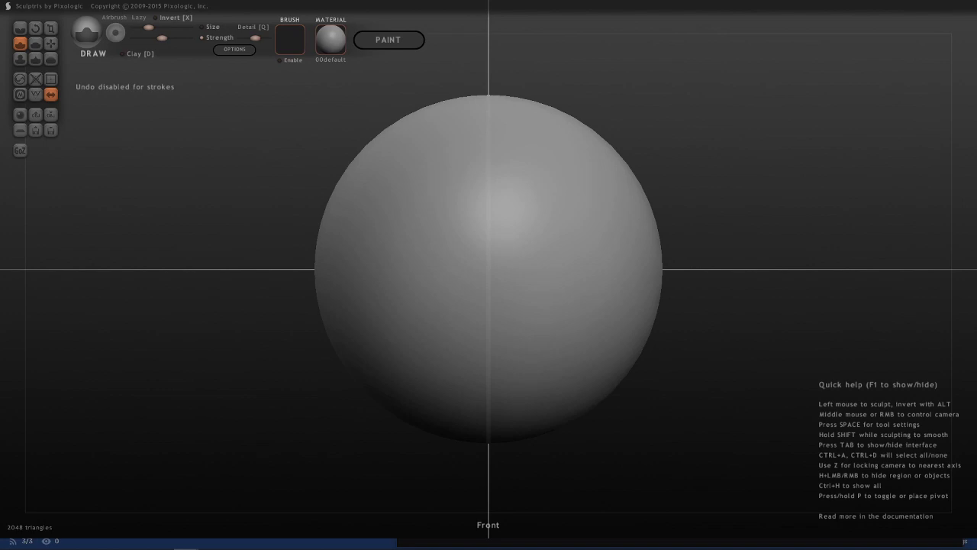
pyautogui.click(20, 28)
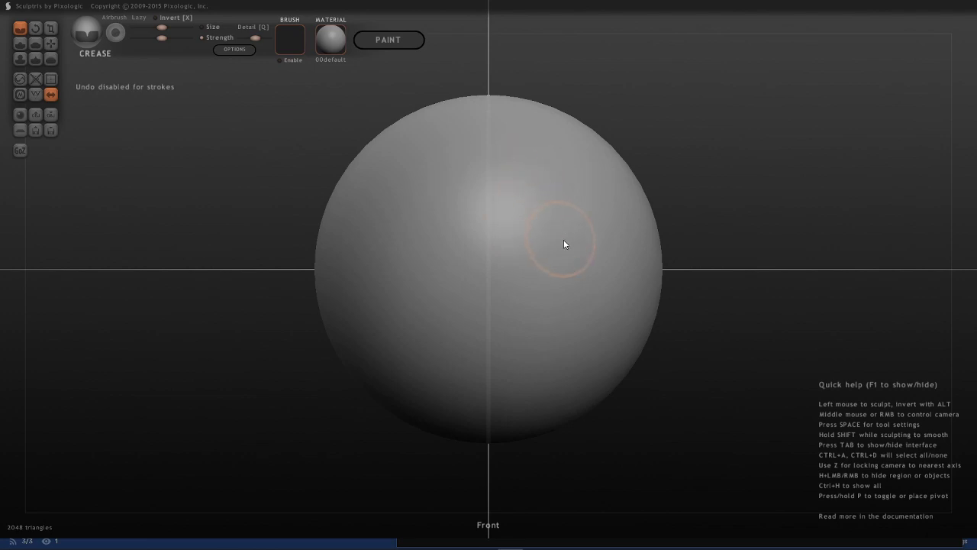
pyautogui.press('space')
pyautogui.moveTo(550, 251)
pyautogui.mouseDown()
pyautogui.moveTo(598, 251)
pyautogui.moveTo(568, 243)
pyautogui.moveTo(552, 193)
pyautogui.moveTo(555, 217)
pyautogui.moveTo(531, 236)
pyautogui.moveTo(554, 222)
pyautogui.moveTo(551, 249)
pyautogui.mouseUp()
pyautogui.press('space')
pyautogui.click(21, 44)
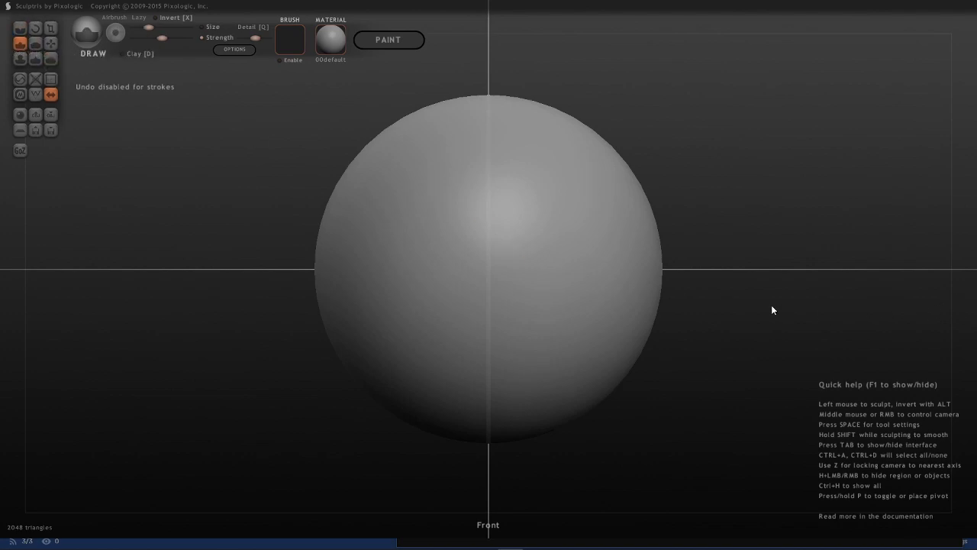
# Step: Enlarge the Draw brush to a medium size and raise its strength slightly
pyautogui.moveTo(772, 306)
pyautogui.keyDown('alt'); pyautogui.mouseDown(button='middle')
pyautogui.moveTo(774, 231)
pyautogui.moveTo(715, 117)
pyautogui.moveTo(682, 163)
pyautogui.moveTo(684, 277)
pyautogui.moveTo(679, 188)
pyautogui.moveTo(711, 254)
pyautogui.mouseUp(button='middle'); pyautogui.keyUp('alt')
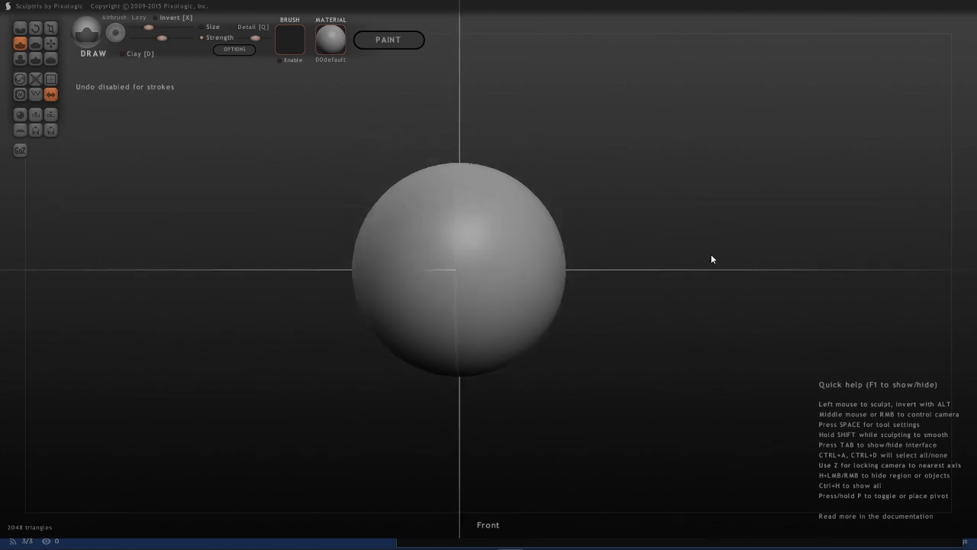
pyautogui.keyDown('alt'); pyautogui.moveTo(714, 211); pyautogui.dragTo(744, 325, button='middle'); pyautogui.keyUp('alt')
pyautogui.keyDown('alt'); pyautogui.moveTo(744, 324); pyautogui.dragTo(723, 211, button='middle'); pyautogui.keyUp('alt')
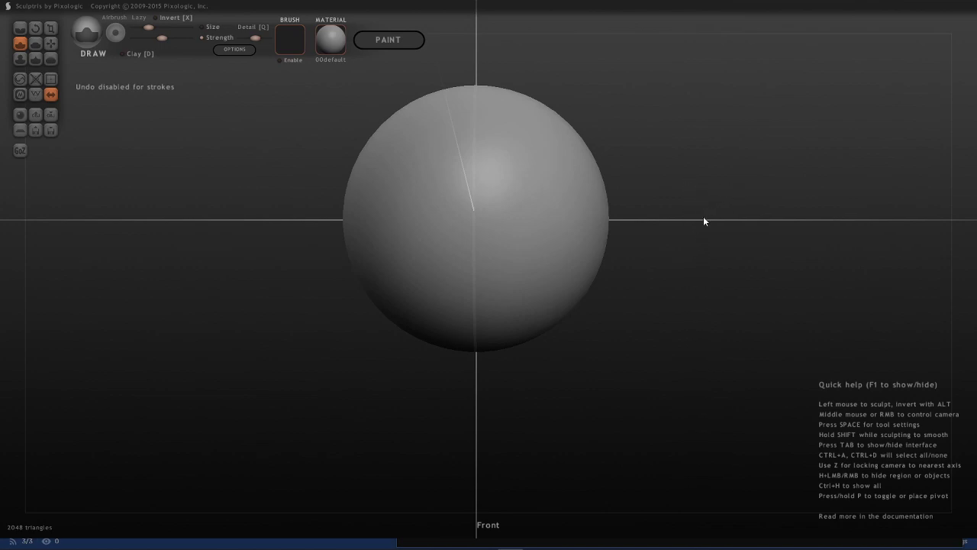
pyautogui.moveTo(586, 184)
pyautogui.mouseDown(button='middle')
pyautogui.moveTo(687, 157)
pyautogui.moveTo(639, 179)
pyautogui.moveTo(640, 157)
pyautogui.moveTo(546, 205)
pyautogui.mouseUp(button='middle')
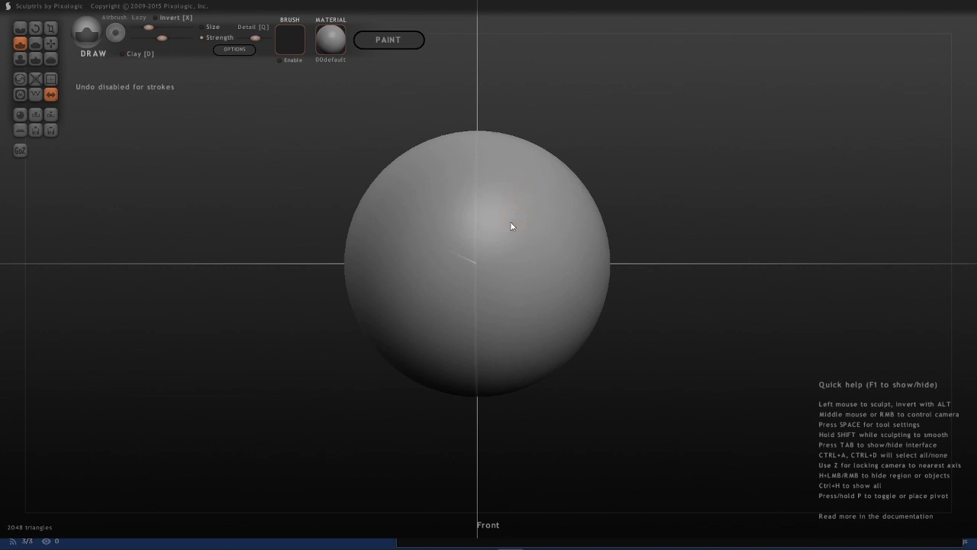
pyautogui.moveTo(621, 131)
pyautogui.mouseDown(button='middle')
pyautogui.moveTo(648, 122)
pyautogui.moveTo(619, 127)
pyautogui.moveTo(637, 140)
pyautogui.moveTo(628, 155)
pyautogui.mouseUp(button='middle')
pyautogui.press('space')
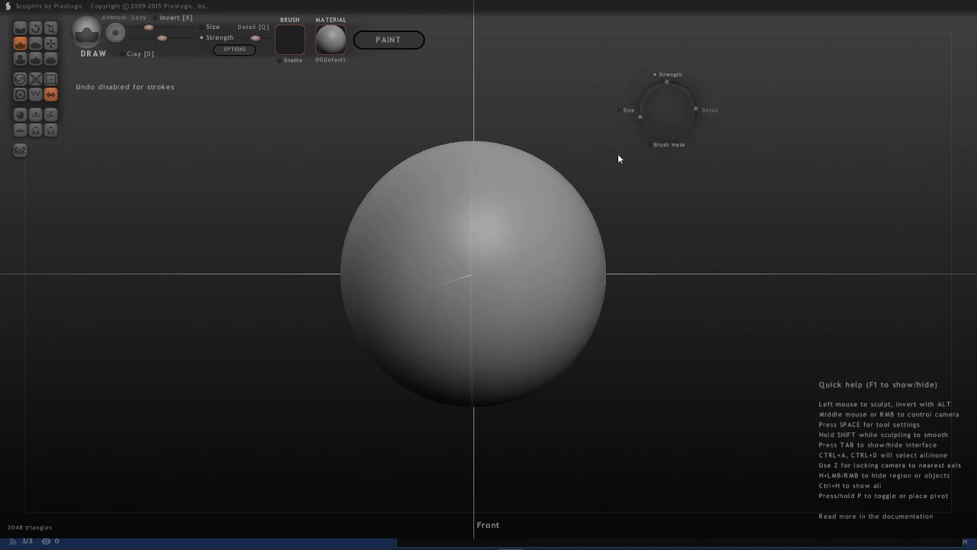
pyautogui.moveTo(627, 165); pyautogui.dragTo(569, 200)
pyautogui.press('space')
pyautogui.moveTo(512, 239)
pyautogui.mouseDown()
pyautogui.moveTo(629, 249)
pyautogui.moveTo(541, 241)
pyautogui.moveTo(497, 251)
pyautogui.moveTo(556, 257)
pyautogui.moveTo(545, 264)
pyautogui.moveTo(550, 212)
pyautogui.moveTo(550, 241)
pyautogui.moveTo(558, 222)
pyautogui.moveTo(543, 204)
pyautogui.moveTo(536, 260)
pyautogui.moveTo(539, 244)
pyautogui.mouseUp()
pyautogui.press('space')
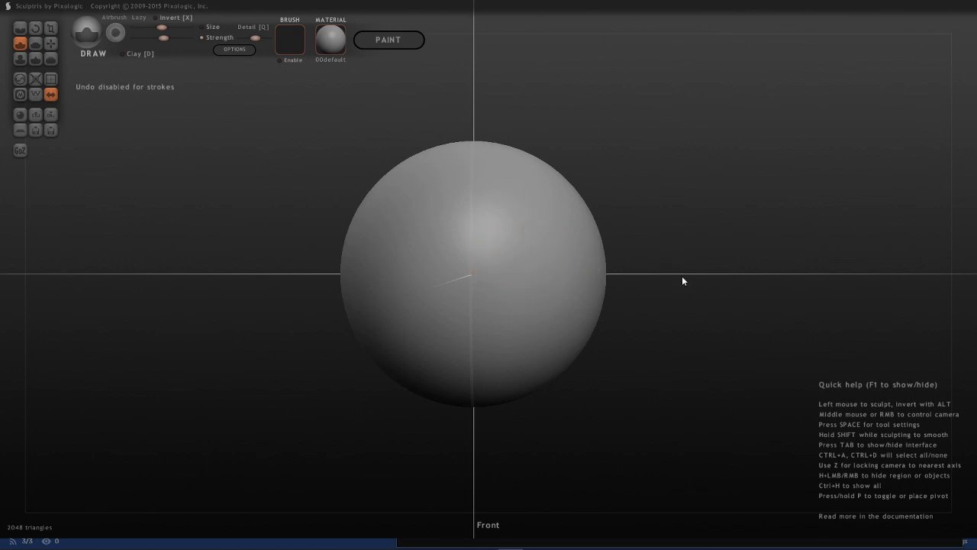
# Step: Increase the Draw brush's size a little further while facing the front of the sphere
pyautogui.scroll(-4, 683, 229)
pyautogui.moveTo(652, 210); pyautogui.dragTo(641, 307, button='middle')
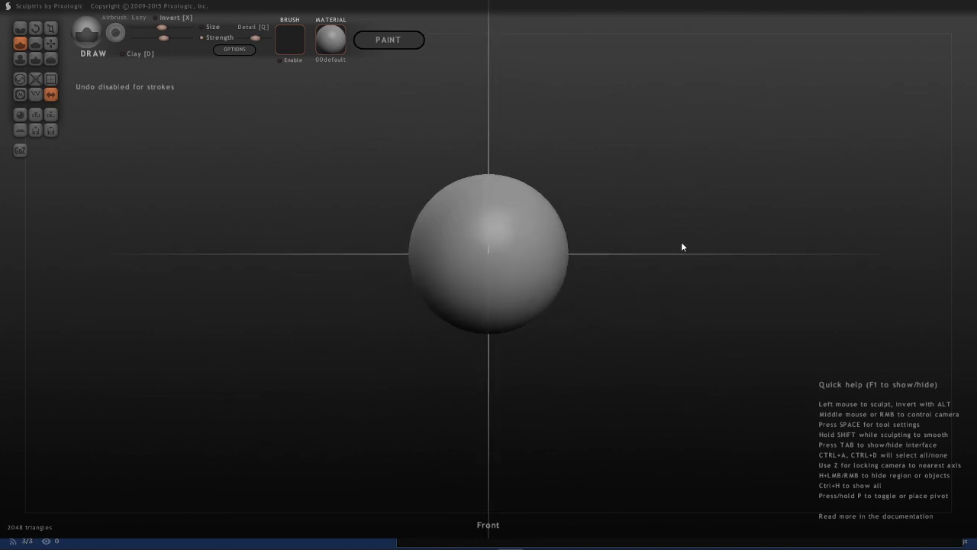
pyautogui.moveTo(682, 246); pyautogui.dragTo(633, 314, button='middle')
pyautogui.moveTo(631, 279); pyautogui.dragTo(623, 247, button='middle')
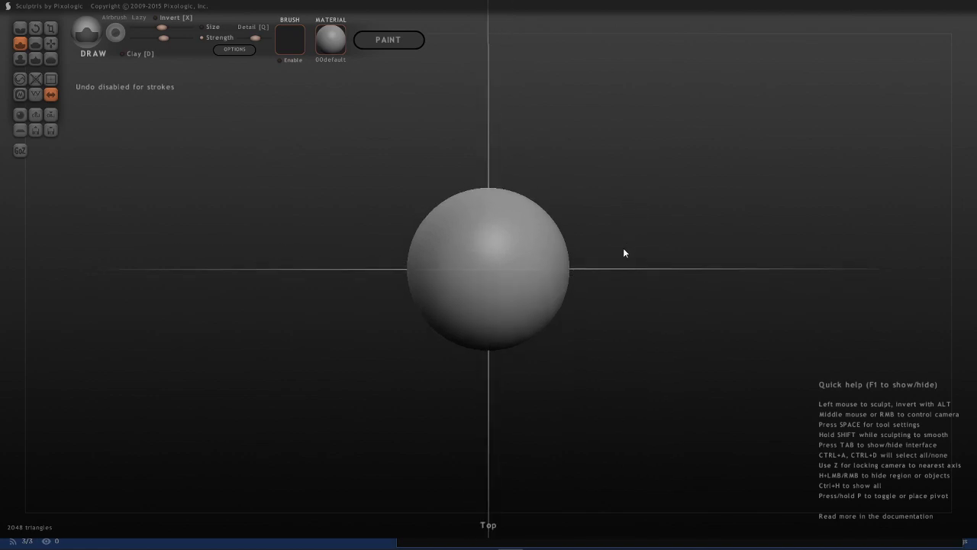
pyautogui.moveTo(629, 354); pyautogui.dragTo(574, 253, button='middle')
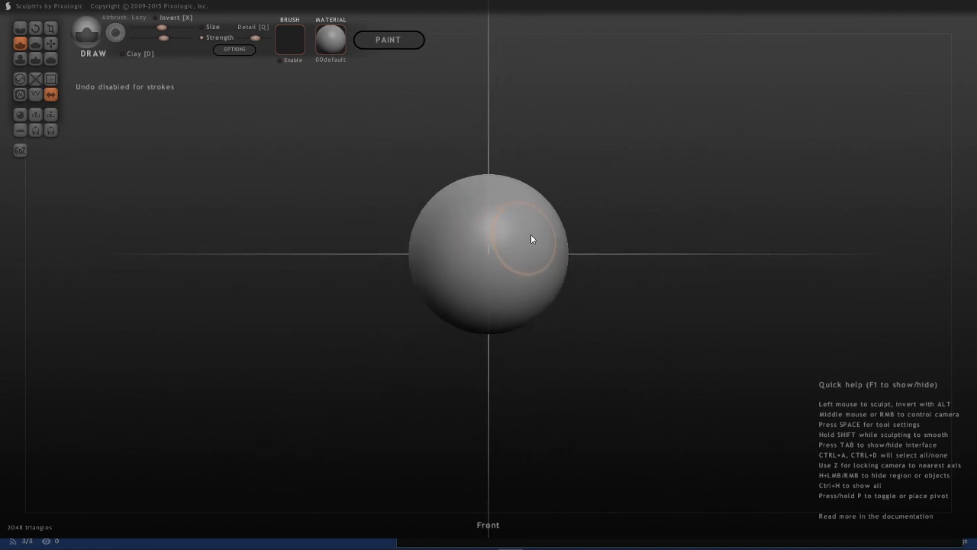
pyautogui.press('space')
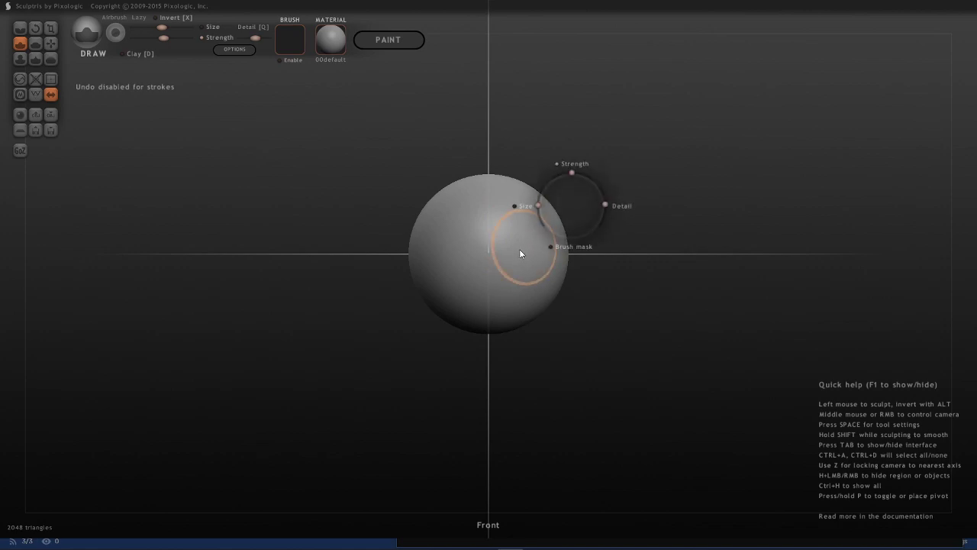
pyautogui.scroll(1, 524, 253)
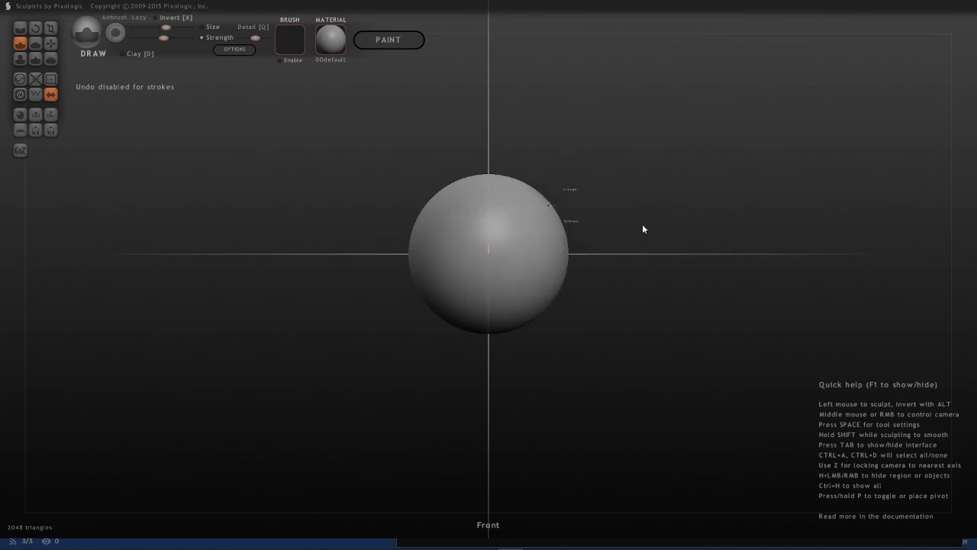
# Step: With the Grab tool in the right side view, pull the sphere's lower front downward to rough out the jaw
pyautogui.moveTo(642, 223); pyautogui.dragTo(534, 233, button='middle')
pyautogui.click(51, 43)
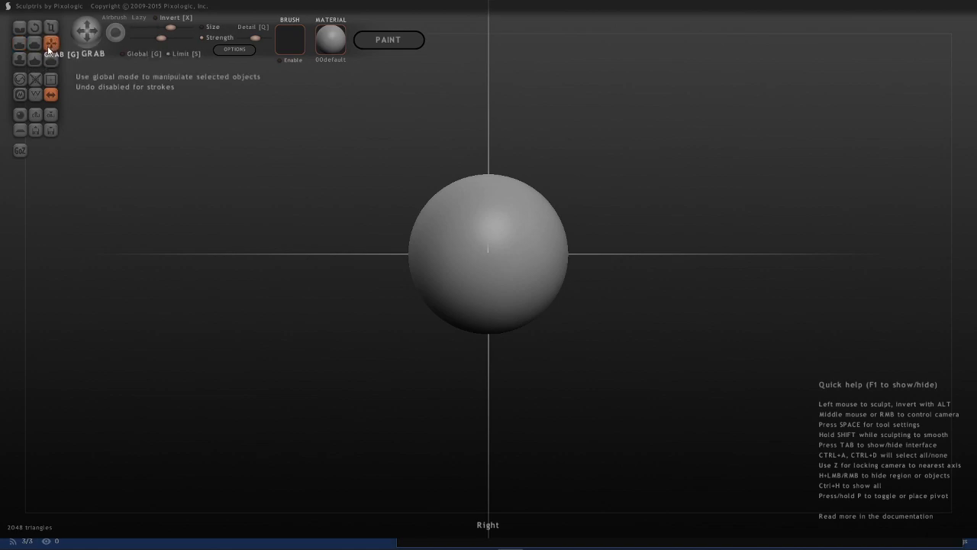
pyautogui.moveTo(433, 287)
pyautogui.mouseDown()
pyautogui.moveTo(388, 389)
pyautogui.moveTo(413, 357)
pyautogui.moveTo(401, 405)
pyautogui.mouseUp()
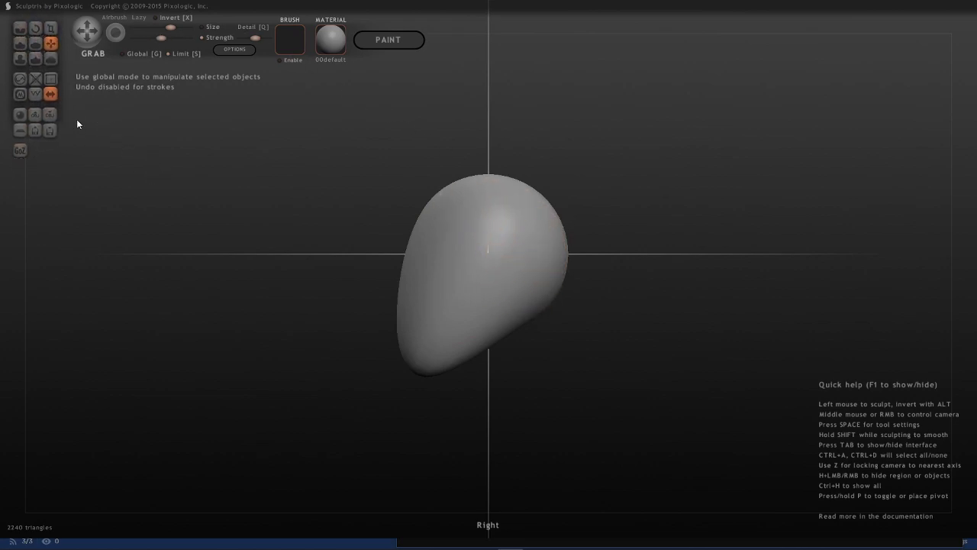
pyautogui.moveTo(76, 119); pyautogui.dragTo(464, 209)
pyautogui.moveTo(654, 221)
pyautogui.mouseDown()
pyautogui.moveTo(560, 227)
pyautogui.moveTo(631, 149)
pyautogui.mouseUp()
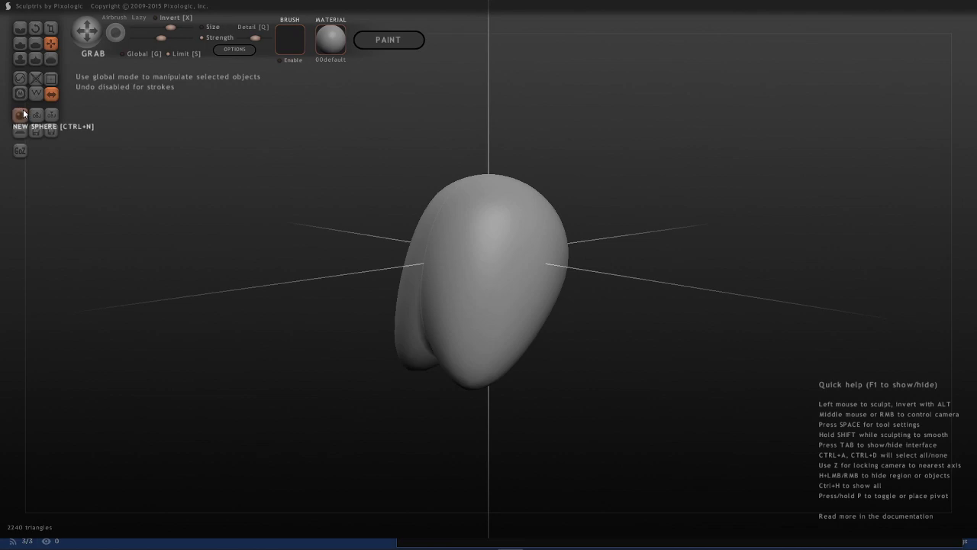
# Step: Review the sculpt options and close them without changing any setting
pyautogui.click(224, 55)
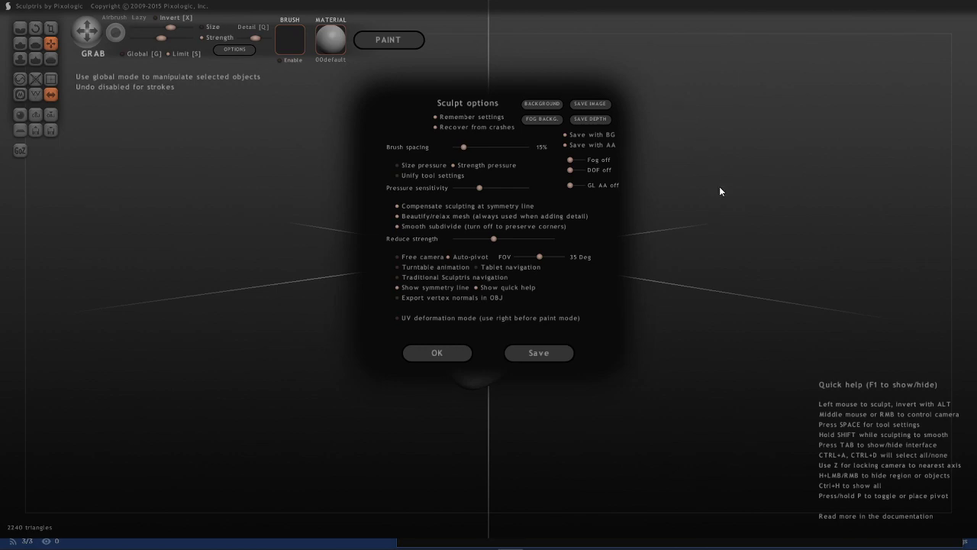
pyautogui.click(459, 353)
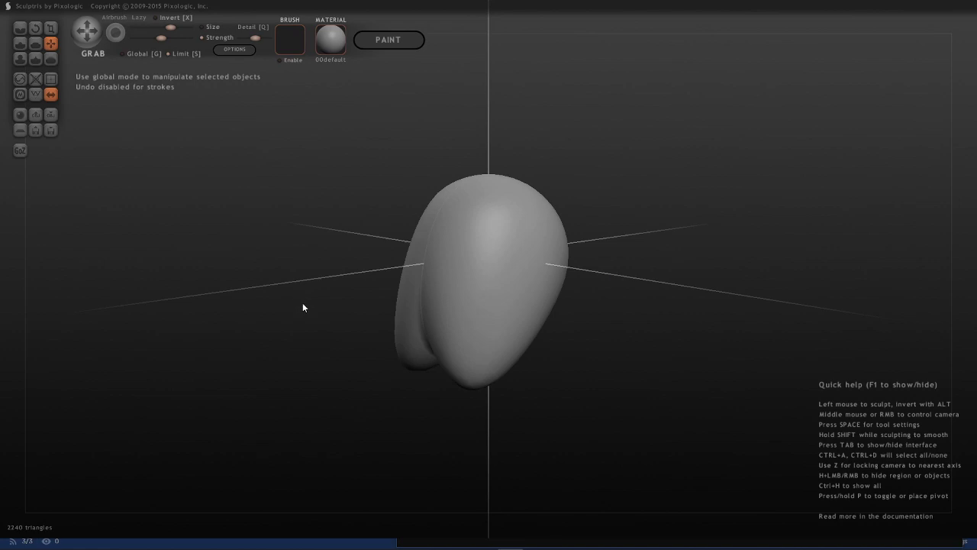
# Step: Grab the middle of the chin and pull it down to fill the gap between the two mirrored jaw lobes
pyautogui.moveTo(302, 302); pyautogui.dragTo(739, 312, button='middle')
pyautogui.press('z')
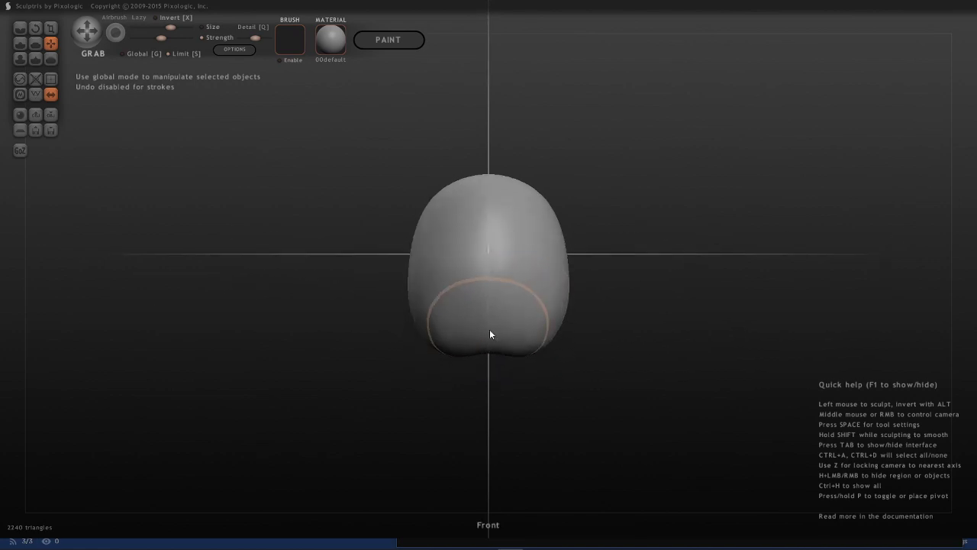
pyautogui.moveTo(664, 324)
pyautogui.mouseDown(button='middle')
pyautogui.moveTo(456, 344)
pyautogui.moveTo(454, 375)
pyautogui.mouseUp(button='middle')
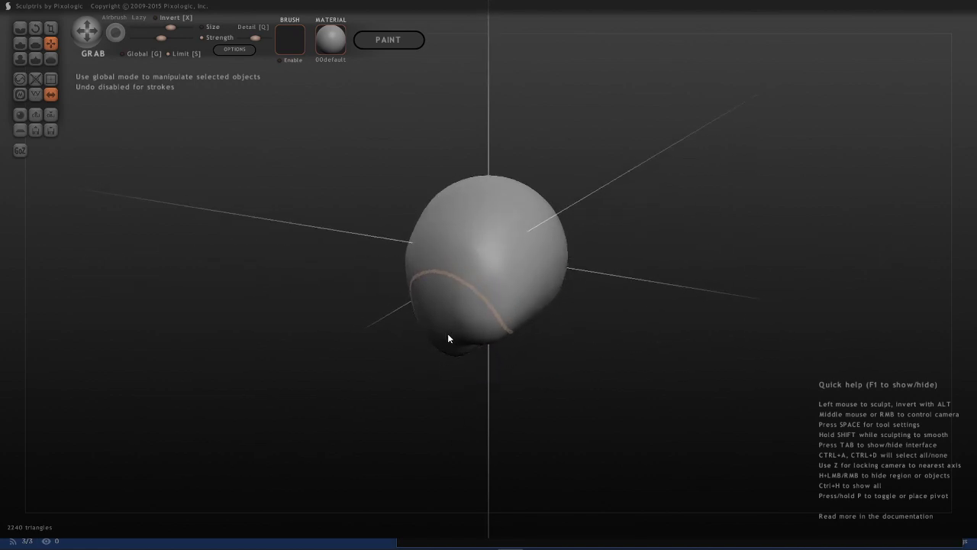
pyautogui.moveTo(447, 333); pyautogui.dragTo(401, 380)
pyautogui.press('z')
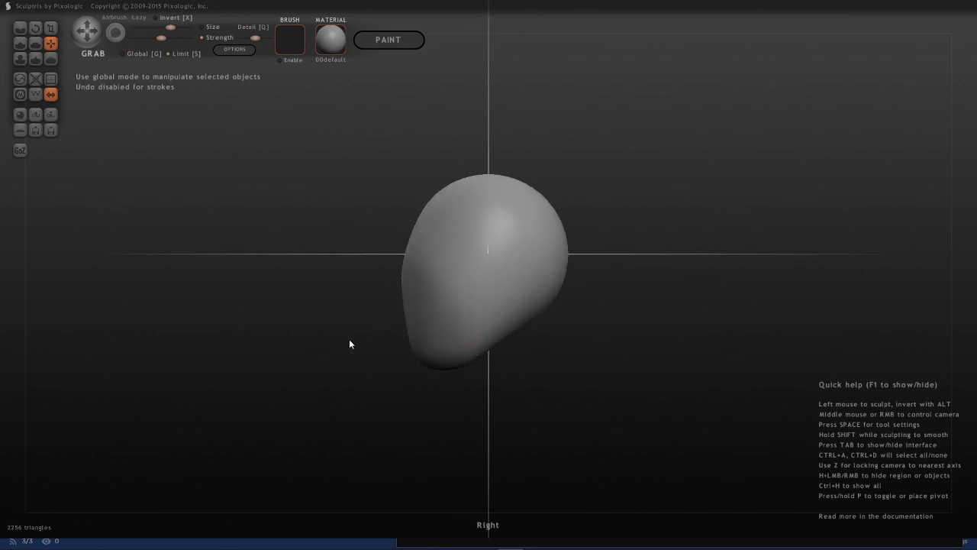
pyautogui.moveTo(349, 341); pyautogui.dragTo(485, 443, button='middle')
pyautogui.press('z')
pyautogui.moveTo(567, 333); pyautogui.dragTo(466, 351, button='middle')
pyautogui.moveTo(626, 219); pyautogui.dragTo(657, 217, button='middle')
pyautogui.press('z')
# Step: In the front view, grab the lower side of the head with global mode off and pull it inward to narrow the jaw symmetrically
pyautogui.keyDown('alt'); pyautogui.moveTo(521, 240); pyautogui.dragTo(582, 264, button='middle'); pyautogui.keyUp('alt')
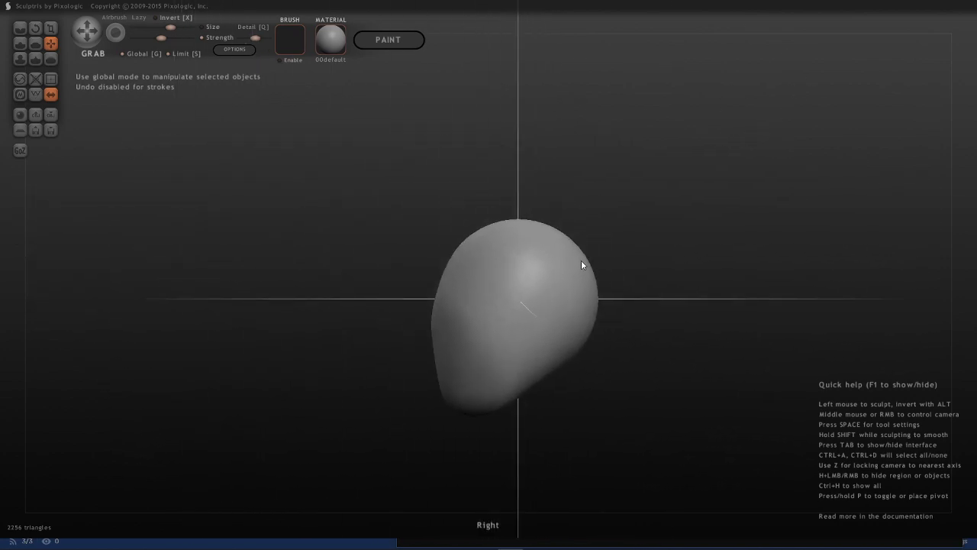
pyautogui.keyDown('alt'); pyautogui.moveTo(633, 218); pyautogui.dragTo(539, 199, button='middle'); pyautogui.keyUp('alt')
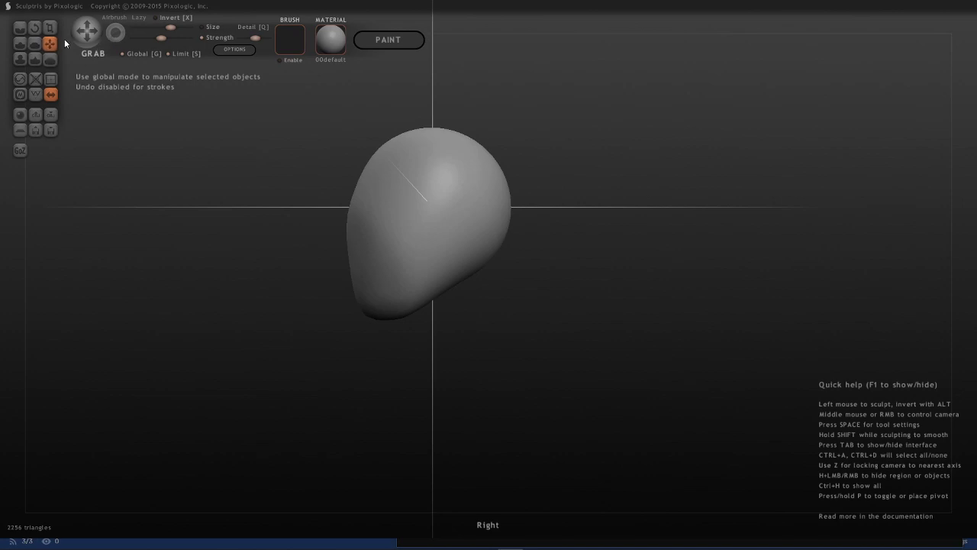
pyautogui.moveTo(145, 177); pyautogui.dragTo(307, 190, button='middle')
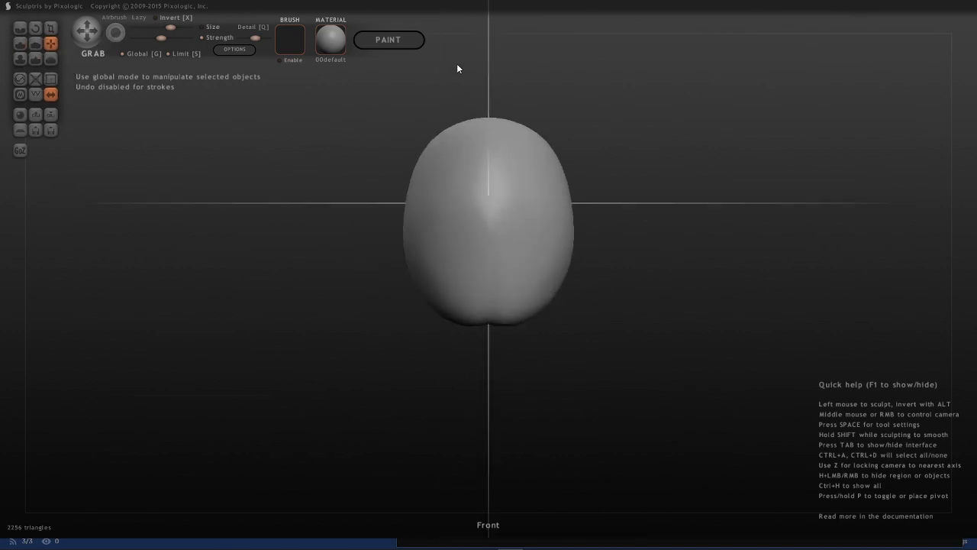
pyautogui.keyDown('alt'); pyautogui.moveTo(457, 69); pyautogui.dragTo(390, 96, button='middle'); pyautogui.keyUp('alt')
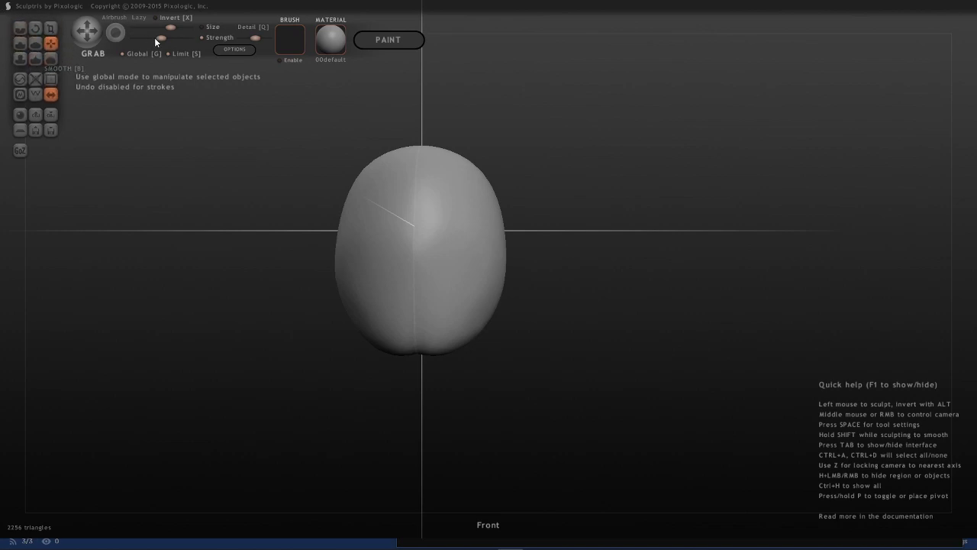
pyautogui.keyDown('alt'); pyautogui.moveTo(647, 242); pyautogui.dragTo(632, 276, button='middle'); pyautogui.keyUp('alt')
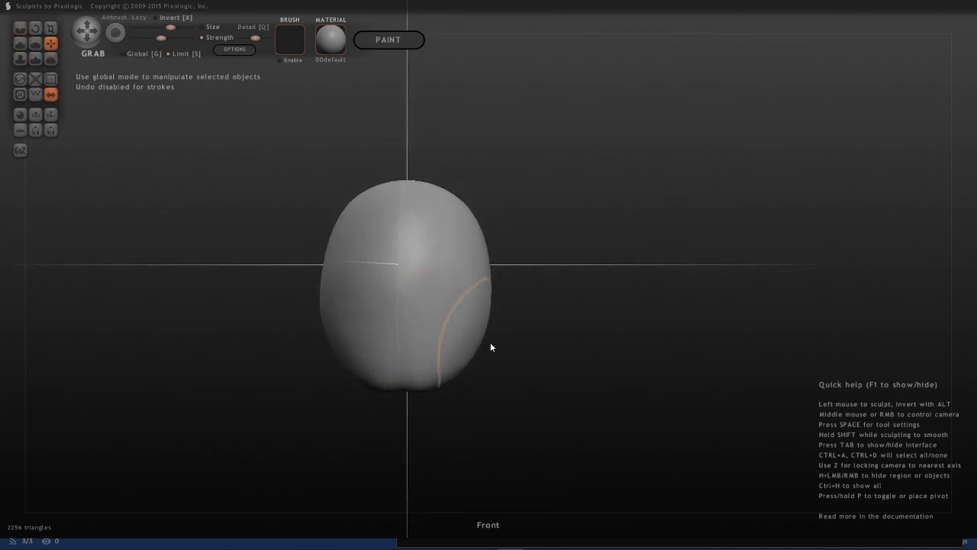
pyautogui.moveTo(475, 346)
pyautogui.mouseDown()
pyautogui.moveTo(447, 352)
pyautogui.moveTo(450, 360)
pyautogui.mouseUp()
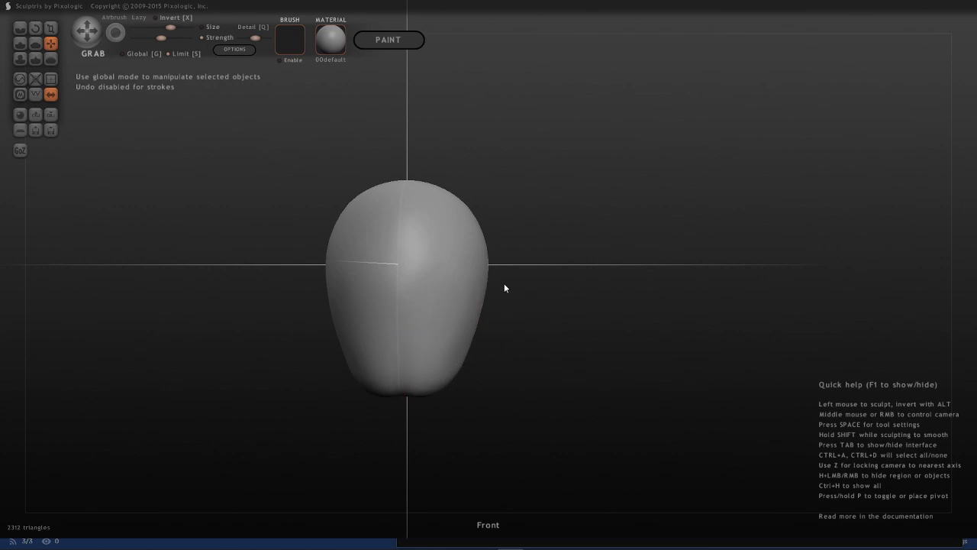
pyautogui.moveTo(574, 201); pyautogui.dragTo(467, 216, button='middle')
pyautogui.keyDown('alt'); pyautogui.moveTo(653, 139); pyautogui.dragTo(686, 89, button='middle'); pyautogui.keyUp('alt')
pyautogui.moveTo(217, 183)
pyautogui.mouseDown(button='middle')
pyautogui.moveTo(236, 204)
pyautogui.moveTo(260, 183)
pyautogui.moveTo(726, 97)
pyautogui.moveTo(718, 157)
pyautogui.mouseUp(button='middle')
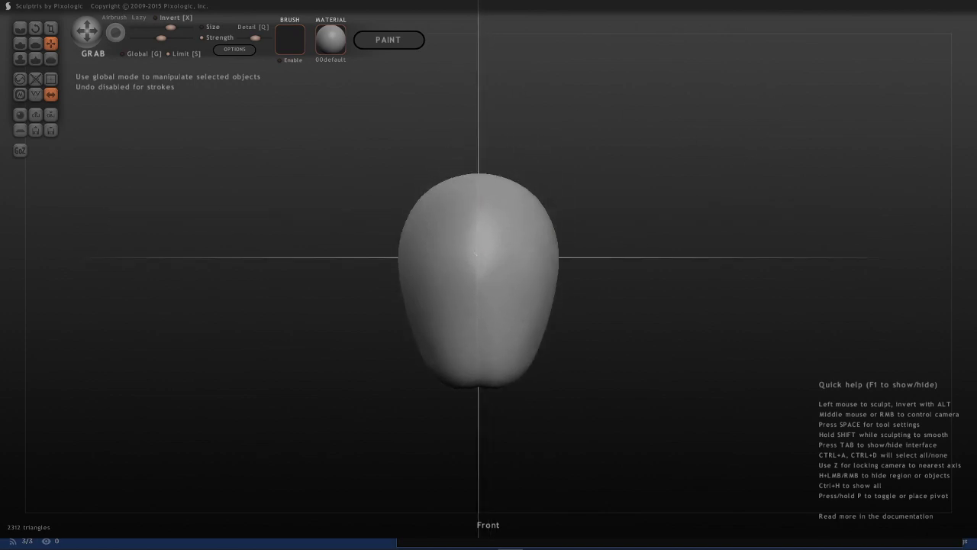
# Step: Reduce the Draw brush's size and carve two mirrored eye sockets into the front of the head with an inverted stroke
pyautogui.click(22, 46)
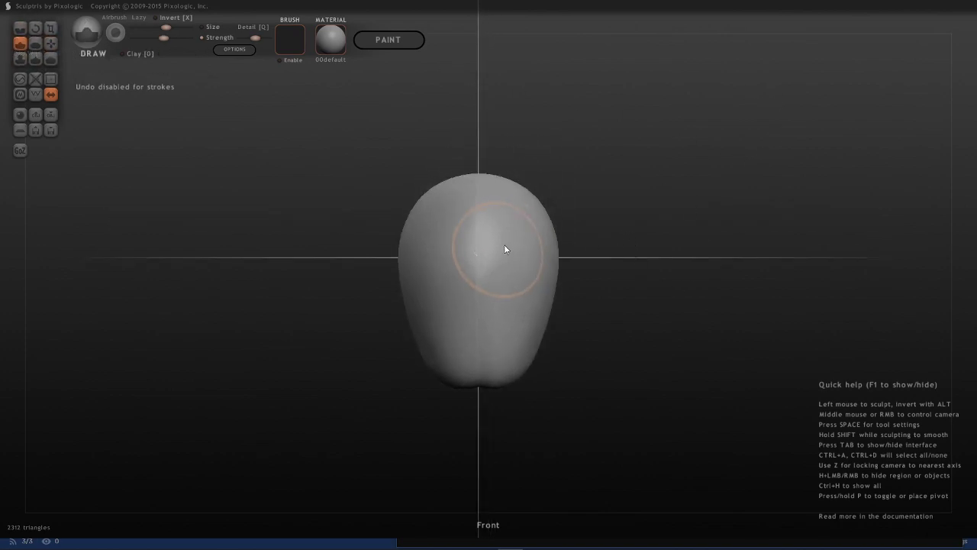
pyautogui.press('space')
pyautogui.moveTo(511, 259)
pyautogui.keyDown('alt'); pyautogui.mouseDown()
pyautogui.moveTo(516, 249)
pyautogui.moveTo(509, 264)
pyautogui.moveTo(488, 265)
pyautogui.mouseUp(); pyautogui.keyUp('alt')
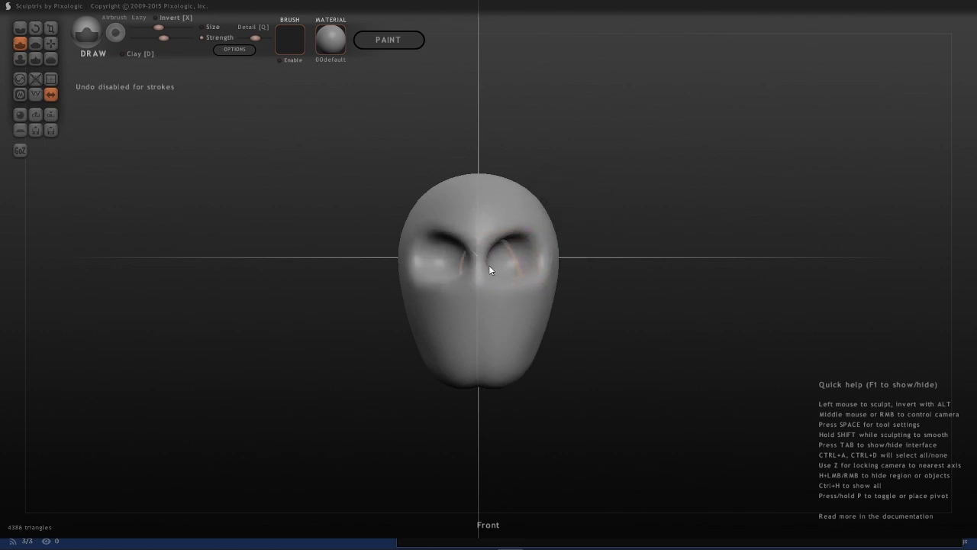
# Step: Hollow the temples with inverted Draw strokes along the side of the head, and refine the upper skull with further strokes
pyautogui.moveTo(641, 233)
pyautogui.mouseDown(button='middle')
pyautogui.moveTo(565, 241)
pyautogui.moveTo(524, 270)
pyautogui.mouseUp(button='middle')
pyautogui.press('z')
pyautogui.moveTo(537, 196)
pyautogui.keyDown('alt'); pyautogui.mouseDown()
pyautogui.moveTo(520, 204)
pyautogui.moveTo(534, 248)
pyautogui.moveTo(527, 276)
pyautogui.mouseUp(); pyautogui.keyUp('alt')
pyautogui.moveTo(628, 193)
pyautogui.mouseDown(button='middle')
pyautogui.moveTo(702, 206)
pyautogui.moveTo(635, 206)
pyautogui.mouseUp(button='middle')
pyautogui.press('z')
pyautogui.moveTo(532, 259)
pyautogui.mouseDown()
pyautogui.moveTo(538, 281)
pyautogui.moveTo(560, 237)
pyautogui.mouseUp()
pyautogui.moveTo(641, 161); pyautogui.dragTo(706, 229, button='middle')
pyautogui.moveTo(462, 273)
pyautogui.mouseDown()
pyautogui.moveTo(533, 275)
pyautogui.moveTo(532, 232)
pyautogui.mouseUp()
pyautogui.moveTo(633, 199)
pyautogui.mouseDown(button='middle')
pyautogui.moveTo(666, 163)
pyautogui.moveTo(592, 181)
pyautogui.moveTo(664, 207)
pyautogui.mouseUp(button='middle')
pyautogui.press('z')
pyautogui.press('z')
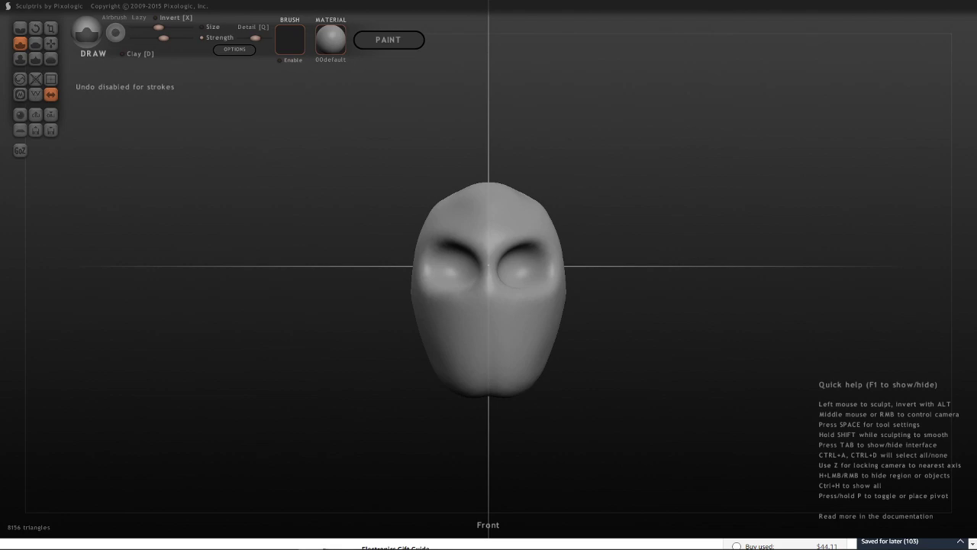
# Step: Switch to the web browser and examine the Amazon product page for the Huion H610 Pro V2 drawing tablet
pyautogui.hotkey('alt', 'Tab')
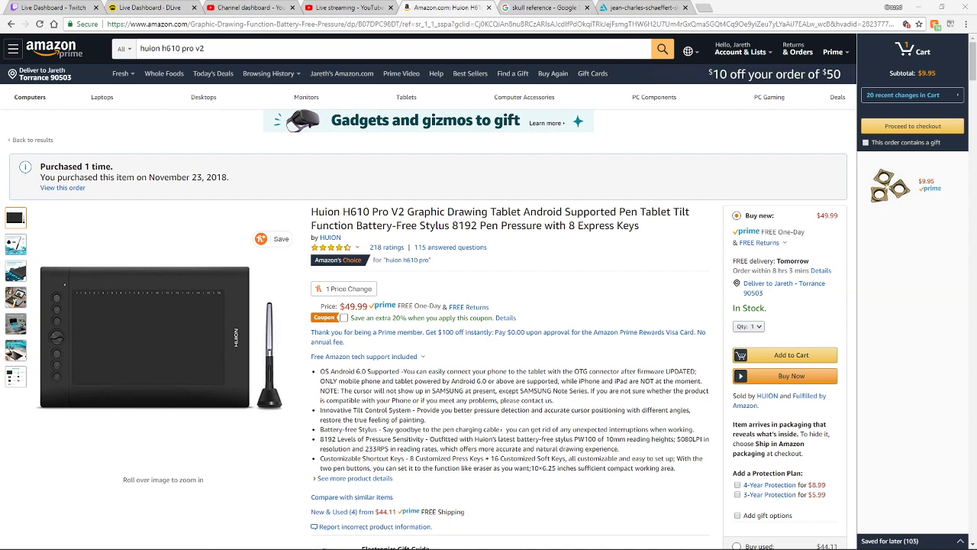
pyautogui.hotkey('alt', 'Tab')
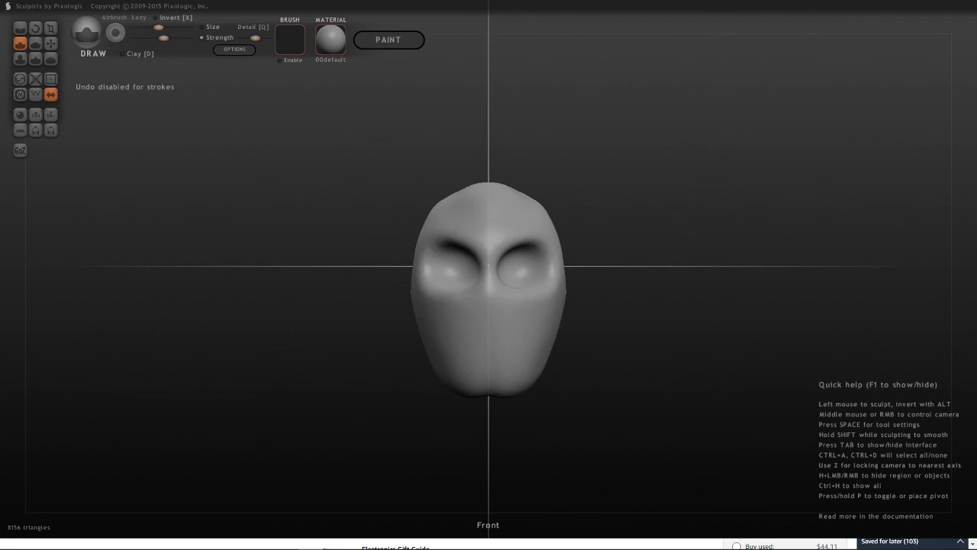
pyautogui.hotkey('alt', 'Tab')
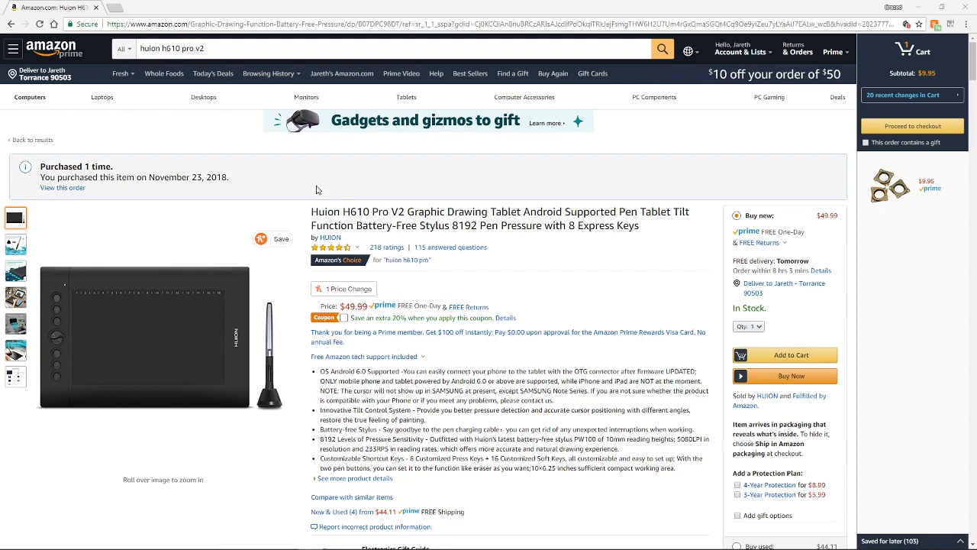
pyautogui.scroll(-2, 318, 190)
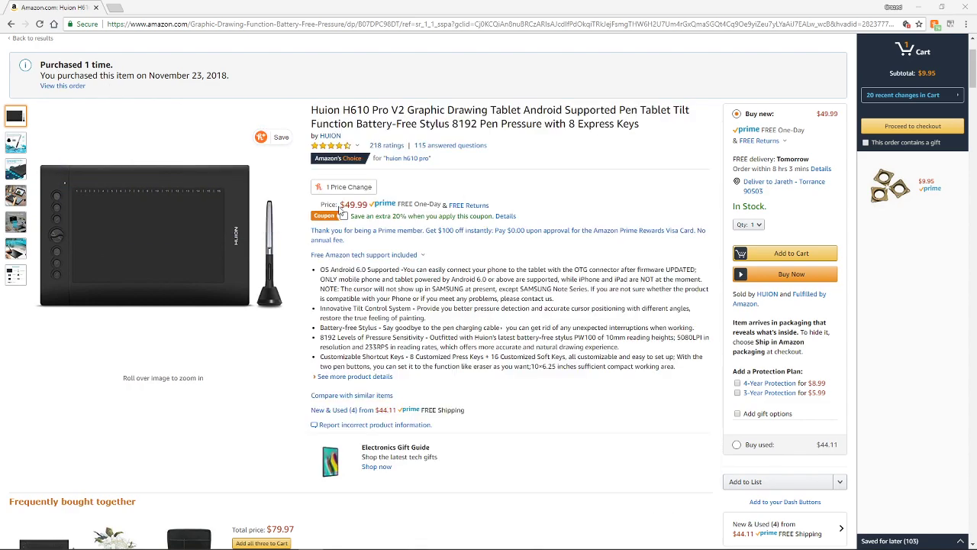
pyautogui.scroll(-1, 338, 210)
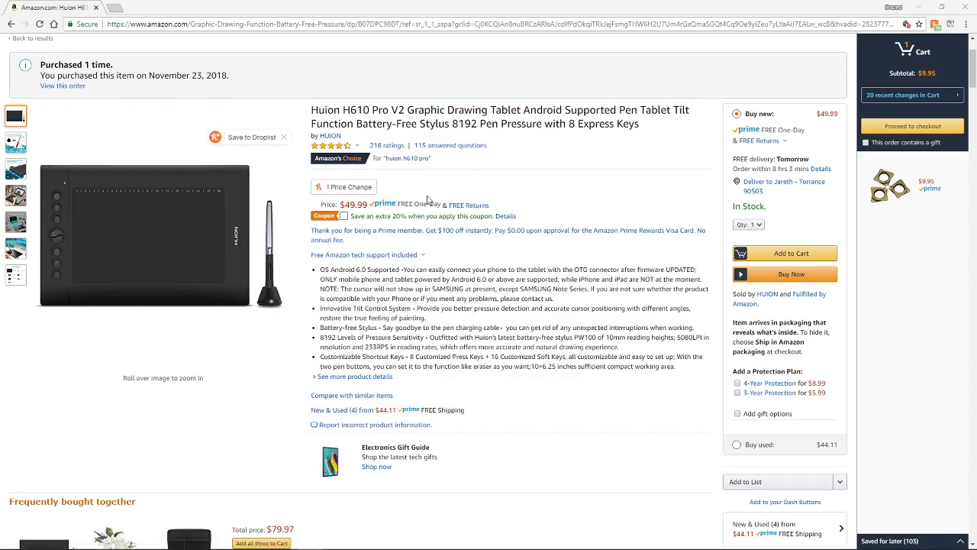
# Step: Apply the extra 20% savings coupon to the Huion H610 Pro V2 tablet
pyautogui.click(343, 216)
pyautogui.click(345, 218)
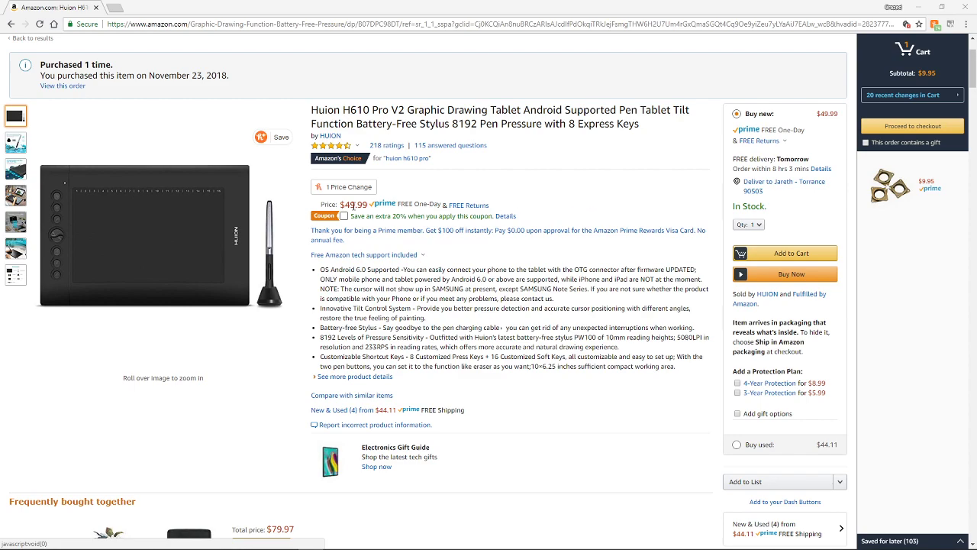
pyautogui.click(342, 217)
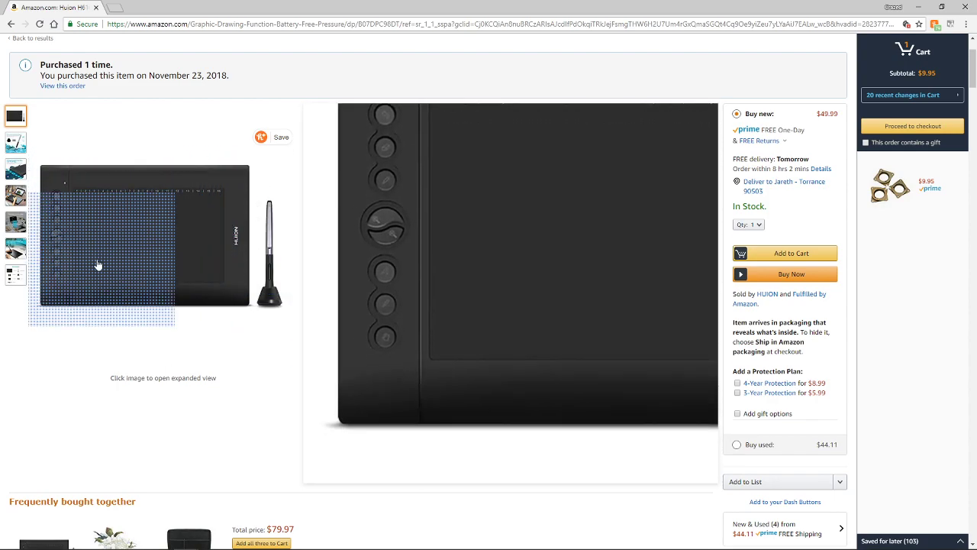
# Step: Look through the tablet's product images, from the pen and programmable keys to the included accessories
pyautogui.moveTo(14, 148)
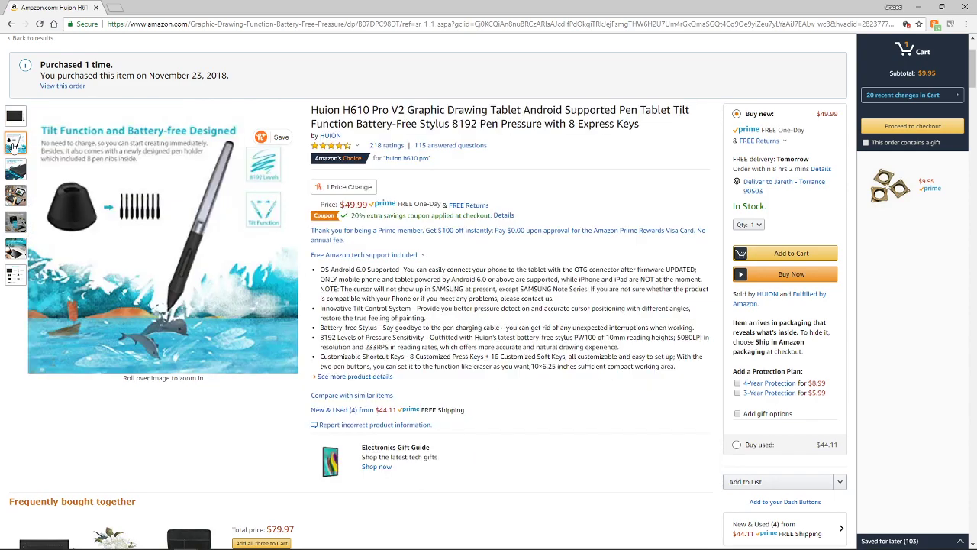
pyautogui.moveTo(13, 168)
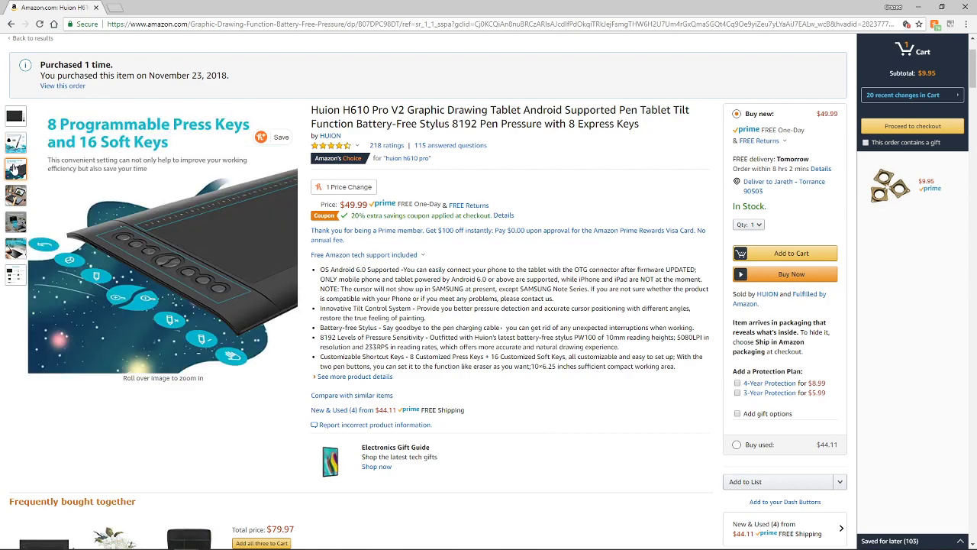
pyautogui.moveTo(13, 195)
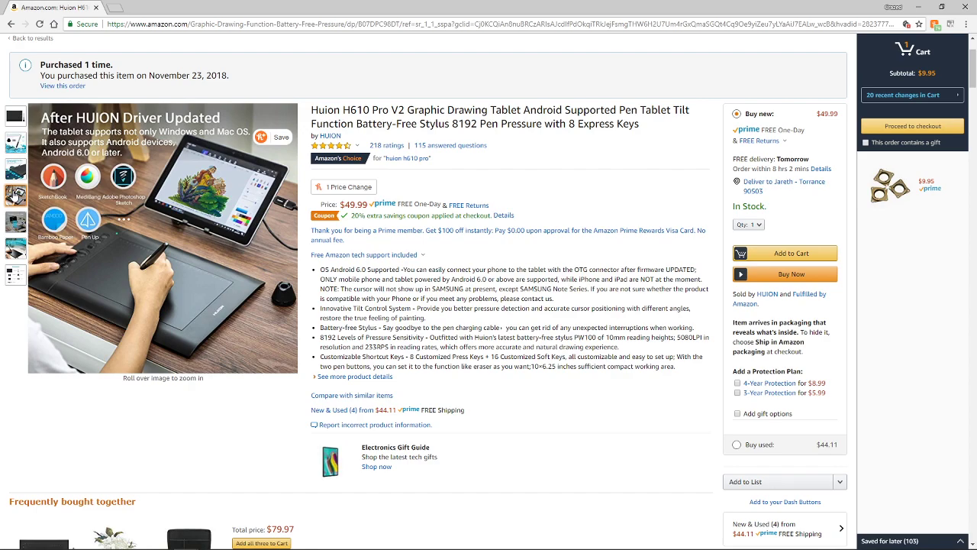
pyautogui.moveTo(14, 223)
pyautogui.moveTo(15, 251)
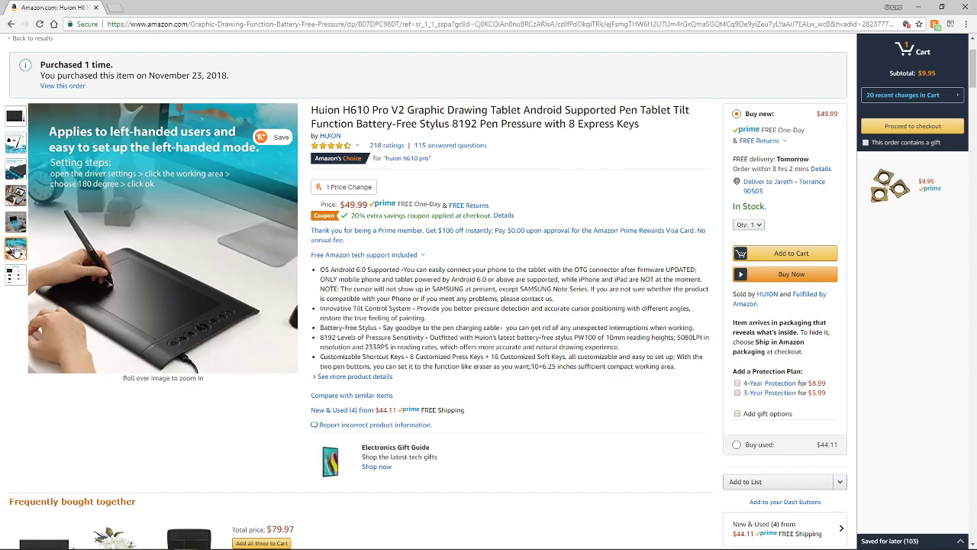
pyautogui.moveTo(13, 278)
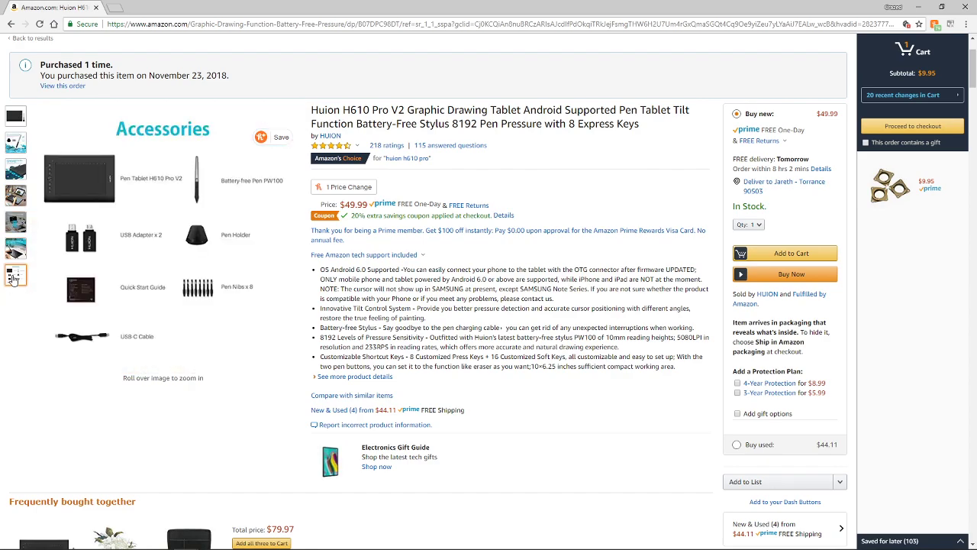
pyautogui.moveTo(48, 267)
pyautogui.moveTo(89, 250)
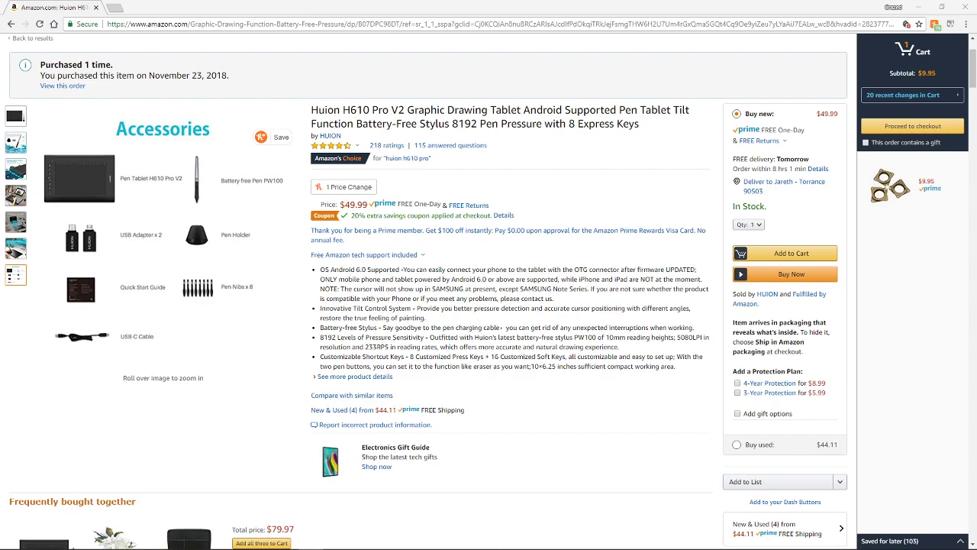
# Step: Switch back to Sculptris and, in the front view, pull the sides of the upper skull outward with the Grab brush
pyautogui.hotkey('alt', 'Tab')
pyautogui.moveTo(490, 201)
pyautogui.mouseDown(button='middle')
pyautogui.moveTo(517, 203)
pyautogui.moveTo(490, 205)
pyautogui.mouseUp(button='middle')
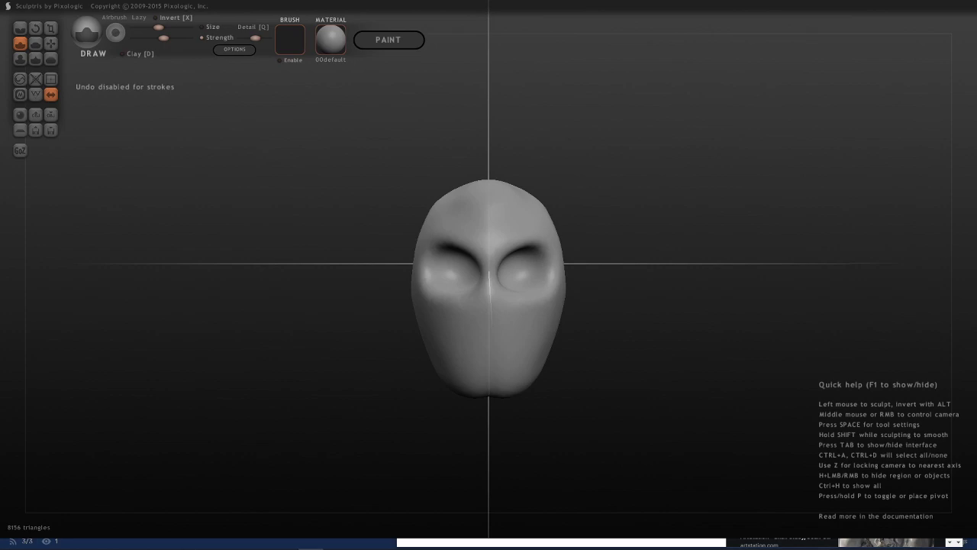
pyautogui.moveTo(725, 173); pyautogui.dragTo(568, 190, button='middle')
pyautogui.press('z')
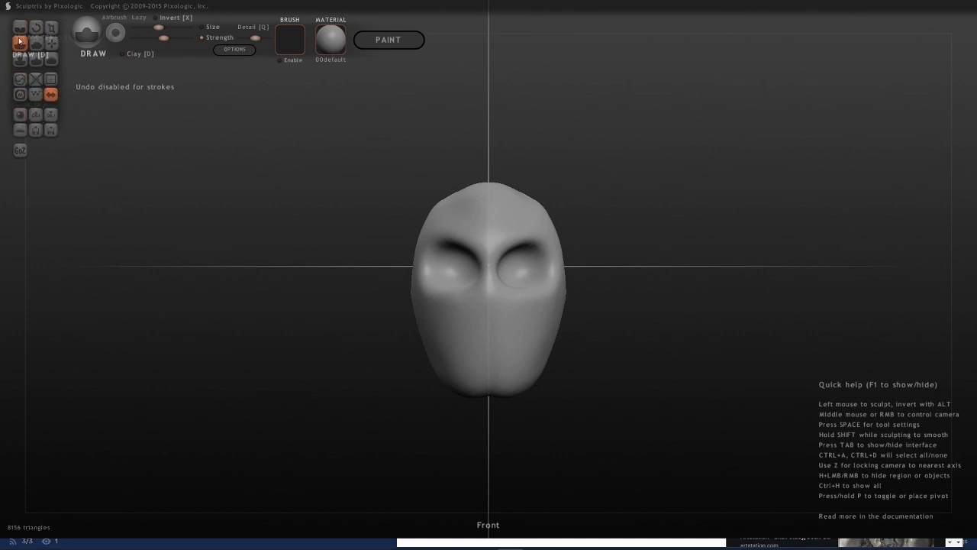
pyautogui.click(50, 43)
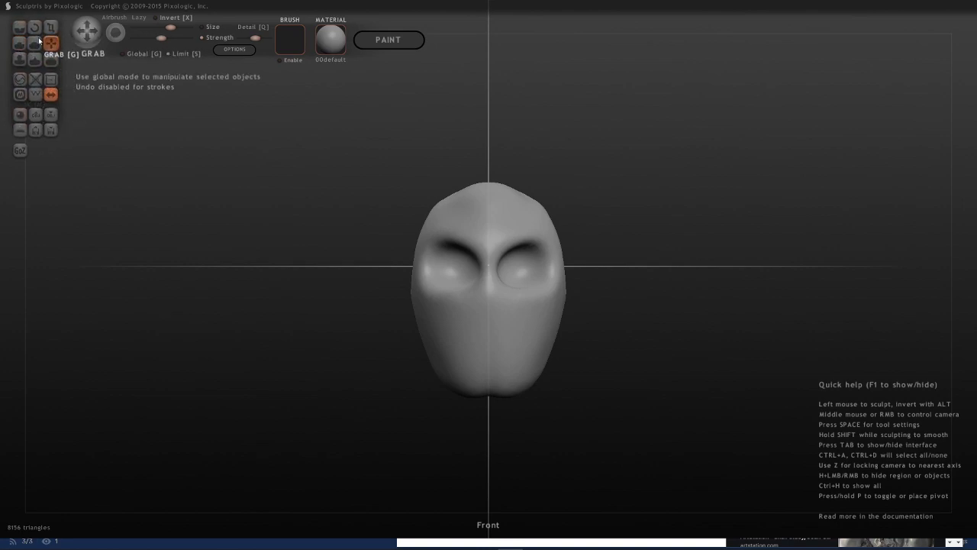
pyautogui.moveTo(429, 222); pyautogui.dragTo(419, 222)
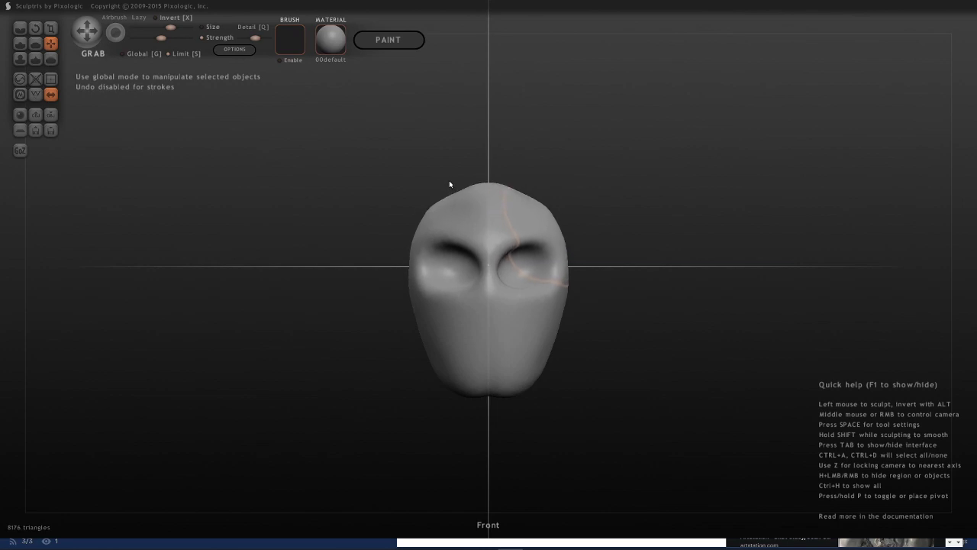
# Step: In the top view, grab the side of the skull toward the back and pull it outward to widen the cranium
pyautogui.click(20, 29)
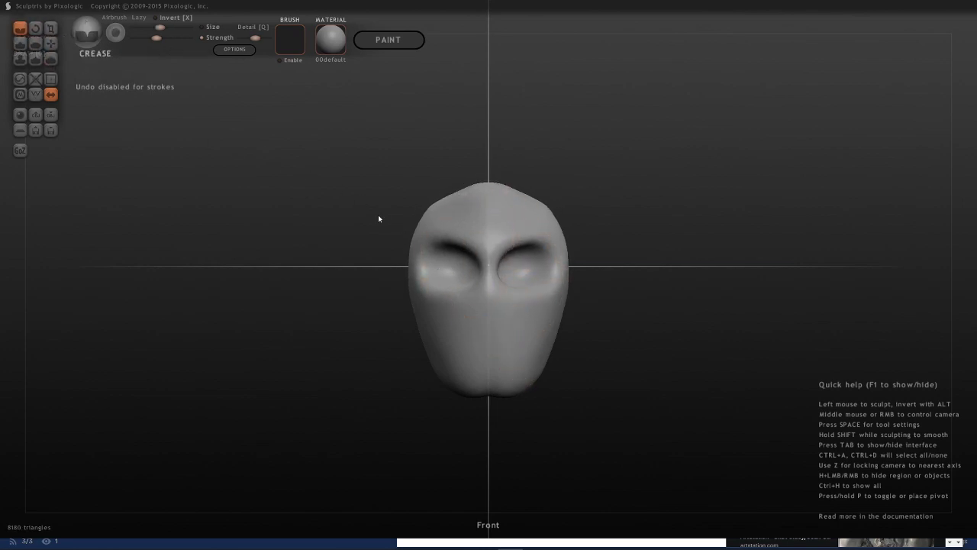
pyautogui.moveTo(634, 232); pyautogui.dragTo(519, 187, button='middle')
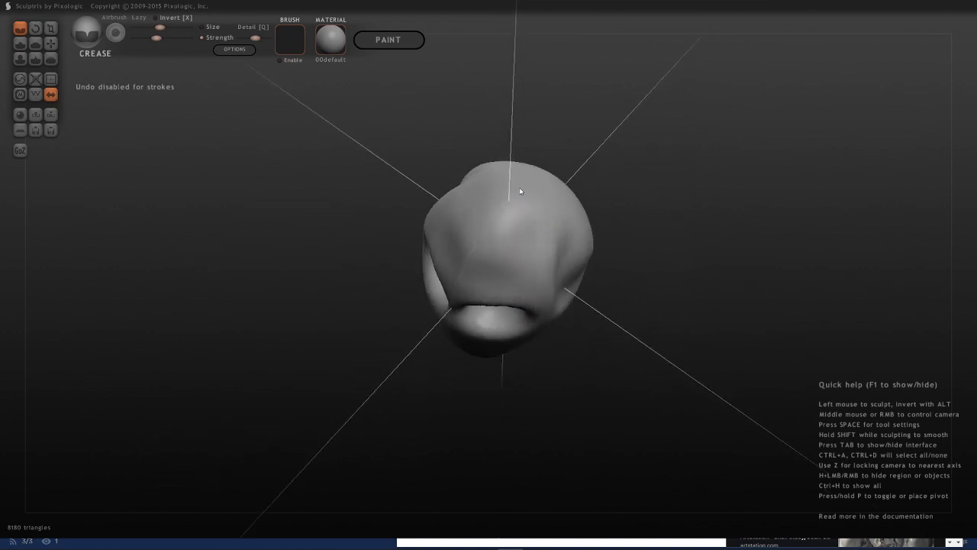
pyautogui.press('z')
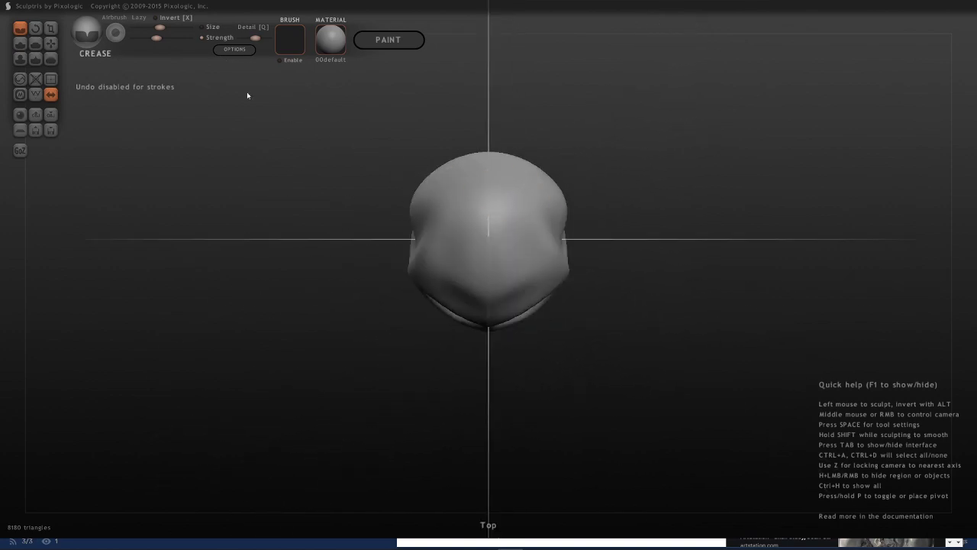
pyautogui.click(51, 44)
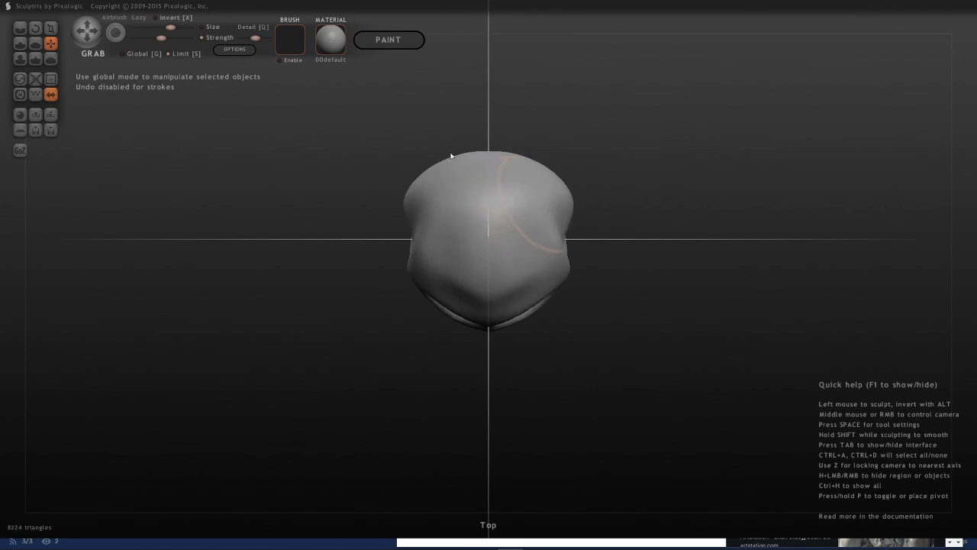
pyautogui.moveTo(451, 157); pyautogui.dragTo(525, 205, button='middle')
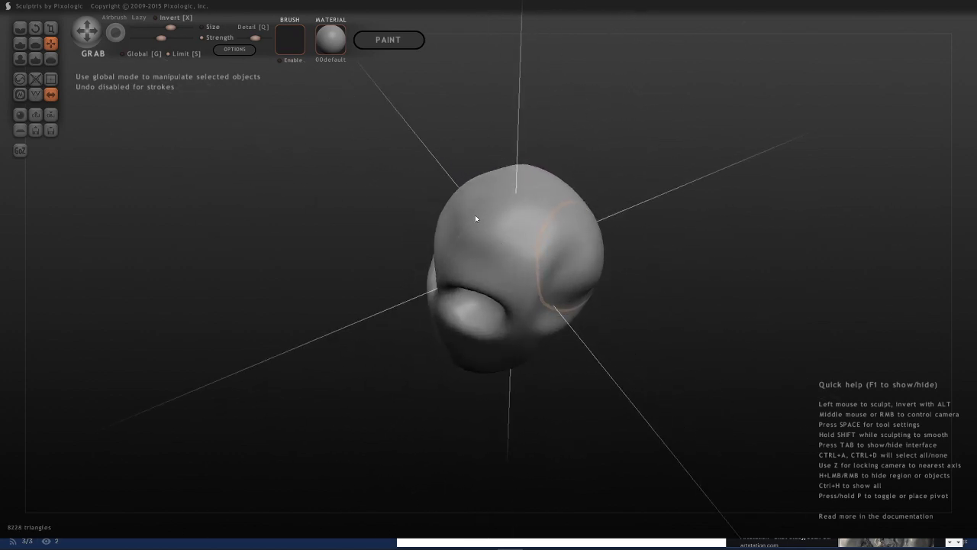
# Step: Reduce the Grab brush's size and reshape the sides of the skull beside the eye sockets in the front view
pyautogui.press('z')
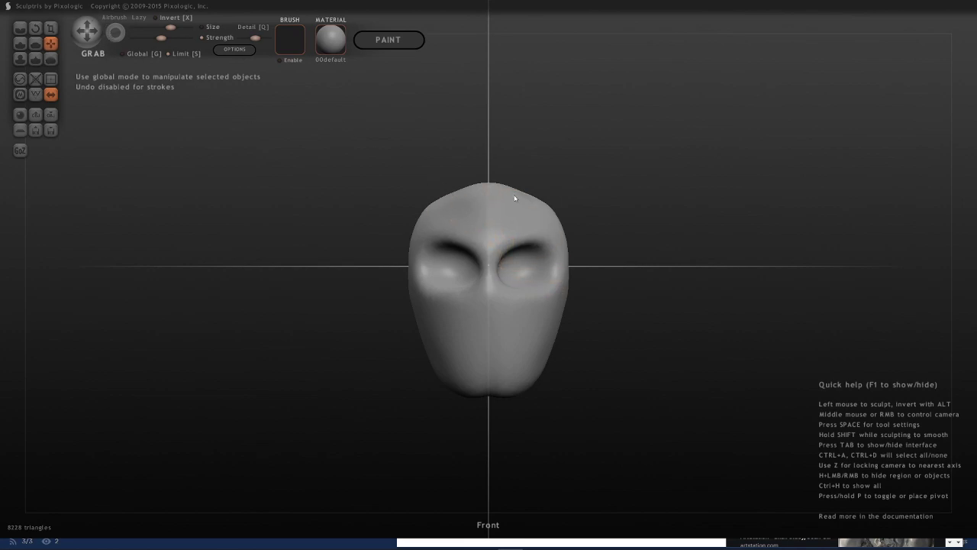
pyautogui.press('space')
pyautogui.moveTo(446, 198)
pyautogui.mouseDown()
pyautogui.moveTo(436, 200)
pyautogui.moveTo(444, 198)
pyautogui.mouseUp()
pyautogui.moveTo(501, 185); pyautogui.dragTo(468, 227, button='middle')
pyautogui.press('z')
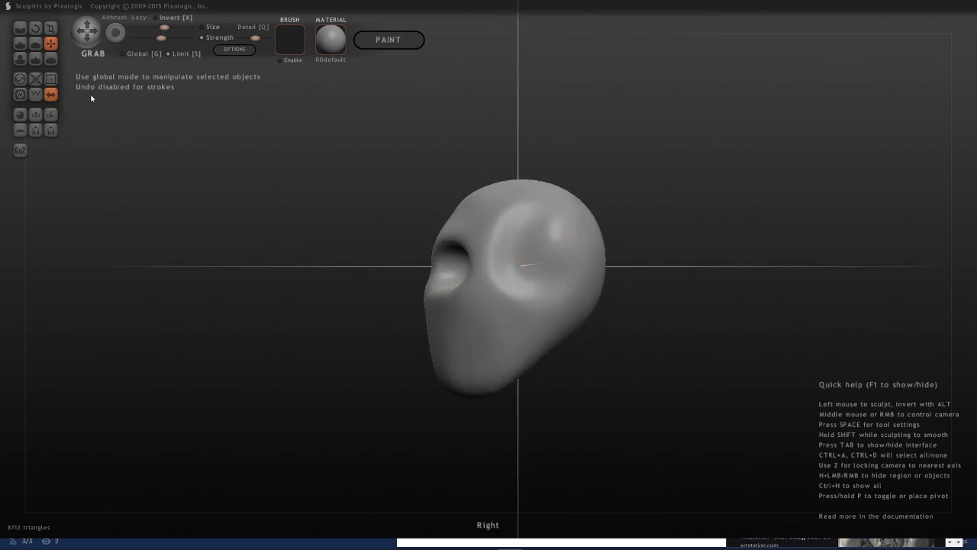
# Step: Carve mirrored strokes into the forehead above the eye sockets with the Crease brush
pyautogui.click(20, 28)
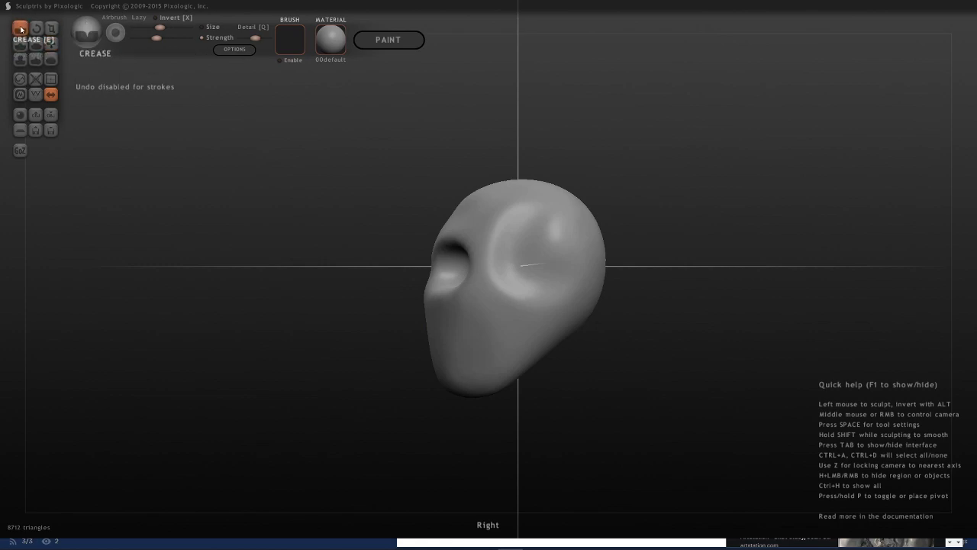
pyautogui.moveTo(365, 210); pyautogui.dragTo(415, 211)
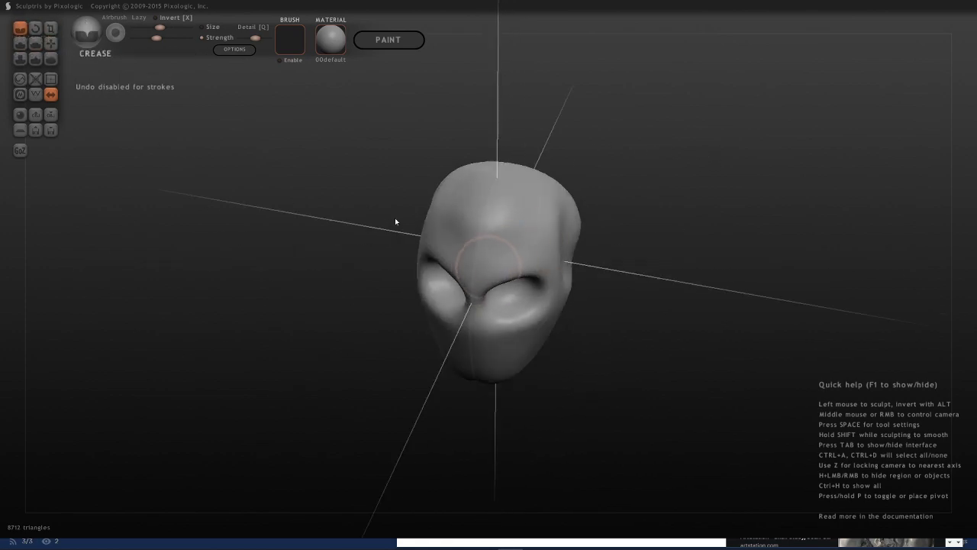
pyautogui.moveTo(540, 212)
pyautogui.mouseDown()
pyautogui.moveTo(551, 185)
pyautogui.moveTo(515, 269)
pyautogui.moveTo(542, 238)
pyautogui.mouseUp()
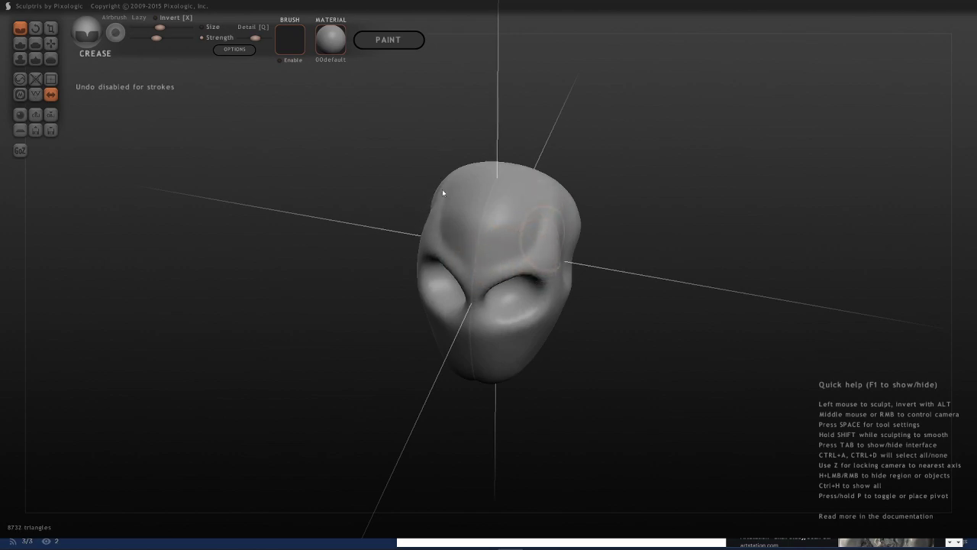
# Step: Carve mirrored creases beneath the cheekbones and down the sides of the jaw
pyautogui.moveTo(463, 142)
pyautogui.mouseDown(button='middle')
pyautogui.moveTo(539, 198)
pyautogui.moveTo(445, 227)
pyautogui.mouseUp(button='middle')
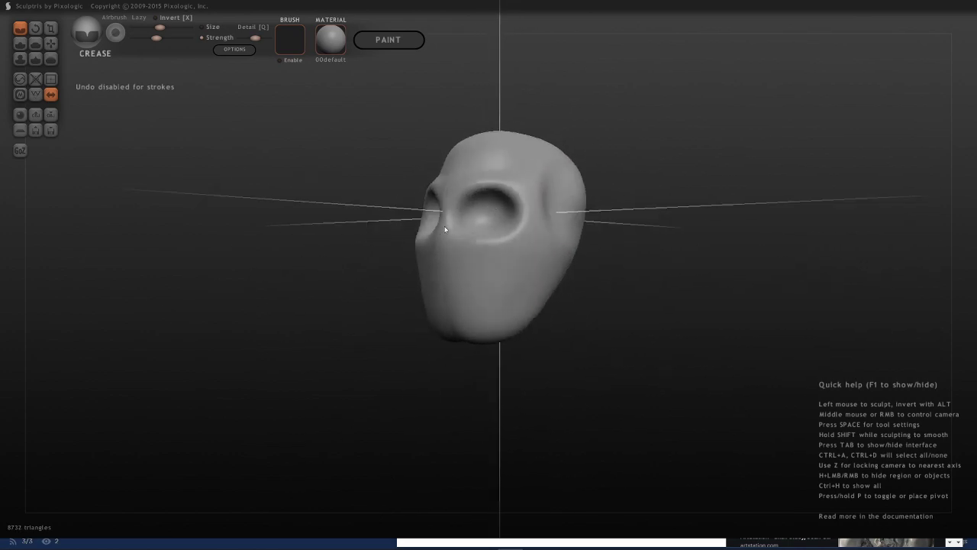
pyautogui.moveTo(445, 226); pyautogui.dragTo(422, 214)
pyautogui.moveTo(534, 255)
pyautogui.mouseDown()
pyautogui.moveTo(481, 292)
pyautogui.moveTo(538, 275)
pyautogui.mouseUp()
pyautogui.moveTo(537, 274); pyautogui.dragTo(491, 265, button='middle')
pyautogui.moveTo(490, 264)
pyautogui.mouseDown()
pyautogui.moveTo(512, 244)
pyautogui.moveTo(557, 254)
pyautogui.moveTo(534, 262)
pyautogui.mouseUp()
pyautogui.moveTo(533, 262)
pyautogui.mouseDown(button='middle')
pyautogui.moveTo(586, 171)
pyautogui.moveTo(513, 217)
pyautogui.mouseUp(button='middle')
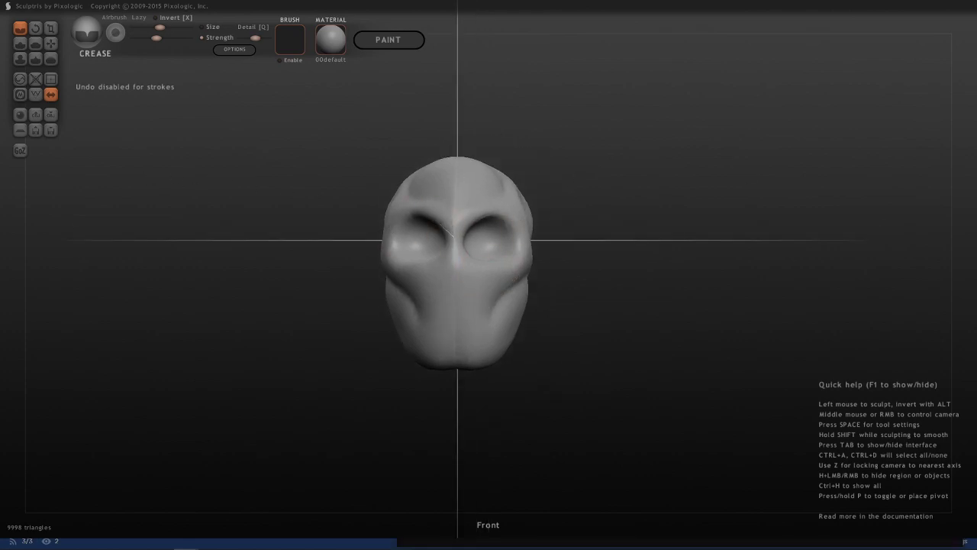
pyautogui.moveTo(453, 237); pyautogui.dragTo(495, 160, button='middle')
pyautogui.moveTo(399, 181); pyautogui.dragTo(471, 158, button='middle')
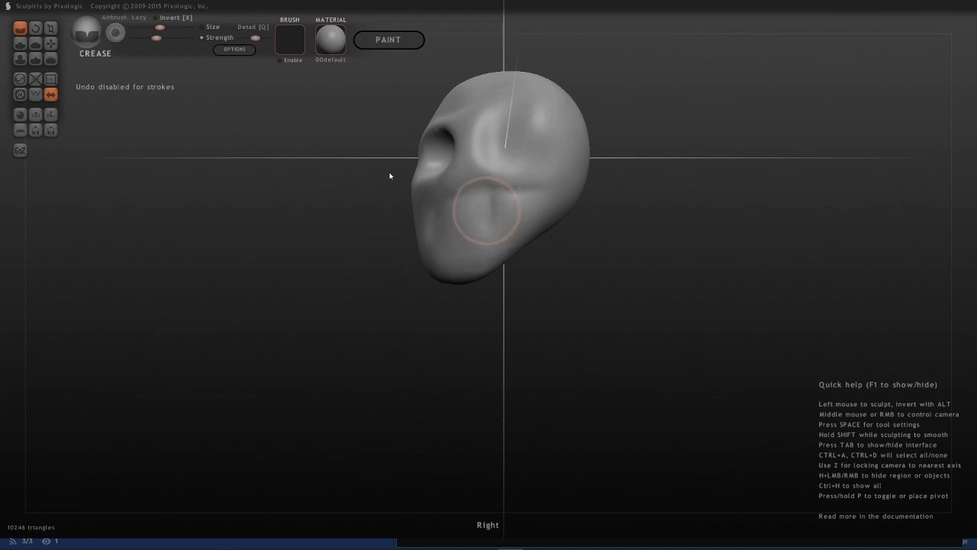
# Step: Reduce the Crease brush's size and, in the right view, outline the cheek hollow and the rear edge of the jaw
pyautogui.press('space')
pyautogui.moveTo(485, 210)
pyautogui.mouseDown()
pyautogui.moveTo(488, 235)
pyautogui.moveTo(487, 189)
pyautogui.moveTo(480, 238)
pyautogui.moveTo(443, 242)
pyautogui.mouseUp()
pyautogui.moveTo(532, 212); pyautogui.dragTo(542, 209, button='middle')
pyautogui.press('z')
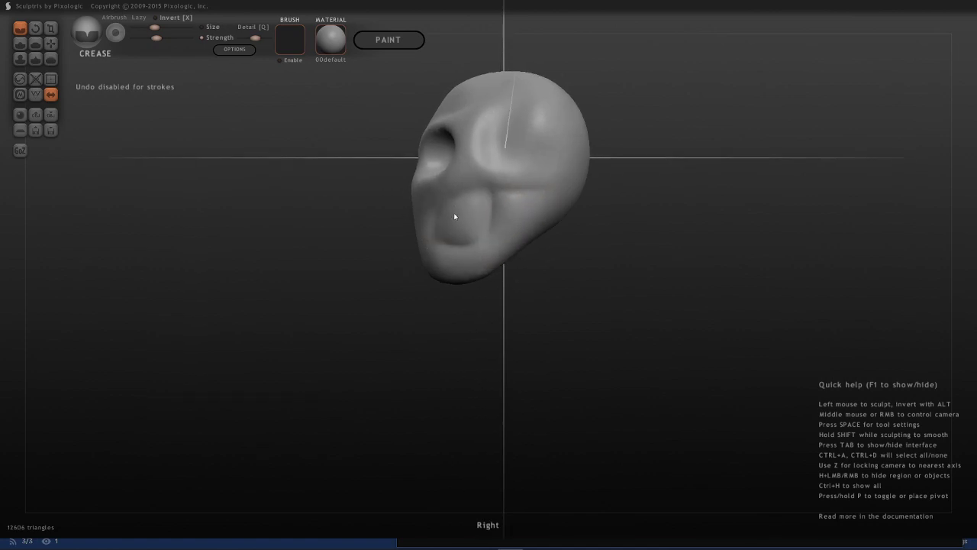
pyautogui.moveTo(537, 209)
pyautogui.mouseDown()
pyautogui.moveTo(521, 196)
pyautogui.moveTo(517, 228)
pyautogui.moveTo(530, 236)
pyautogui.mouseUp()
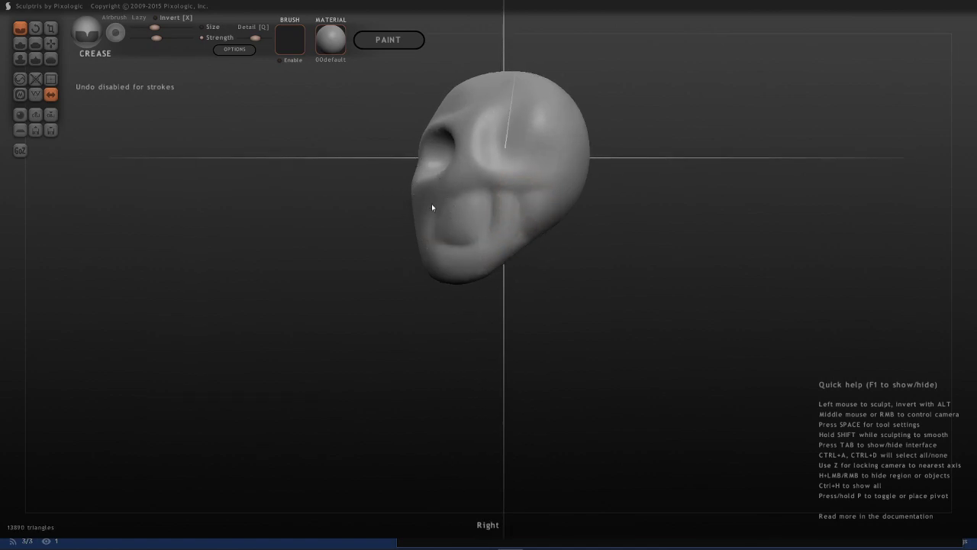
# Step: In the front view, carve a crease across the lower face to form the mouth line
pyautogui.moveTo(539, 237)
pyautogui.mouseDown(button='middle')
pyautogui.moveTo(537, 219)
pyautogui.moveTo(478, 199)
pyautogui.moveTo(473, 238)
pyautogui.mouseUp(button='middle')
pyautogui.press('z')
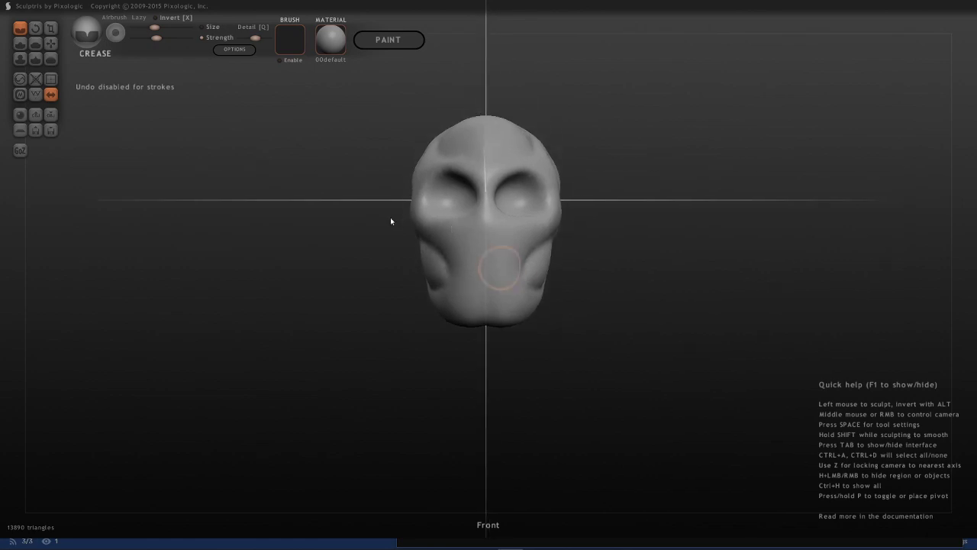
pyautogui.moveTo(450, 268); pyautogui.dragTo(504, 271)
pyautogui.moveTo(467, 221)
pyautogui.mouseDown(button='middle')
pyautogui.moveTo(484, 214)
pyautogui.moveTo(484, 200)
pyautogui.moveTo(575, 204)
pyautogui.moveTo(551, 131)
pyautogui.mouseUp(button='middle')
pyautogui.press('z')
# Step: Carve mirrored creases between and just below the eye sockets to start the nose opening
pyautogui.scroll(3, 386, 187)
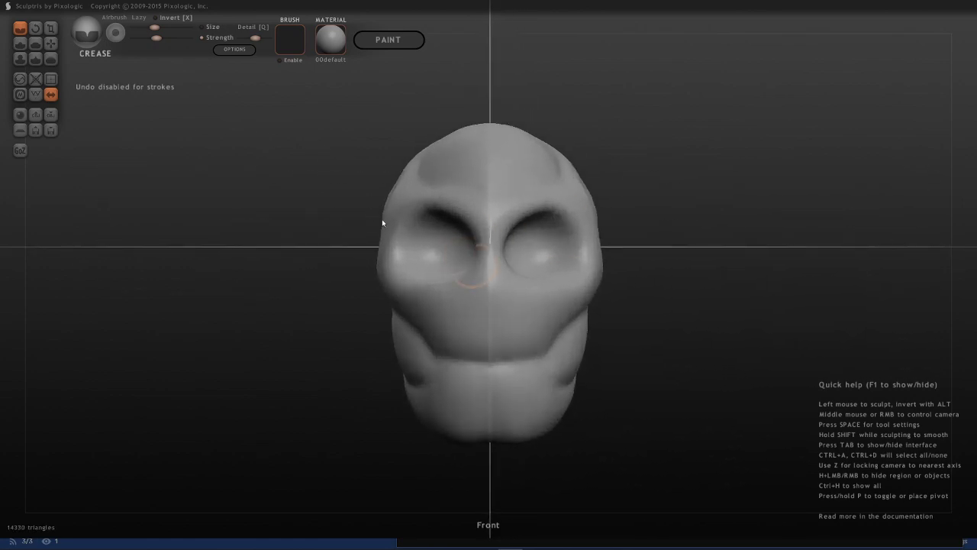
pyautogui.moveTo(382, 220)
pyautogui.mouseDown()
pyautogui.moveTo(387, 213)
pyautogui.moveTo(384, 239)
pyautogui.mouseUp()
pyautogui.moveTo(384, 240)
pyautogui.mouseDown(button='middle')
pyautogui.moveTo(508, 194)
pyautogui.moveTo(505, 216)
pyautogui.mouseUp(button='middle')
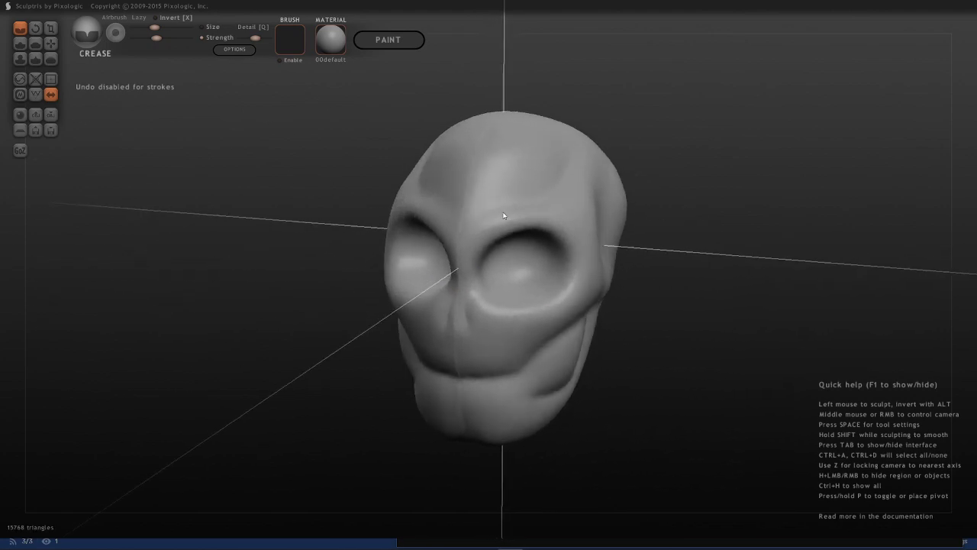
# Step: With a smaller Draw brush, shape the nose opening with mirrored strokes in the front view
pyautogui.click(20, 42)
pyautogui.press('z')
pyautogui.press('space')
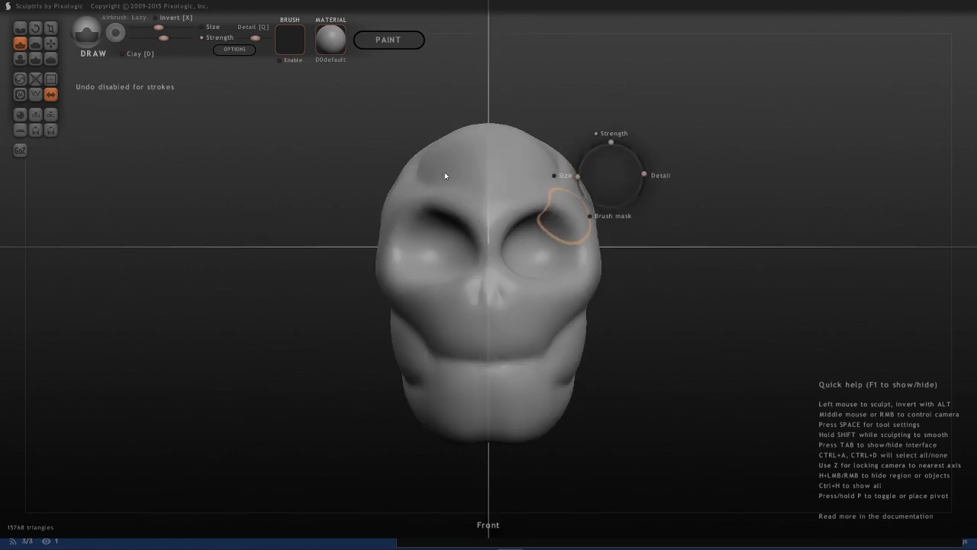
pyautogui.moveTo(416, 200)
pyautogui.mouseDown()
pyautogui.moveTo(402, 226)
pyautogui.moveTo(386, 204)
pyautogui.moveTo(373, 244)
pyautogui.moveTo(399, 255)
pyautogui.mouseUp()
pyautogui.moveTo(399, 255); pyautogui.dragTo(399, 235, button='middle')
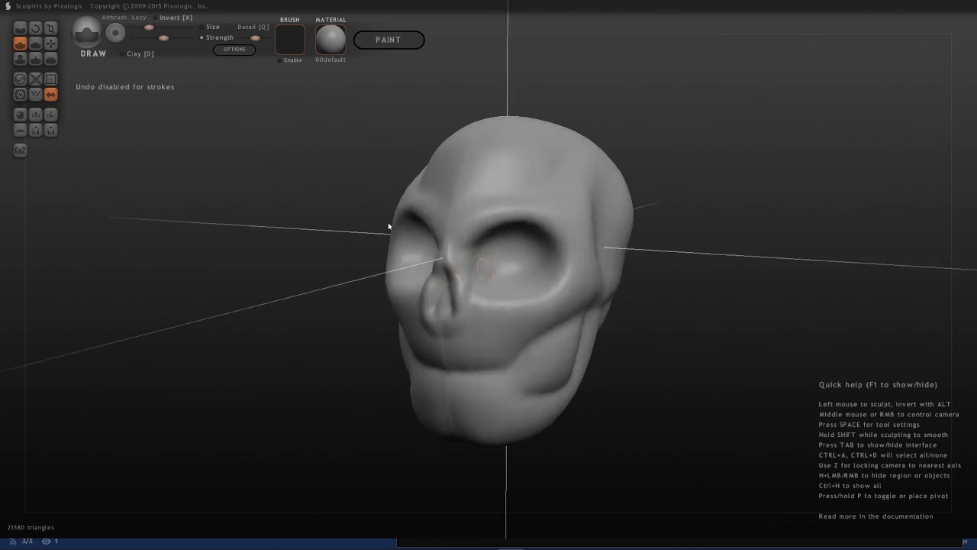
# Step: Refine the bridge of the nose and hollow the cheek beneath the eye socket with inverted Draw strokes
pyautogui.press('z')
pyautogui.moveTo(401, 184)
pyautogui.mouseDown()
pyautogui.moveTo(392, 188)
pyautogui.moveTo(396, 175)
pyautogui.mouseUp()
pyautogui.moveTo(539, 150); pyautogui.dragTo(429, 165, button='middle')
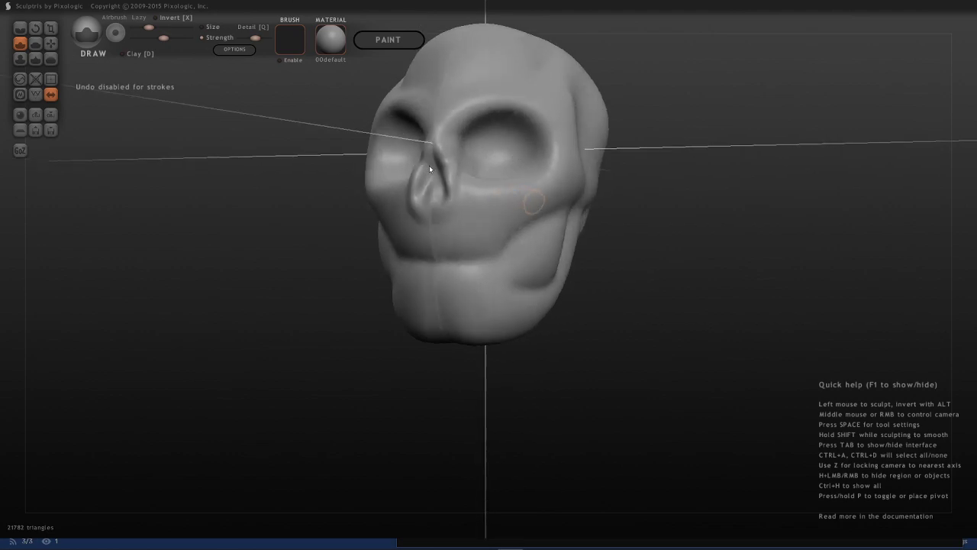
pyautogui.moveTo(429, 165)
pyautogui.keyDown('alt'); pyautogui.mouseDown()
pyautogui.moveTo(395, 198)
pyautogui.moveTo(428, 171)
pyautogui.mouseUp(); pyautogui.keyUp('alt')
pyautogui.moveTo(428, 171)
pyautogui.mouseDown(button='middle')
pyautogui.moveTo(550, 168)
pyautogui.moveTo(359, 188)
pyautogui.moveTo(563, 84)
pyautogui.moveTo(565, 115)
pyautogui.moveTo(523, 173)
pyautogui.mouseUp(button='middle')
# Step: Define the front and lower edges of the temple with Draw strokes along the side of the skull
pyautogui.moveTo(578, 84); pyautogui.dragTo(306, 115, button='middle')
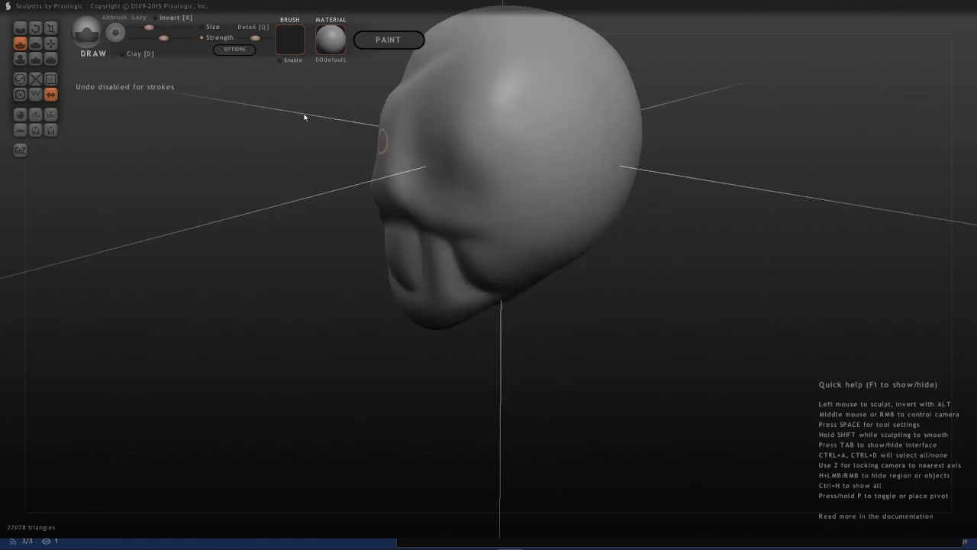
pyautogui.moveTo(306, 116)
pyautogui.mouseDown()
pyautogui.moveTo(323, 145)
pyautogui.moveTo(364, 169)
pyautogui.moveTo(324, 121)
pyautogui.moveTo(323, 146)
pyautogui.moveTo(264, 219)
pyautogui.mouseUp()
pyautogui.moveTo(264, 219); pyautogui.dragTo(426, 200, button='middle')
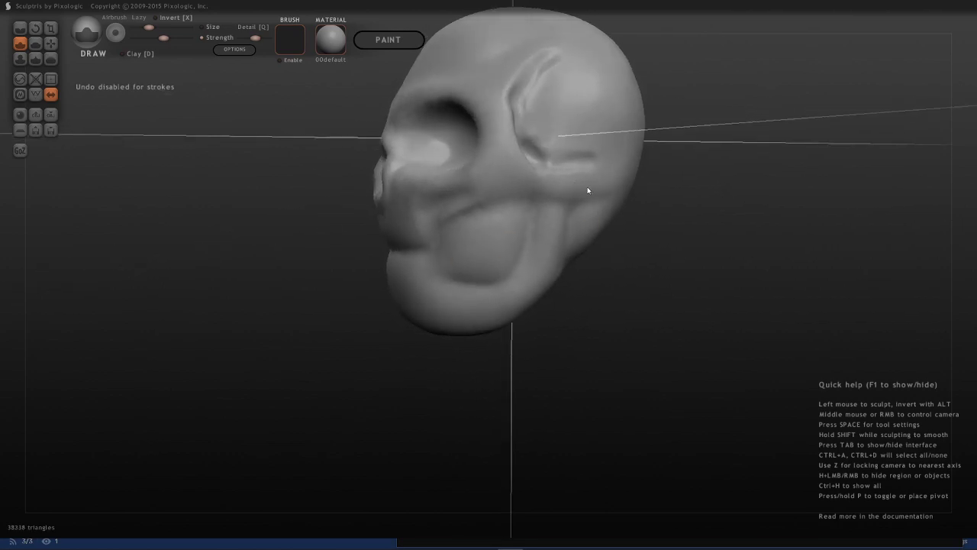
# Step: Hollow the cheek area between the cheekbone and the lower jaw with mirrored Draw strokes
pyautogui.moveTo(587, 187)
pyautogui.keyDown('shift'); pyautogui.mouseDown(button='middle')
pyautogui.moveTo(633, 194)
pyautogui.moveTo(578, 182)
pyautogui.mouseUp(button='middle'); pyautogui.keyUp('shift')
pyautogui.scroll(3, 561, 147)
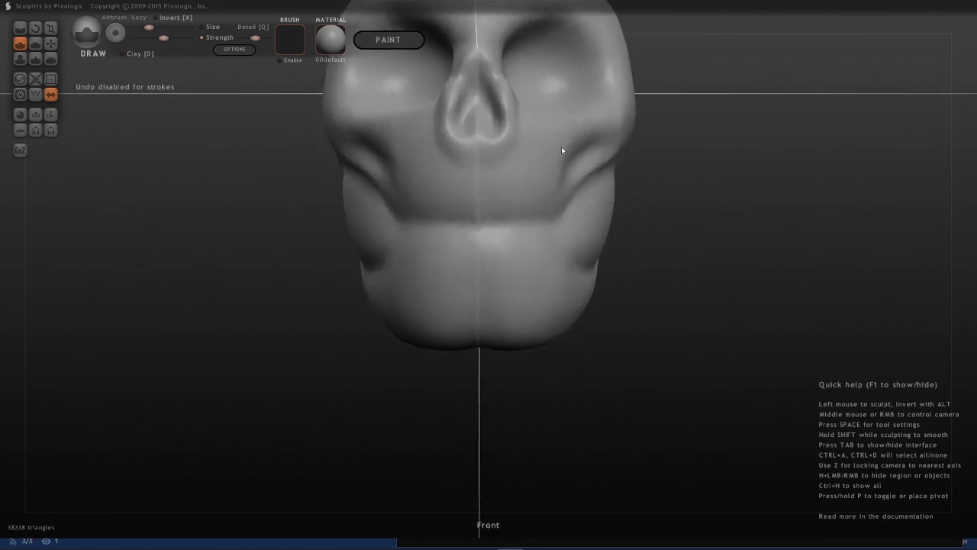
pyautogui.scroll(-6, 560, 146)
pyautogui.scroll(3, 508, 115)
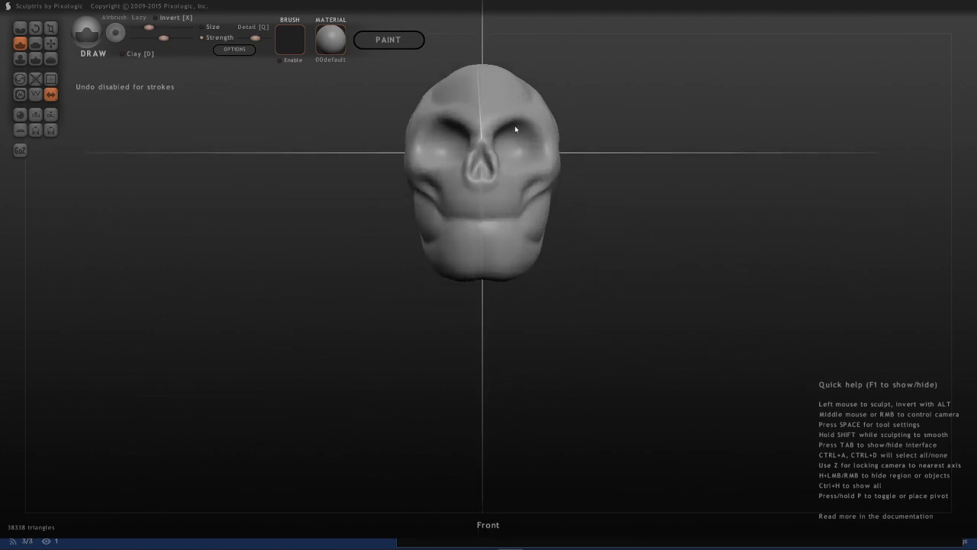
pyautogui.moveTo(515, 126)
pyautogui.mouseDown(button='middle')
pyautogui.moveTo(515, 169)
pyautogui.moveTo(417, 159)
pyautogui.mouseUp(button='middle')
pyautogui.moveTo(517, 191)
pyautogui.mouseDown()
pyautogui.moveTo(524, 228)
pyautogui.moveTo(532, 195)
pyautogui.moveTo(525, 233)
pyautogui.moveTo(507, 213)
pyautogui.mouseUp()
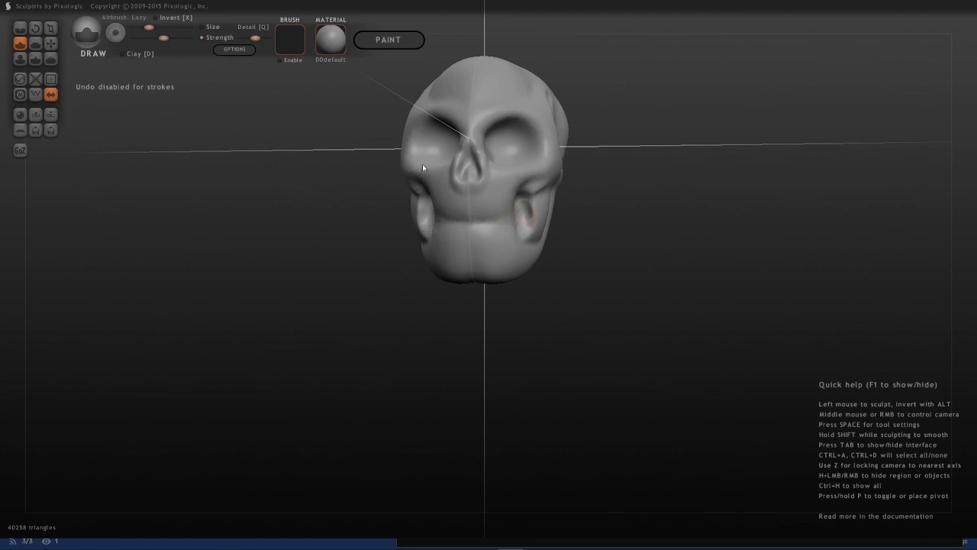
pyautogui.moveTo(571, 196)
pyautogui.mouseDown(button='middle')
pyautogui.moveTo(466, 163)
pyautogui.moveTo(552, 214)
pyautogui.moveTo(548, 206)
pyautogui.mouseUp(button='middle')
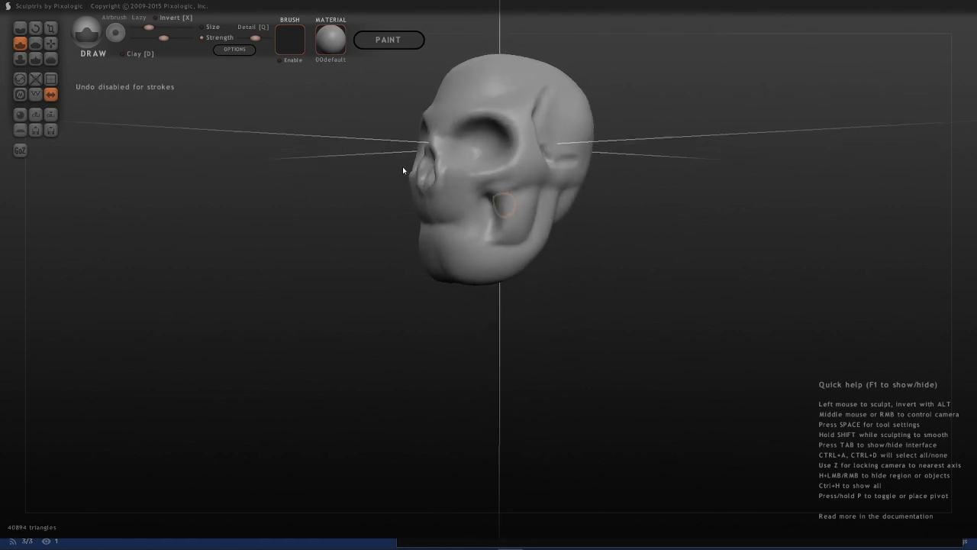
pyautogui.moveTo(503, 201)
pyautogui.mouseDown()
pyautogui.moveTo(502, 236)
pyautogui.moveTo(518, 231)
pyautogui.moveTo(511, 190)
pyautogui.moveTo(494, 209)
pyautogui.mouseUp()
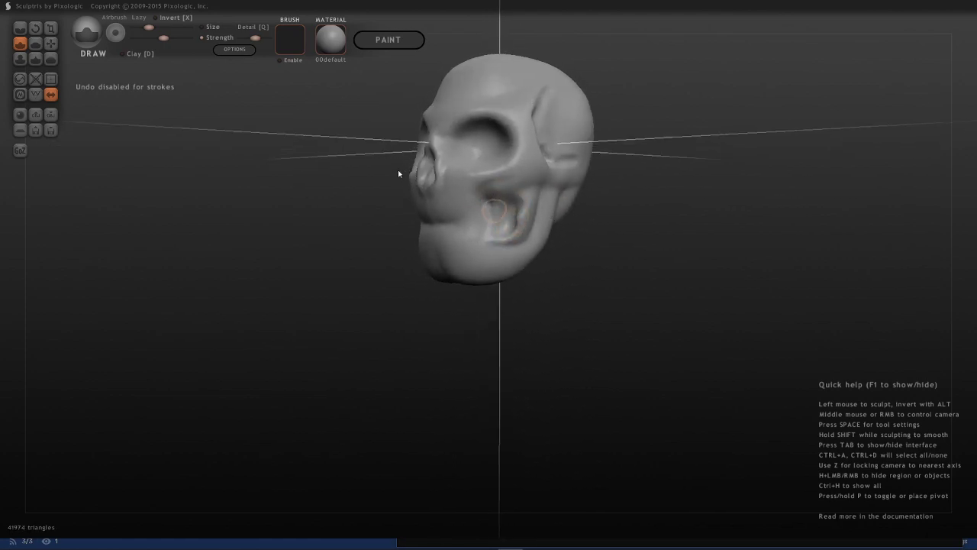
pyautogui.moveTo(393, 194); pyautogui.dragTo(576, 165, button='middle')
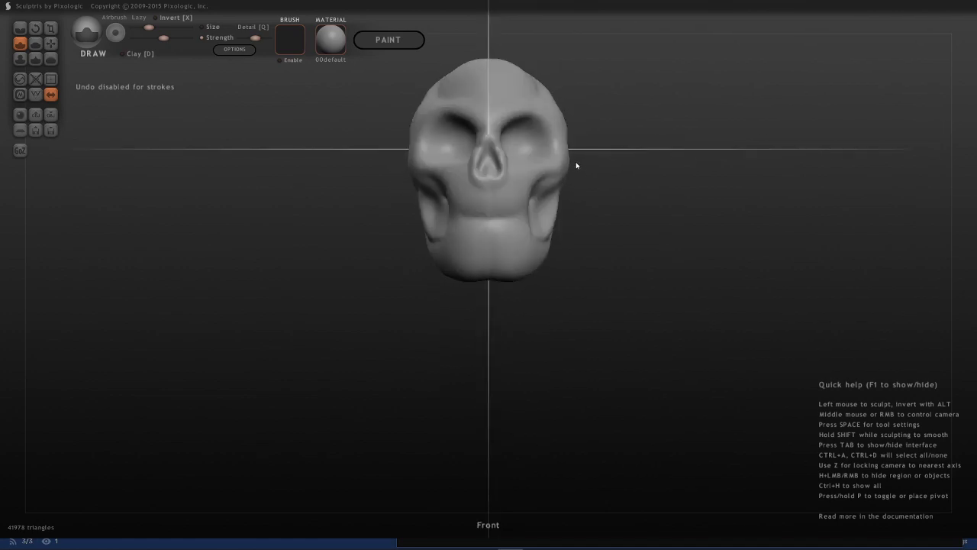
# Step: Shape the rear branch of the jaw down to its lower corner with Draw strokes in the right view
pyautogui.moveTo(488, 161); pyautogui.dragTo(470, 145, button='middle')
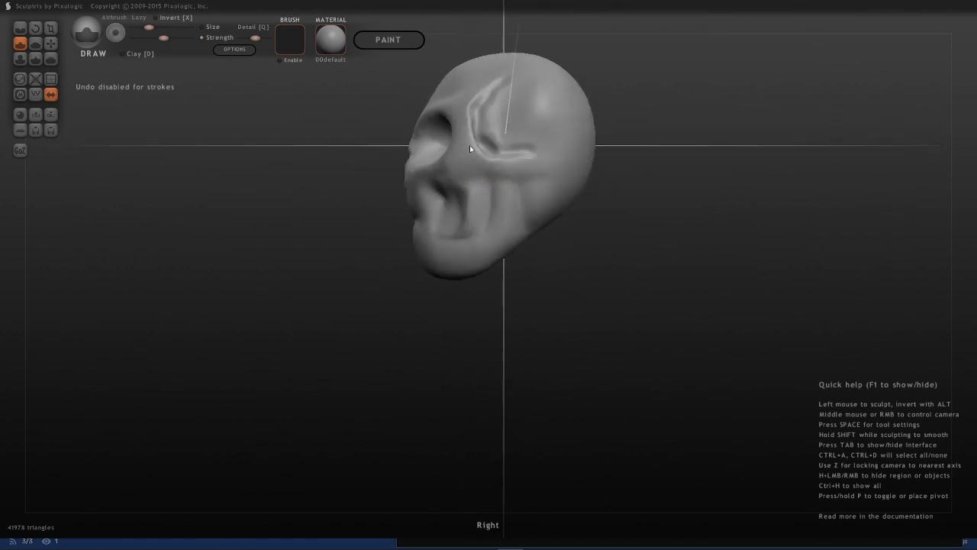
pyautogui.moveTo(510, 194)
pyautogui.mouseDown()
pyautogui.moveTo(515, 187)
pyautogui.moveTo(500, 252)
pyautogui.moveTo(455, 275)
pyautogui.mouseUp()
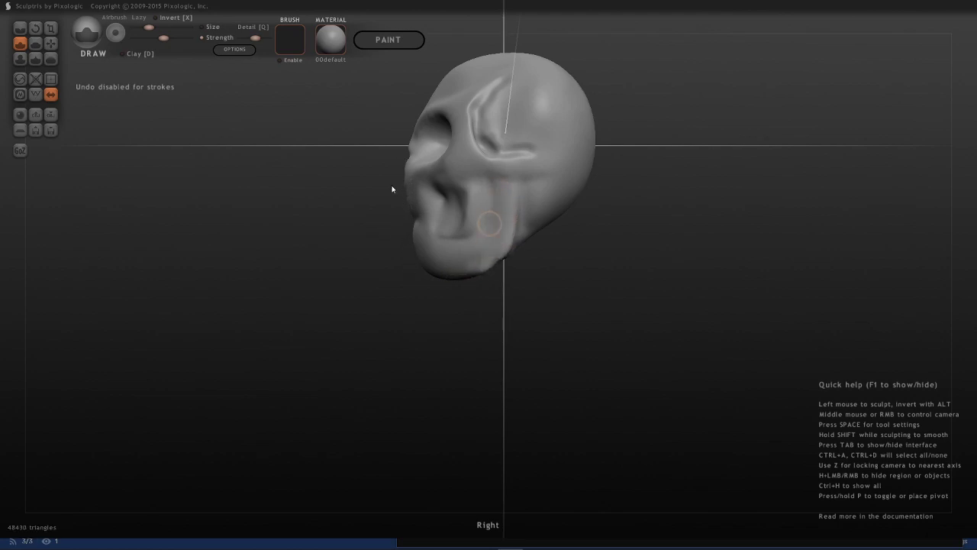
pyautogui.moveTo(486, 185)
pyautogui.mouseDown()
pyautogui.moveTo(513, 183)
pyautogui.moveTo(495, 190)
pyautogui.moveTo(487, 214)
pyautogui.moveTo(491, 201)
pyautogui.mouseUp()
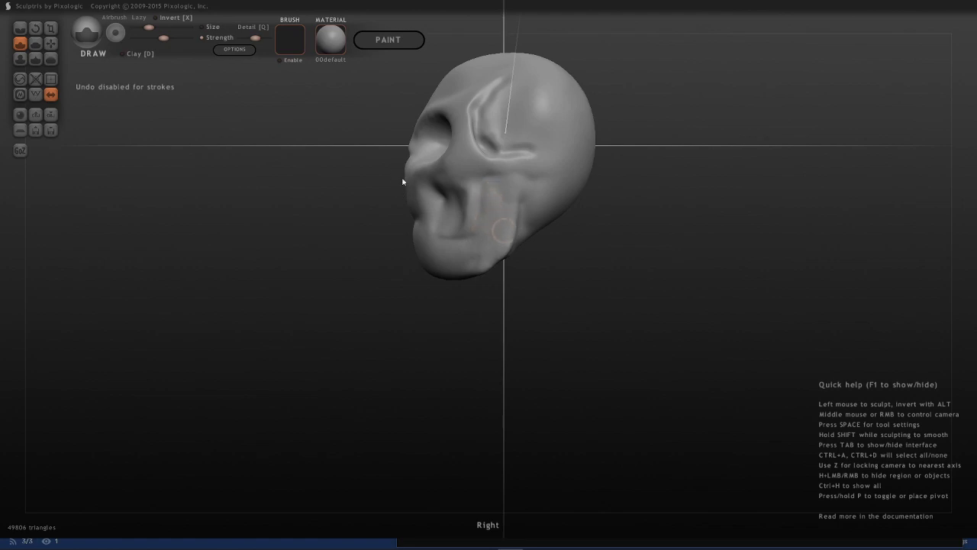
# Step: With a smaller Grab brush, pull the rear corner of the jaw outward and down in the right view
pyautogui.click(50, 43)
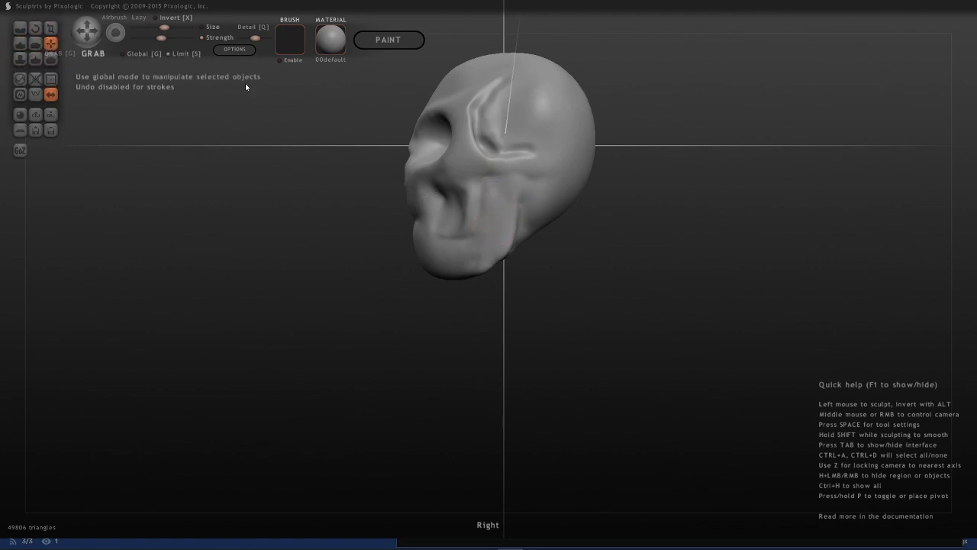
pyautogui.press('space')
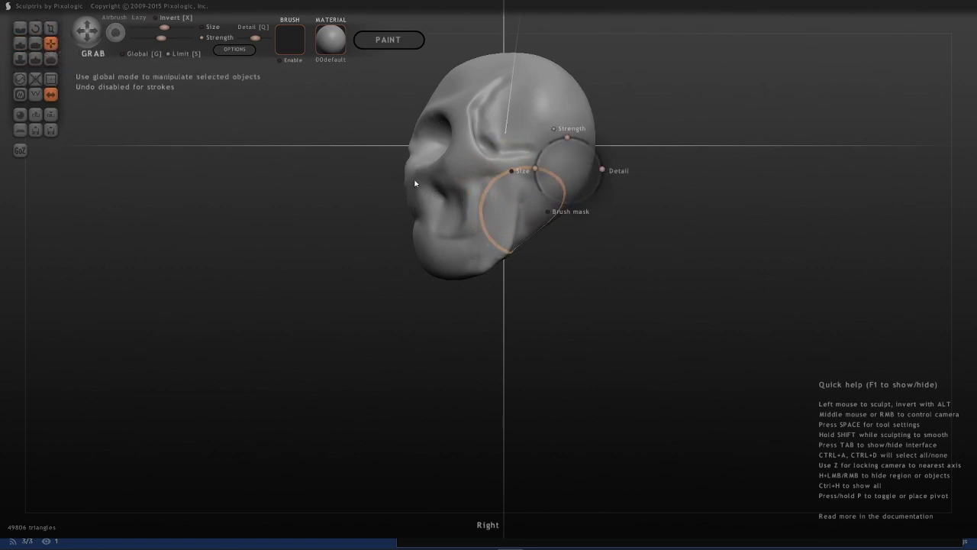
pyautogui.moveTo(413, 168)
pyautogui.mouseDown()
pyautogui.moveTo(413, 154)
pyautogui.moveTo(416, 175)
pyautogui.mouseUp()
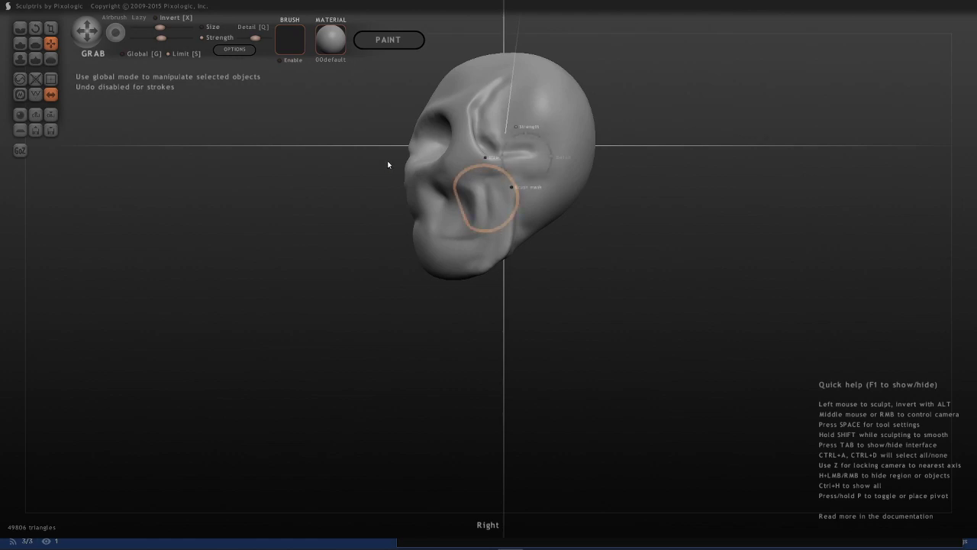
pyautogui.press('space')
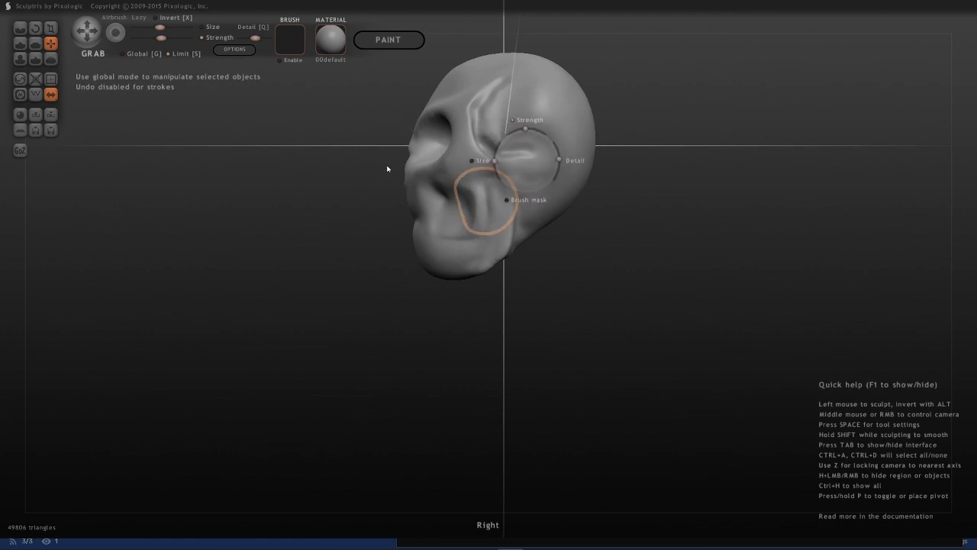
pyautogui.moveTo(387, 164)
pyautogui.mouseDown()
pyautogui.moveTo(389, 147)
pyautogui.moveTo(386, 169)
pyautogui.moveTo(383, 155)
pyautogui.moveTo(407, 209)
pyautogui.mouseUp()
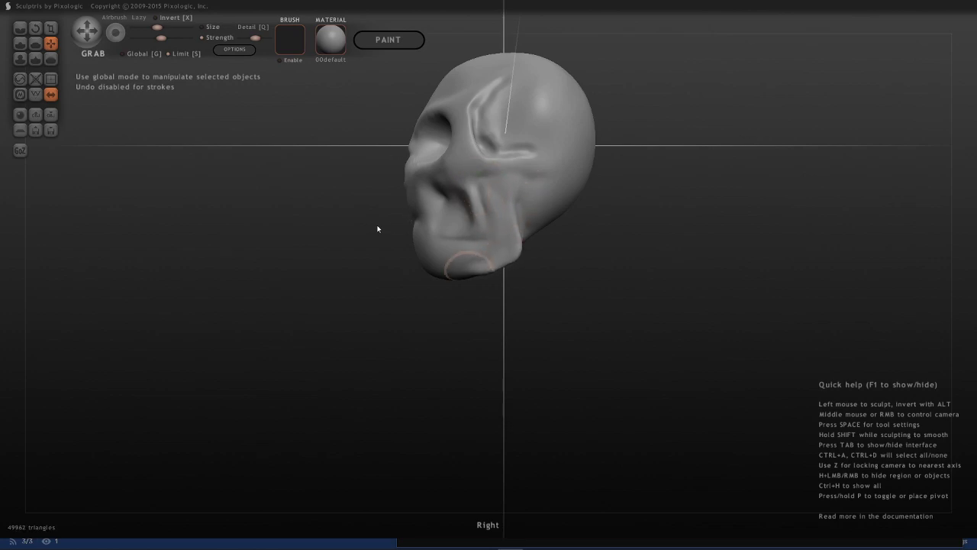
# Step: Reshape the underside and sides of the lower jaw with Grab from several angles, tapering it toward the chin
pyautogui.moveTo(372, 229); pyautogui.dragTo(367, 227, button='middle')
pyautogui.moveTo(366, 227); pyautogui.dragTo(366, 222)
pyautogui.moveTo(375, 273); pyautogui.dragTo(419, 226, button='middle')
pyautogui.moveTo(366, 215); pyautogui.dragTo(375, 227)
pyautogui.moveTo(333, 243)
pyautogui.mouseDown(button='middle')
pyautogui.moveTo(391, 292)
pyautogui.moveTo(343, 234)
pyautogui.mouseUp(button='middle')
pyautogui.moveTo(343, 234); pyautogui.dragTo(331, 229)
pyautogui.moveTo(331, 229); pyautogui.dragTo(407, 279, button='middle')
pyautogui.moveTo(358, 224); pyautogui.dragTo(359, 236)
pyautogui.moveTo(359, 236); pyautogui.dragTo(412, 246, button='middle')
pyautogui.press('z')
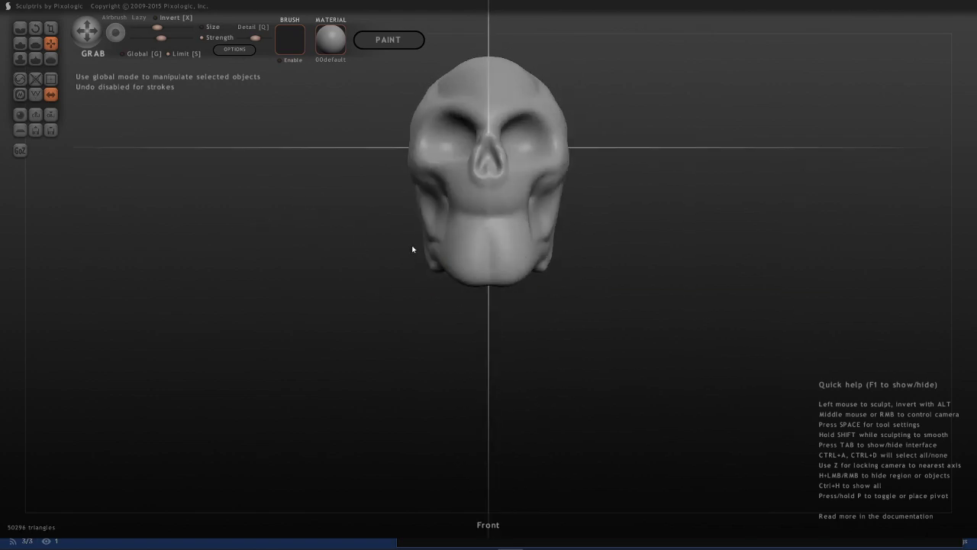
# Step: Narrow the chin to a blocky shape in the front view and extend its lower edge with Grab
pyautogui.moveTo(414, 212); pyautogui.dragTo(460, 220)
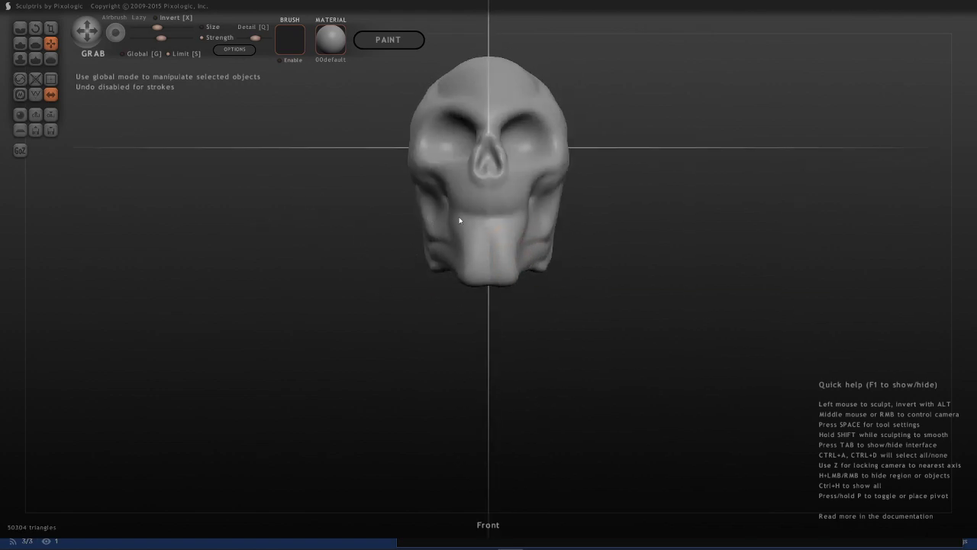
pyautogui.moveTo(460, 221); pyautogui.dragTo(413, 178, button='middle')
pyautogui.moveTo(413, 174); pyautogui.dragTo(421, 176)
pyautogui.moveTo(485, 173)
pyautogui.mouseDown(button='middle')
pyautogui.moveTo(483, 204)
pyautogui.moveTo(377, 170)
pyautogui.mouseUp(button='middle')
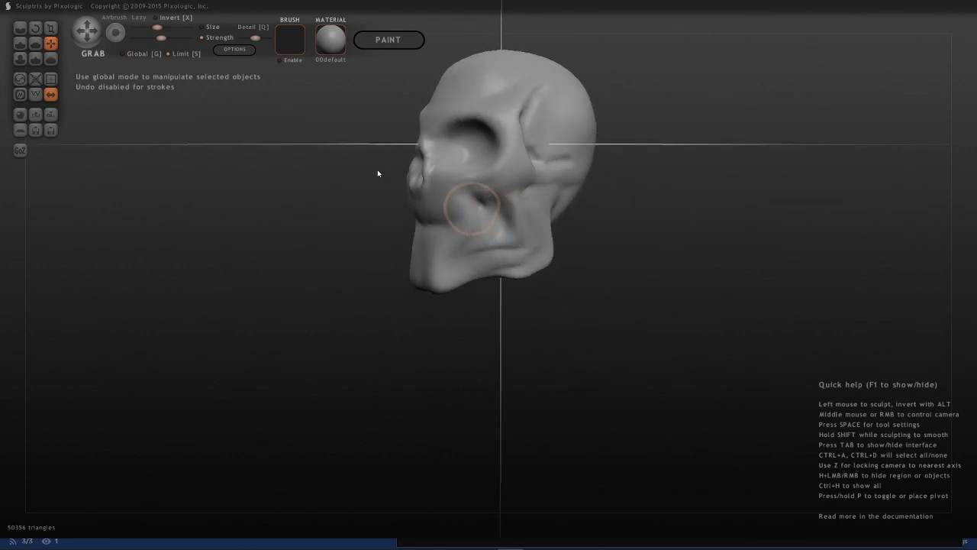
# Step: Adjust the side of the upper jaw and the rear jaw corner with Grab pulls
pyautogui.moveTo(377, 170); pyautogui.dragTo(388, 177)
pyautogui.moveTo(483, 156); pyautogui.dragTo(470, 172, button='middle')
pyautogui.moveTo(374, 183); pyautogui.dragTo(386, 170)
pyautogui.moveTo(457, 177)
pyautogui.mouseDown(button='middle')
pyautogui.moveTo(548, 194)
pyautogui.moveTo(529, 154)
pyautogui.moveTo(504, 207)
pyautogui.moveTo(407, 257)
pyautogui.mouseUp(button='middle')
pyautogui.press('z')
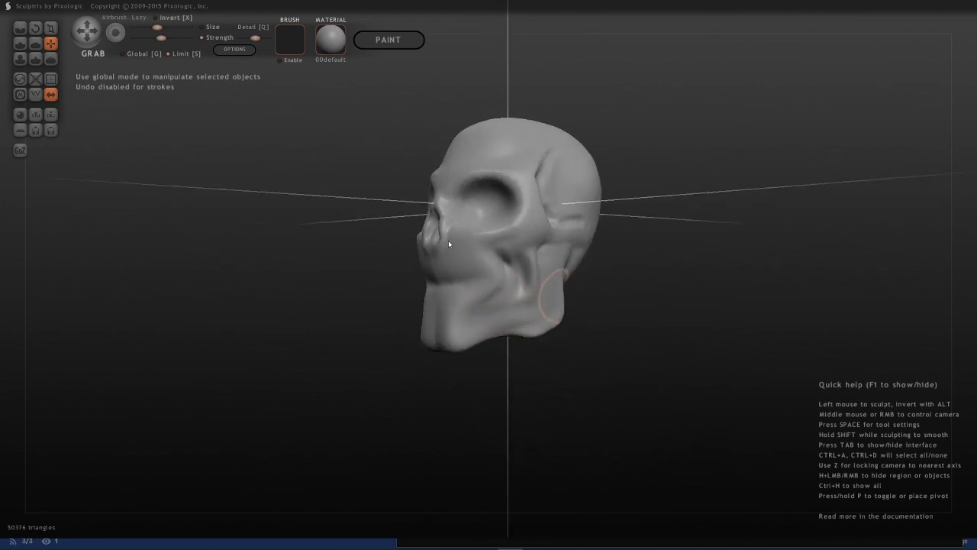
# Step: Rework the bridge of the nose between the eye sockets with Draw strokes in the front view
pyautogui.moveTo(512, 201); pyautogui.dragTo(524, 147, button='middle')
pyautogui.press('z')
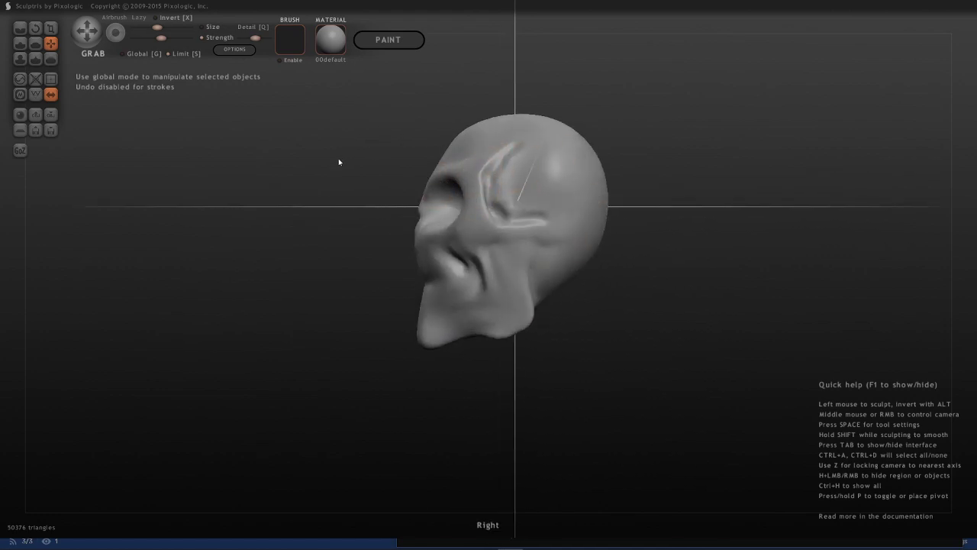
pyautogui.moveTo(340, 176); pyautogui.dragTo(325, 76, button='middle')
pyautogui.press('z')
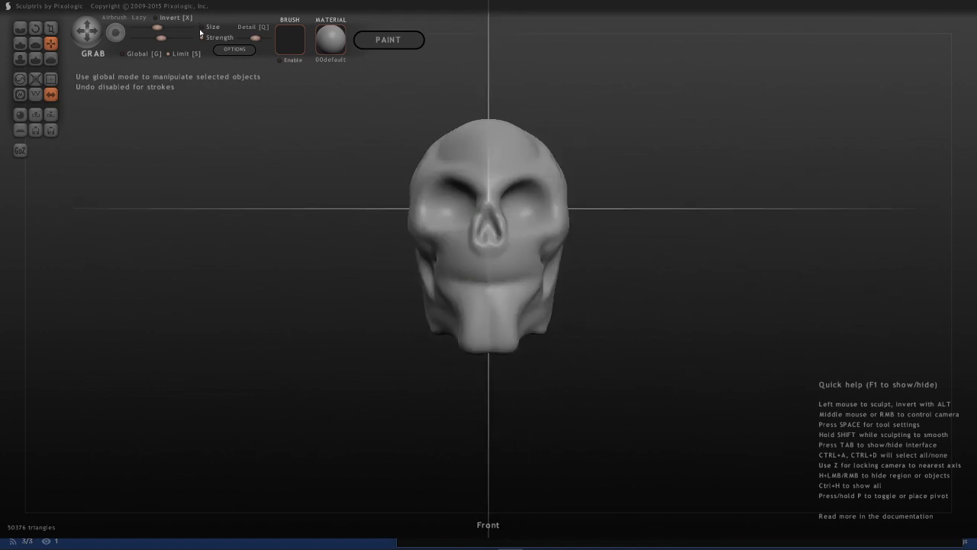
pyautogui.click(19, 44)
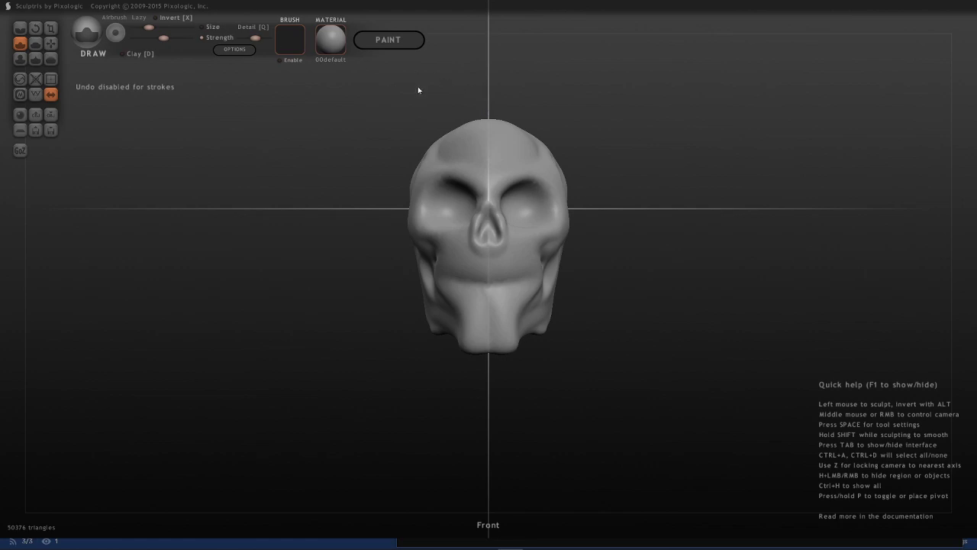
pyautogui.scroll(3, 490, 105)
pyautogui.moveTo(479, 188)
pyautogui.mouseDown()
pyautogui.moveTo(457, 190)
pyautogui.moveTo(484, 187)
pyautogui.mouseUp()
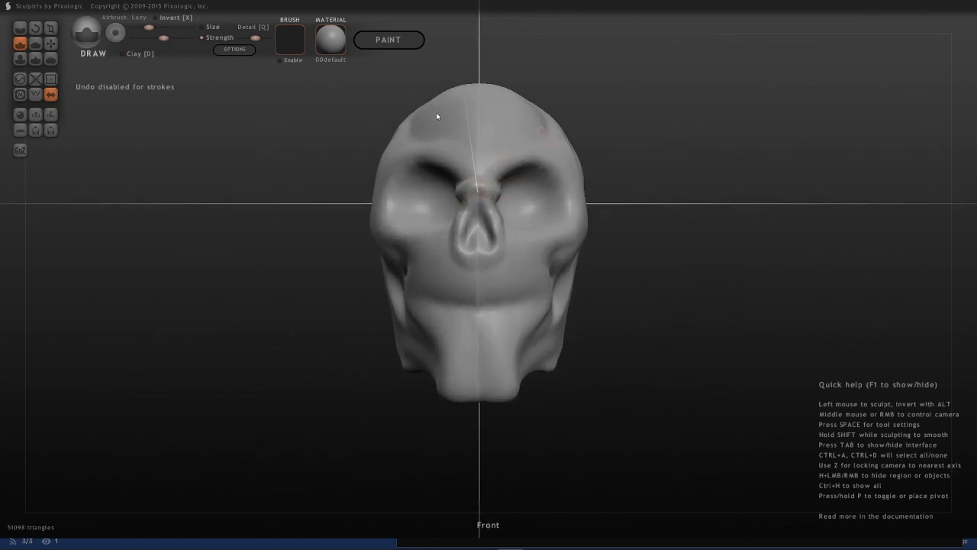
# Step: Sharpen the nose bridge, the inner corners of the eye sockets and the nose rim with Crease strokes
pyautogui.click(20, 28)
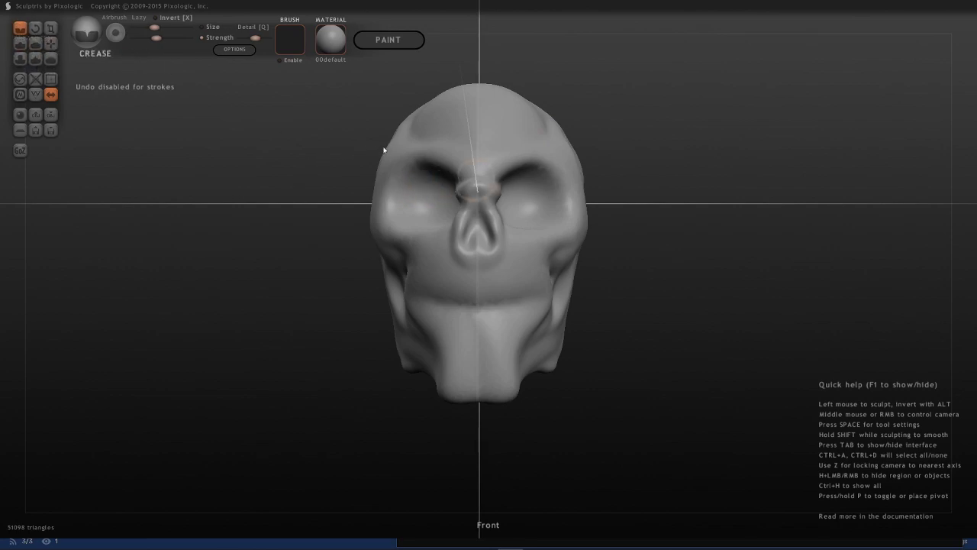
pyautogui.moveTo(486, 191); pyautogui.dragTo(447, 191)
pyautogui.moveTo(654, 112); pyautogui.dragTo(513, 208, button='middle')
pyautogui.moveTo(516, 229)
pyautogui.mouseDown()
pyautogui.moveTo(507, 216)
pyautogui.moveTo(519, 216)
pyautogui.mouseUp()
pyautogui.moveTo(600, 195)
pyautogui.mouseDown(button='middle')
pyautogui.moveTo(512, 174)
pyautogui.moveTo(478, 189)
pyautogui.mouseUp(button='middle')
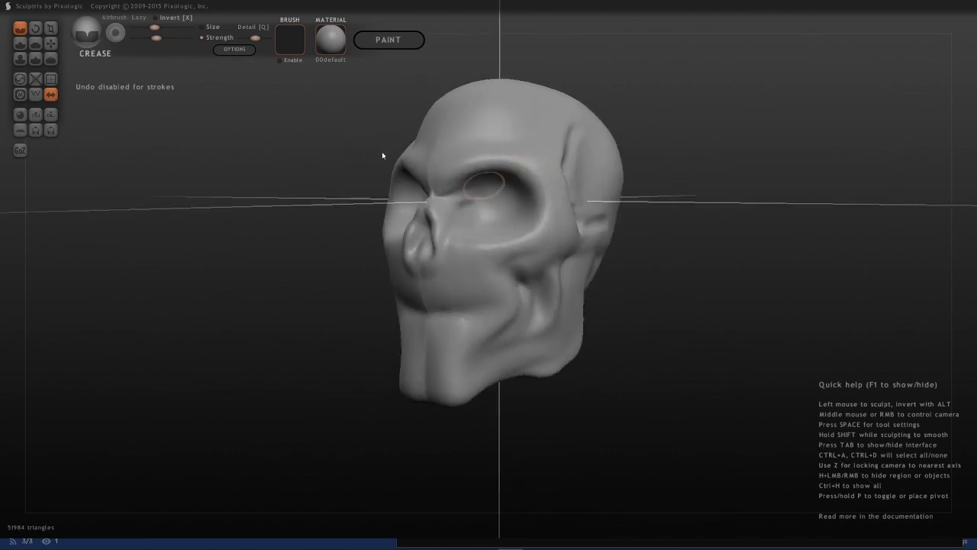
pyautogui.moveTo(477, 189); pyautogui.dragTo(458, 208)
pyautogui.moveTo(373, 165); pyautogui.dragTo(399, 136, button='middle')
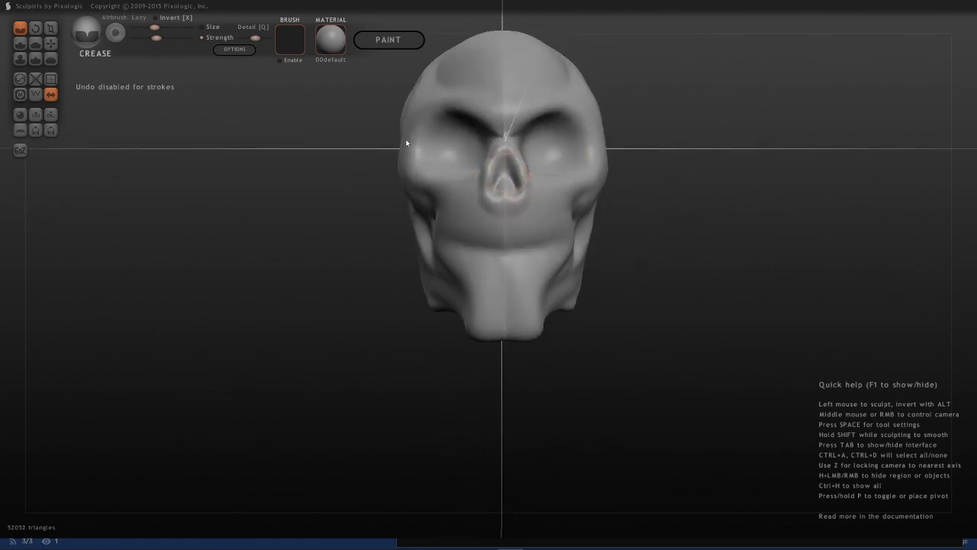
# Step: Deepen the nose opening with inverted Draw strokes and shape the lower rim of the eye socket
pyautogui.click(16, 42)
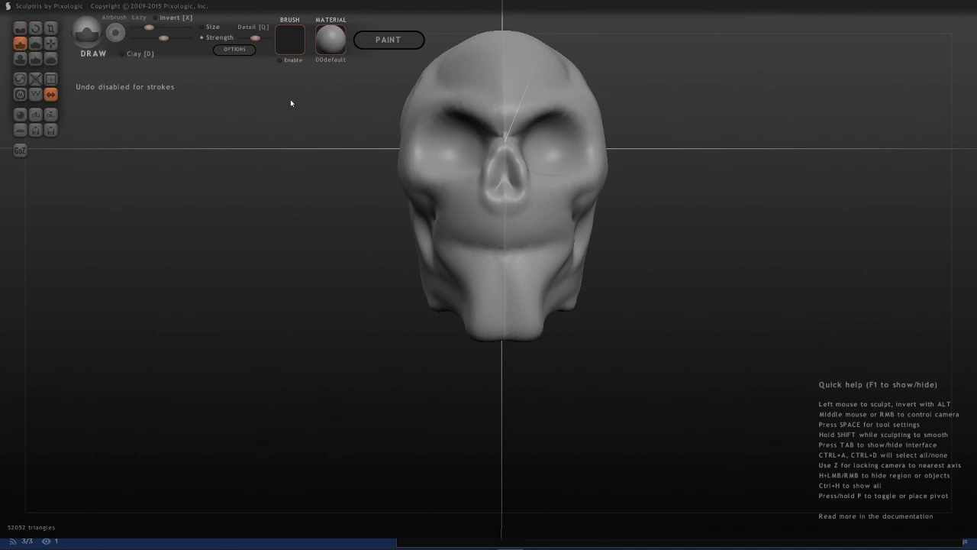
pyautogui.keyDown('alt'); pyautogui.moveTo(507, 160); pyautogui.dragTo(511, 180); pyautogui.keyUp('alt')
pyautogui.moveTo(439, 122)
pyautogui.mouseDown(button='middle')
pyautogui.moveTo(528, 82)
pyautogui.moveTo(372, 177)
pyautogui.mouseUp(button='middle')
pyautogui.moveTo(351, 179); pyautogui.dragTo(364, 173)
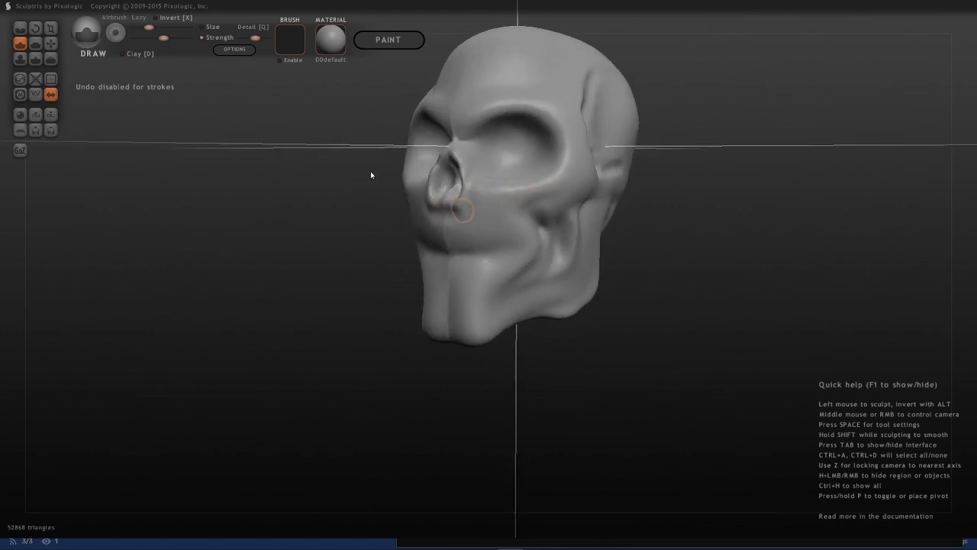
# Step: Carve a mirrored groove below the eye socket along the lower edge of the cheekbone with the Draw brush
pyautogui.moveTo(581, 111); pyautogui.dragTo(565, 114, button='middle')
pyautogui.moveTo(374, 168); pyautogui.dragTo(380, 167)
pyautogui.moveTo(611, 131); pyautogui.dragTo(537, 161, button='middle')
pyautogui.moveTo(336, 163); pyautogui.dragTo(373, 191)
pyautogui.press('z')
pyautogui.moveTo(374, 191)
pyautogui.mouseDown(button='middle')
pyautogui.moveTo(638, 169)
pyautogui.moveTo(372, 170)
pyautogui.mouseUp(button='middle')
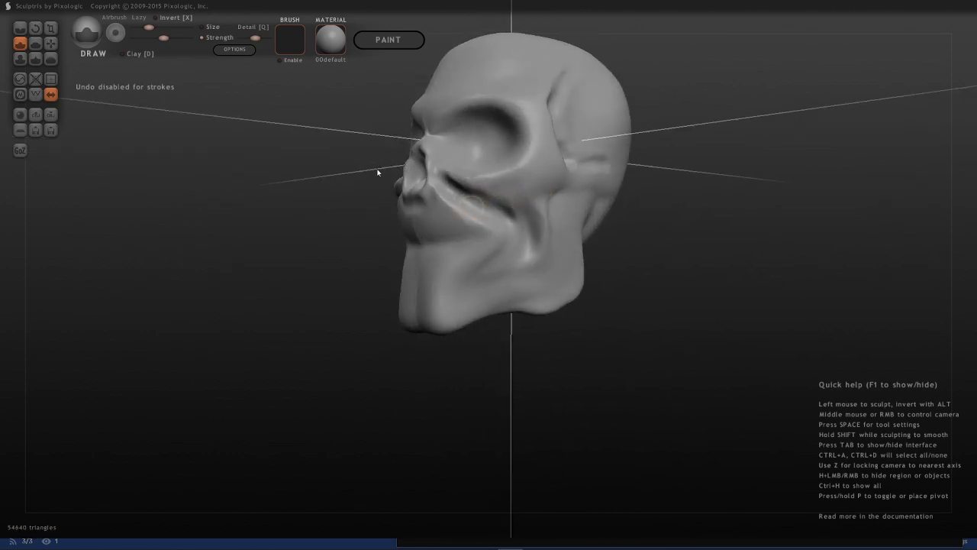
# Step: Deepen the groove under the cheekbone and extend it back past the jaw toward the rear of the temple
pyautogui.moveTo(377, 170); pyautogui.dragTo(412, 174)
pyautogui.moveTo(412, 174)
pyautogui.mouseDown(button='middle')
pyautogui.moveTo(586, 152)
pyautogui.moveTo(391, 159)
pyautogui.moveTo(455, 185)
pyautogui.mouseUp(button='middle')
pyautogui.press('z')
pyautogui.moveTo(405, 196); pyautogui.dragTo(403, 191)
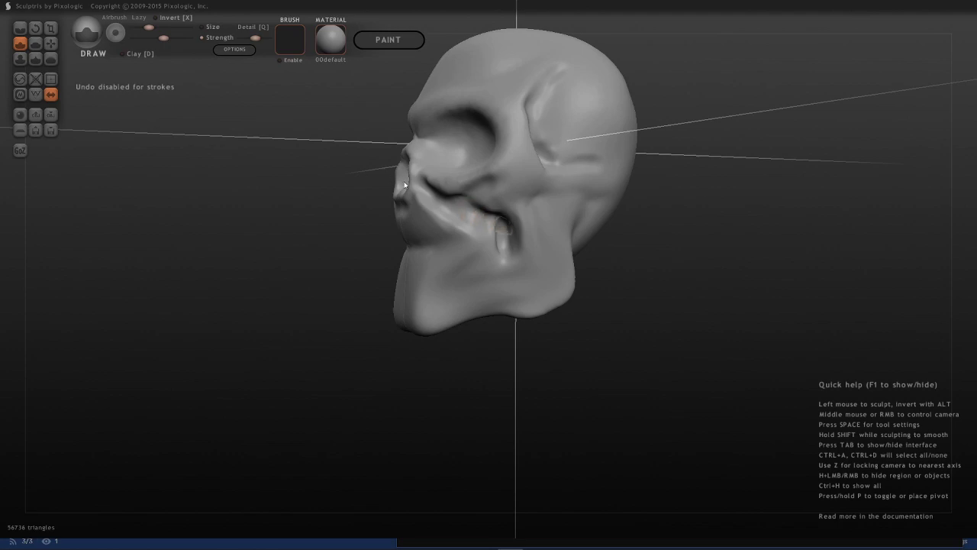
pyautogui.press('z')
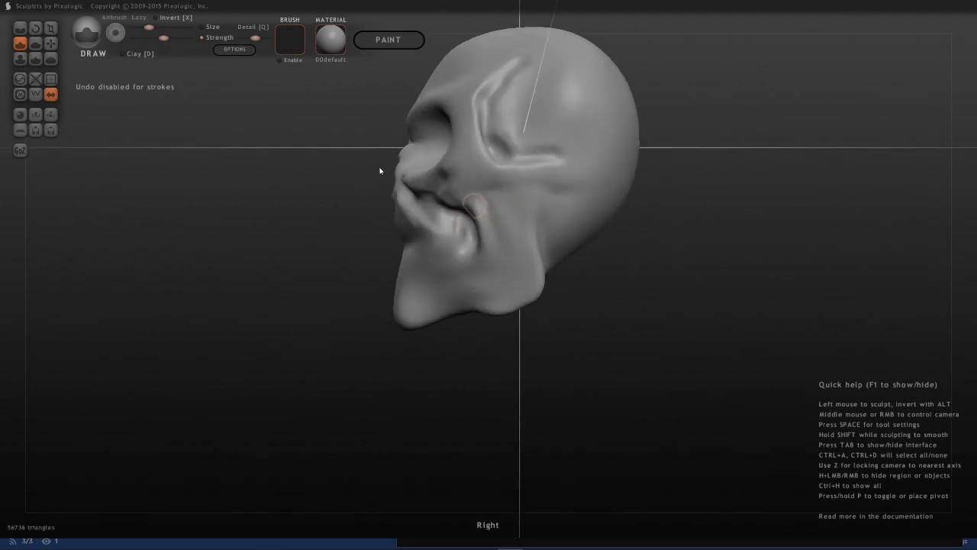
pyautogui.moveTo(379, 171)
pyautogui.mouseDown()
pyautogui.moveTo(381, 180)
pyautogui.moveTo(390, 152)
pyautogui.moveTo(475, 152)
pyautogui.moveTo(380, 155)
pyautogui.moveTo(376, 163)
pyautogui.mouseUp()
pyautogui.moveTo(375, 163); pyautogui.dragTo(708, 166, button='middle')
pyautogui.moveTo(561, 134); pyautogui.dragTo(465, 147, button='middle')
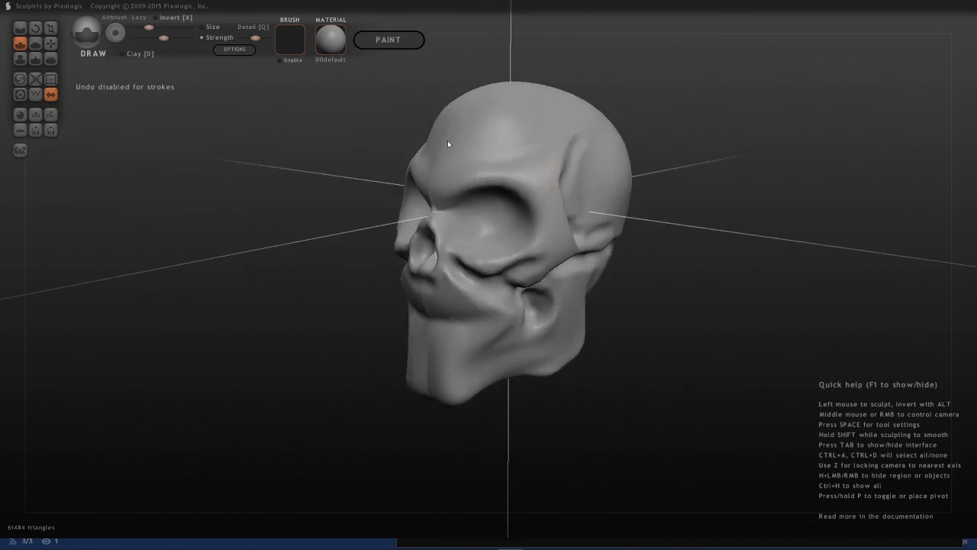
pyautogui.moveTo(448, 143)
pyautogui.mouseDown()
pyautogui.moveTo(447, 197)
pyautogui.moveTo(461, 191)
pyautogui.mouseUp()
pyautogui.keyDown('shift'); pyautogui.moveTo(451, 170); pyautogui.dragTo(493, 141, button='middle'); pyautogui.keyUp('shift')
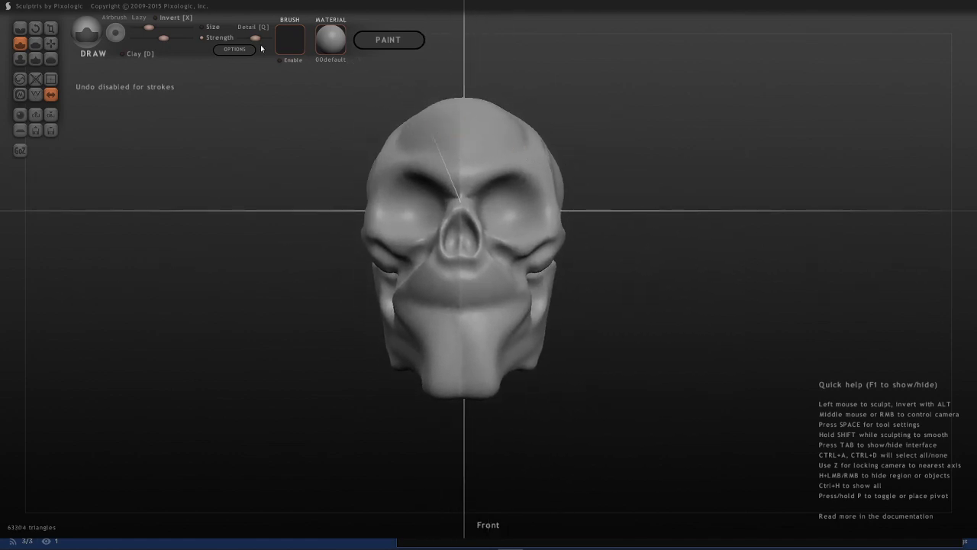
# Step: With a larger Grab brush, lift the inner upper rims of the eye sockets to round the brow
pyautogui.click(50, 43)
pyautogui.press('space')
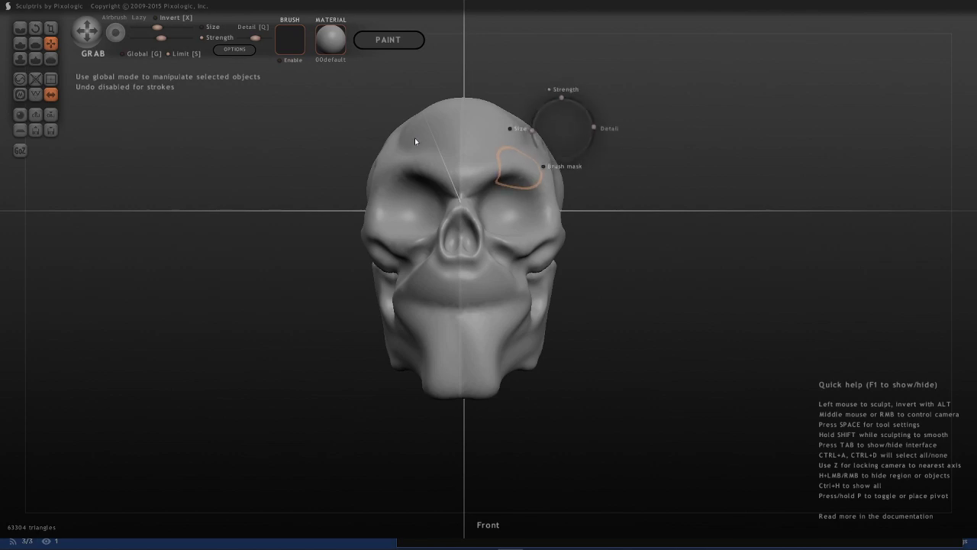
pyautogui.moveTo(415, 137)
pyautogui.mouseDown()
pyautogui.moveTo(415, 123)
pyautogui.moveTo(426, 148)
pyautogui.moveTo(395, 138)
pyautogui.moveTo(427, 144)
pyautogui.mouseUp()
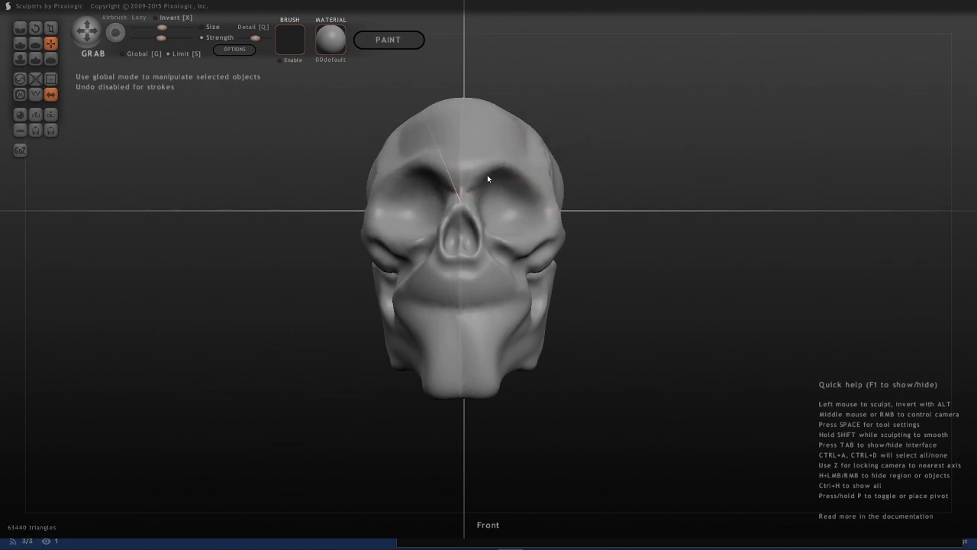
pyautogui.moveTo(487, 175); pyautogui.dragTo(544, 185, button='middle')
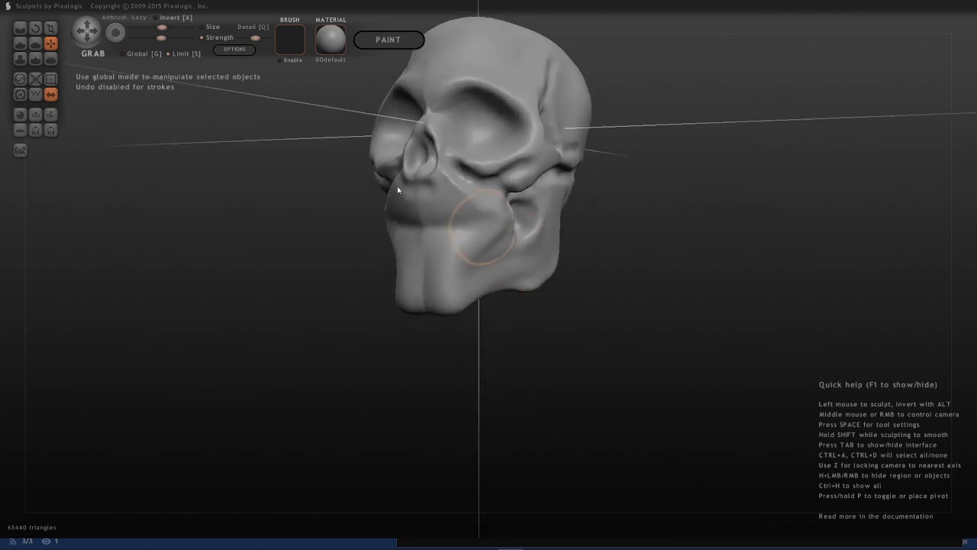
# Step: Resize the Draw brush and deepen both eye sockets beneath the brow with mirrored strokes
pyautogui.press('z')
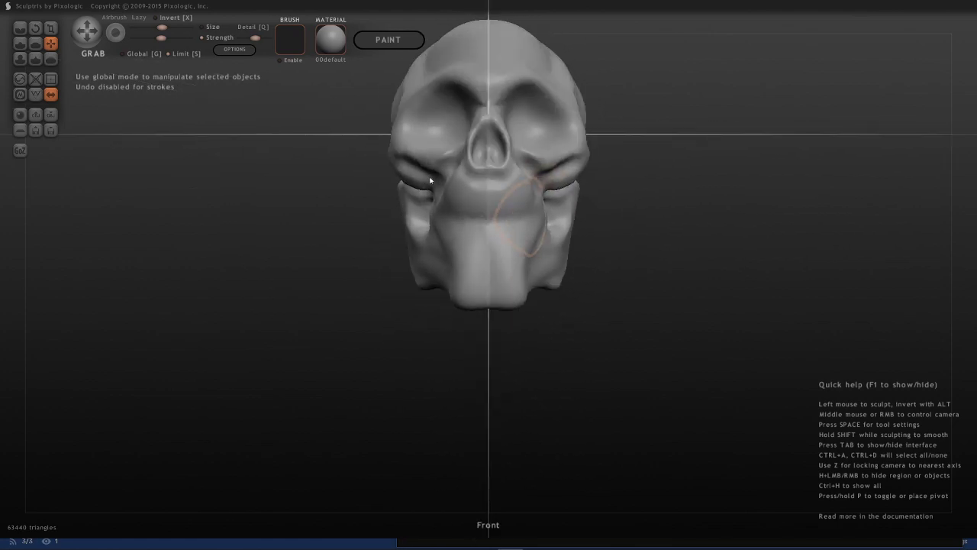
pyautogui.moveTo(427, 176); pyautogui.dragTo(479, 180, button='middle')
pyautogui.press('z')
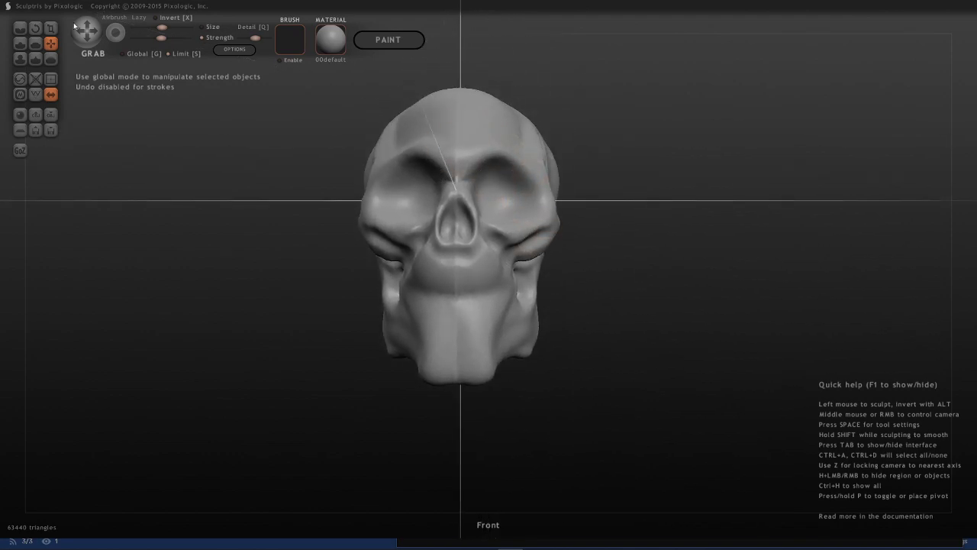
pyautogui.click(18, 34)
pyautogui.moveTo(458, 95); pyautogui.dragTo(400, 165, button='middle')
pyautogui.moveTo(468, 154); pyautogui.dragTo(482, 136, button='middle')
pyautogui.press('space')
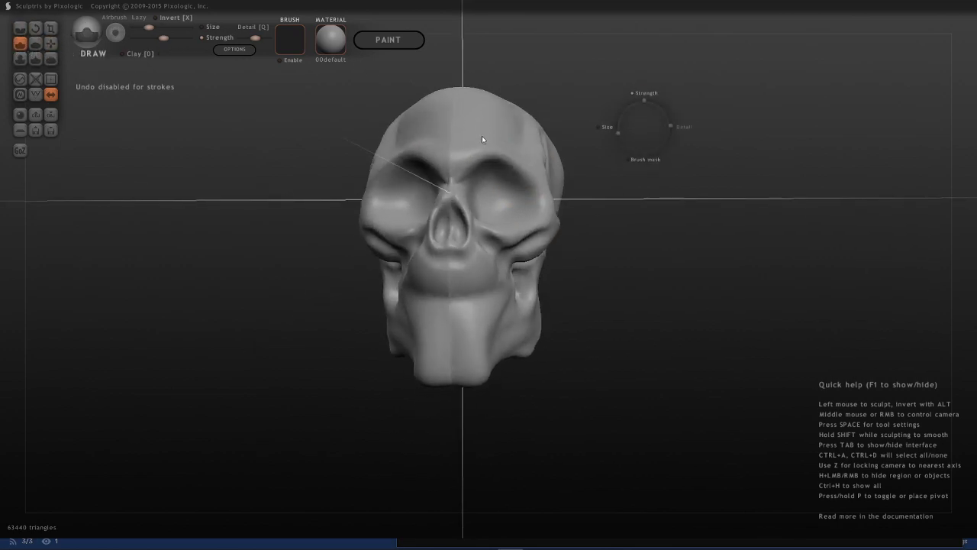
pyautogui.press('space')
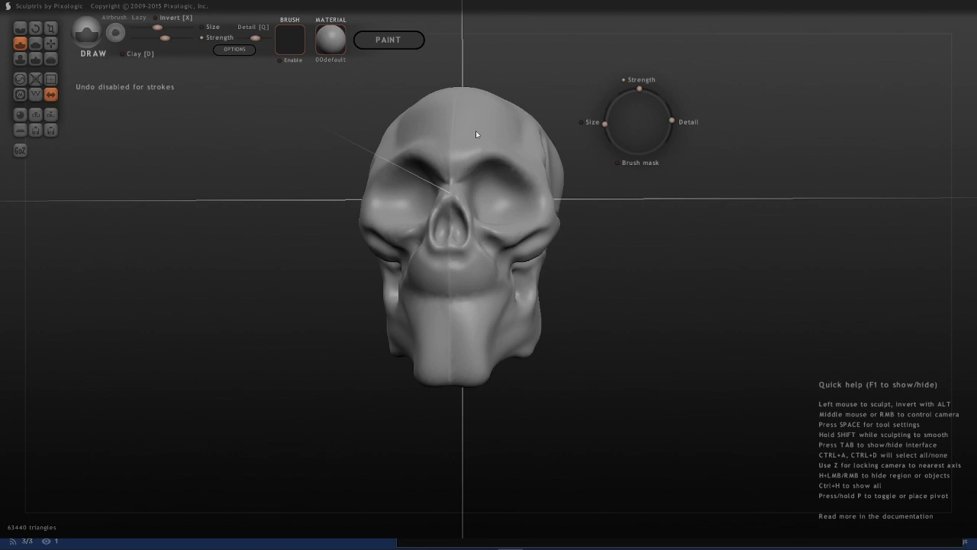
pyautogui.moveTo(512, 197); pyautogui.dragTo(490, 125, button='middle')
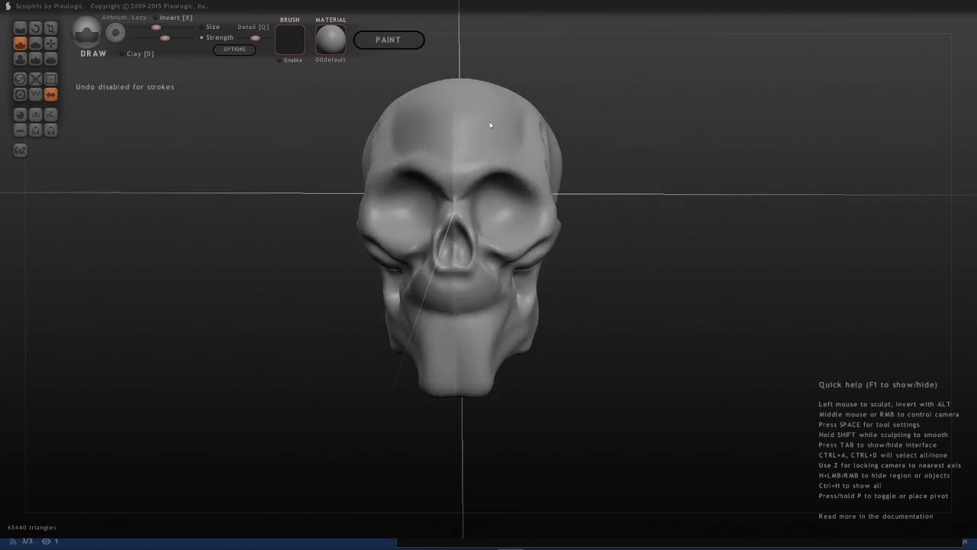
pyautogui.moveTo(402, 159); pyautogui.dragTo(395, 168)
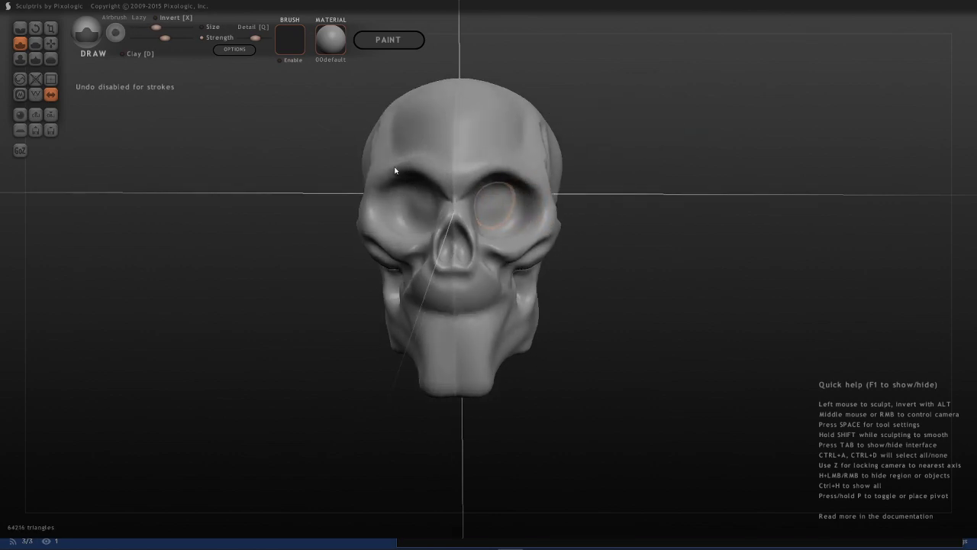
pyautogui.moveTo(394, 168); pyautogui.dragTo(389, 170, button='middle')
pyautogui.moveTo(389, 173)
pyautogui.mouseDown()
pyautogui.moveTo(362, 186)
pyautogui.moveTo(377, 176)
pyautogui.mouseUp()
pyautogui.press('z')
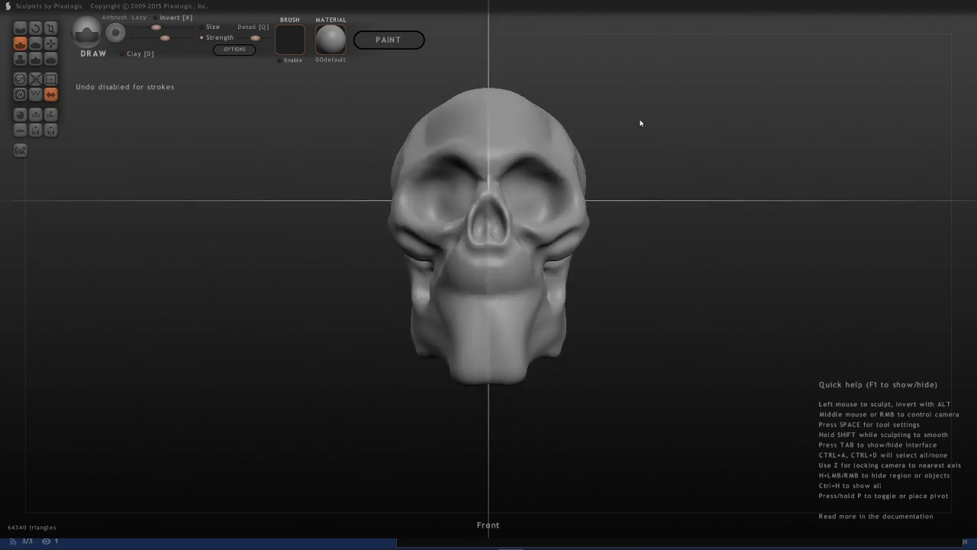
# Step: With a smaller Draw brush, mark the mouth line across the muzzle and start the upper front teeth
pyautogui.keyDown('alt'); pyautogui.moveTo(585, 109); pyautogui.dragTo(546, 89, button='middle'); pyautogui.keyUp('alt')
pyautogui.scroll(-3, 523, 153)
pyautogui.moveTo(450, 201)
pyautogui.keyDown('alt'); pyautogui.mouseDown(button='middle')
pyautogui.moveTo(486, 164)
pyautogui.moveTo(449, 188)
pyautogui.moveTo(490, 169)
pyautogui.moveTo(527, 183)
pyautogui.mouseUp(button='middle'); pyautogui.keyUp('alt')
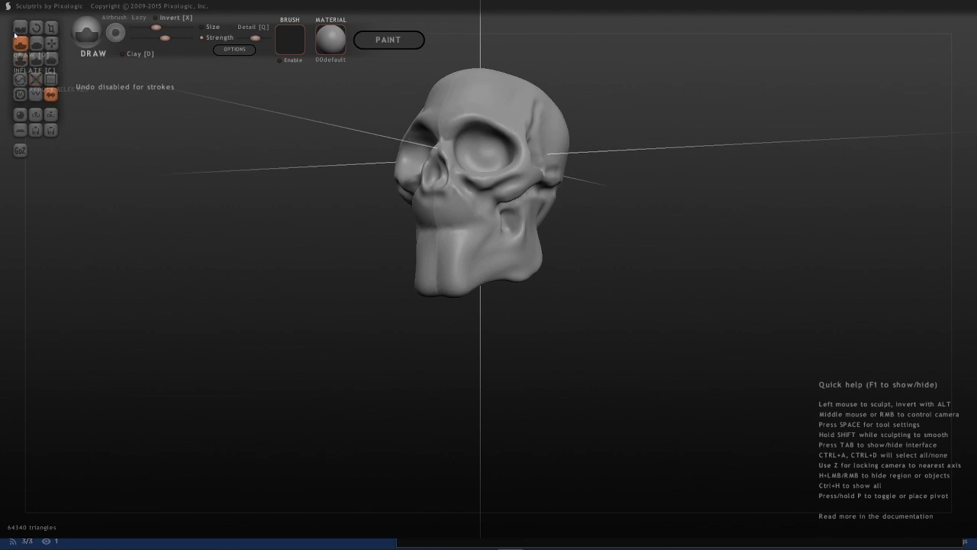
pyautogui.moveTo(335, 200); pyautogui.dragTo(397, 205, button='middle')
pyautogui.press('space')
pyautogui.moveTo(385, 183); pyautogui.dragTo(363, 183)
pyautogui.scroll(4, 527, 160)
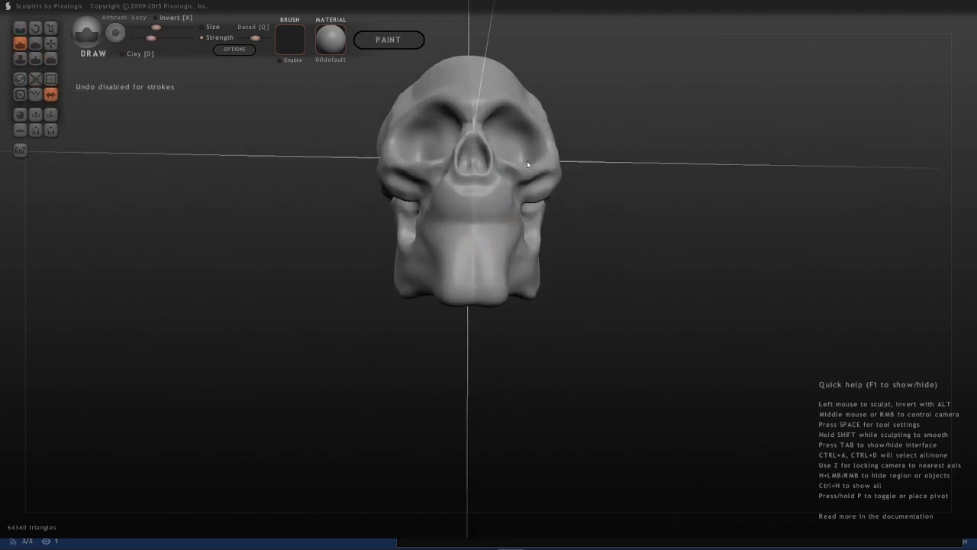
pyautogui.moveTo(583, 80); pyautogui.dragTo(489, 168, button='middle')
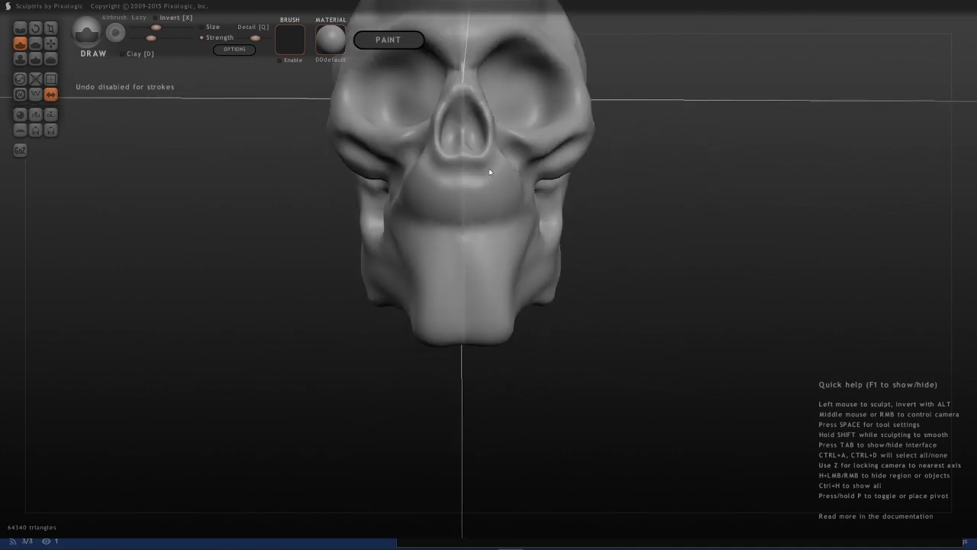
pyautogui.moveTo(435, 218); pyautogui.dragTo(516, 175, button='middle')
pyautogui.press('space')
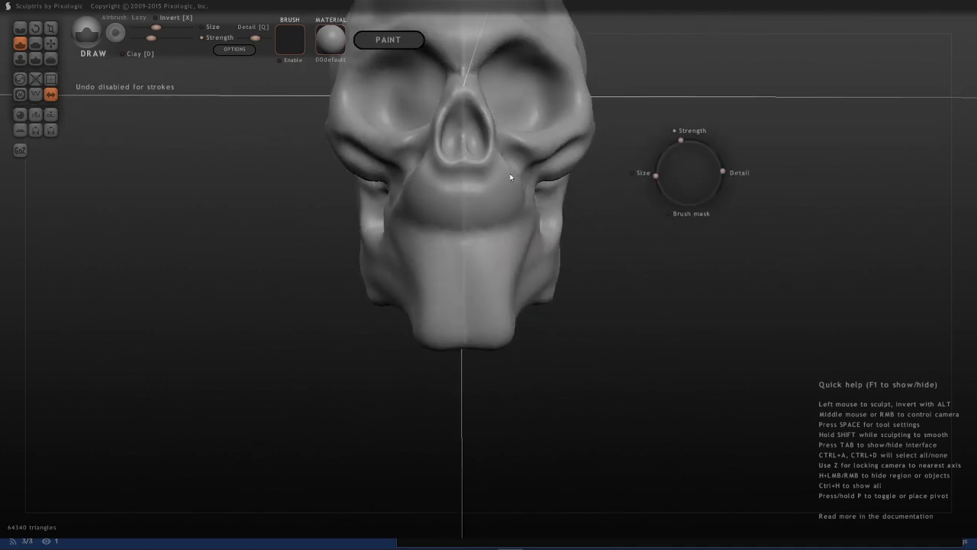
pyautogui.moveTo(514, 197); pyautogui.dragTo(514, 184)
pyautogui.press('space')
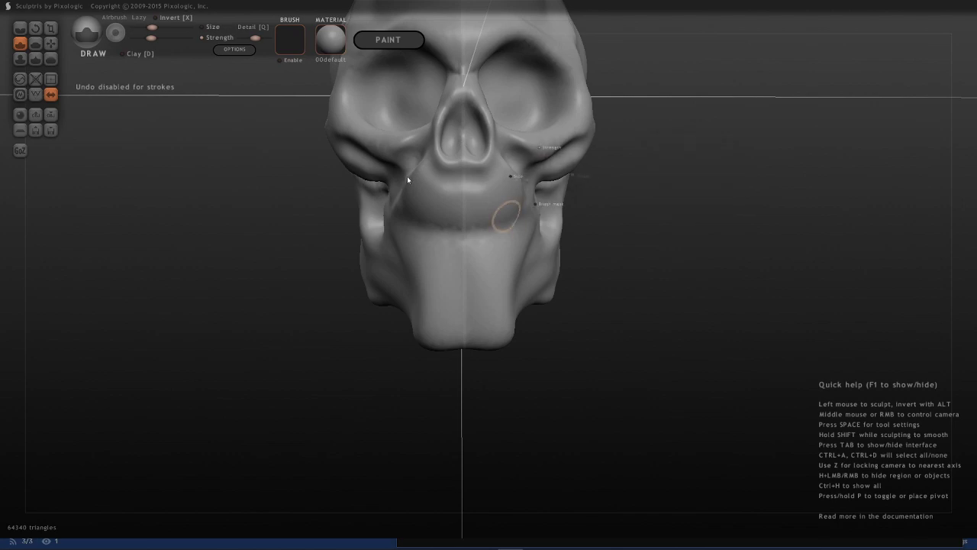
pyautogui.moveTo(406, 175); pyautogui.dragTo(406, 186)
pyautogui.moveTo(474, 219); pyautogui.dragTo(475, 226)
# Step: Build the row of lower teeth along the mouth line from the front to the back of the jaw
pyautogui.moveTo(503, 200); pyautogui.dragTo(364, 205, button='middle')
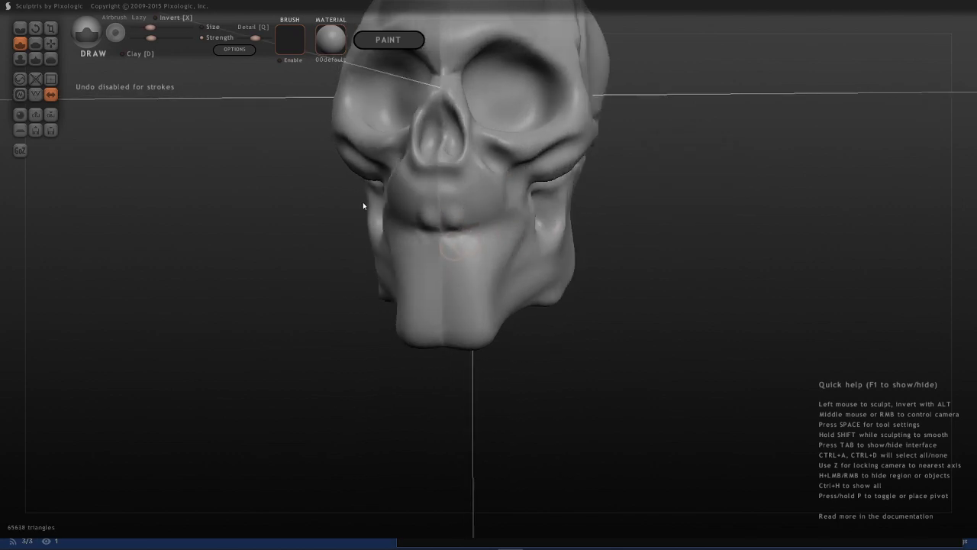
pyautogui.moveTo(454, 252)
pyautogui.mouseDown()
pyautogui.moveTo(505, 237)
pyautogui.moveTo(508, 251)
pyautogui.mouseUp()
pyautogui.moveTo(410, 201); pyautogui.dragTo(495, 176, button='middle')
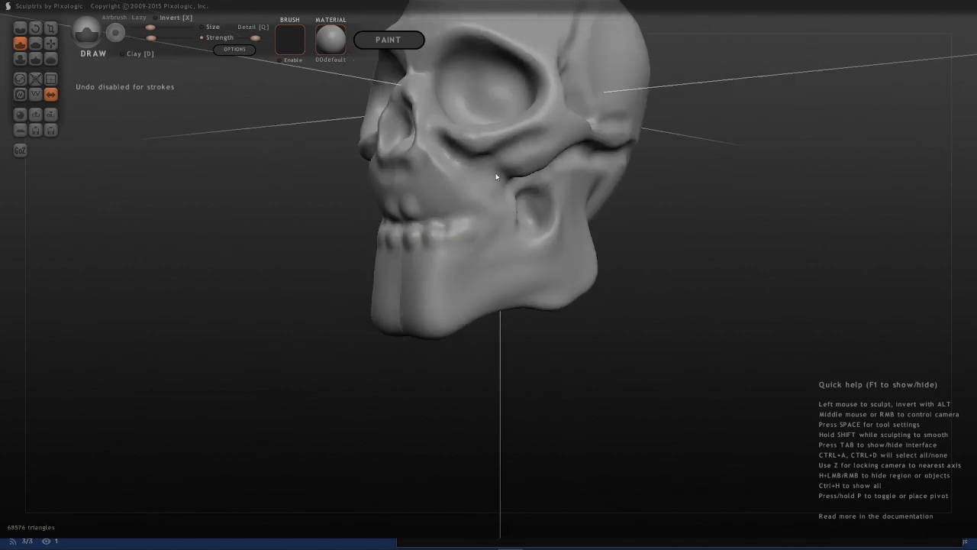
pyautogui.moveTo(486, 229); pyautogui.dragTo(488, 242)
pyautogui.moveTo(544, 183); pyautogui.dragTo(373, 172, button='middle')
# Step: Build the row of upper teeth from the front back to the molars with Draw strokes
pyautogui.moveTo(456, 215); pyautogui.dragTo(483, 214)
pyautogui.moveTo(389, 178); pyautogui.dragTo(437, 185, button='middle')
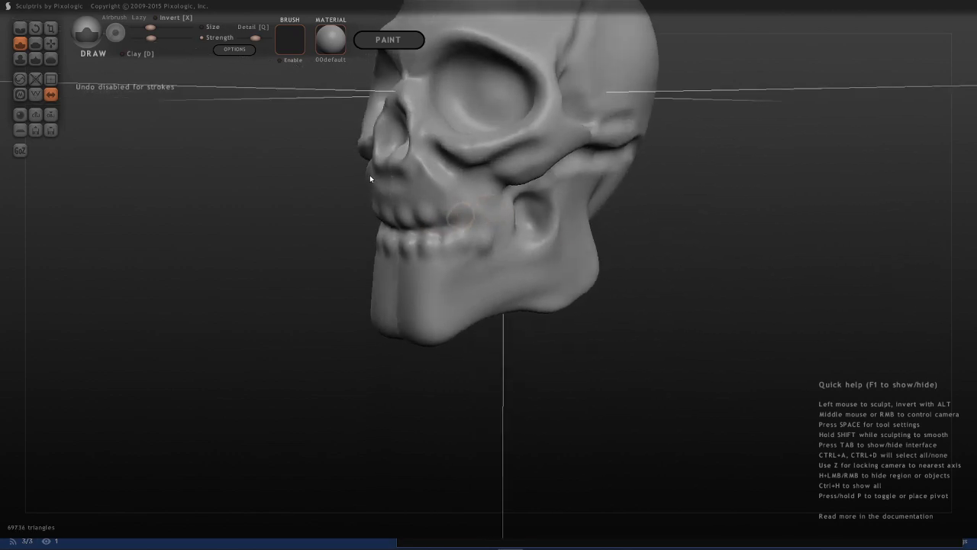
pyautogui.moveTo(493, 211); pyautogui.dragTo(493, 219)
pyautogui.moveTo(394, 170)
pyautogui.mouseDown(button='middle')
pyautogui.moveTo(604, 189)
pyautogui.moveTo(563, 184)
pyautogui.mouseUp(button='middle')
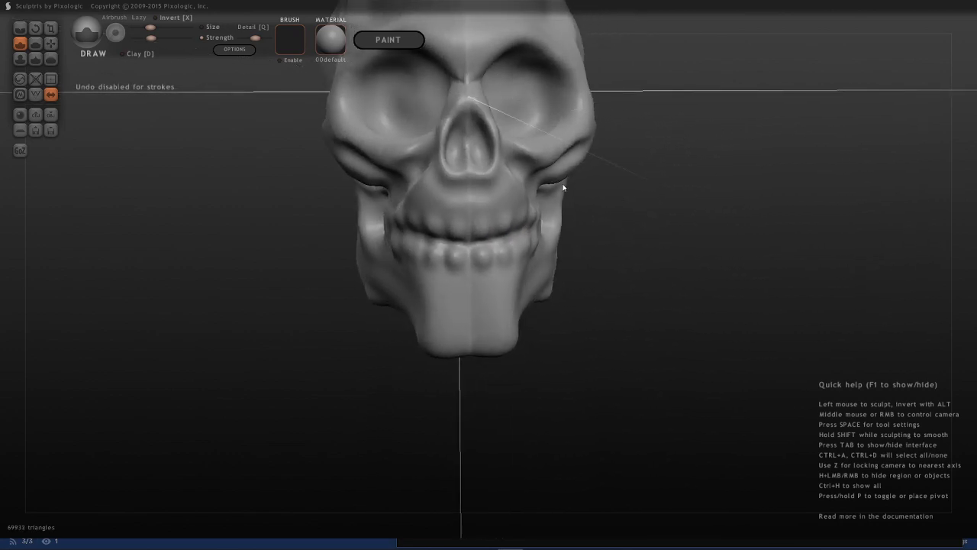
# Step: Switch to a smaller Crease brush and cut the gaps between the upper teeth
pyautogui.moveTo(529, 213); pyautogui.dragTo(375, 163, button='middle')
pyautogui.click(20, 27)
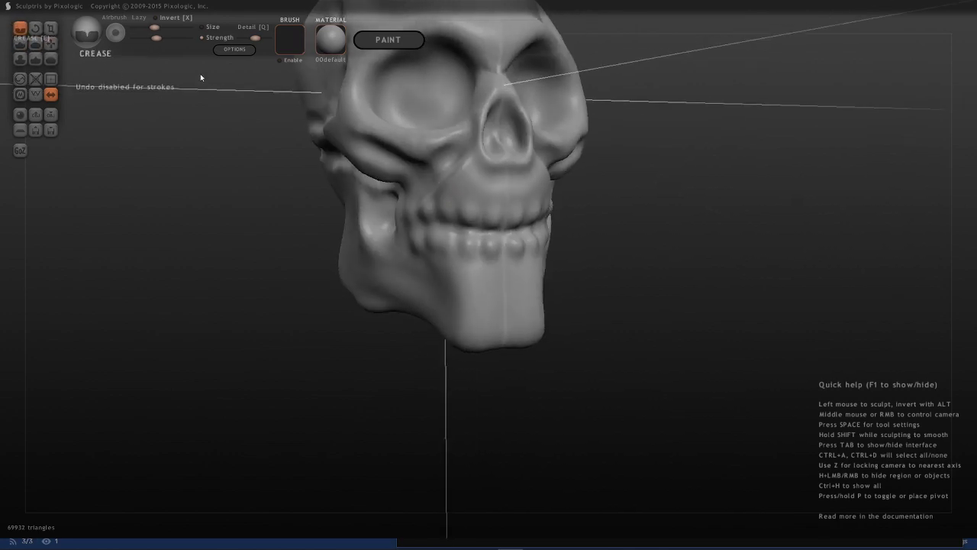
pyautogui.moveTo(199, 74); pyautogui.dragTo(456, 177, button='middle')
pyautogui.press('space')
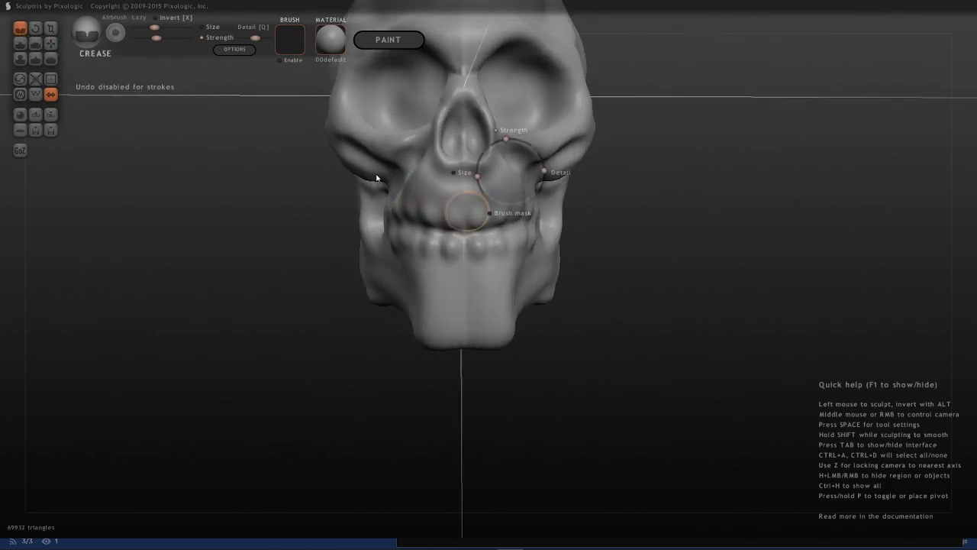
pyautogui.moveTo(487, 212); pyautogui.dragTo(465, 210)
pyautogui.moveTo(371, 190)
pyautogui.mouseDown()
pyautogui.moveTo(352, 167)
pyautogui.moveTo(350, 177)
pyautogui.mouseUp()
pyautogui.moveTo(350, 177); pyautogui.dragTo(543, 225, button='middle')
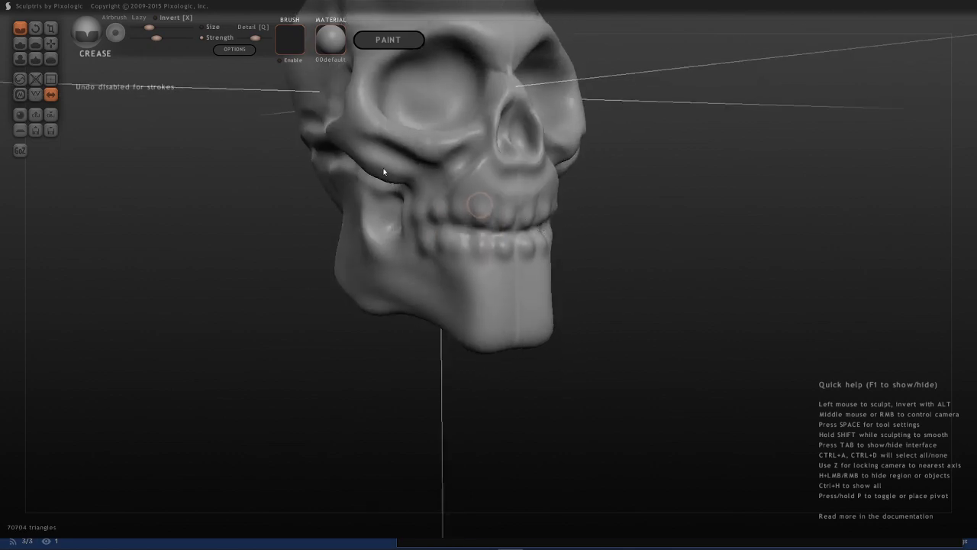
pyautogui.moveTo(383, 170)
pyautogui.mouseDown()
pyautogui.moveTo(363, 178)
pyautogui.moveTo(357, 166)
pyautogui.mouseUp()
pyautogui.moveTo(452, 200); pyautogui.dragTo(403, 200, button='middle')
# Step: Crease the gaps between the lower teeth and outline their bases along the gum line
pyautogui.moveTo(373, 208)
pyautogui.mouseDown()
pyautogui.moveTo(360, 214)
pyautogui.moveTo(415, 229)
pyautogui.mouseUp()
pyautogui.moveTo(414, 229); pyautogui.dragTo(409, 229, button='middle')
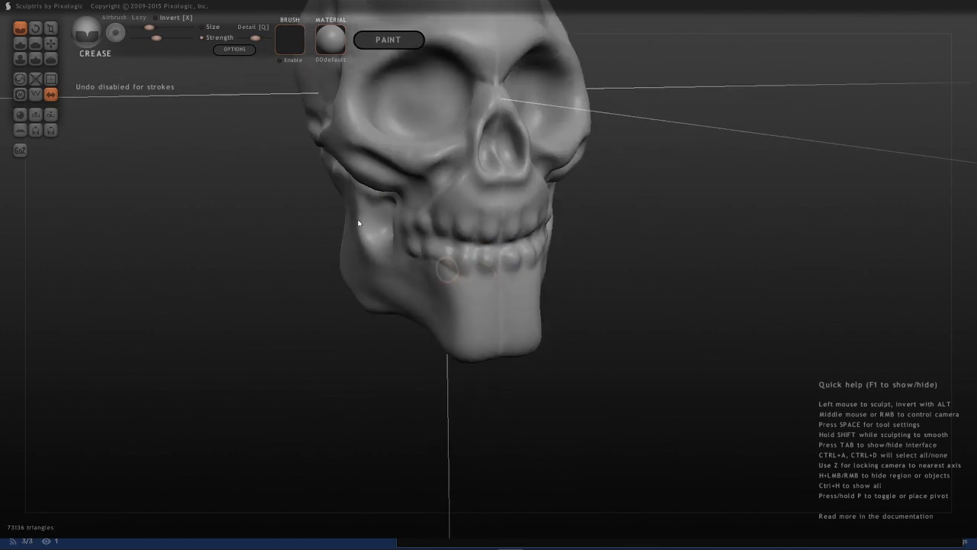
pyautogui.moveTo(358, 222); pyautogui.dragTo(400, 222)
pyautogui.moveTo(517, 219); pyautogui.dragTo(366, 174, button='middle')
# Step: Crease the gum line above the upper teeth from the front teeth back to the molars
pyautogui.moveTo(450, 203); pyautogui.dragTo(443, 210)
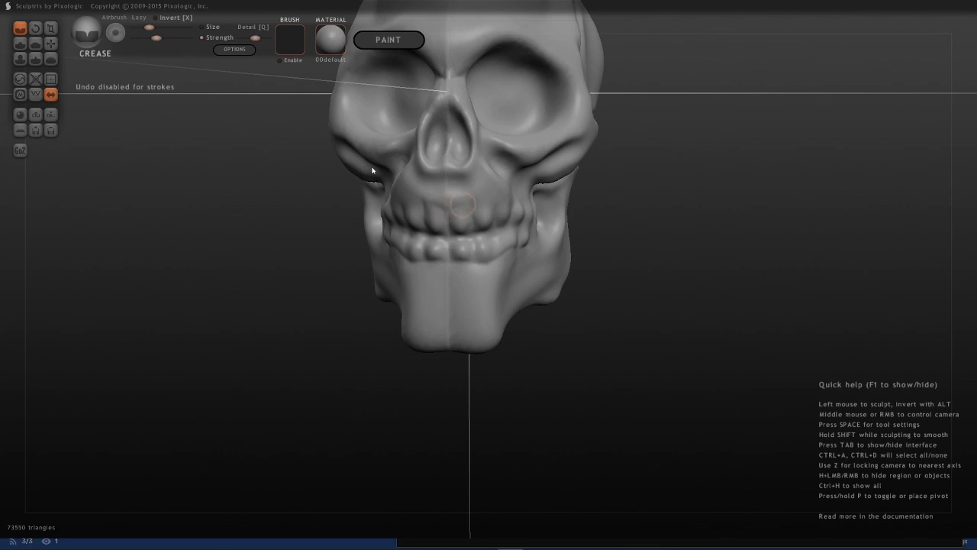
pyautogui.moveTo(547, 213); pyautogui.dragTo(445, 210, button='middle')
pyautogui.moveTo(435, 212); pyautogui.dragTo(510, 217)
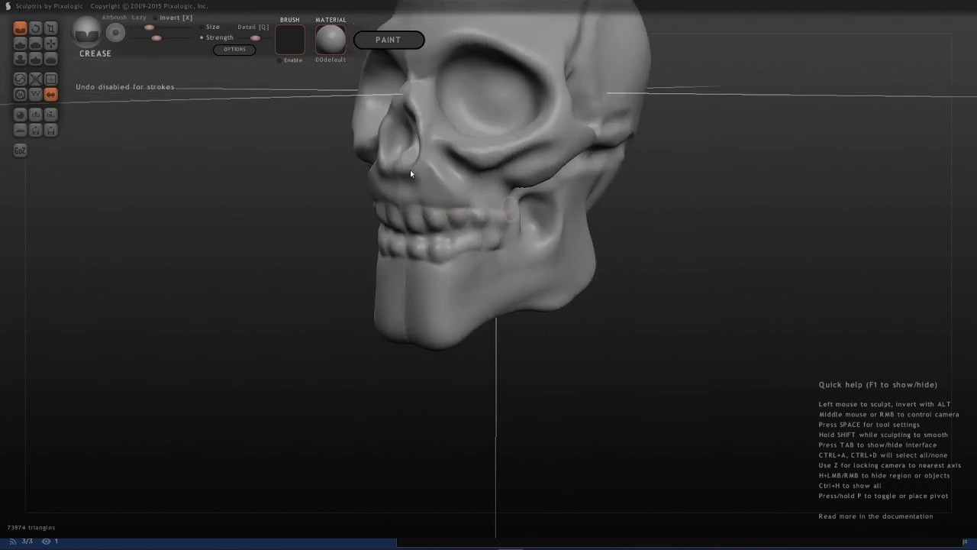
# Step: Crease around the rear molars and sharpen the gum line beneath the lower back teeth
pyautogui.moveTo(551, 219); pyautogui.dragTo(493, 206, button='middle')
pyautogui.moveTo(493, 206)
pyautogui.mouseDown()
pyautogui.moveTo(458, 209)
pyautogui.moveTo(484, 215)
pyautogui.moveTo(488, 244)
pyautogui.mouseUp()
pyautogui.moveTo(390, 205); pyautogui.dragTo(354, 206)
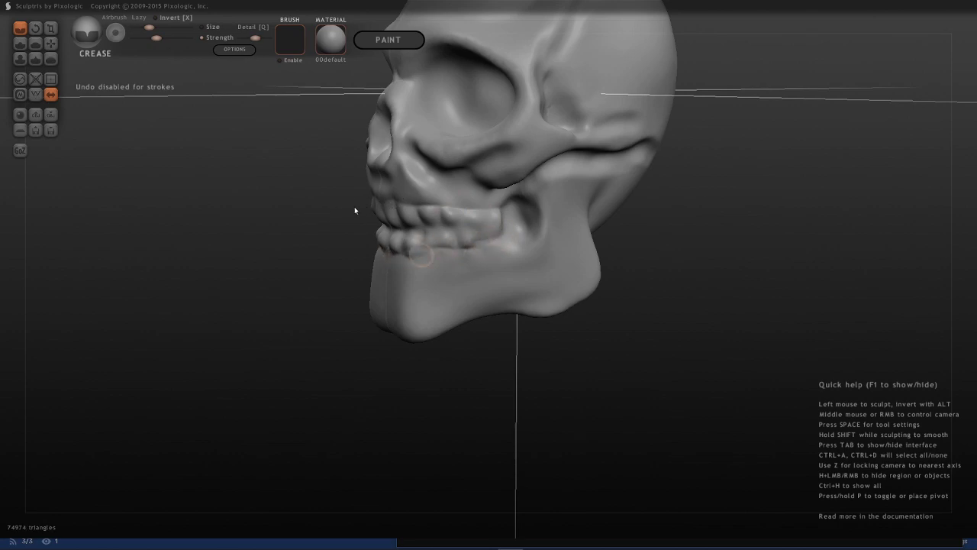
pyautogui.moveTo(354, 206); pyautogui.dragTo(594, 214, button='middle')
pyautogui.moveTo(405, 196)
pyautogui.mouseDown()
pyautogui.moveTo(365, 196)
pyautogui.moveTo(391, 201)
pyautogui.moveTo(386, 194)
pyautogui.moveTo(413, 190)
pyautogui.moveTo(361, 203)
pyautogui.mouseUp()
pyautogui.moveTo(593, 190)
pyautogui.mouseDown(button='middle')
pyautogui.moveTo(654, 179)
pyautogui.moveTo(641, 180)
pyautogui.mouseUp(button='middle')
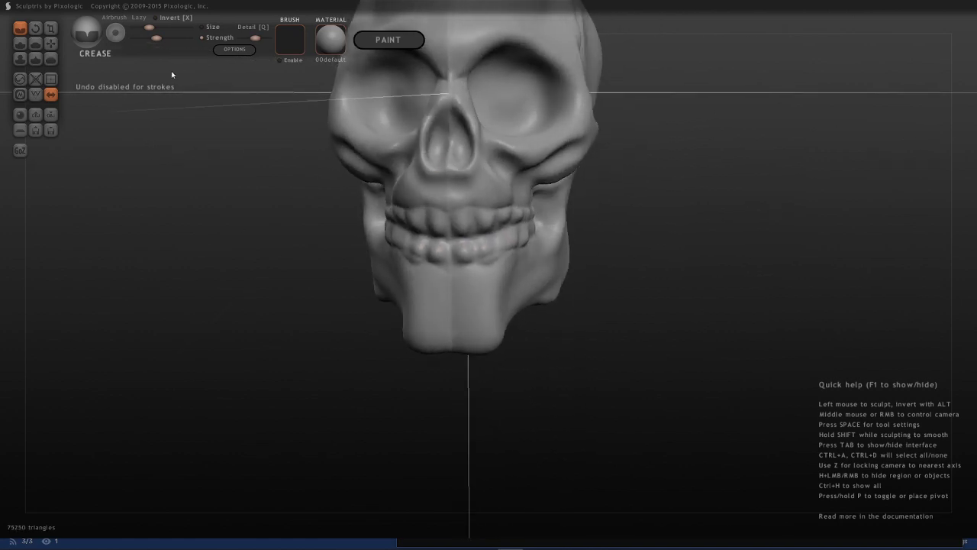
# Step: With a smaller Draw brush, add volume to the upper front teeth
pyautogui.click(19, 41)
pyautogui.moveTo(380, 175); pyautogui.dragTo(367, 174, button='middle')
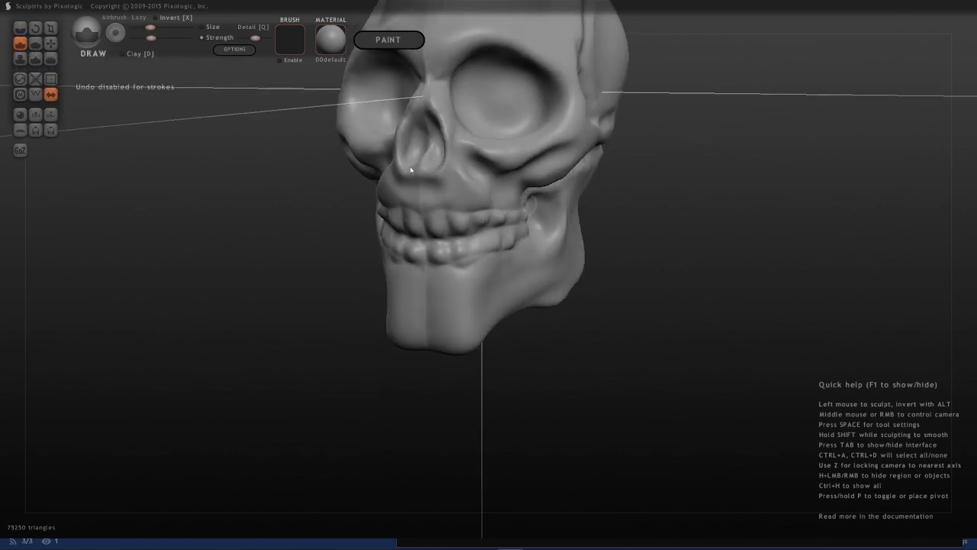
pyautogui.press('space')
pyautogui.moveTo(368, 175)
pyautogui.mouseDown()
pyautogui.moveTo(362, 161)
pyautogui.moveTo(366, 169)
pyautogui.mouseUp()
pyautogui.moveTo(515, 177); pyautogui.dragTo(485, 177, button='middle')
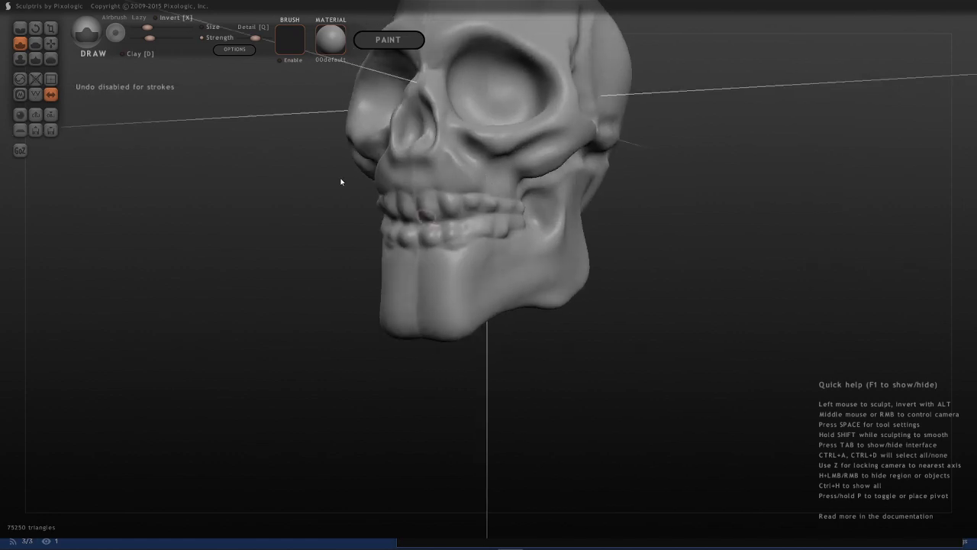
pyautogui.moveTo(341, 181); pyautogui.dragTo(336, 175)
pyautogui.moveTo(530, 178); pyautogui.dragTo(581, 178, button='middle')
pyautogui.moveTo(374, 186)
pyautogui.mouseDown()
pyautogui.moveTo(364, 196)
pyautogui.moveTo(373, 190)
pyautogui.mouseUp()
# Step: Fill out the remaining upper teeth back to the molars with the Draw brush
pyautogui.moveTo(373, 190); pyautogui.dragTo(340, 177, button='middle')
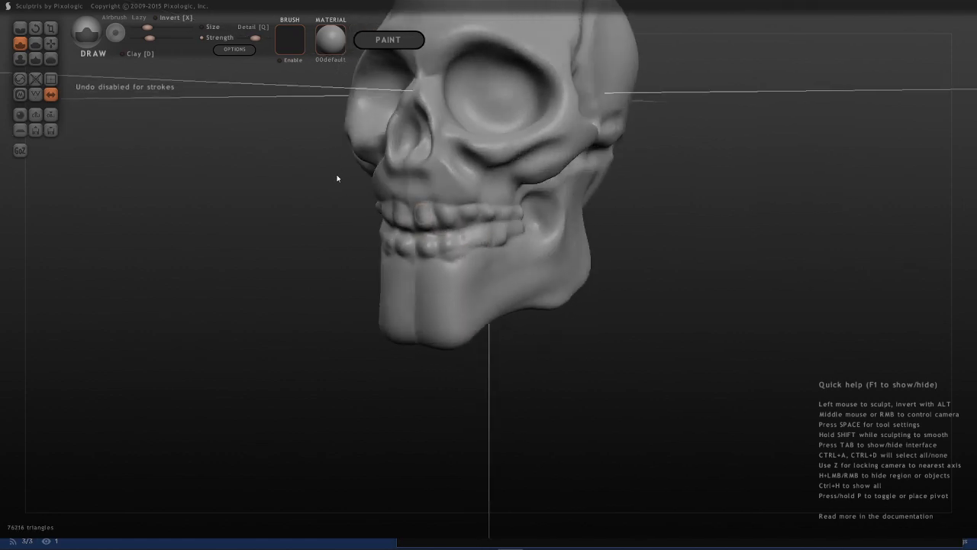
pyautogui.moveTo(337, 177); pyautogui.dragTo(340, 186)
pyautogui.moveTo(509, 234); pyautogui.dragTo(489, 233, button='middle')
pyautogui.moveTo(343, 176); pyautogui.dragTo(408, 177)
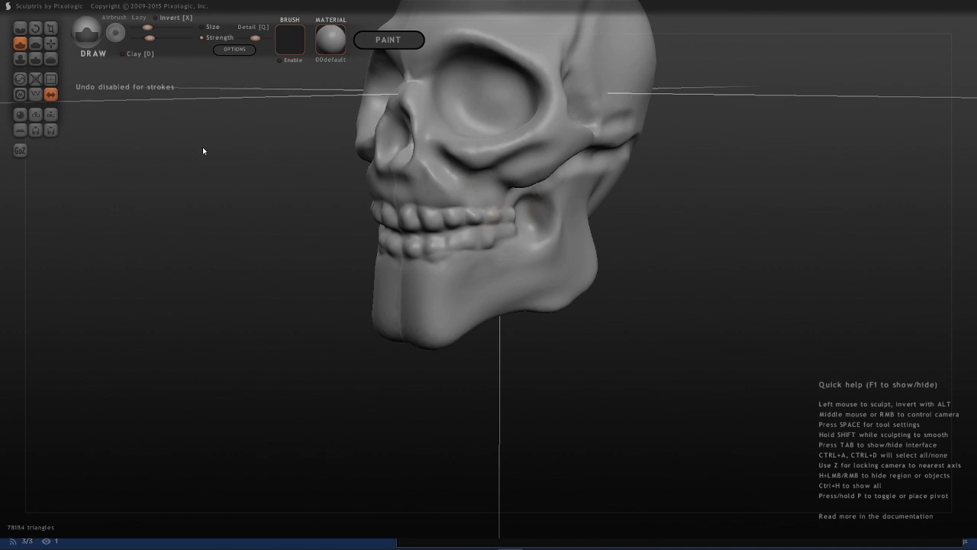
pyautogui.moveTo(514, 210); pyautogui.dragTo(534, 201, button='middle')
pyautogui.moveTo(443, 209); pyautogui.dragTo(507, 197, button='middle')
# Step: Add volume to the individual lower teeth along the side of the jaw with the Draw brush
pyautogui.press('z')
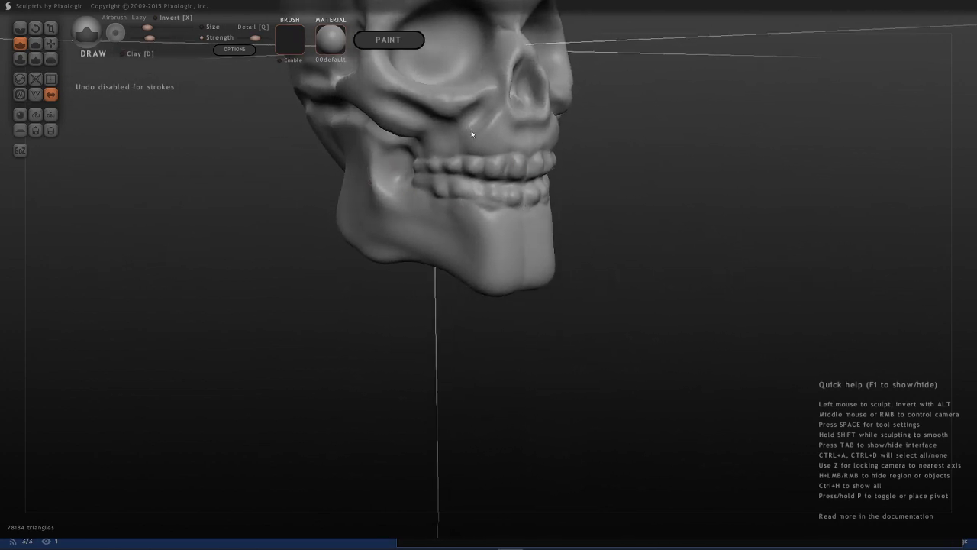
pyautogui.moveTo(471, 132); pyautogui.dragTo(489, 138, button='middle')
pyautogui.moveTo(343, 156); pyautogui.dragTo(383, 162)
pyautogui.moveTo(489, 167); pyautogui.dragTo(458, 166, button='middle')
pyautogui.moveTo(369, 166); pyautogui.dragTo(396, 172)
pyautogui.moveTo(457, 170); pyautogui.dragTo(424, 170, button='middle')
pyautogui.moveTo(393, 171); pyautogui.dragTo(389, 168)
pyautogui.moveTo(547, 161); pyautogui.dragTo(565, 165, button='middle')
# Step: Sculpt root ridges into the gums below the lower teeth and above the upper teeth
pyautogui.moveTo(351, 166)
pyautogui.mouseDown()
pyautogui.moveTo(391, 173)
pyautogui.moveTo(398, 194)
pyautogui.mouseUp()
pyautogui.moveTo(500, 188); pyautogui.dragTo(471, 189, button='middle')
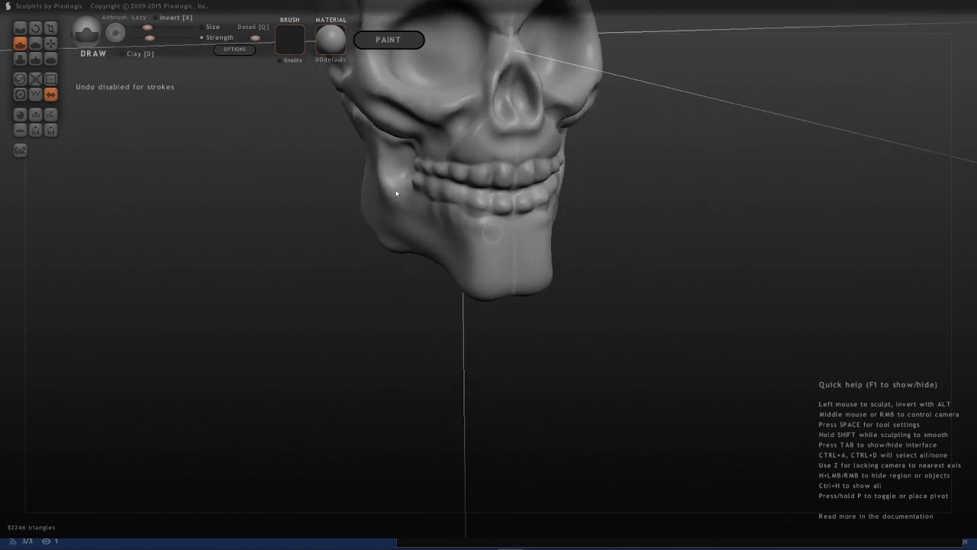
pyautogui.moveTo(396, 190); pyautogui.dragTo(421, 193)
pyautogui.moveTo(451, 126); pyautogui.dragTo(423, 124, button='middle')
pyautogui.moveTo(423, 124)
pyautogui.mouseDown()
pyautogui.moveTo(406, 122)
pyautogui.moveTo(471, 130)
pyautogui.mouseUp()
pyautogui.moveTo(471, 131); pyautogui.dragTo(425, 124, button='middle')
pyautogui.moveTo(524, 149); pyautogui.dragTo(538, 159)
pyautogui.moveTo(632, 172); pyautogui.dragTo(599, 174, button='middle')
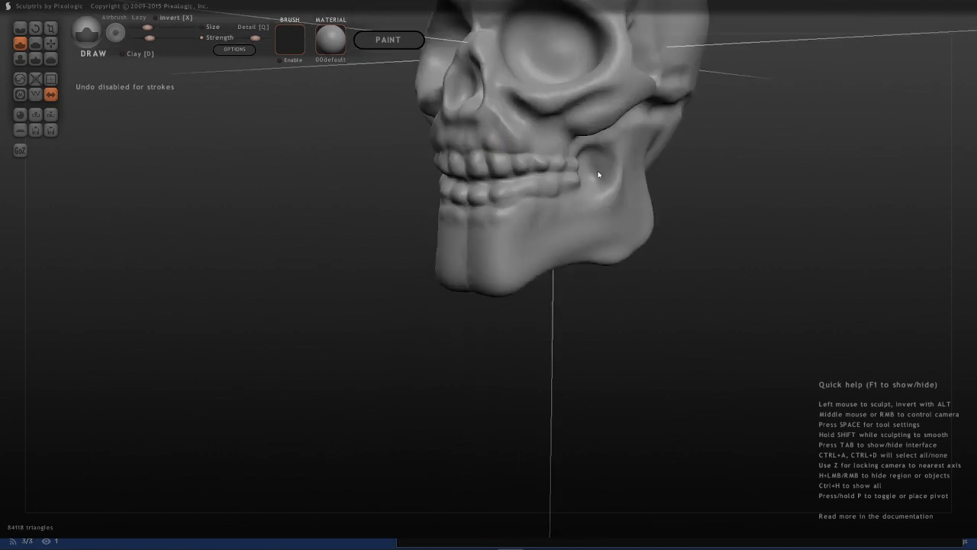
# Step: Hollow the jaw beneath the lower teeth and shape the chin with a central cleft using the Draw brush
pyautogui.scroll(-3, 599, 172)
pyautogui.moveTo(591, 104)
pyautogui.keyDown('alt'); pyautogui.mouseDown(button='middle')
pyautogui.moveTo(558, 170)
pyautogui.moveTo(451, 244)
pyautogui.moveTo(495, 219)
pyautogui.moveTo(496, 204)
pyautogui.mouseUp(button='middle'); pyautogui.keyUp('alt')
pyautogui.moveTo(417, 242)
pyautogui.mouseDown()
pyautogui.moveTo(379, 247)
pyautogui.moveTo(509, 247)
pyautogui.mouseUp()
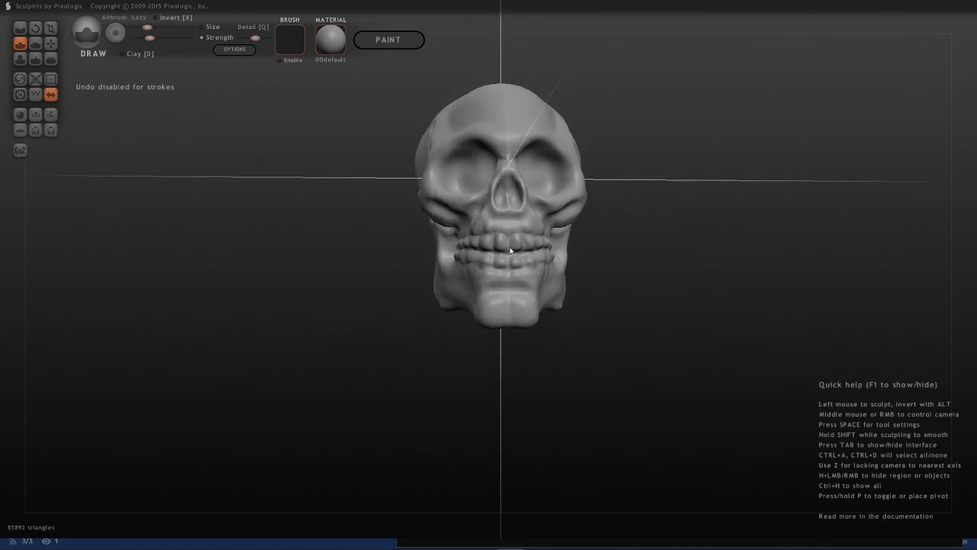
pyautogui.moveTo(510, 250); pyautogui.dragTo(409, 241, button='middle')
pyautogui.moveTo(516, 248); pyautogui.dragTo(431, 271, button='middle')
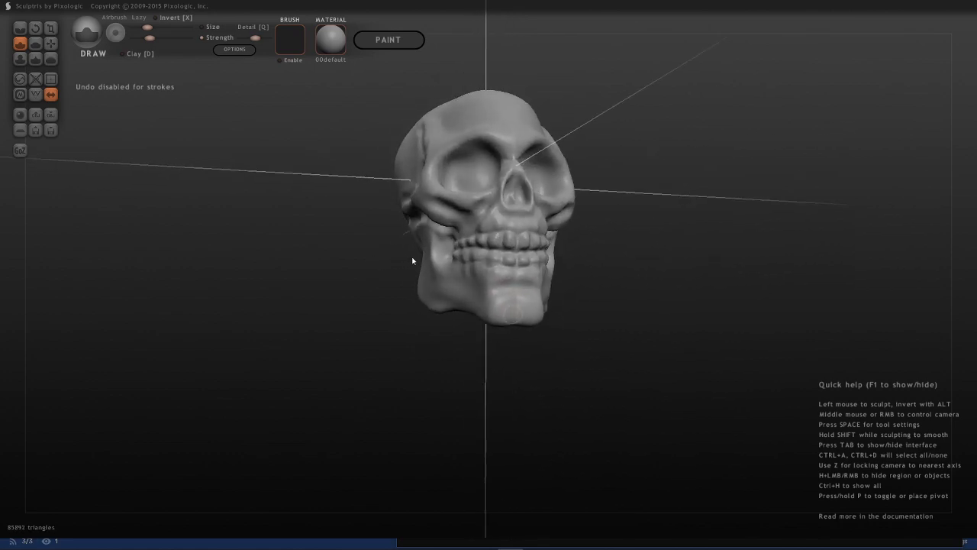
pyautogui.moveTo(412, 260); pyautogui.dragTo(411, 260)
pyautogui.moveTo(411, 259); pyautogui.dragTo(456, 271, button='middle')
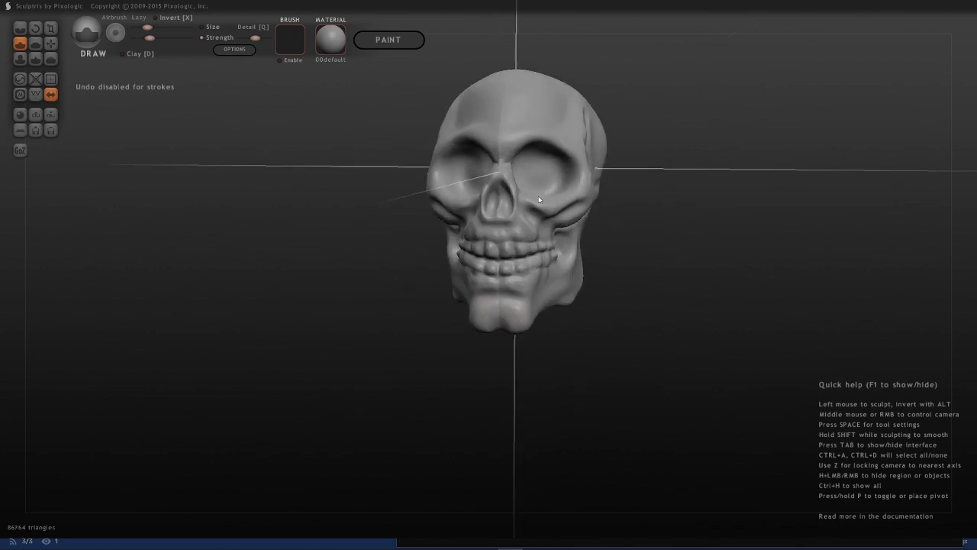
pyautogui.moveTo(538, 197); pyautogui.dragTo(481, 159, button='middle')
pyautogui.press('z')
pyautogui.moveTo(389, 138); pyautogui.dragTo(494, 112, button='middle')
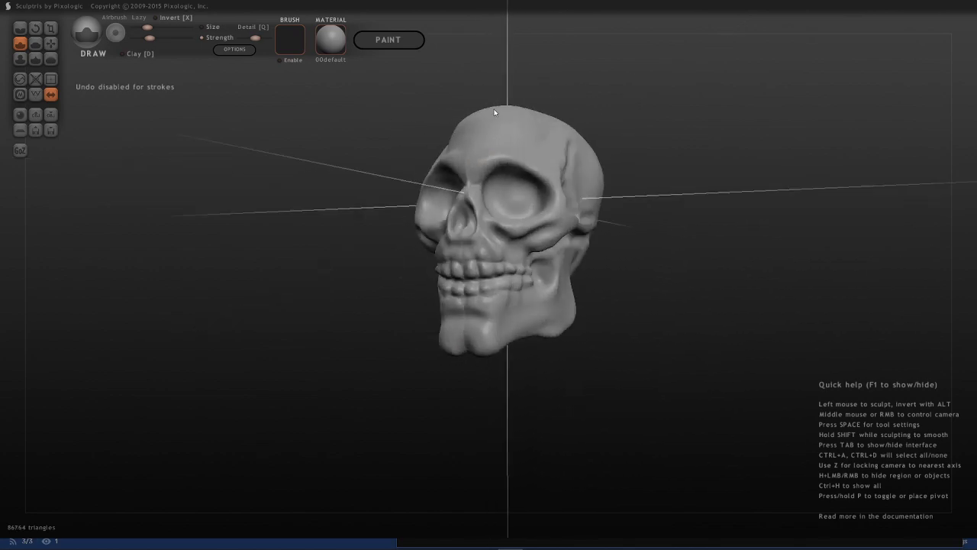
# Step: Build up the brow ridge and the upper rims of the eye sockets with the Draw brush
pyautogui.moveTo(514, 166); pyautogui.dragTo(489, 169)
pyautogui.moveTo(488, 169)
pyautogui.mouseDown(button='middle')
pyautogui.moveTo(633, 145)
pyautogui.moveTo(619, 147)
pyautogui.mouseUp(button='middle')
pyautogui.moveTo(482, 178); pyautogui.dragTo(512, 169)
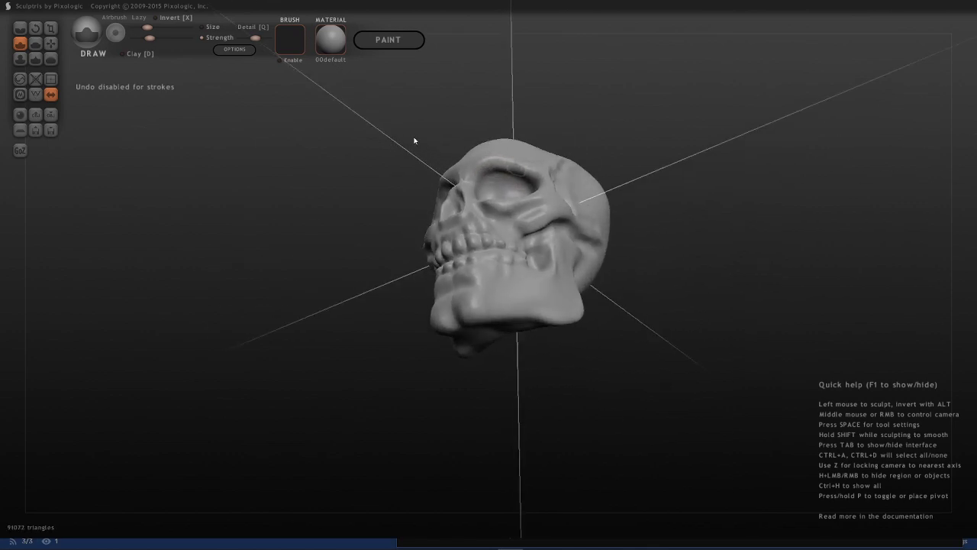
pyautogui.moveTo(420, 145); pyautogui.dragTo(381, 163, button='middle')
pyautogui.moveTo(474, 191)
pyautogui.mouseDown()
pyautogui.moveTo(540, 205)
pyautogui.moveTo(493, 194)
pyautogui.moveTo(517, 199)
pyautogui.mouseUp()
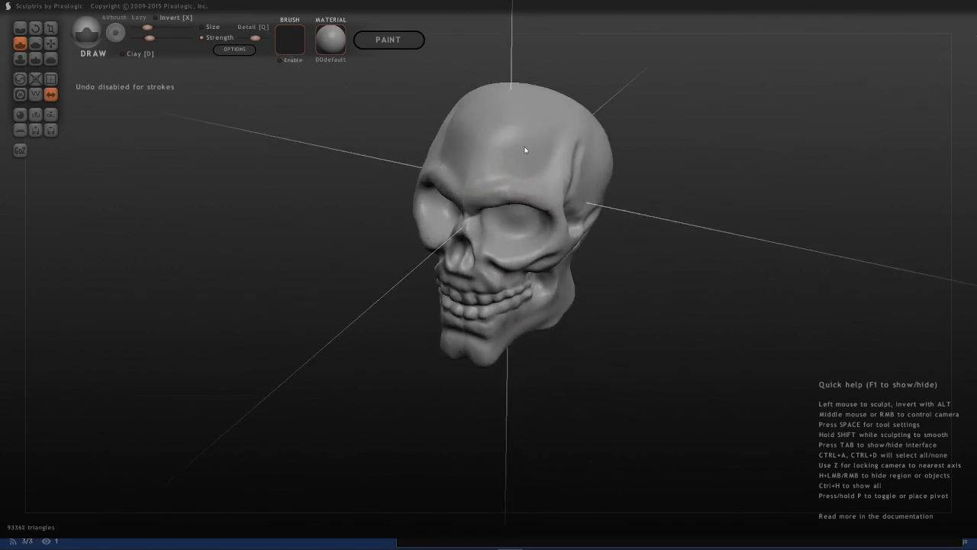
pyautogui.moveTo(525, 150); pyautogui.dragTo(485, 181, button='middle')
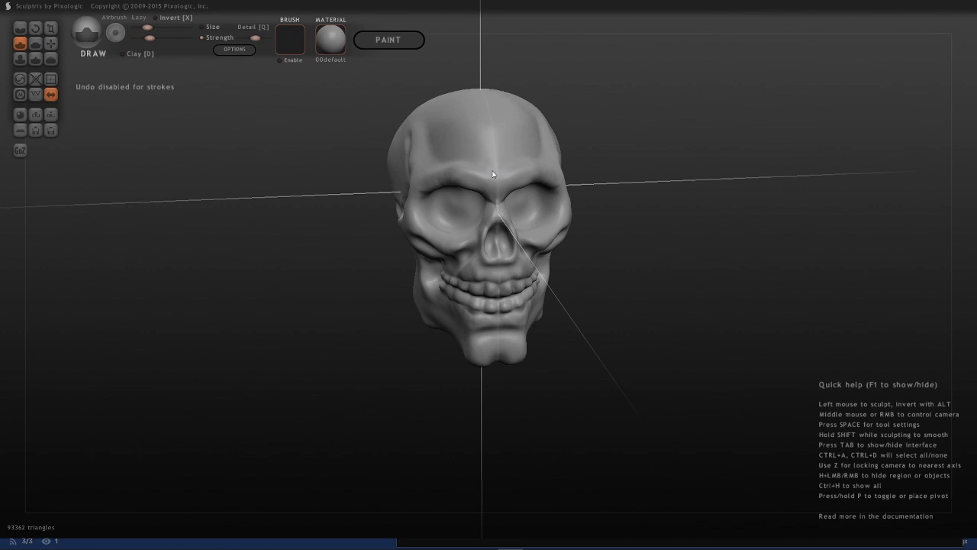
# Step: Carve and build up the jaw joint just below the rear of the cheekbone with the Draw brush
pyautogui.moveTo(332, 237); pyautogui.dragTo(538, 203, button='middle')
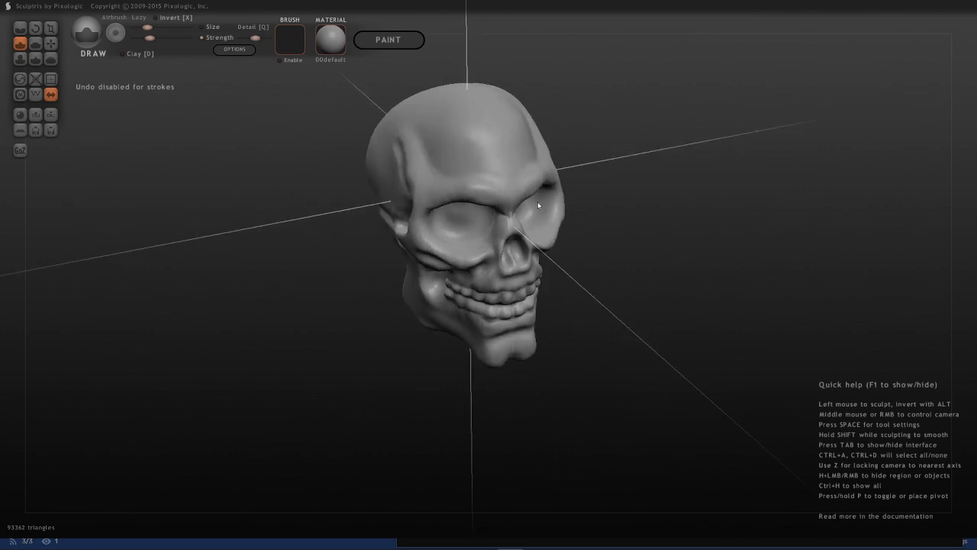
pyautogui.moveTo(361, 158); pyautogui.dragTo(569, 177, button='middle')
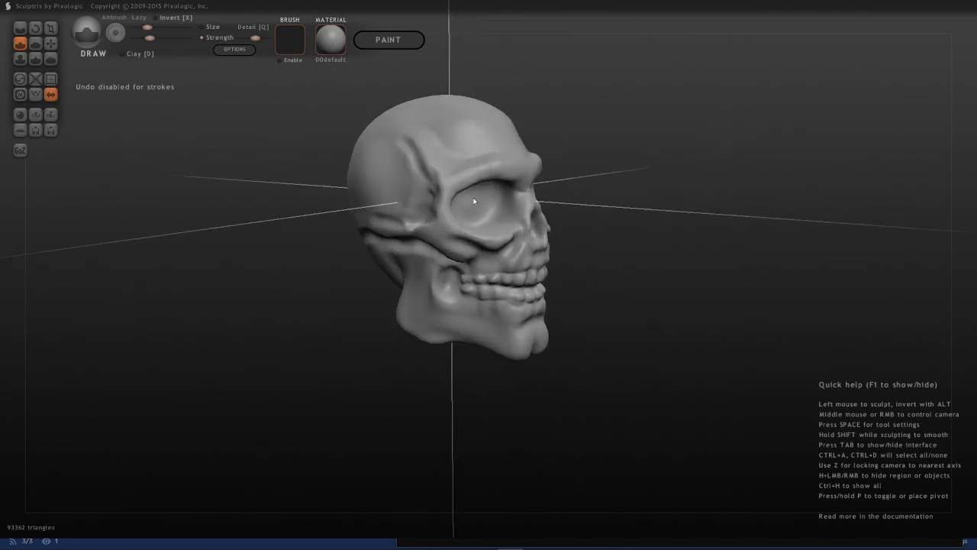
pyautogui.moveTo(473, 201); pyautogui.dragTo(298, 210, button='middle')
pyautogui.press('z')
pyautogui.moveTo(447, 238)
pyautogui.keyDown('alt'); pyautogui.mouseDown()
pyautogui.moveTo(436, 240)
pyautogui.moveTo(451, 239)
pyautogui.mouseUp(); pyautogui.keyUp('alt')
pyautogui.moveTo(410, 206); pyautogui.dragTo(334, 211, button='middle')
pyautogui.keyDown('alt'); pyautogui.moveTo(353, 195); pyautogui.dragTo(361, 203); pyautogui.keyUp('alt')
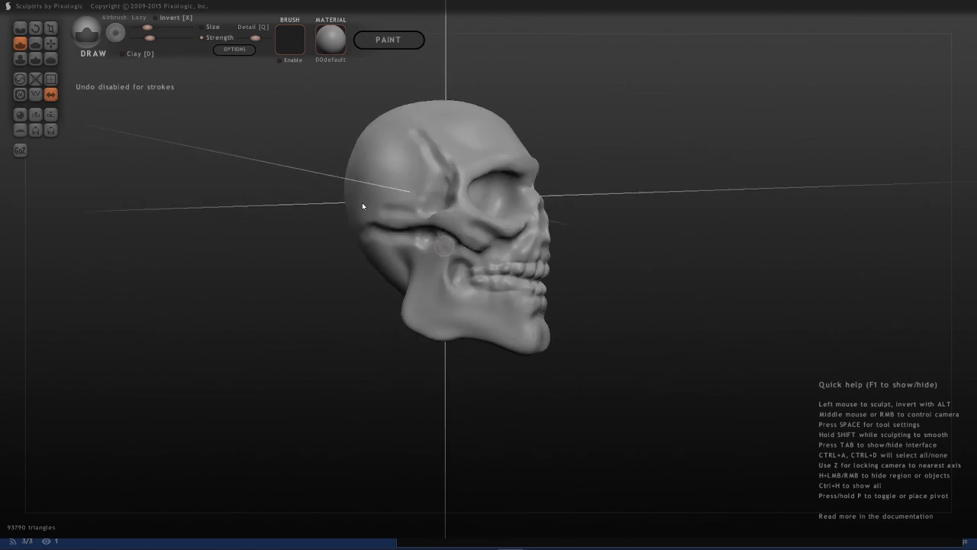
pyautogui.moveTo(449, 239); pyautogui.dragTo(435, 253)
pyautogui.moveTo(459, 164); pyautogui.dragTo(497, 186, button='middle')
pyautogui.moveTo(338, 204); pyautogui.dragTo(335, 206)
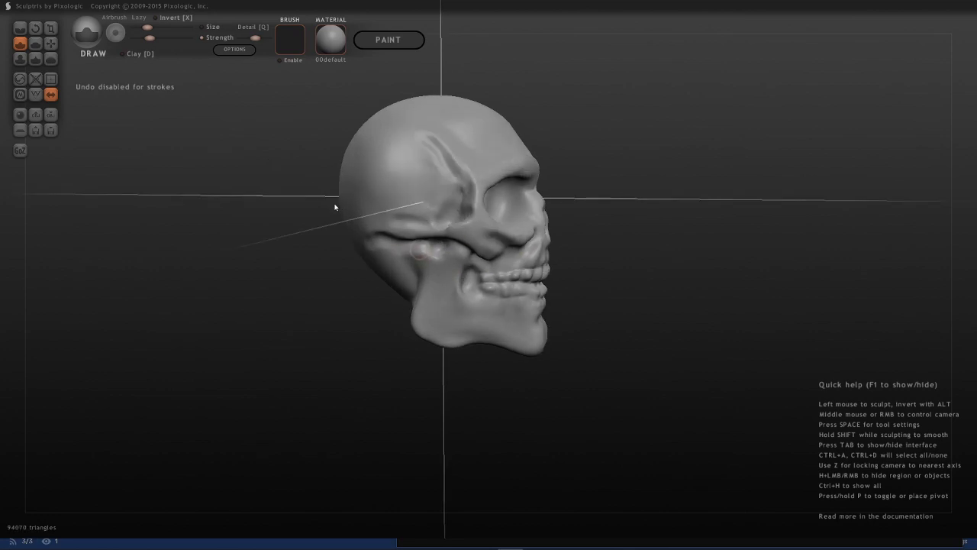
pyautogui.moveTo(446, 197); pyautogui.dragTo(482, 182, button='middle')
pyautogui.moveTo(337, 200); pyautogui.dragTo(332, 203)
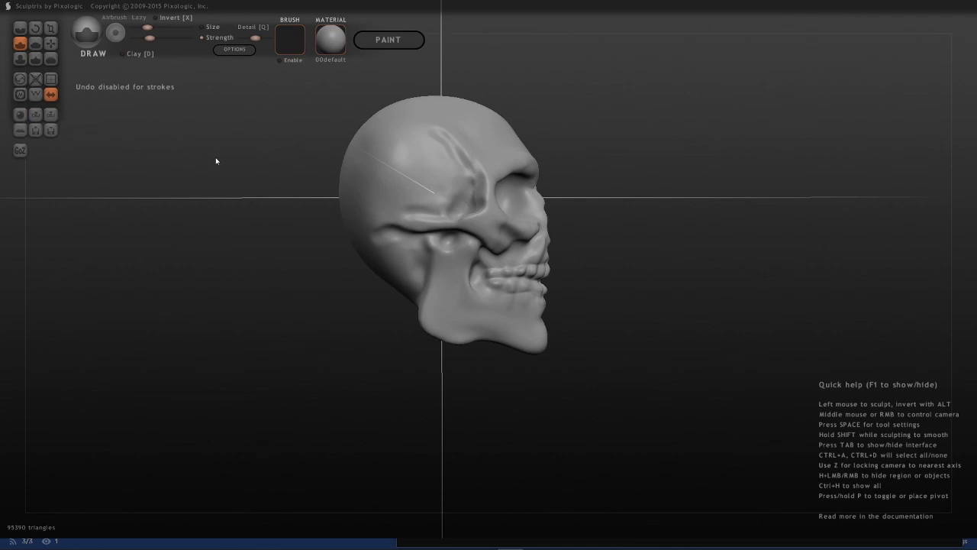
# Step: Sculpt raised ridges along the side and rear of the jaw and around the rear end of the cheekbone
pyautogui.moveTo(425, 213); pyautogui.dragTo(362, 239, button='middle')
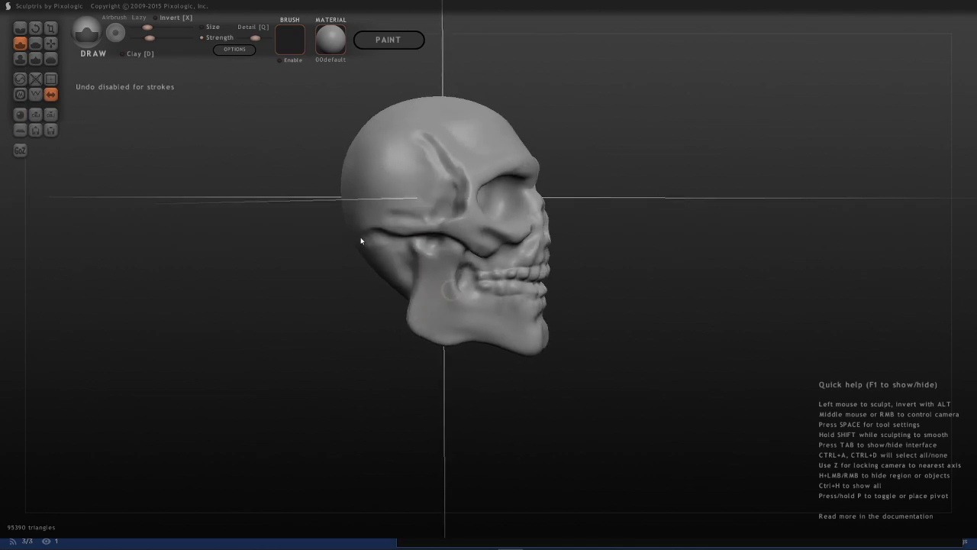
pyautogui.moveTo(362, 240)
pyautogui.mouseDown()
pyautogui.moveTo(362, 266)
pyautogui.moveTo(392, 262)
pyautogui.moveTo(340, 244)
pyautogui.moveTo(344, 270)
pyautogui.mouseUp()
pyautogui.moveTo(344, 271)
pyautogui.mouseDown(button='middle')
pyautogui.moveTo(465, 277)
pyautogui.moveTo(489, 237)
pyautogui.moveTo(508, 245)
pyautogui.moveTo(497, 218)
pyautogui.moveTo(514, 233)
pyautogui.mouseUp(button='middle')
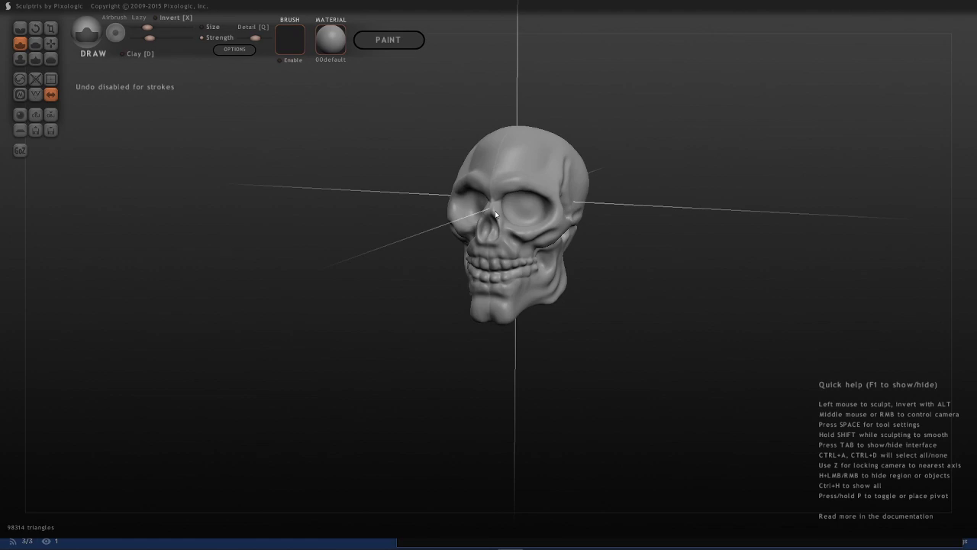
pyautogui.moveTo(369, 209)
pyautogui.mouseDown(button='middle')
pyautogui.moveTo(550, 236)
pyautogui.moveTo(508, 217)
pyautogui.moveTo(489, 237)
pyautogui.moveTo(494, 219)
pyautogui.moveTo(523, 222)
pyautogui.moveTo(441, 236)
pyautogui.moveTo(386, 210)
pyautogui.mouseUp(button='middle')
pyautogui.moveTo(397, 225)
pyautogui.mouseDown()
pyautogui.moveTo(392, 219)
pyautogui.moveTo(429, 231)
pyautogui.moveTo(407, 220)
pyautogui.mouseUp()
pyautogui.moveTo(482, 221)
pyautogui.mouseDown(button='middle')
pyautogui.moveTo(479, 254)
pyautogui.moveTo(411, 235)
pyautogui.mouseUp(button='middle')
pyautogui.moveTo(401, 217); pyautogui.dragTo(387, 255)
pyautogui.moveTo(435, 248); pyautogui.dragTo(387, 237, button='middle')
pyautogui.moveTo(374, 210)
pyautogui.mouseDown()
pyautogui.moveTo(393, 238)
pyautogui.moveTo(386, 212)
pyautogui.mouseUp()
pyautogui.moveTo(535, 202)
pyautogui.mouseDown(button='middle')
pyautogui.moveTo(556, 198)
pyautogui.moveTo(540, 207)
pyautogui.moveTo(492, 190)
pyautogui.moveTo(527, 214)
pyautogui.moveTo(430, 214)
pyautogui.mouseUp(button='middle')
pyautogui.moveTo(431, 197); pyautogui.dragTo(436, 205)
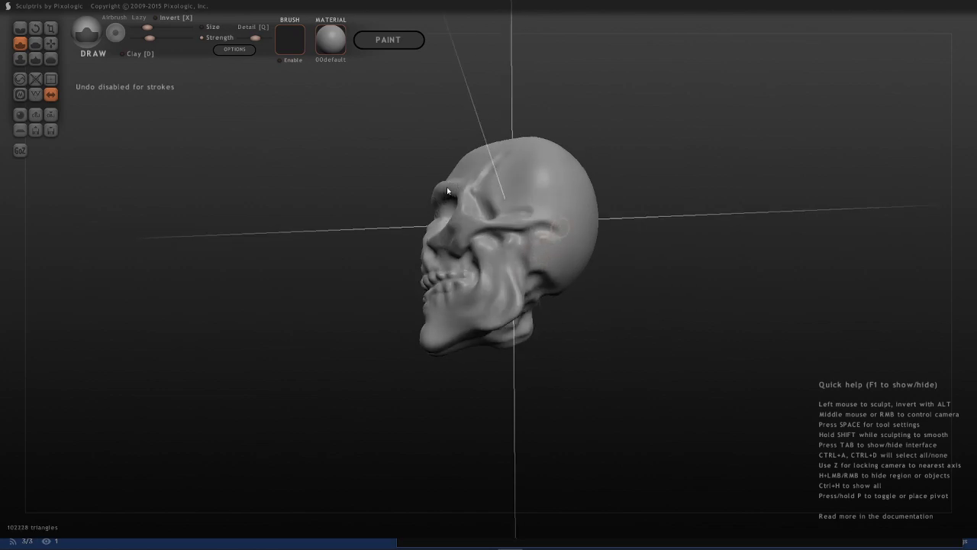
# Step: Reshape the base of the skull behind the jaw with a smaller Grab brush, working from the side view
pyautogui.moveTo(448, 191); pyautogui.dragTo(437, 224, button='middle')
pyautogui.moveTo(507, 212)
pyautogui.mouseDown(button='middle')
pyautogui.moveTo(566, 224)
pyautogui.moveTo(528, 218)
pyautogui.moveTo(559, 222)
pyautogui.moveTo(584, 201)
pyautogui.moveTo(566, 217)
pyautogui.mouseUp(button='middle')
pyautogui.press('z')
pyautogui.press('z')
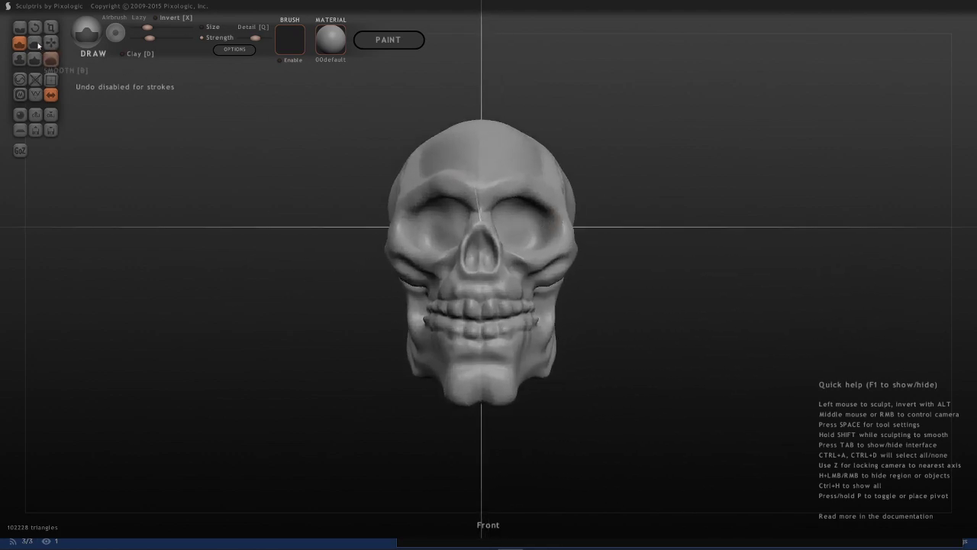
pyautogui.click(50, 43)
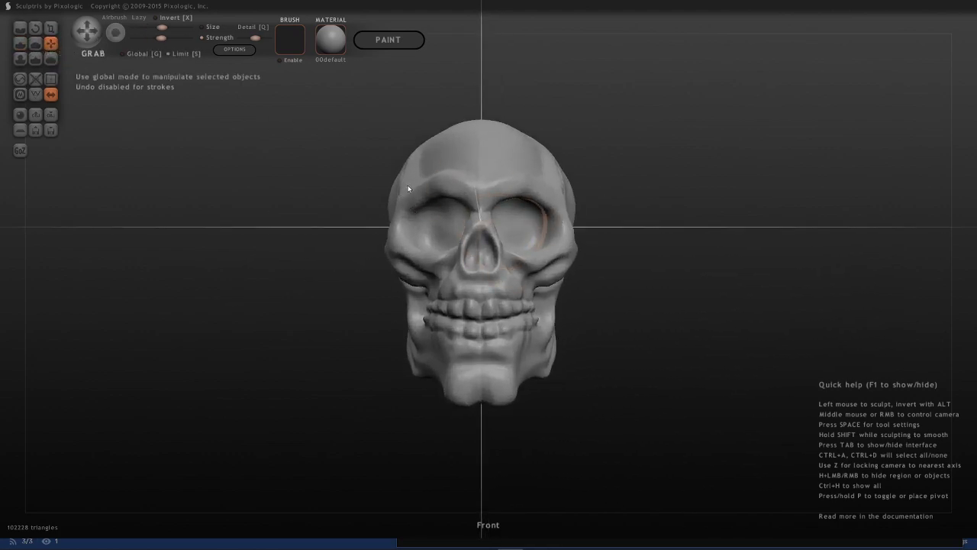
pyautogui.press('space')
pyautogui.moveTo(516, 235)
pyautogui.mouseDown()
pyautogui.moveTo(518, 260)
pyautogui.moveTo(516, 249)
pyautogui.moveTo(488, 240)
pyautogui.moveTo(493, 253)
pyautogui.mouseUp()
pyautogui.moveTo(557, 208); pyautogui.dragTo(465, 178, button='middle')
pyautogui.moveTo(584, 145); pyautogui.dragTo(427, 160, button='middle')
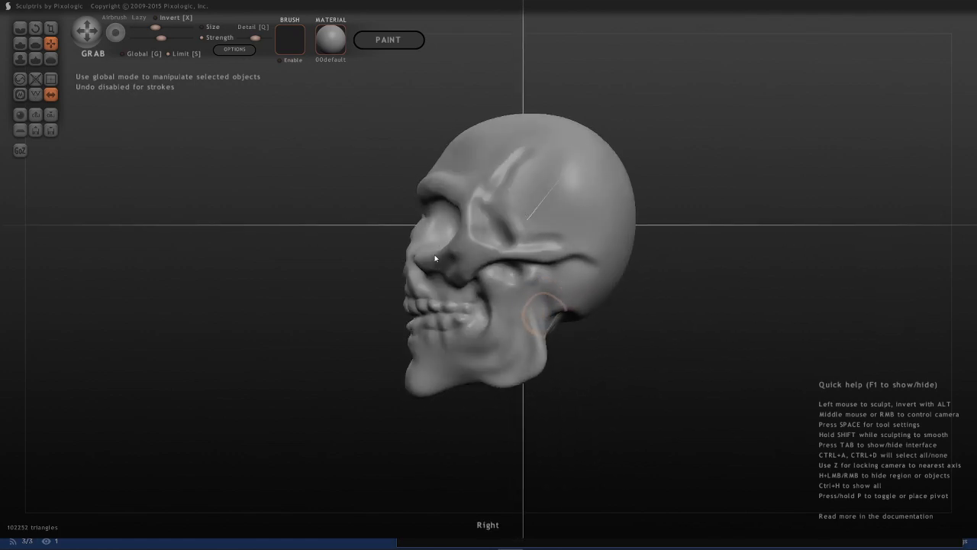
pyautogui.moveTo(557, 310); pyautogui.dragTo(552, 296)
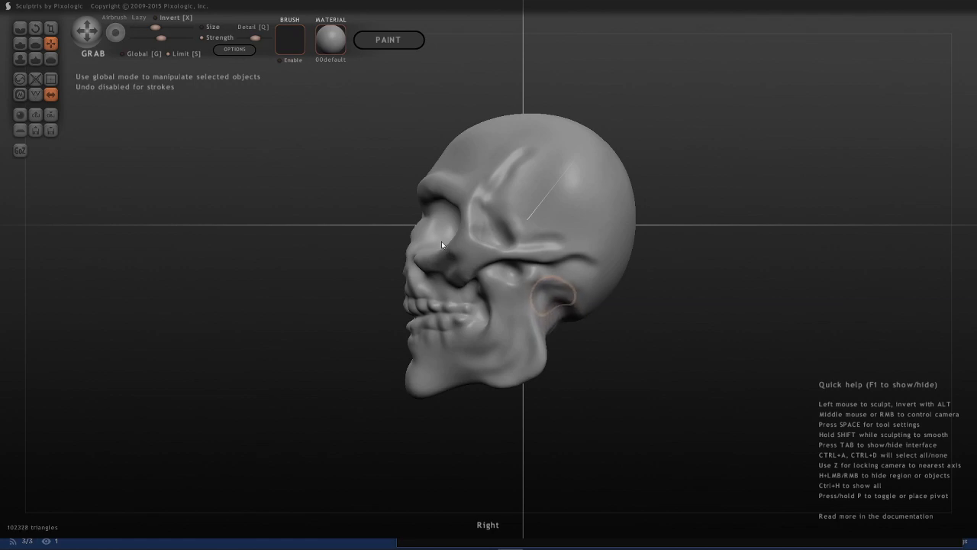
pyautogui.moveTo(441, 241)
pyautogui.mouseDown()
pyautogui.moveTo(447, 259)
pyautogui.moveTo(445, 250)
pyautogui.mouseUp()
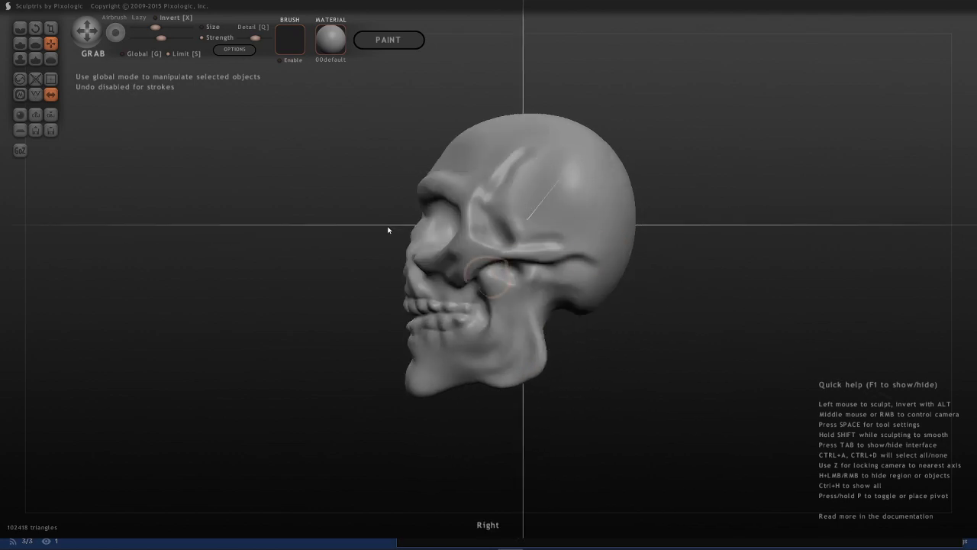
pyautogui.moveTo(402, 235)
pyautogui.mouseDown()
pyautogui.moveTo(462, 258)
pyautogui.moveTo(464, 272)
pyautogui.moveTo(423, 249)
pyautogui.moveTo(432, 230)
pyautogui.moveTo(471, 276)
pyautogui.mouseUp()
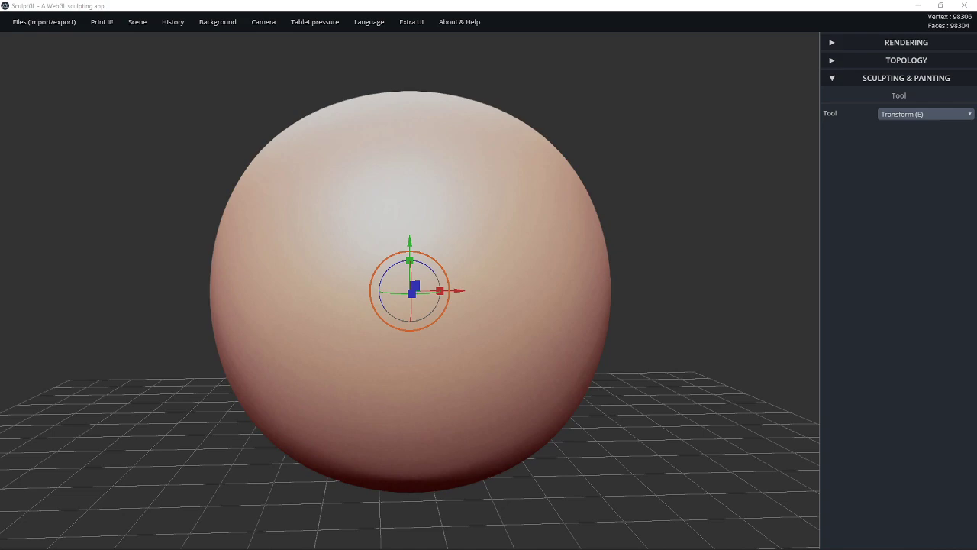
pyautogui.press('super+e')
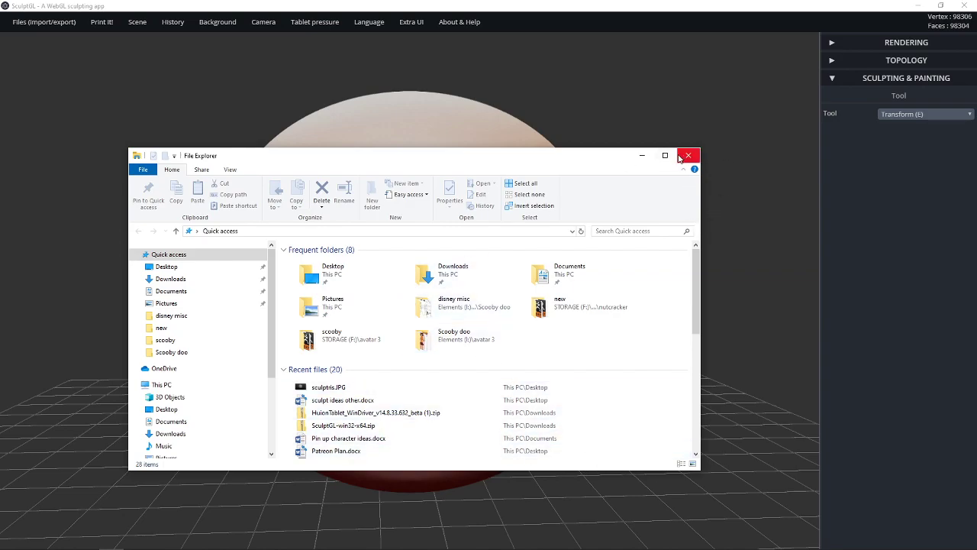
pyautogui.moveTo(568, 164); pyautogui.dragTo(4, 93)
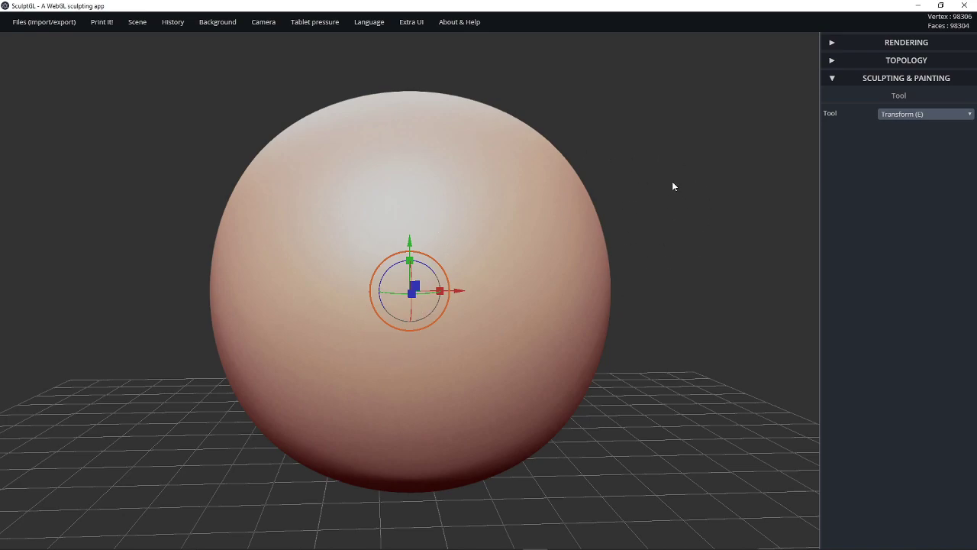
pyautogui.scroll(-5, 672, 180)
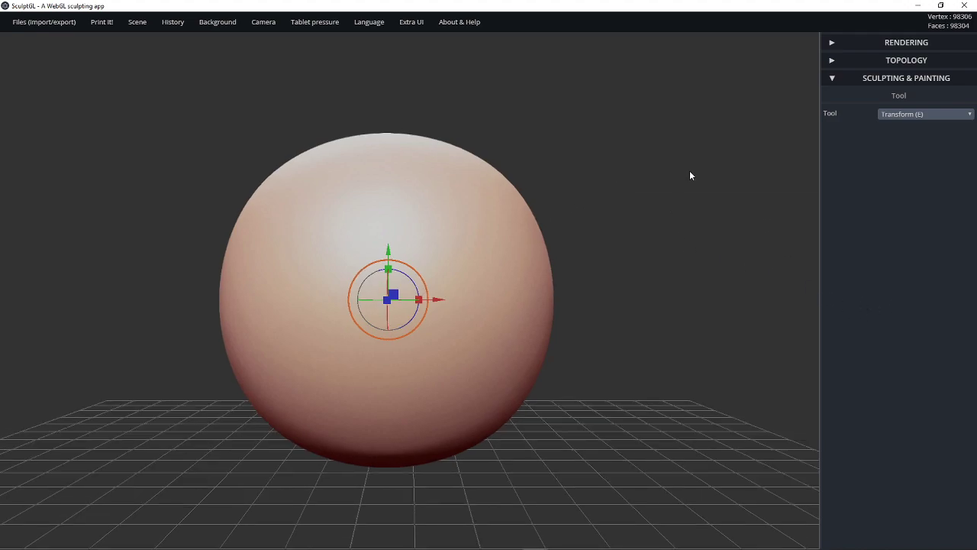
pyautogui.moveTo(690, 176); pyautogui.dragTo(706, 233)
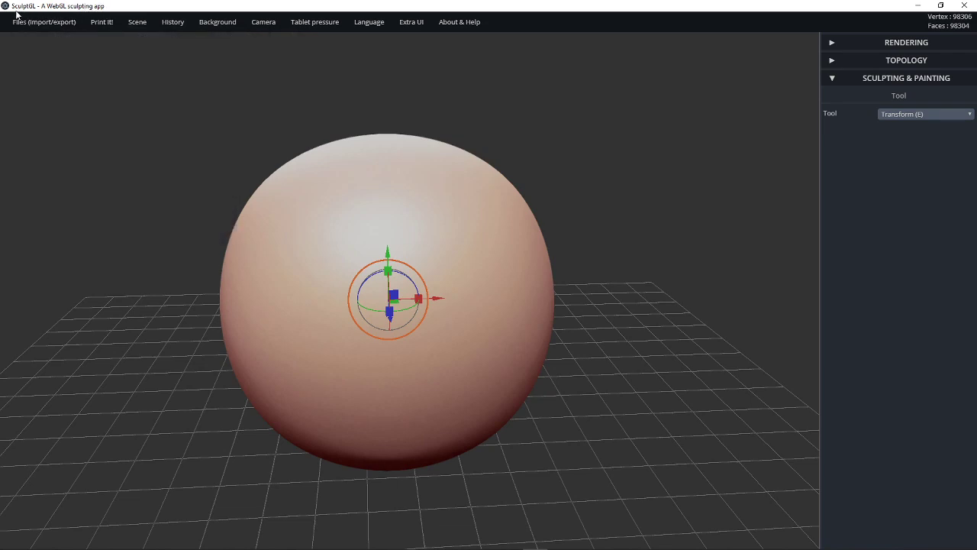
# Step: Add a cube to the SculptGL scene and lower it along the vertical axis to sit beneath the sphere
pyautogui.moveTo(33, 21)
pyautogui.moveTo(66, 25)
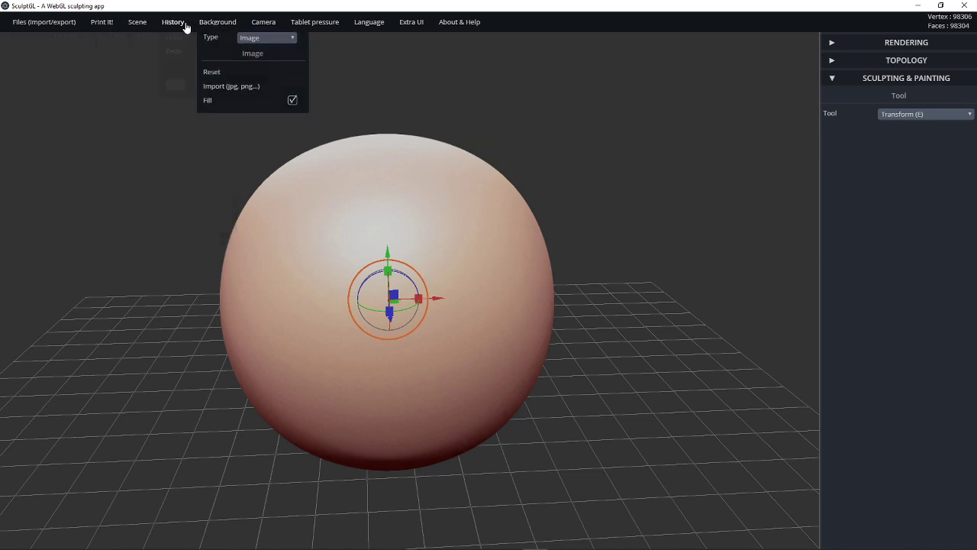
pyautogui.moveTo(184, 27)
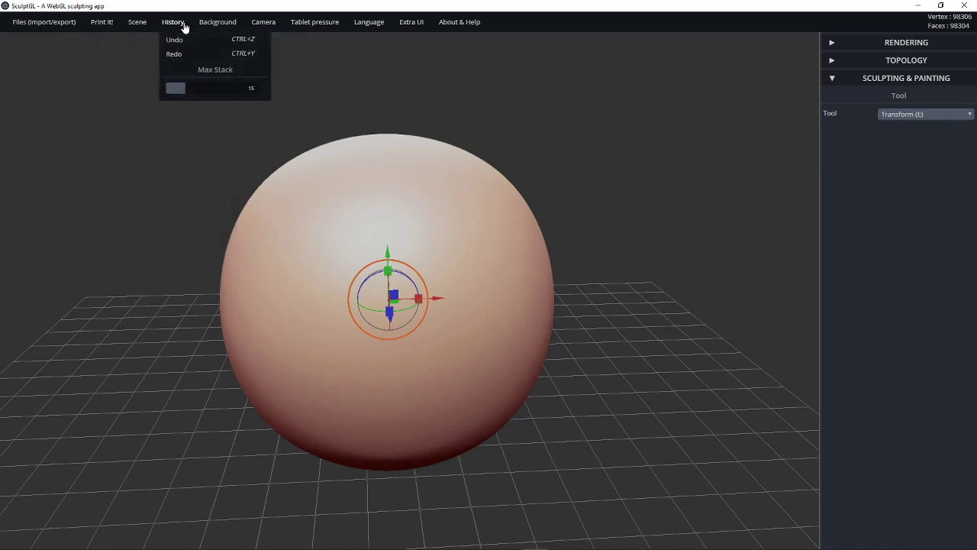
pyautogui.moveTo(104, 22)
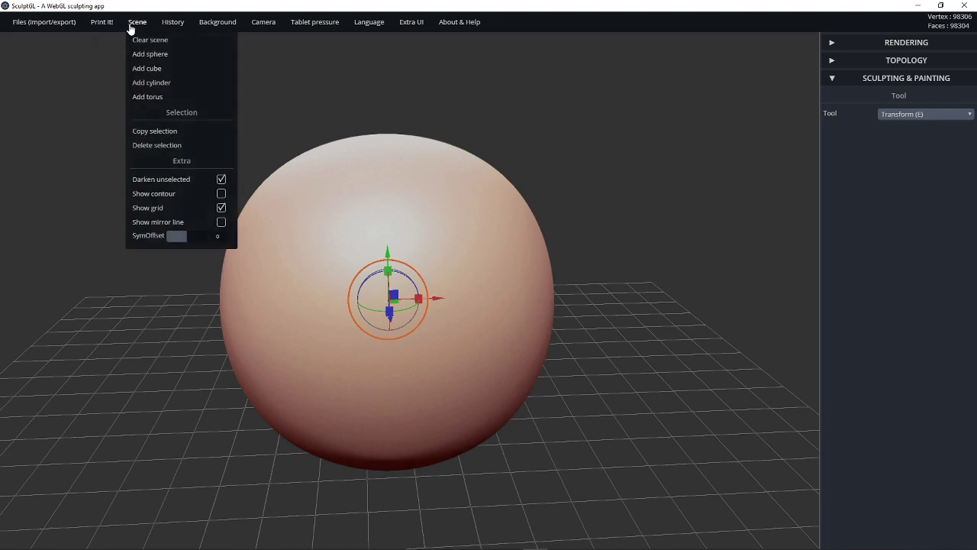
pyautogui.moveTo(66, 29)
pyautogui.click(155, 70)
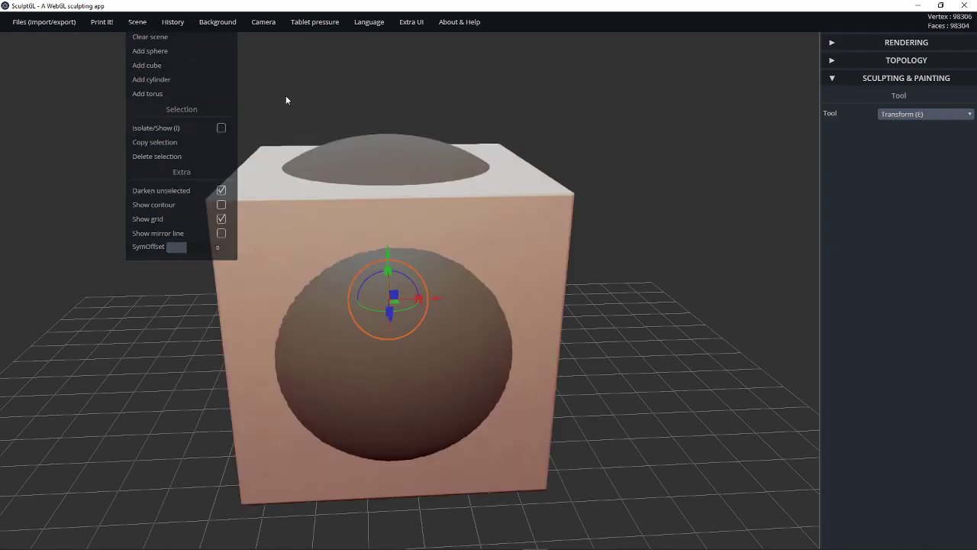
pyautogui.moveTo(627, 163); pyautogui.dragTo(584, 152)
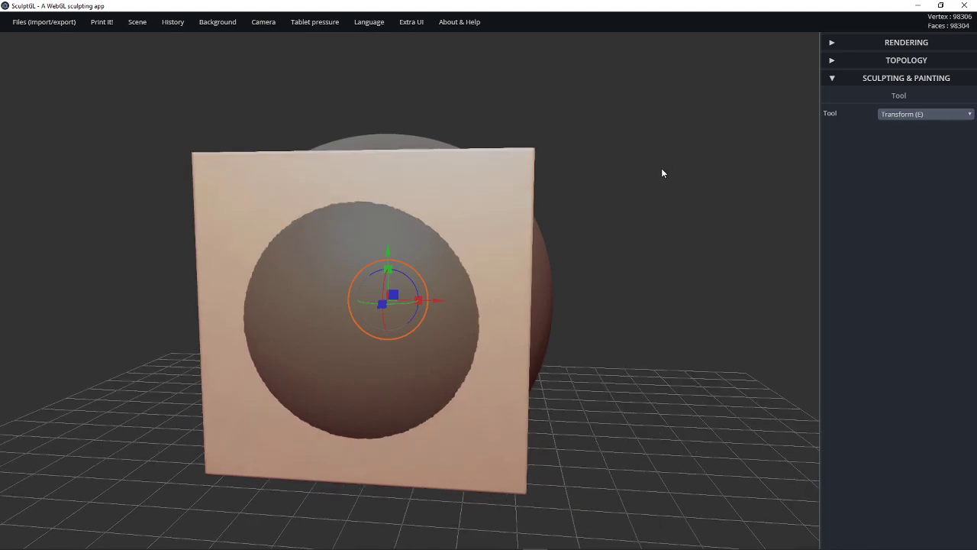
pyautogui.moveTo(387, 255); pyautogui.dragTo(389, 414)
pyautogui.scroll(-3, 532, 342)
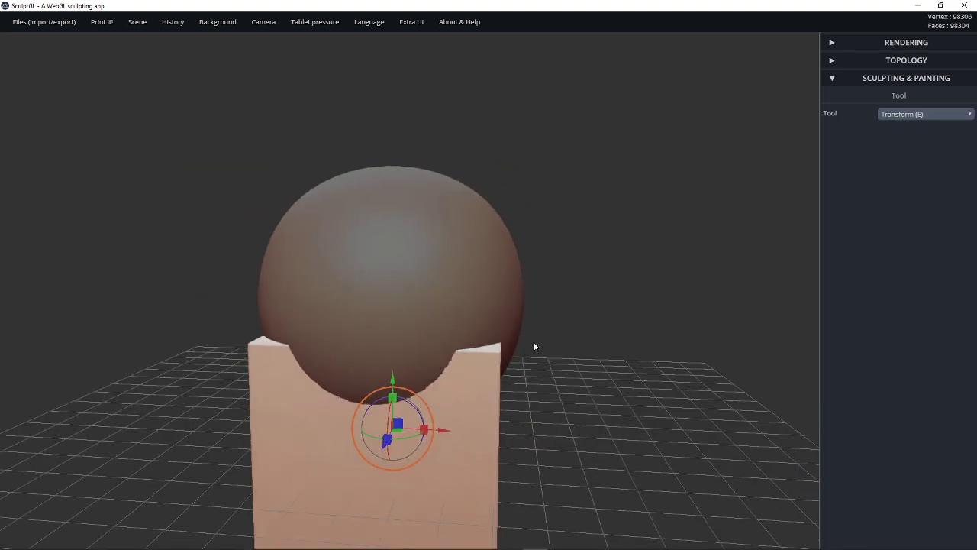
pyautogui.moveTo(532, 347); pyautogui.dragTo(392, 417)
pyautogui.moveTo(534, 432); pyautogui.dragTo(483, 466)
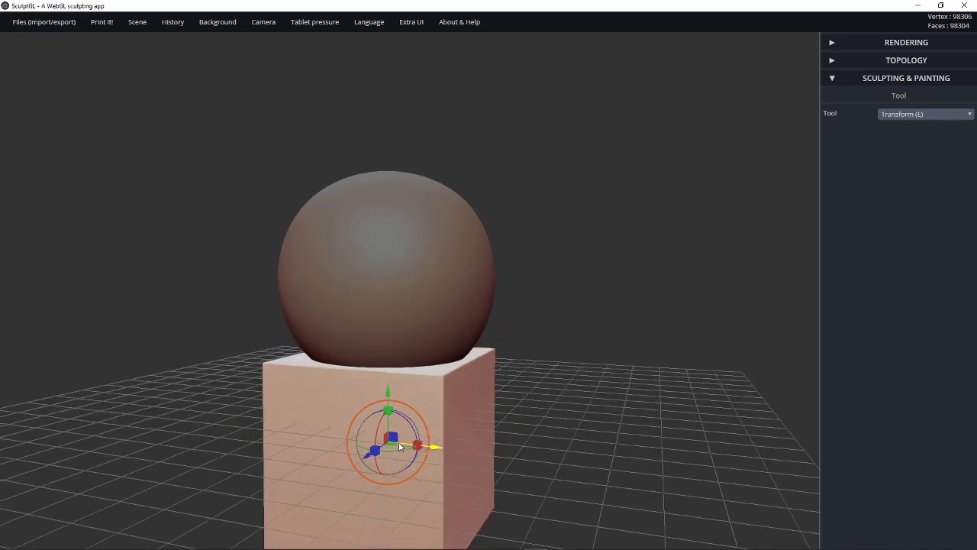
# Step: Try shifting the cube sideways and moving it freely with the Transform gizmo, and undo the moves
pyautogui.moveTo(540, 437); pyautogui.dragTo(513, 459)
pyautogui.moveTo(441, 442); pyautogui.dragTo(368, 427)
pyautogui.moveTo(518, 428); pyautogui.dragTo(469, 427)
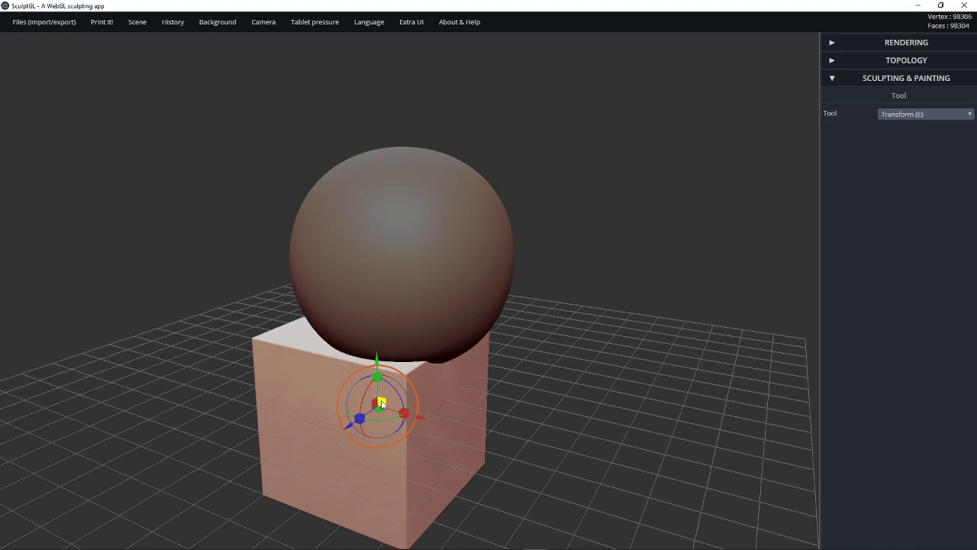
pyautogui.moveTo(382, 403); pyautogui.dragTo(423, 299)
pyautogui.hotkey('ctrl', 'z')
pyautogui.hotkey('ctrl', 'z')
pyautogui.hotkey('ctrl', 'z')
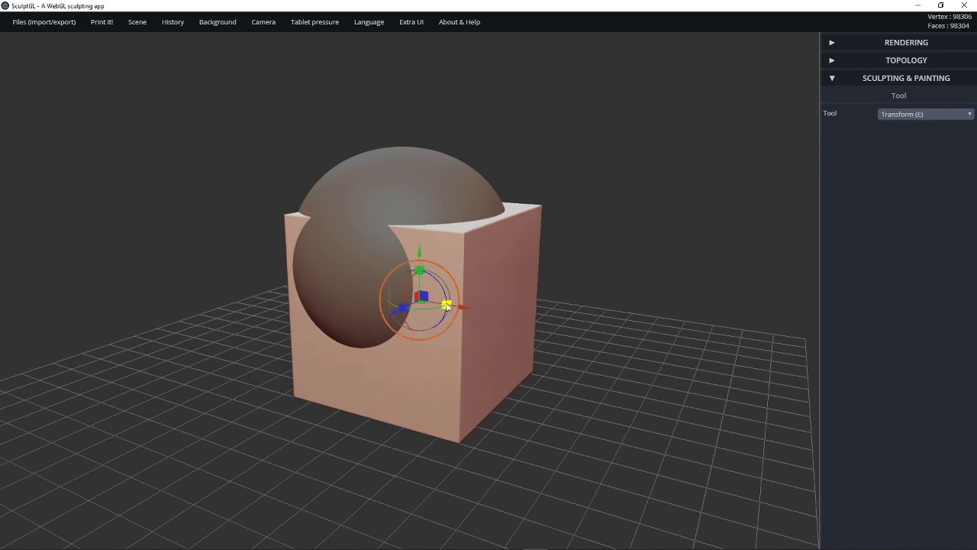
# Step: Examine the list of available sculpting and painting tools
pyautogui.press('e')
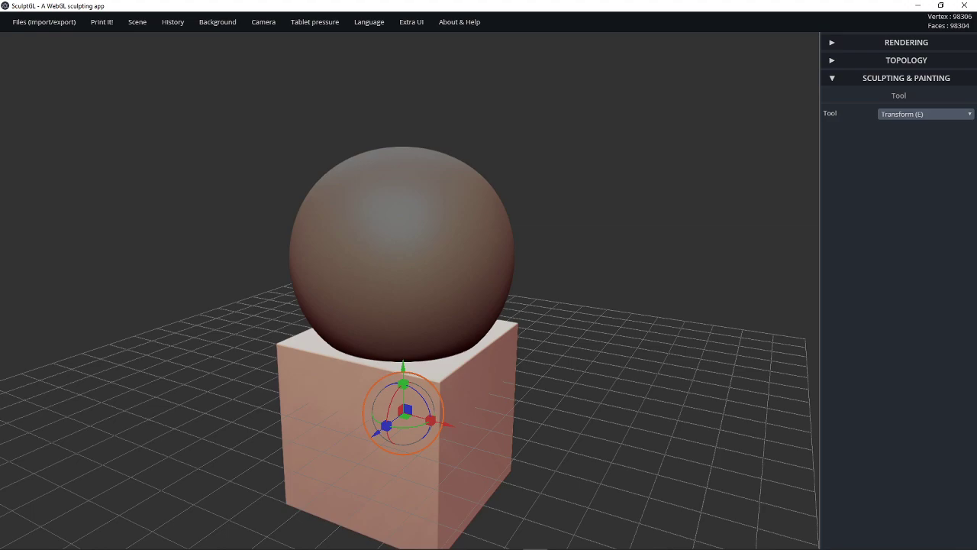
pyautogui.moveTo(628, 241); pyautogui.dragTo(625, 248)
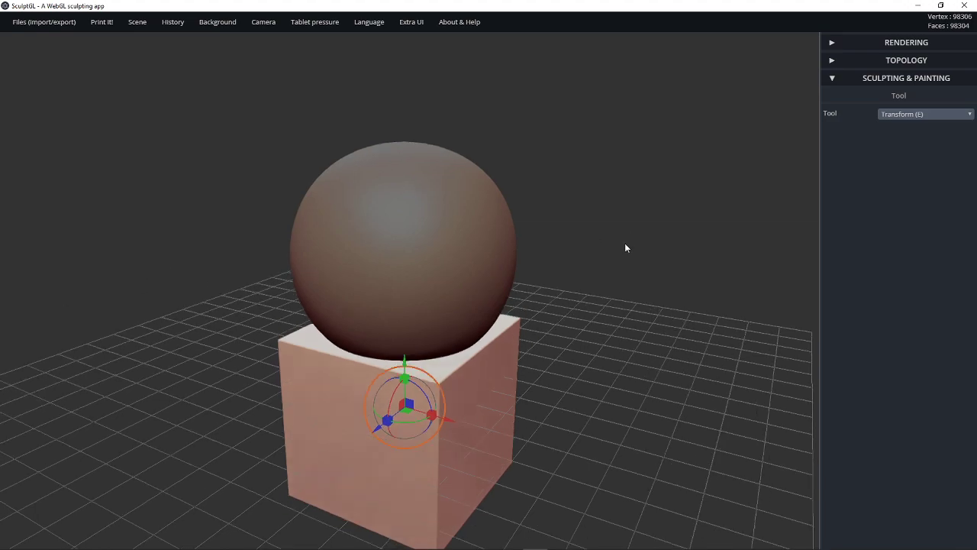
pyautogui.click(907, 115)
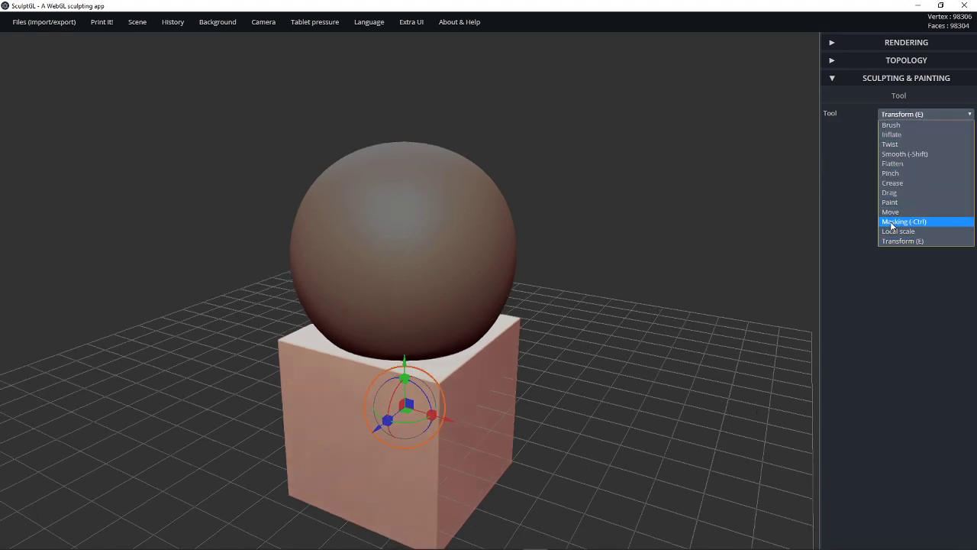
pyautogui.click(636, 238)
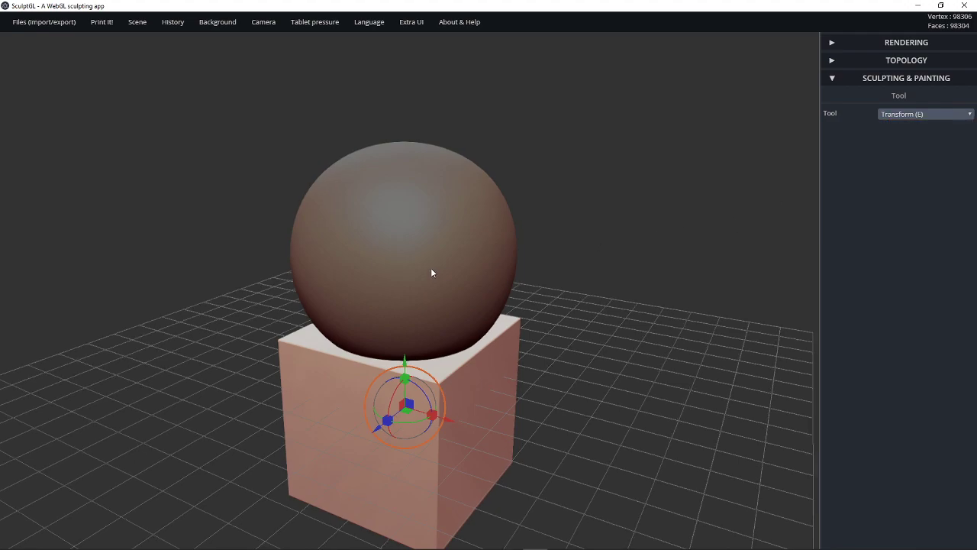
pyautogui.click(902, 116)
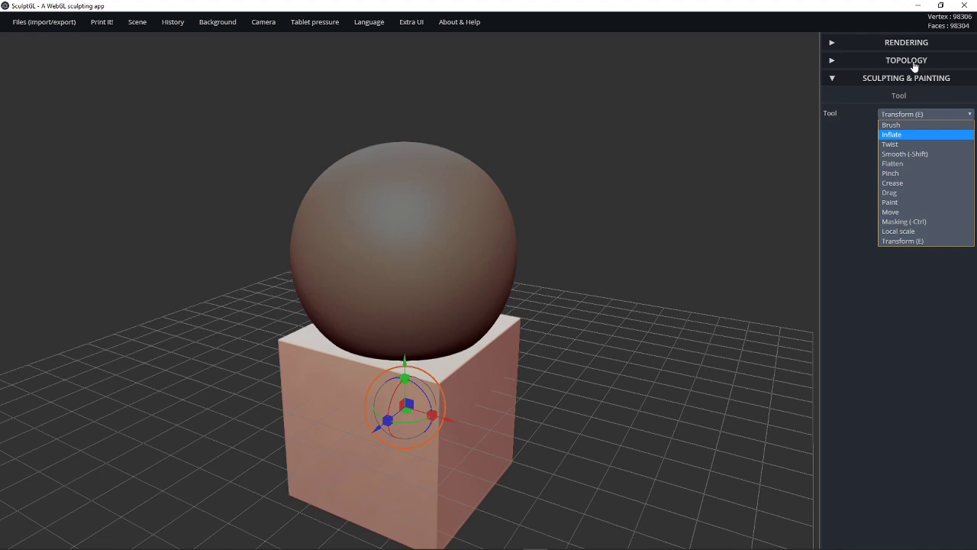
# Step: Show the topology settings and switch the sculpting tool from Transform to Brush
pyautogui.click(887, 60)
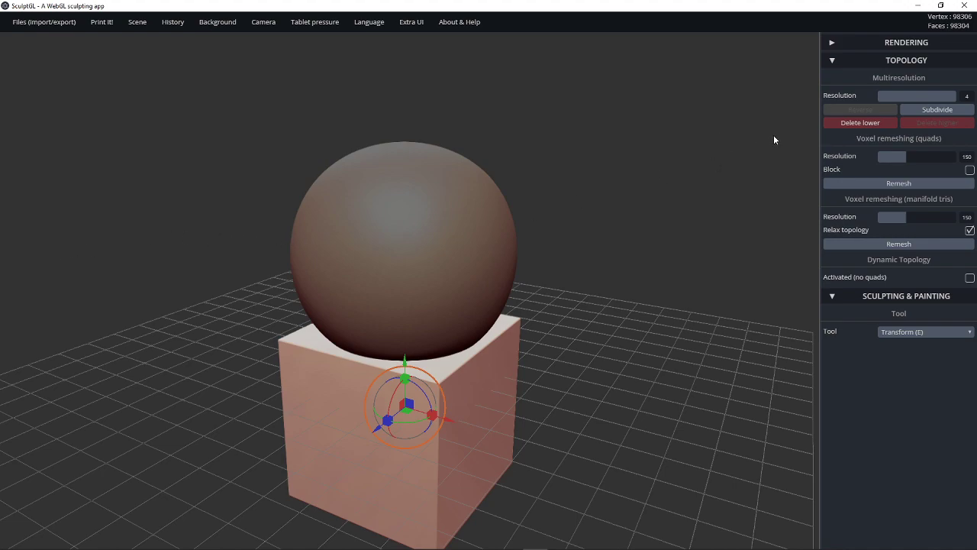
pyautogui.click(854, 303)
pyautogui.click(855, 303)
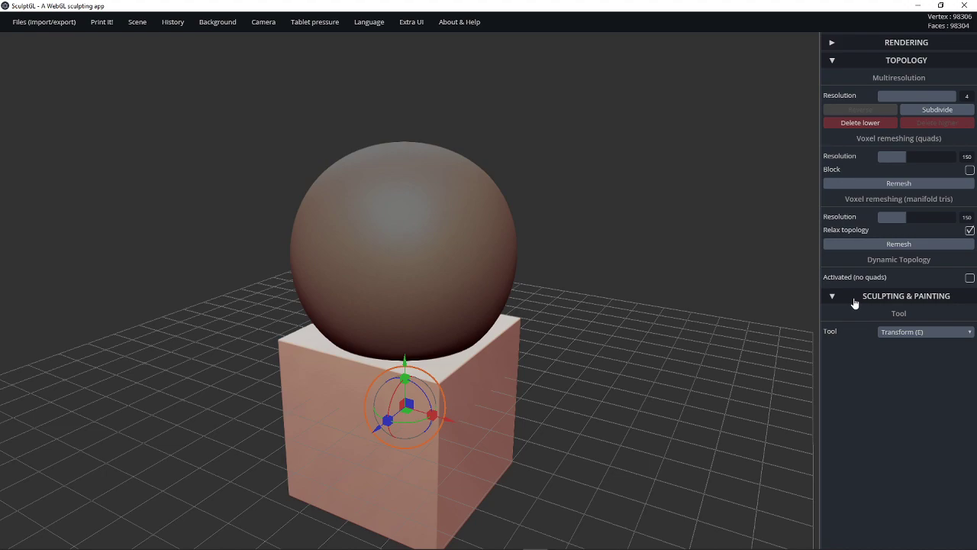
pyautogui.click(908, 337)
pyautogui.click(905, 347)
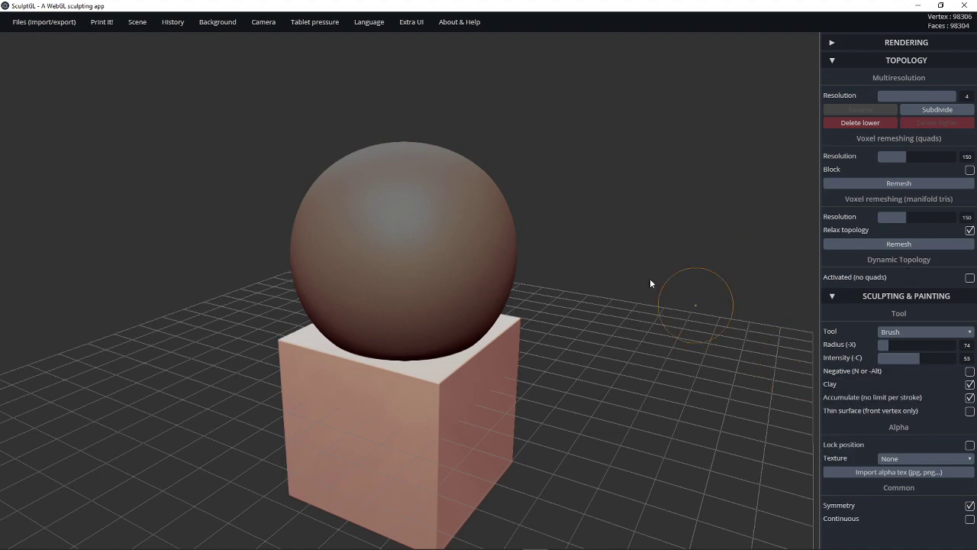
# Step: Build up symmetrical clay lumps over the cube's upper front corners with the Brush
pyautogui.moveTo(519, 255); pyautogui.dragTo(466, 320)
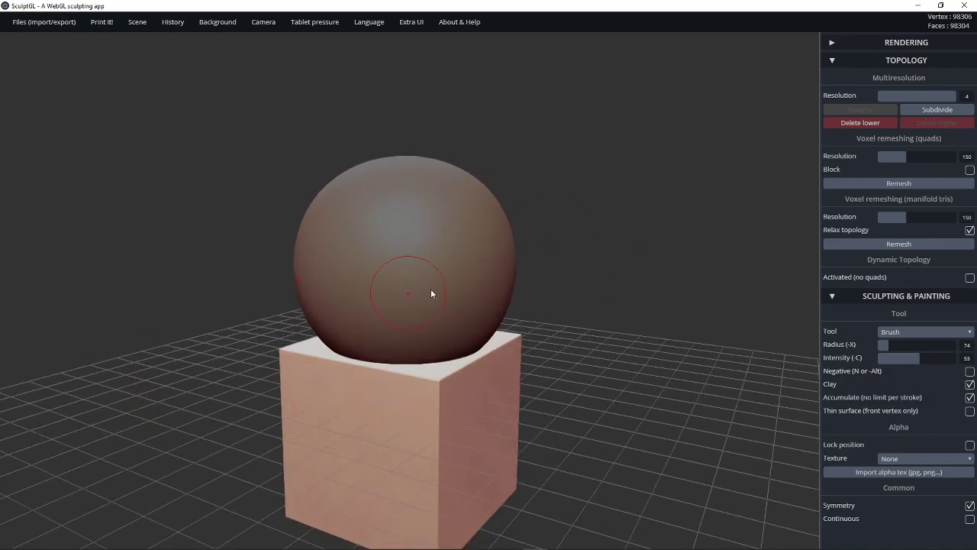
pyautogui.keyDown('alt'); pyautogui.moveTo(624, 344); pyautogui.dragTo(599, 251); pyautogui.keyUp('alt')
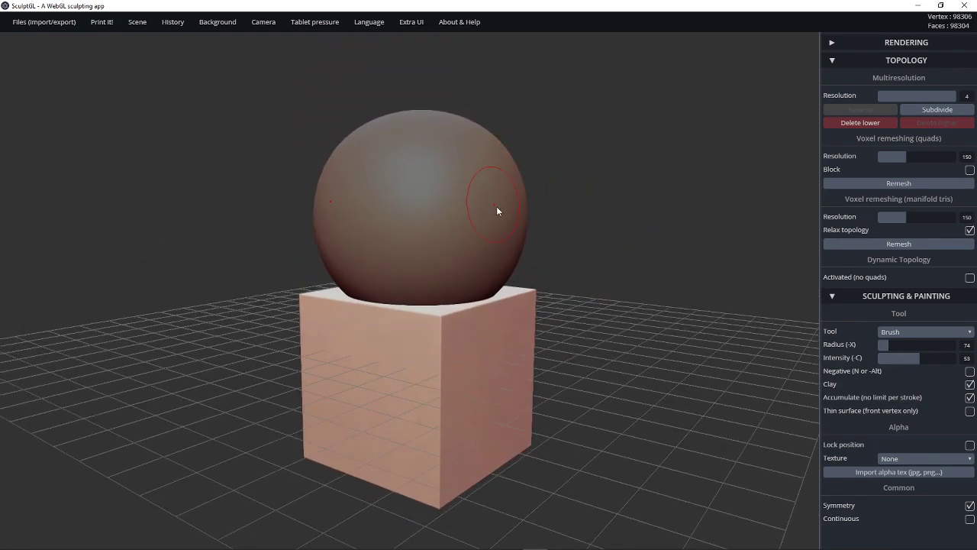
pyautogui.click(505, 221)
pyautogui.click(481, 321)
pyautogui.moveTo(464, 343)
pyautogui.mouseDown()
pyautogui.moveTo(465, 325)
pyautogui.moveTo(458, 335)
pyautogui.moveTo(435, 321)
pyautogui.moveTo(458, 320)
pyautogui.moveTo(459, 339)
pyautogui.moveTo(439, 397)
pyautogui.moveTo(450, 263)
pyautogui.mouseUp()
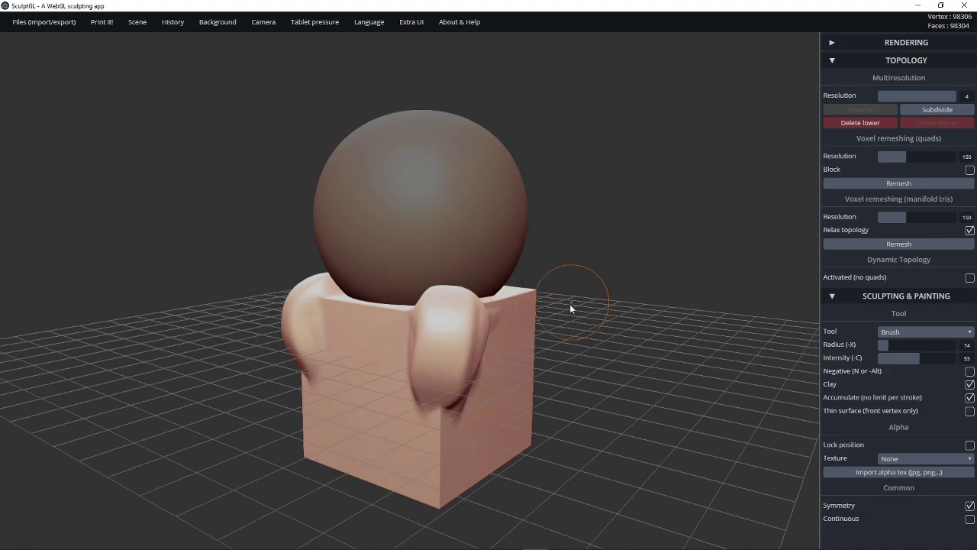
pyautogui.moveTo(570, 305); pyautogui.dragTo(588, 298)
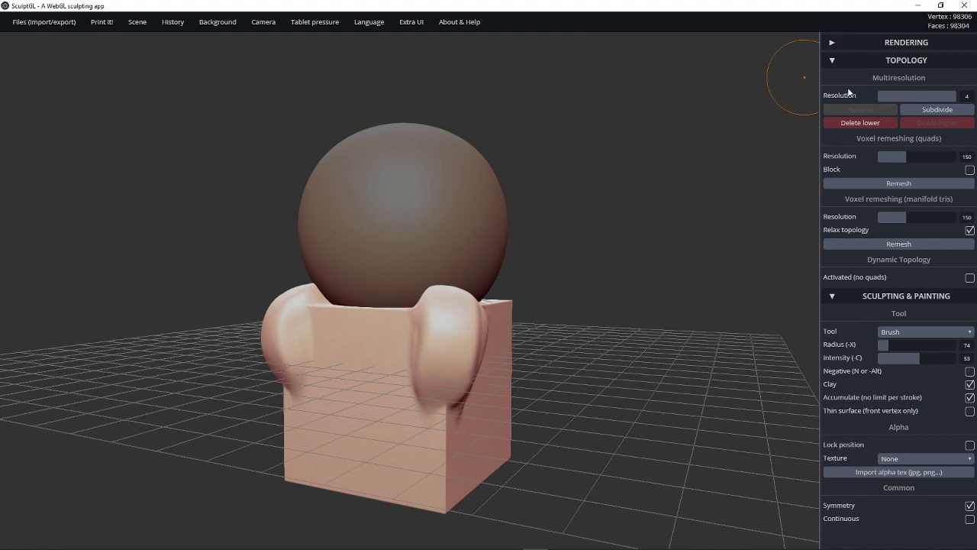
# Step: Try inverting the mask on the cube and switch it back
pyautogui.click(892, 65)
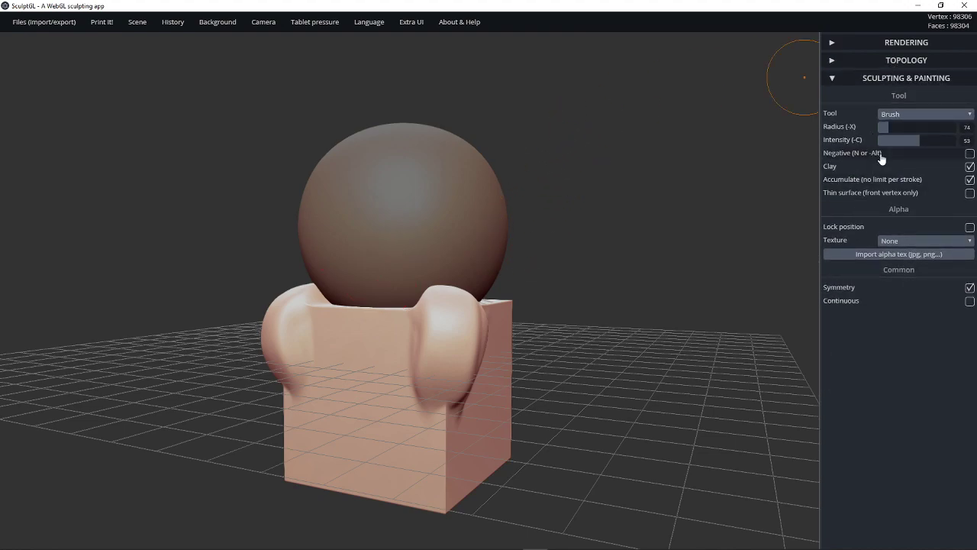
pyautogui.click(919, 60)
pyautogui.moveTo(654, 162); pyautogui.dragTo(625, 216)
pyautogui.keyDown('ctrl'); pyautogui.click(642, 173); pyautogui.keyUp('ctrl')
pyautogui.keyDown('ctrl'); pyautogui.click(631, 172); pyautogui.keyUp('ctrl')
pyautogui.keyDown('ctrl'); pyautogui.scroll(2, 626, 216); pyautogui.keyUp('ctrl')
pyautogui.keyDown('ctrl'); pyautogui.click(625, 216); pyautogui.keyUp('ctrl')
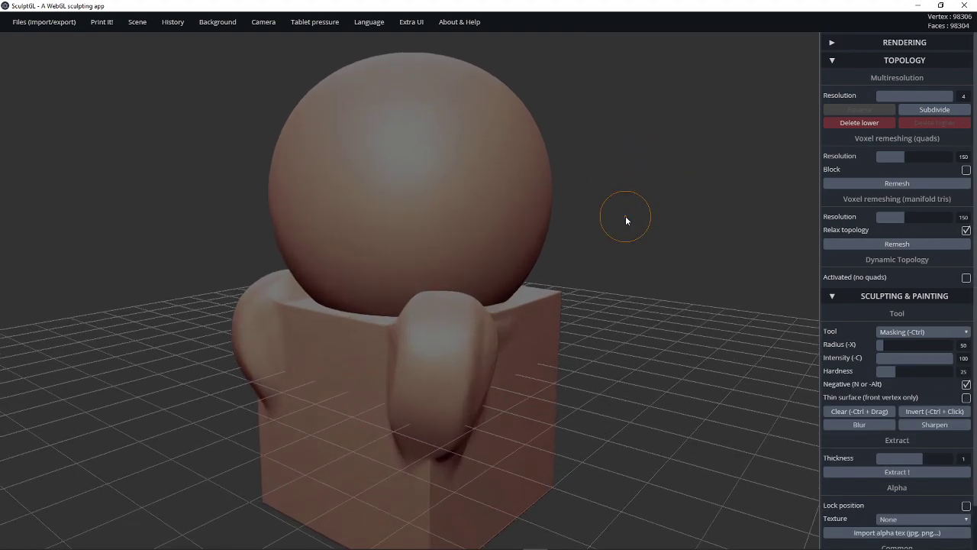
pyautogui.keyDown('ctrl'); pyautogui.click(626, 216); pyautogui.keyUp('ctrl')
pyautogui.keyDown('ctrl'); pyautogui.click(639, 252); pyautogui.keyUp('ctrl')
pyautogui.keyDown('ctrl'); pyautogui.click(640, 252); pyautogui.keyUp('ctrl')
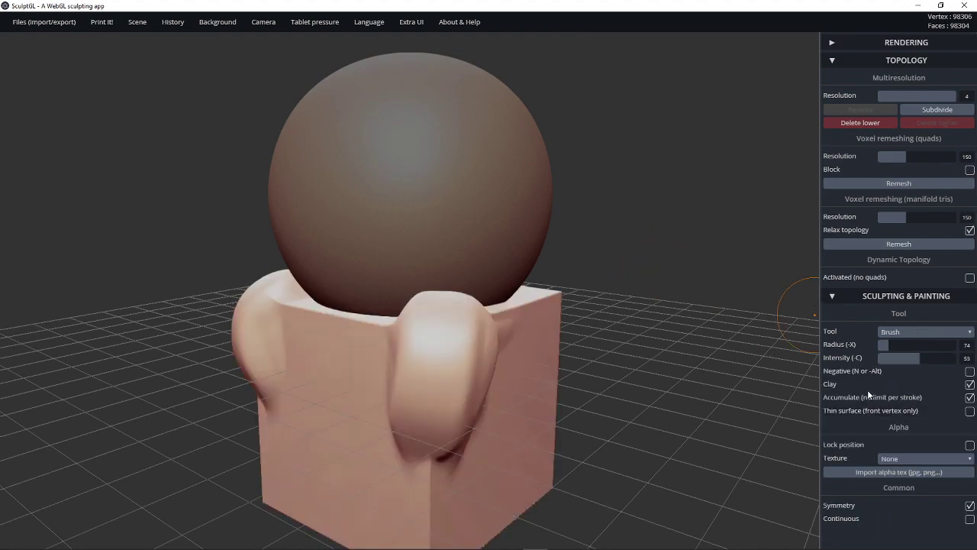
# Step: Try voxel remeshing the cube as quads and as manifold tris at resolution 150, undoing each remesh
pyautogui.click(874, 186)
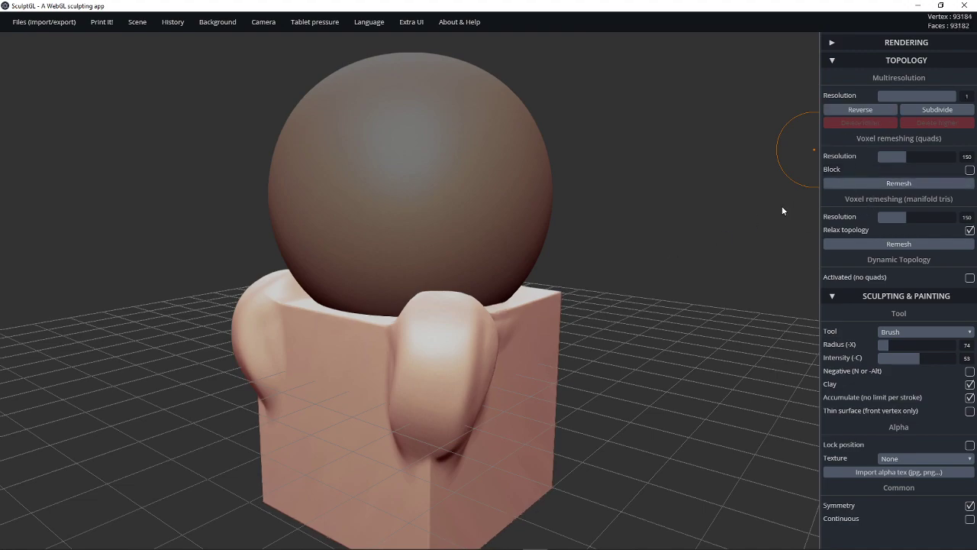
pyautogui.hotkey('ctrl', 'z')
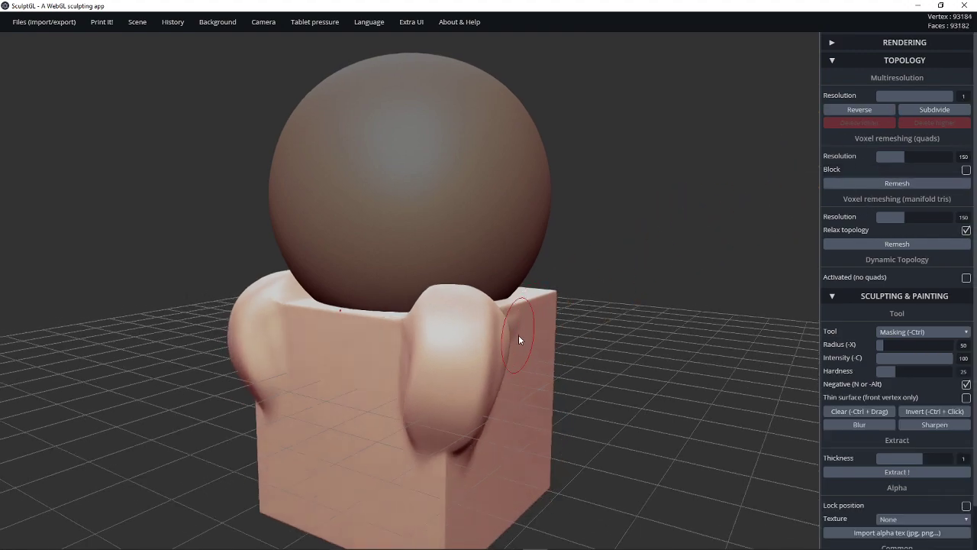
pyautogui.click(878, 244)
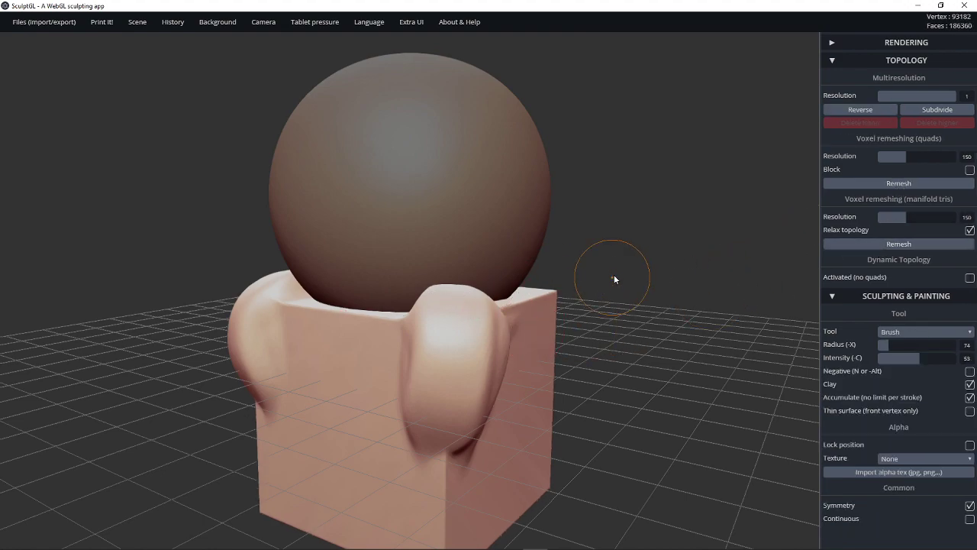
pyautogui.keyDown('ctrl'); pyautogui.click(647, 221); pyautogui.keyUp('ctrl')
pyautogui.keyDown('ctrl'); pyautogui.click(648, 219); pyautogui.keyUp('ctrl')
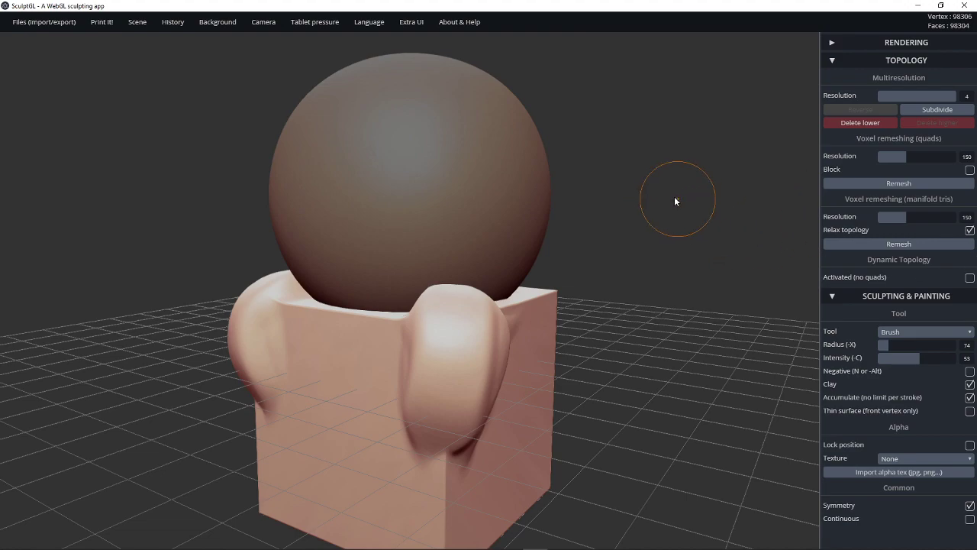
# Step: Set the Brush radius to 90 and intensity to 28, and build up clay ridges on the cube's front face
pyautogui.moveTo(674, 203)
pyautogui.mouseDown()
pyautogui.moveTo(674, 228)
pyautogui.moveTo(691, 197)
pyautogui.mouseUp()
pyautogui.moveTo(580, 290); pyautogui.dragTo(562, 232)
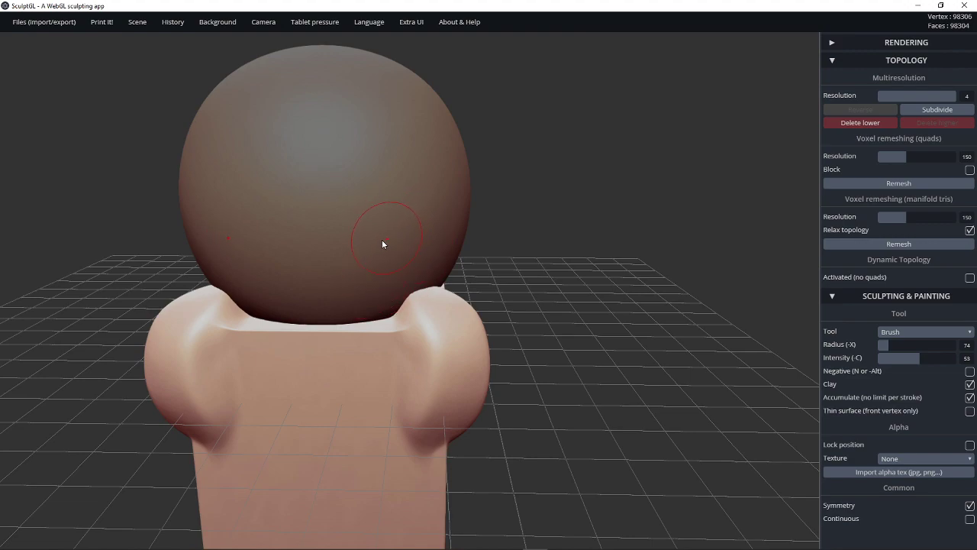
pyautogui.press('x')
pyautogui.press('c')
pyautogui.moveTo(569, 335); pyautogui.dragTo(376, 357)
pyautogui.moveTo(354, 309)
pyautogui.mouseDown()
pyautogui.moveTo(326, 347)
pyautogui.moveTo(326, 426)
pyautogui.mouseUp()
pyautogui.moveTo(513, 432); pyautogui.dragTo(377, 407)
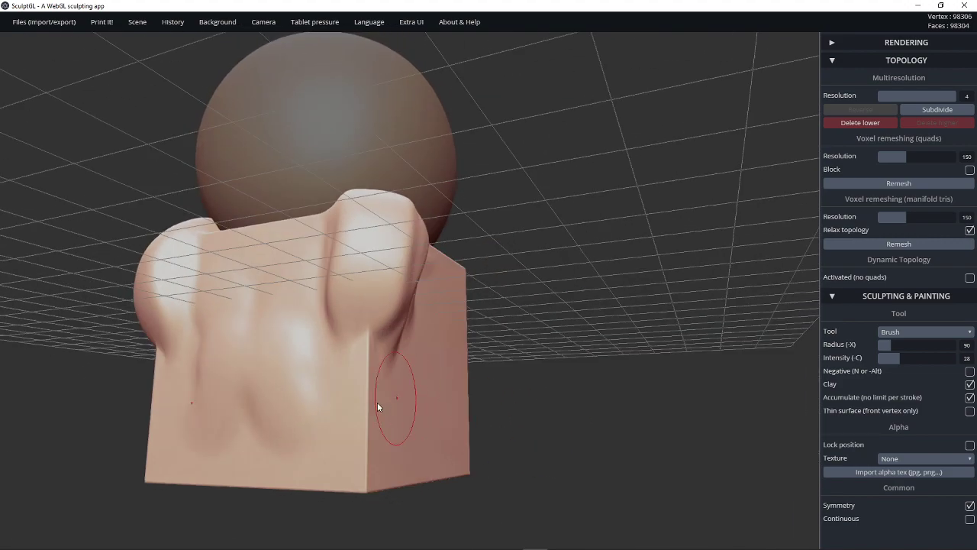
# Step: Add clay along the cube's front vertical edge below the lump and smooth the strokes
pyautogui.moveTo(398, 367); pyautogui.dragTo(369, 418)
pyautogui.moveTo(369, 418)
pyautogui.keyDown('shift'); pyautogui.mouseDown()
pyautogui.moveTo(359, 408)
pyautogui.moveTo(356, 424)
pyautogui.moveTo(372, 377)
pyautogui.mouseUp(); pyautogui.keyUp('shift')
pyautogui.moveTo(565, 284); pyautogui.dragTo(505, 353)
pyautogui.keyDown('shift'); pyautogui.moveTo(420, 304); pyautogui.dragTo(346, 292); pyautogui.keyUp('shift')
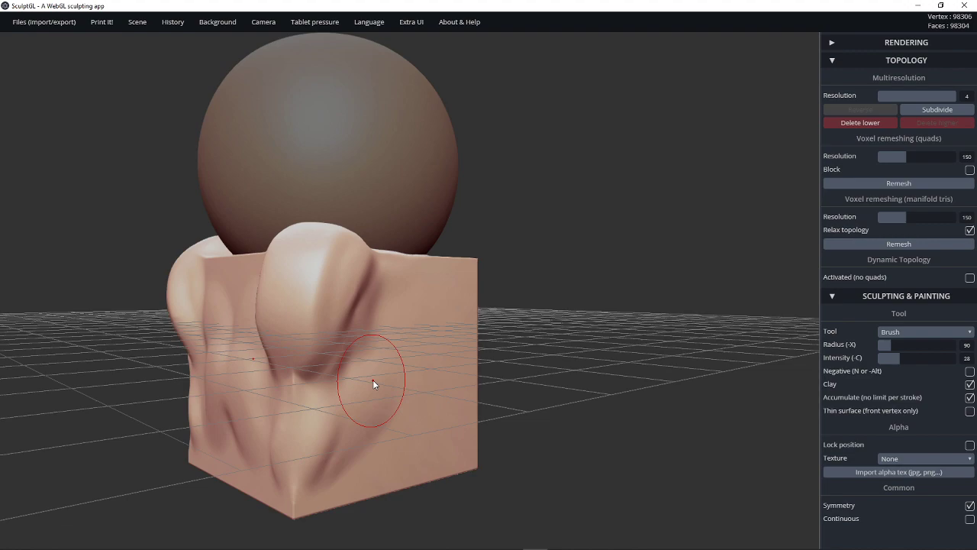
# Step: Carve a hollow into the cube's side face beside the corner lump with negative Brush strokes, and smooth the area
pyautogui.moveTo(781, 351)
pyautogui.mouseDown()
pyautogui.moveTo(671, 285)
pyautogui.moveTo(453, 221)
pyautogui.mouseUp()
pyautogui.moveTo(298, 284)
pyautogui.keyDown('alt'); pyautogui.mouseDown()
pyautogui.moveTo(290, 297)
pyautogui.moveTo(321, 323)
pyautogui.mouseUp(); pyautogui.keyUp('alt')
pyautogui.moveTo(321, 323); pyautogui.dragTo(289, 359, button='right')
pyautogui.moveTo(289, 305)
pyautogui.mouseDown()
pyautogui.moveTo(267, 366)
pyautogui.moveTo(276, 341)
pyautogui.mouseUp()
pyautogui.moveTo(276, 341)
pyautogui.mouseDown(button='right')
pyautogui.moveTo(635, 285)
pyautogui.moveTo(312, 321)
pyautogui.mouseUp(button='right')
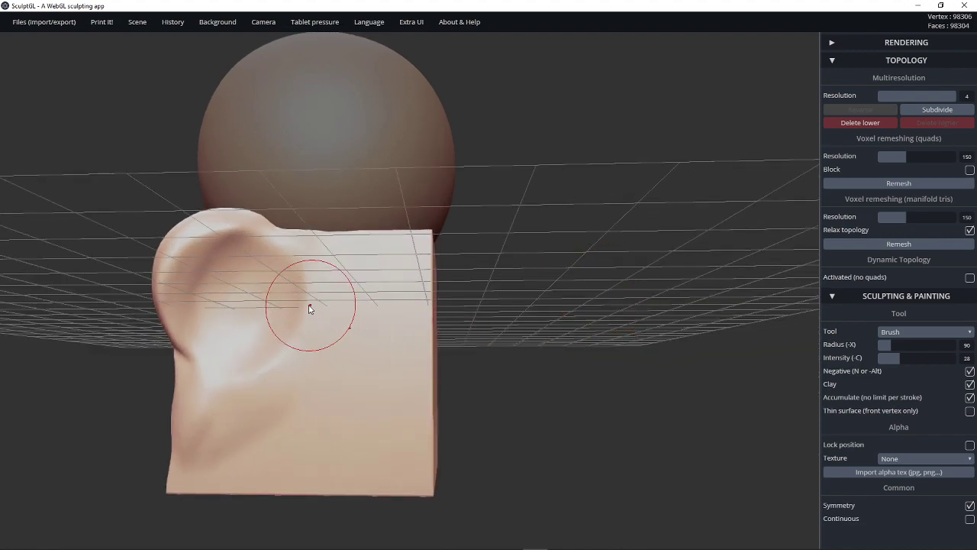
pyautogui.moveTo(261, 314)
pyautogui.keyDown('alt'); pyautogui.mouseDown()
pyautogui.moveTo(256, 299)
pyautogui.moveTo(210, 317)
pyautogui.moveTo(248, 309)
pyautogui.mouseUp(); pyautogui.keyUp('alt')
pyautogui.moveTo(631, 299)
pyautogui.mouseDown()
pyautogui.moveTo(684, 388)
pyautogui.moveTo(517, 353)
pyautogui.mouseUp()
pyautogui.moveTo(562, 322); pyautogui.dragTo(508, 398)
pyautogui.keyDown('shift'); pyautogui.moveTo(447, 295); pyautogui.dragTo(806, 267); pyautogui.keyUp('shift')
pyautogui.moveTo(590, 258)
pyautogui.mouseDown()
pyautogui.moveTo(673, 308)
pyautogui.moveTo(704, 295)
pyautogui.mouseUp()
pyautogui.moveTo(727, 222); pyautogui.dragTo(777, 208)
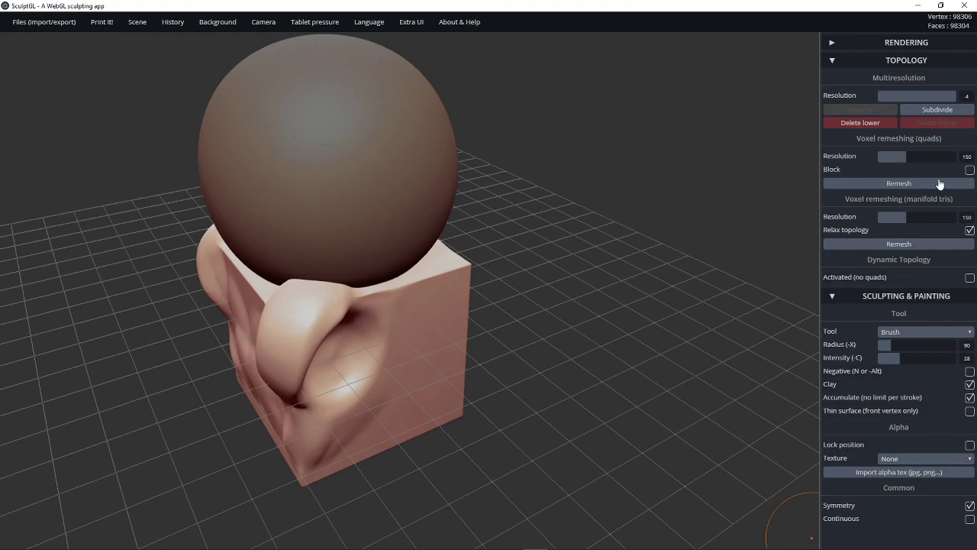
# Step: Curl the lump, the front edge and the lower corner of the cube into spirals using Twist with radius 157
pyautogui.click(901, 333)
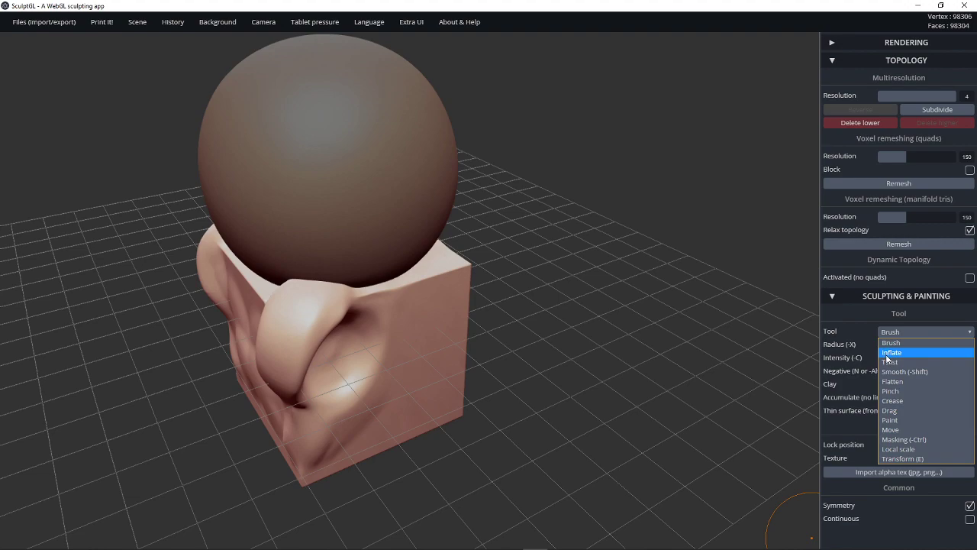
pyautogui.click(887, 361)
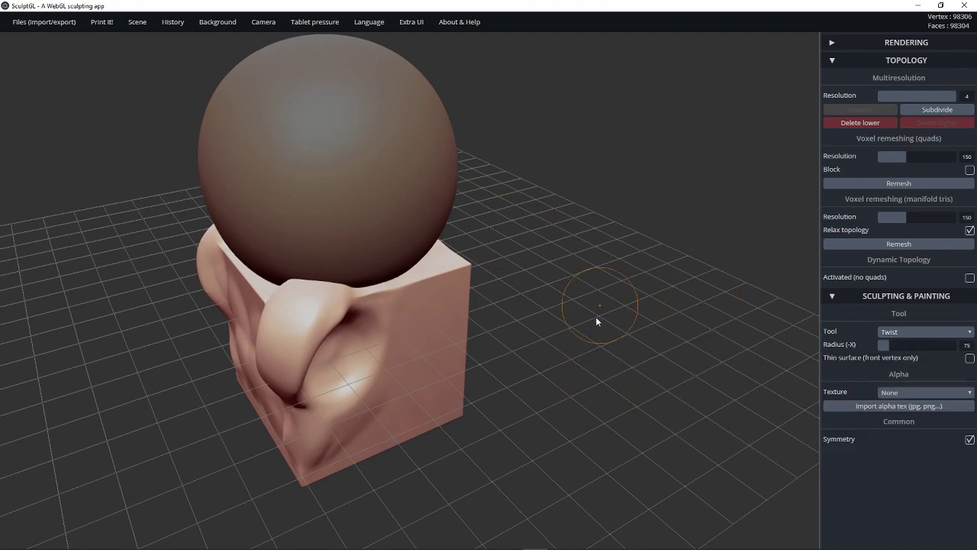
pyautogui.moveTo(596, 320); pyautogui.dragTo(640, 280)
pyautogui.press('x')
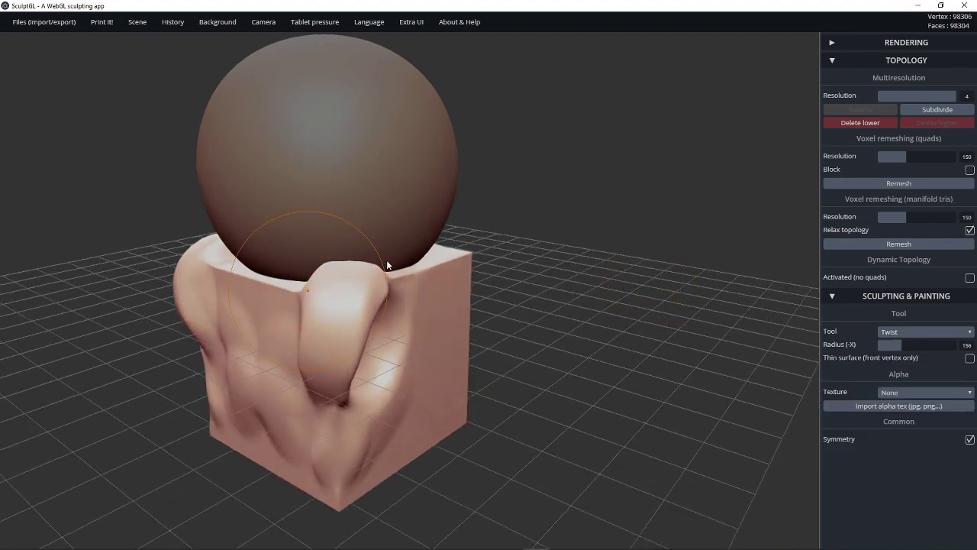
pyautogui.moveTo(387, 264)
pyautogui.mouseDown()
pyautogui.moveTo(380, 328)
pyautogui.moveTo(298, 338)
pyautogui.moveTo(315, 362)
pyautogui.moveTo(488, 311)
pyautogui.moveTo(488, 160)
pyautogui.moveTo(364, 135)
pyautogui.moveTo(274, 219)
pyautogui.moveTo(244, 306)
pyautogui.moveTo(259, 313)
pyautogui.mouseUp()
pyautogui.moveTo(574, 449)
pyautogui.mouseDown()
pyautogui.moveTo(667, 428)
pyautogui.moveTo(732, 375)
pyautogui.moveTo(617, 415)
pyautogui.moveTo(537, 394)
pyautogui.moveTo(519, 404)
pyautogui.moveTo(657, 406)
pyautogui.moveTo(534, 381)
pyautogui.mouseUp()
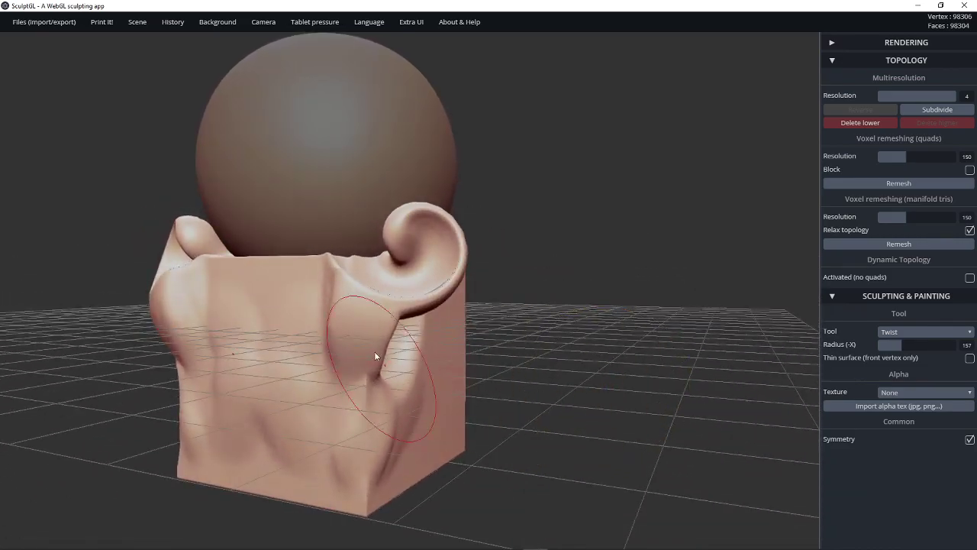
pyautogui.moveTo(374, 356)
pyautogui.mouseDown()
pyautogui.moveTo(438, 414)
pyautogui.moveTo(335, 491)
pyautogui.moveTo(341, 422)
pyautogui.mouseUp()
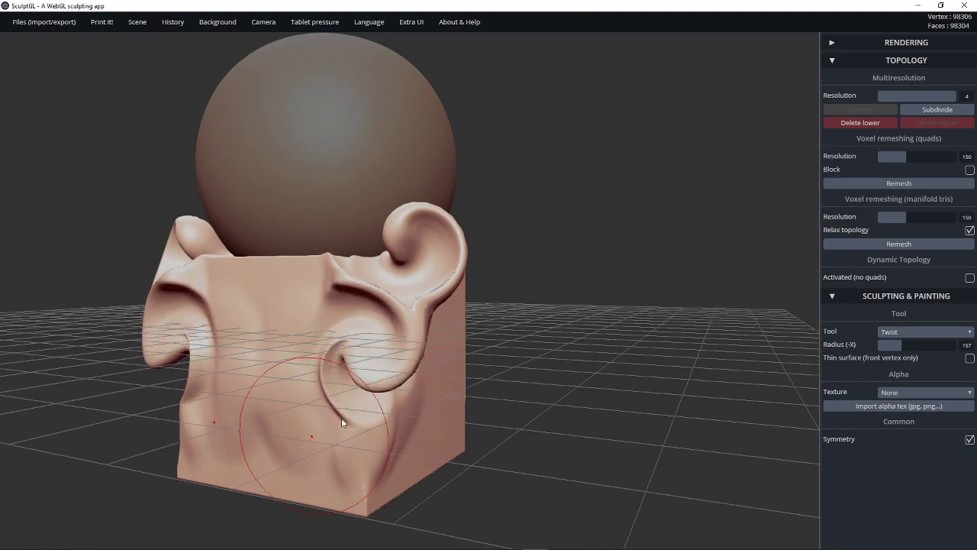
pyautogui.moveTo(619, 455); pyautogui.dragTo(593, 429)
pyautogui.moveTo(331, 445)
pyautogui.mouseDown()
pyautogui.moveTo(464, 464)
pyautogui.moveTo(492, 356)
pyautogui.moveTo(674, 359)
pyautogui.moveTo(745, 341)
pyautogui.moveTo(578, 355)
pyautogui.moveTo(494, 250)
pyautogui.moveTo(622, 370)
pyautogui.moveTo(717, 289)
pyautogui.moveTo(679, 351)
pyautogui.moveTo(720, 343)
pyautogui.moveTo(611, 349)
pyautogui.moveTo(597, 392)
pyautogui.moveTo(637, 402)
pyautogui.moveTo(580, 394)
pyautogui.mouseUp()
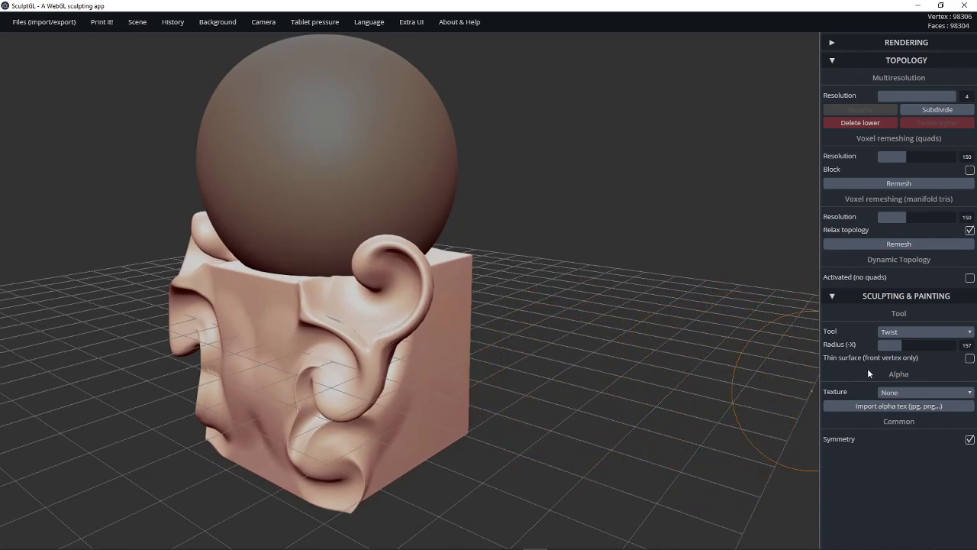
# Step: Flatten the cube's rear vertical edge using the Flatten tool with radius 50 and intensity 75
pyautogui.click(916, 334)
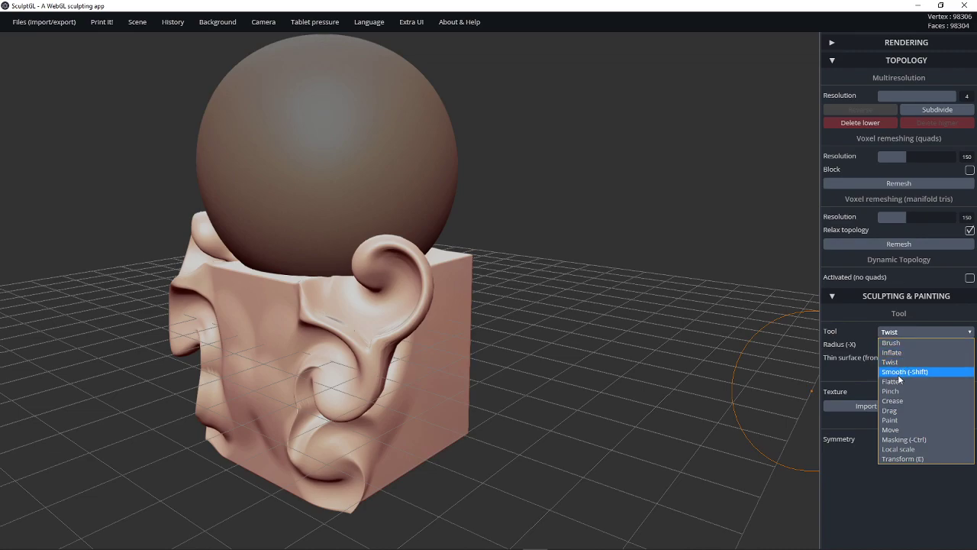
pyautogui.click(902, 374)
pyautogui.click(918, 337)
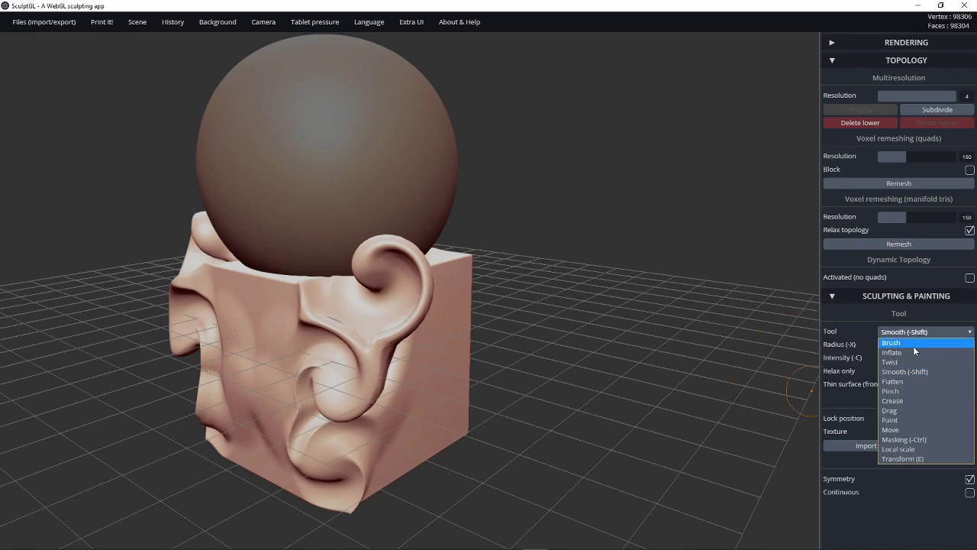
pyautogui.click(899, 386)
pyautogui.moveTo(695, 427)
pyautogui.mouseDown()
pyautogui.moveTo(603, 329)
pyautogui.moveTo(458, 348)
pyautogui.moveTo(464, 312)
pyautogui.moveTo(368, 302)
pyautogui.moveTo(385, 306)
pyautogui.moveTo(369, 395)
pyautogui.moveTo(377, 450)
pyautogui.mouseUp()
pyautogui.moveTo(386, 340); pyautogui.dragTo(375, 477)
pyautogui.moveTo(603, 363); pyautogui.dragTo(538, 375)
pyautogui.moveTo(320, 17)
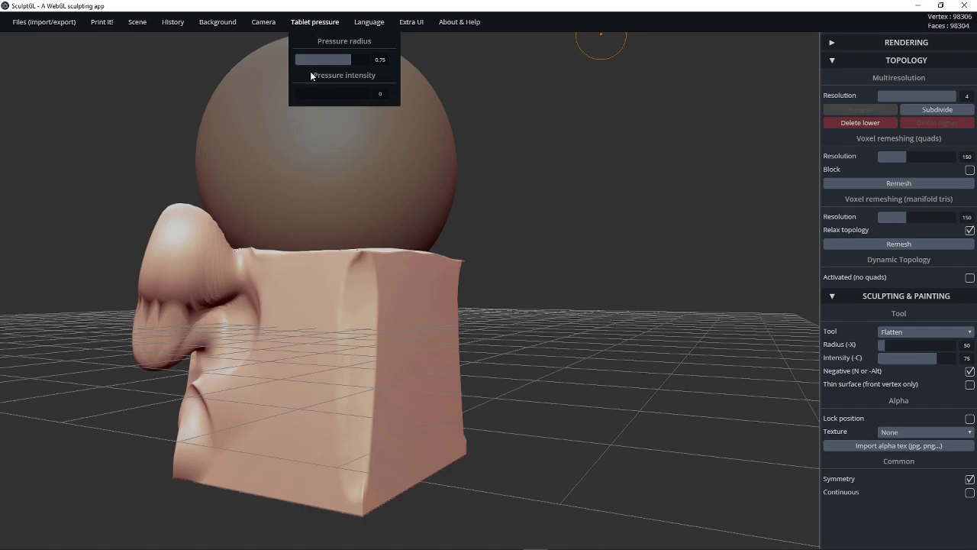
pyautogui.moveTo(630, 460); pyautogui.dragTo(656, 475)
# Step: Pinch the cube's surface along the rear vertical edge using the Pinch tool with radius 50 and intensity 75
pyautogui.click(936, 333)
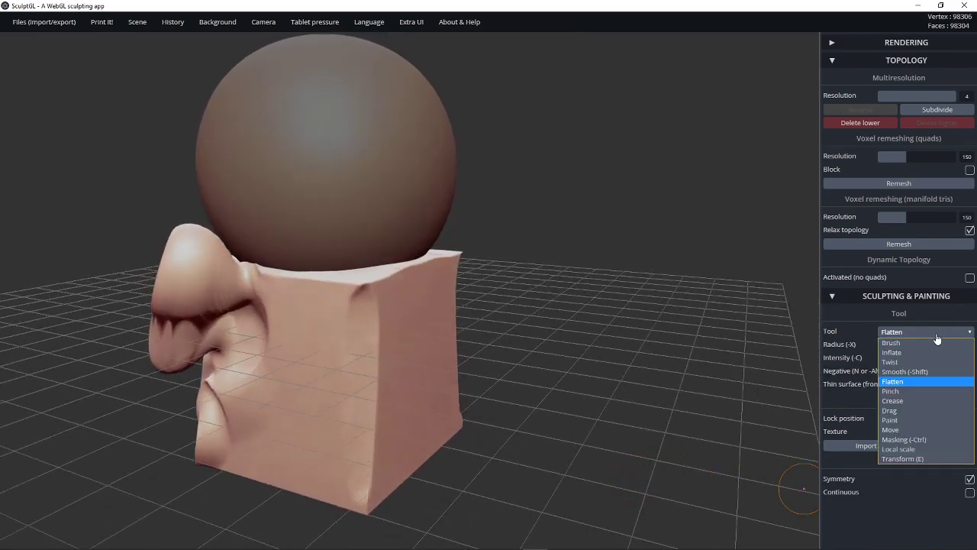
pyautogui.click(902, 391)
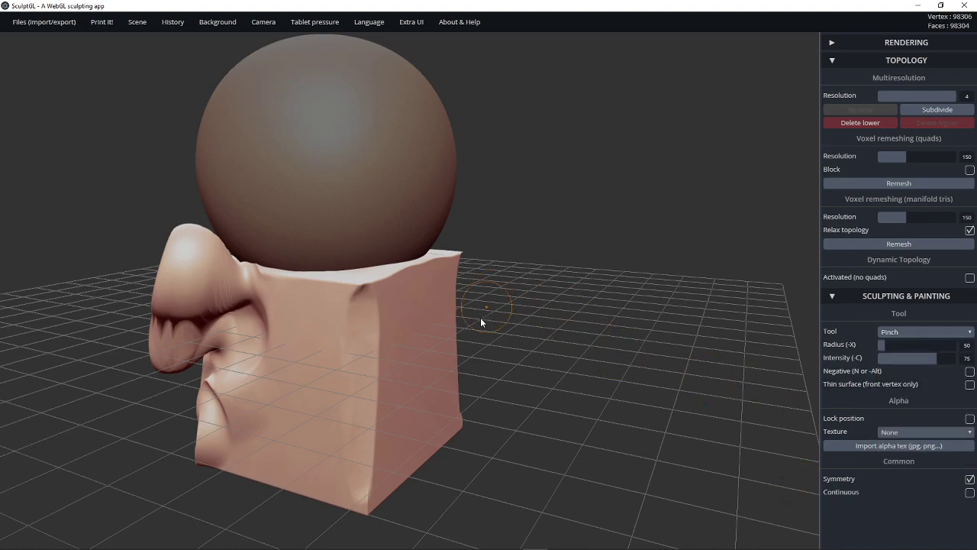
pyautogui.moveTo(480, 321); pyautogui.dragTo(412, 315)
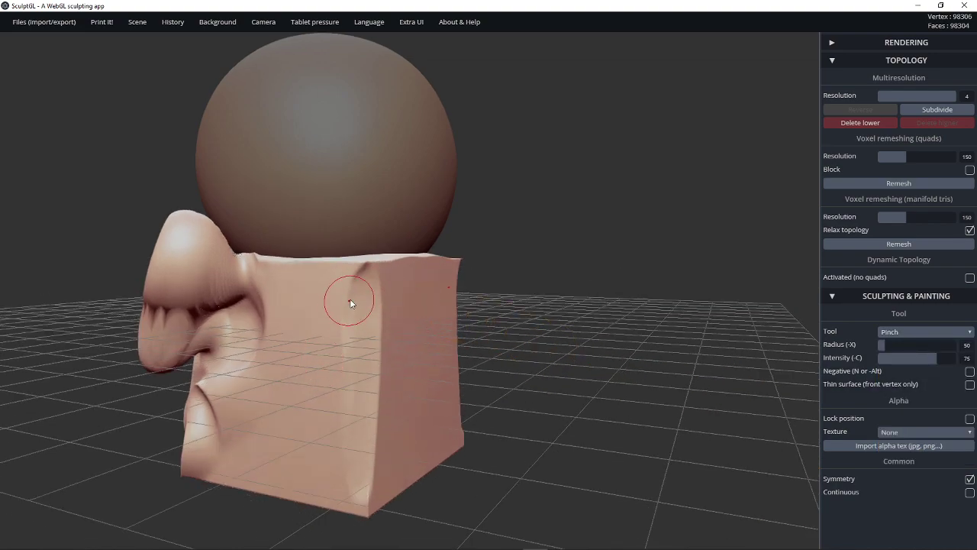
pyautogui.moveTo(412, 510); pyautogui.dragTo(458, 534)
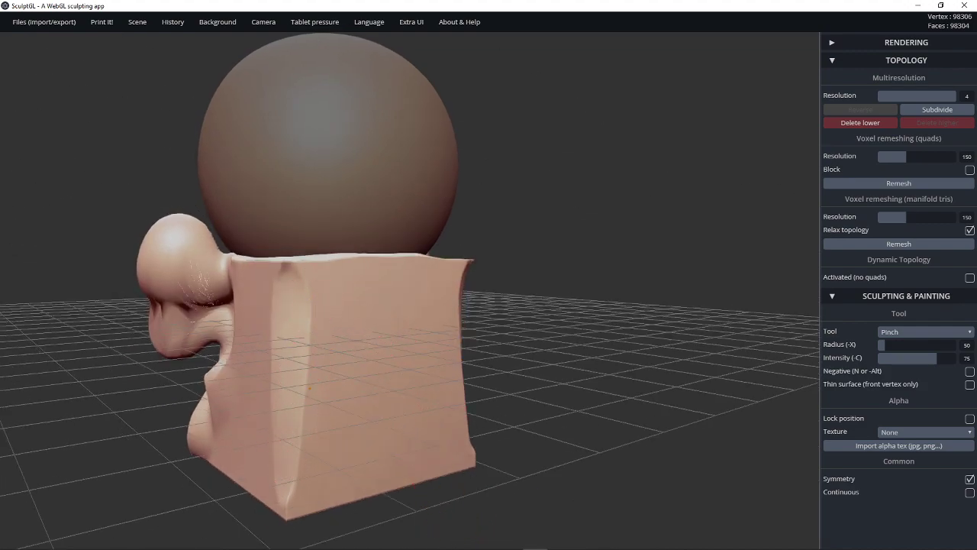
pyautogui.moveTo(348, 518); pyautogui.dragTo(648, 428)
# Step: Try pulling long symmetrical horns out of the cube's rear corners using the Drag tool with radius 150, and undo them
pyautogui.click(925, 332)
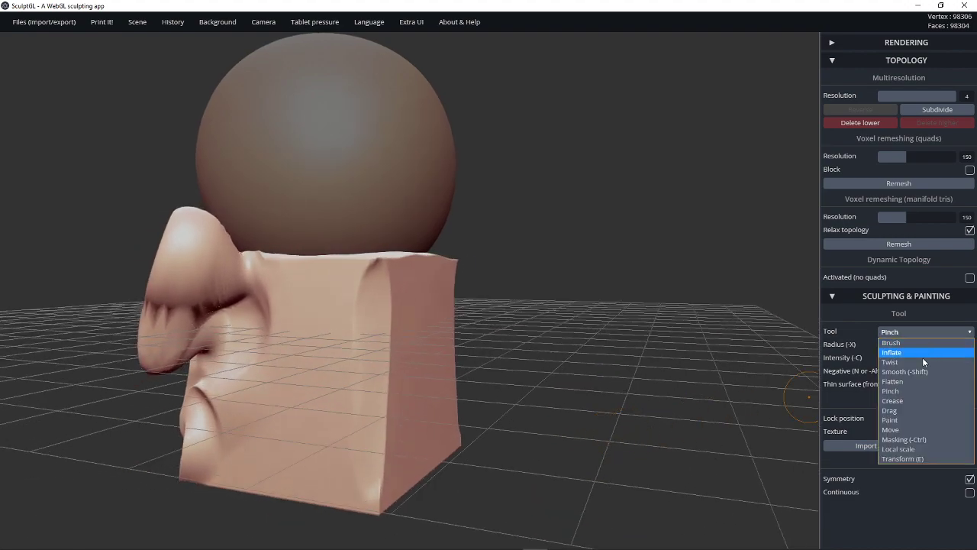
pyautogui.click(913, 413)
pyautogui.moveTo(652, 281)
pyautogui.mouseDown()
pyautogui.moveTo(720, 277)
pyautogui.moveTo(493, 242)
pyautogui.moveTo(458, 282)
pyautogui.moveTo(527, 306)
pyautogui.moveTo(664, 191)
pyautogui.moveTo(660, 90)
pyautogui.mouseUp()
pyautogui.moveTo(732, 156); pyautogui.dragTo(815, 205)
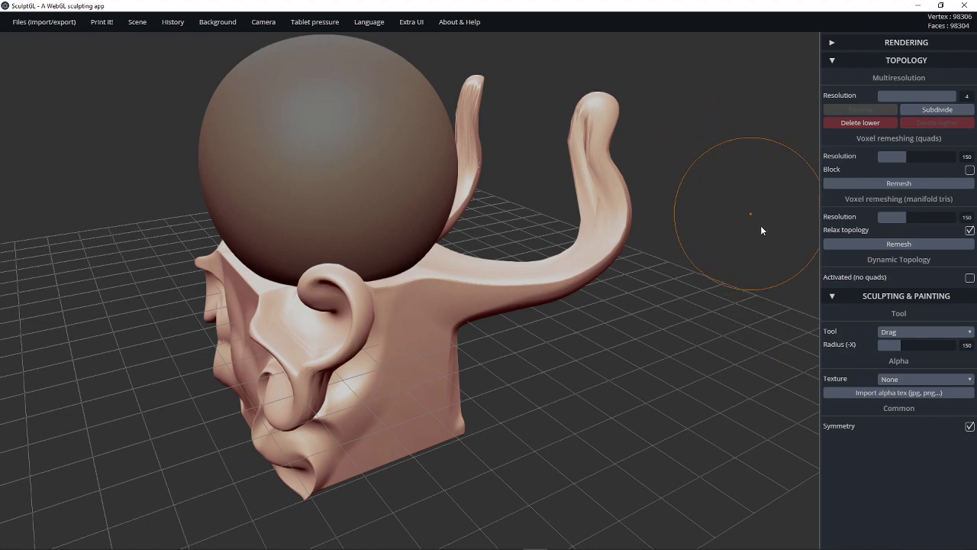
pyautogui.hotkey('ctrl', 'z')
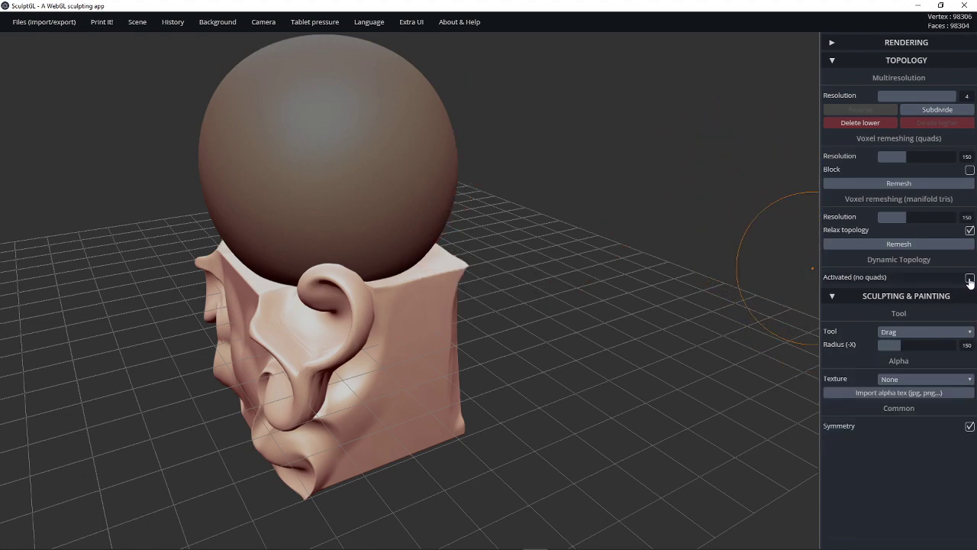
# Step: Activate dynamic topology, try pulling a long wavy tentacle from the cube's rear corner with Drag at radius 150, and undo it
pyautogui.click(969, 279)
pyautogui.moveTo(793, 257); pyautogui.dragTo(573, 244)
pyautogui.moveTo(445, 276)
pyautogui.mouseDown()
pyautogui.moveTo(571, 226)
pyautogui.moveTo(614, 120)
pyautogui.moveTo(734, 245)
pyautogui.moveTo(748, 105)
pyautogui.mouseUp()
pyautogui.moveTo(687, 70); pyautogui.dragTo(720, 88)
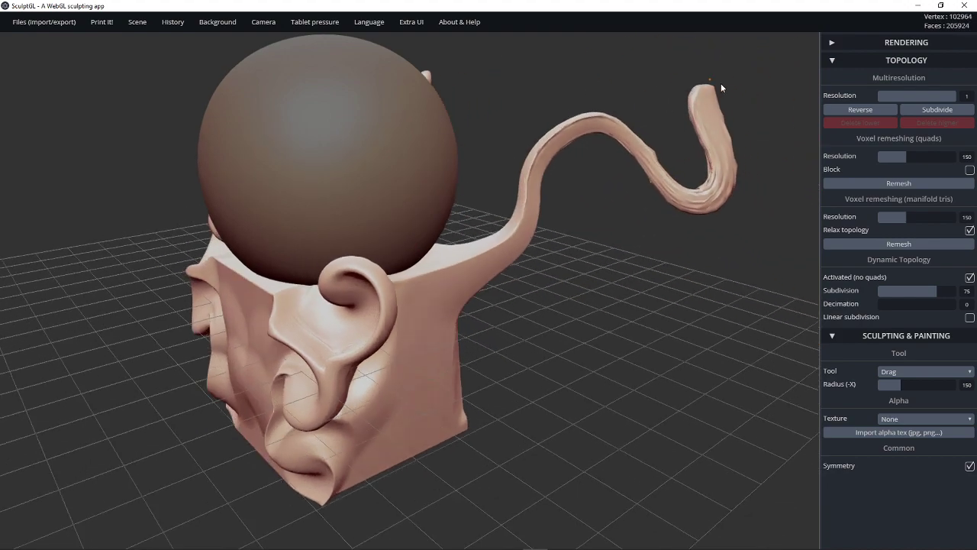
pyautogui.hotkey('ctrl', 'z')
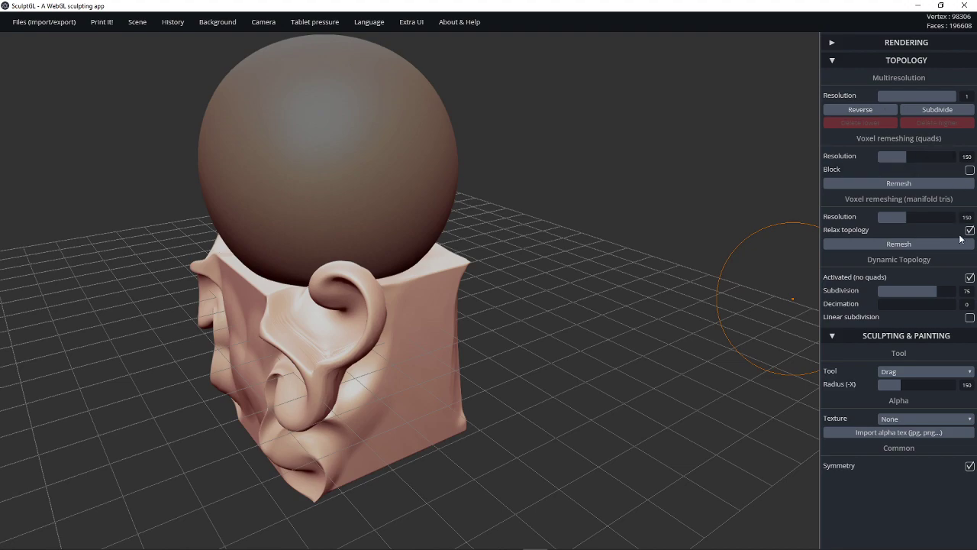
# Step: Turn dynamic topology off for the cube
pyautogui.moveTo(638, 286)
pyautogui.mouseDown()
pyautogui.moveTo(743, 263)
pyautogui.moveTo(781, 319)
pyautogui.mouseUp()
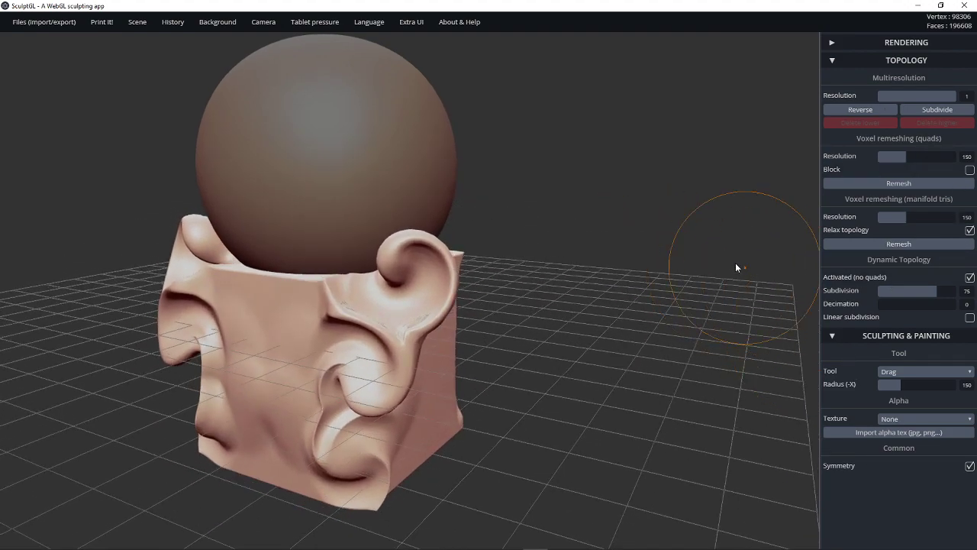
pyautogui.moveTo(707, 279); pyautogui.dragTo(648, 280)
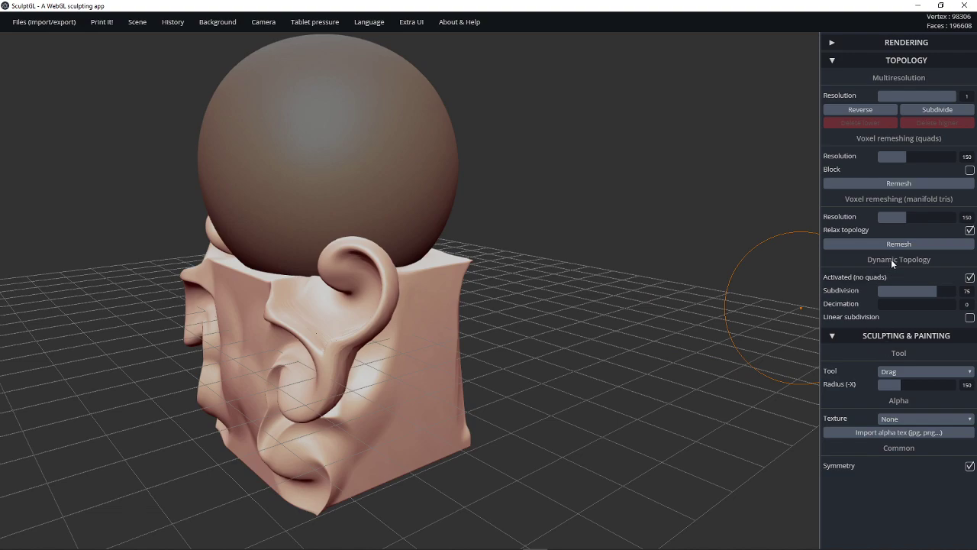
pyautogui.click(969, 277)
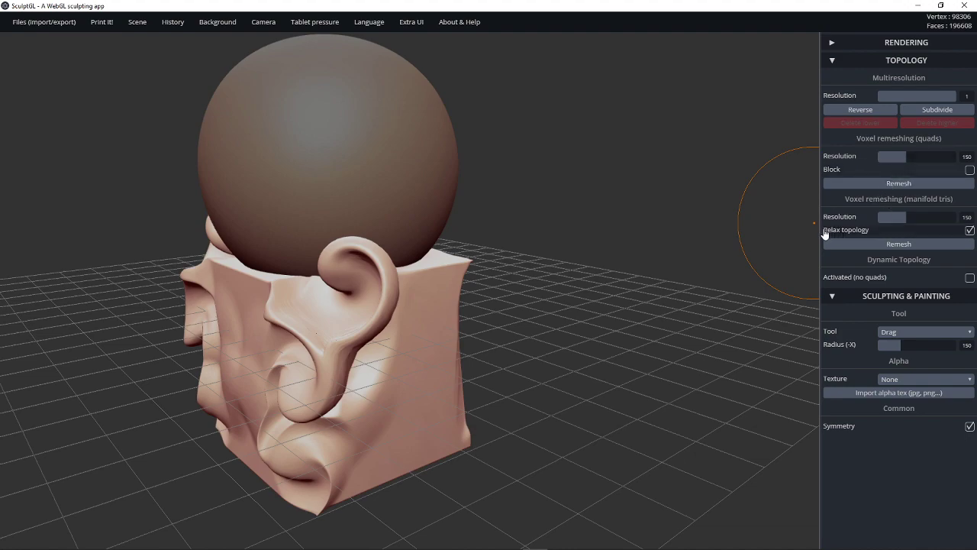
# Step: Switch the sculpting tool from Drag to Local scale
pyautogui.moveTo(794, 244)
pyautogui.mouseDown()
pyautogui.moveTo(631, 280)
pyautogui.moveTo(709, 254)
pyautogui.mouseUp()
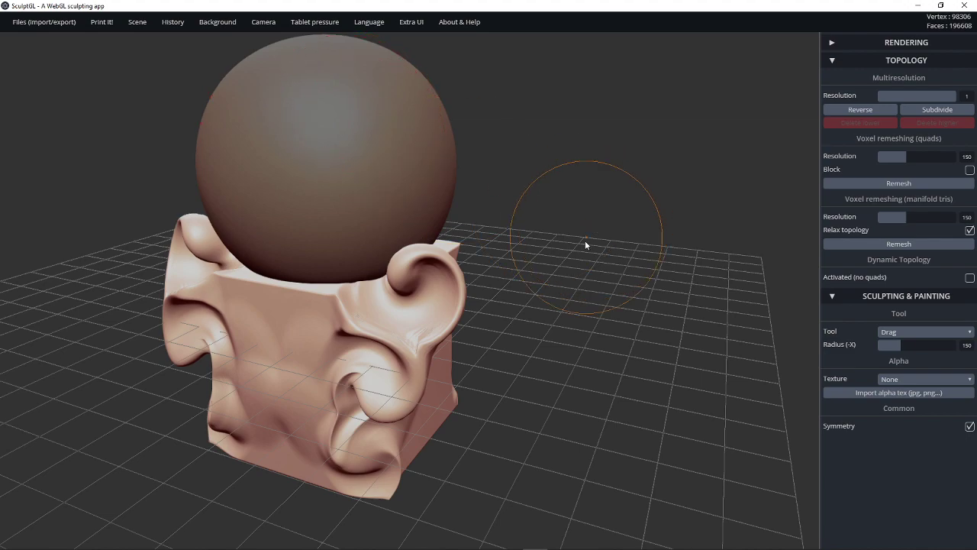
pyautogui.click(917, 333)
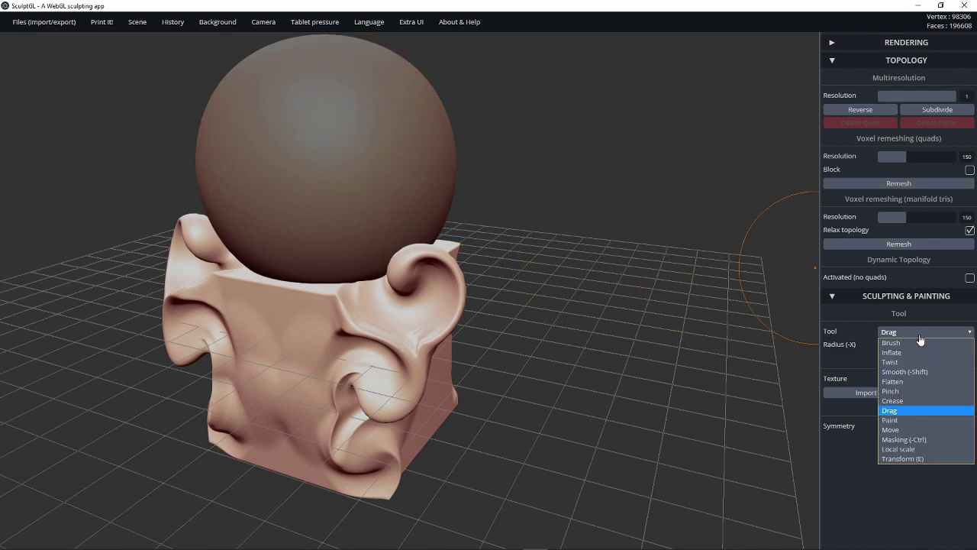
pyautogui.click(905, 449)
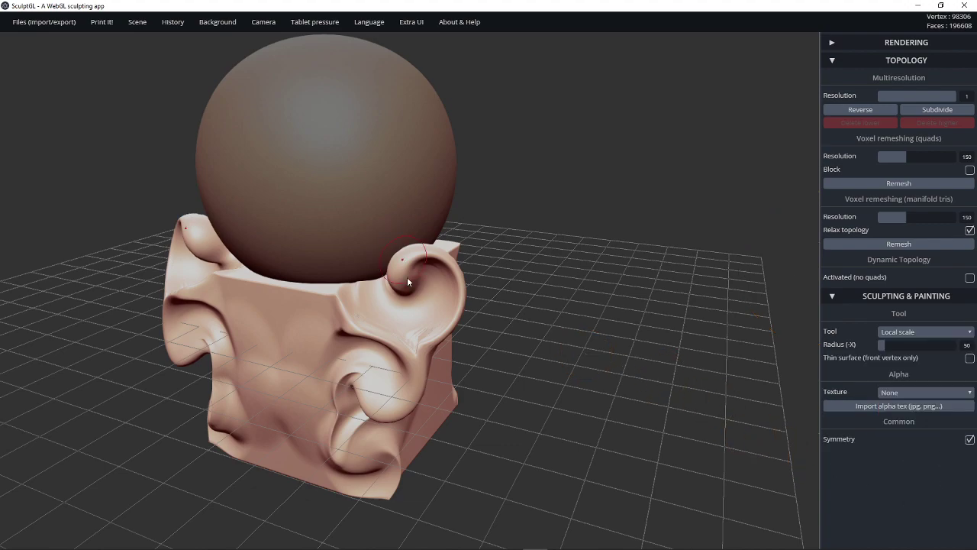
# Step: Snap the camera to the front view of the sphere and cube, again after orbiting and zooming away
pyautogui.press('f')
pyautogui.keyDown('alt'); pyautogui.moveTo(601, 349); pyautogui.dragTo(617, 295); pyautogui.keyUp('alt')
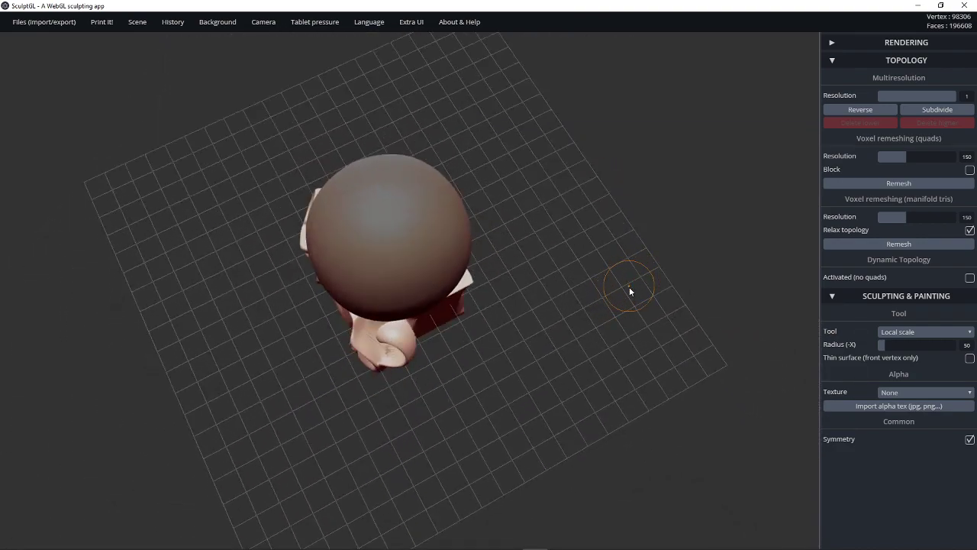
pyautogui.press('f')
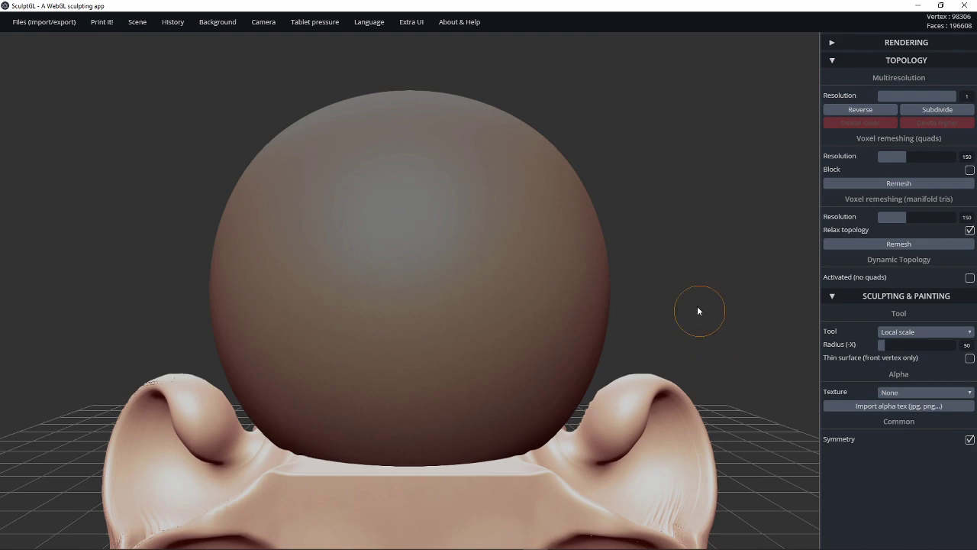
pyautogui.scroll(-4, 710, 325)
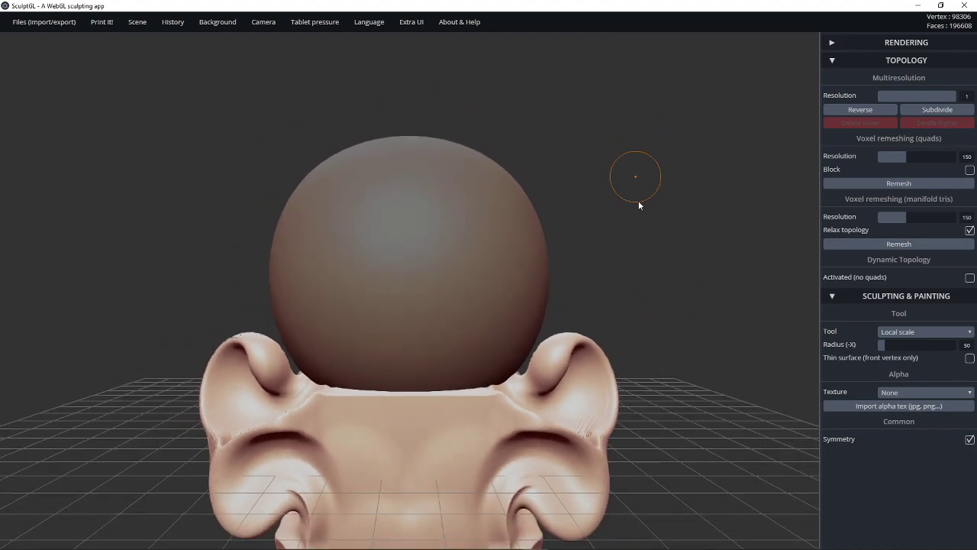
pyautogui.press('f')
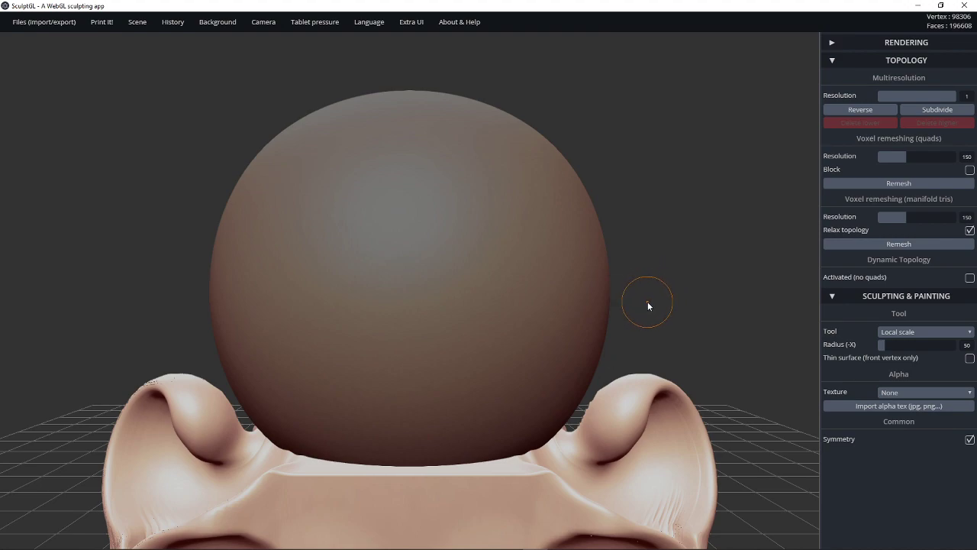
# Step: Cycle through the sculpting tools, including Twist and Pinch, and finish on the Smooth tool
pyautogui.press('ctrl')
pyautogui.press('ctrl')
pyautogui.press('3')
pyautogui.press('x')
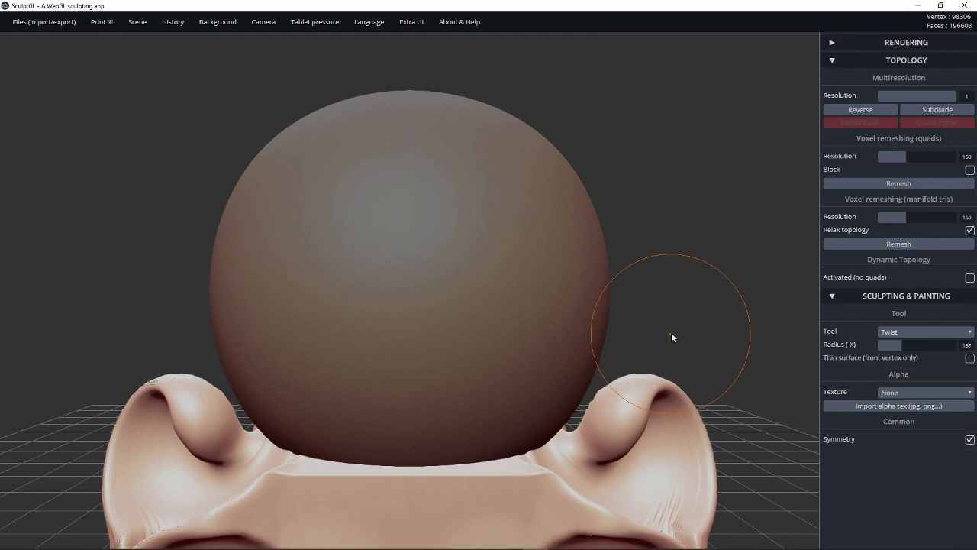
pyautogui.scroll(-3, 711, 148)
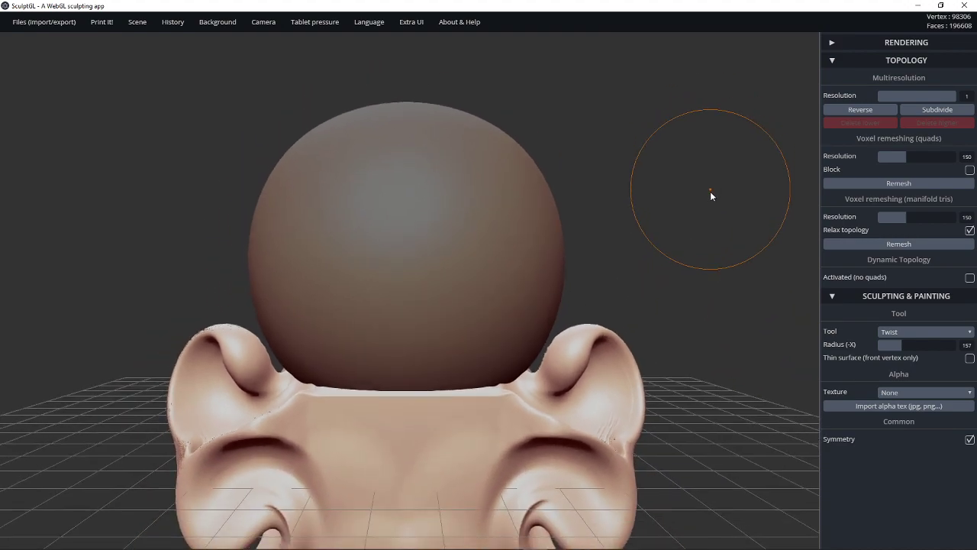
pyautogui.press('ctrl')
pyautogui.press('shift')
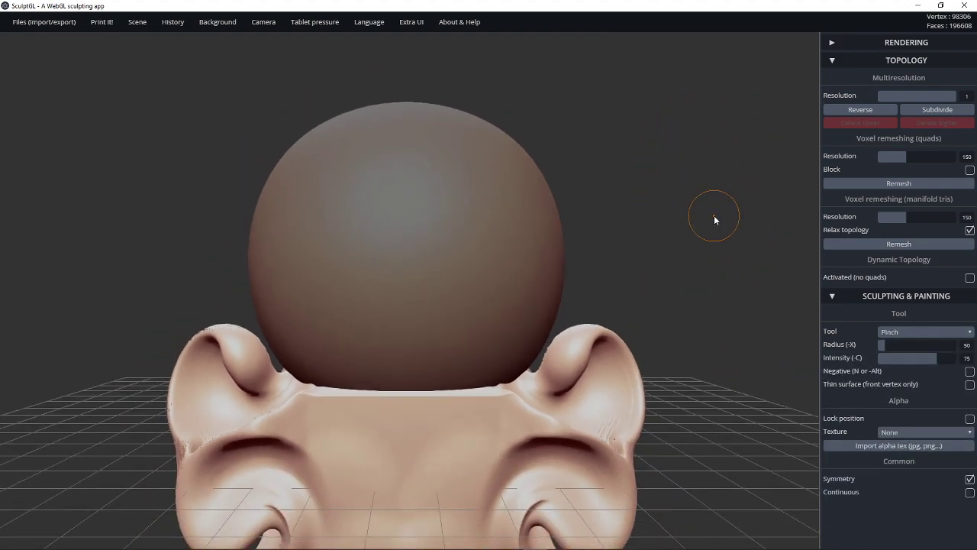
pyautogui.press('2')
pyautogui.press('4')
pyautogui.press('5')
pyautogui.press('6')
pyautogui.press('1')
pyautogui.press('2')
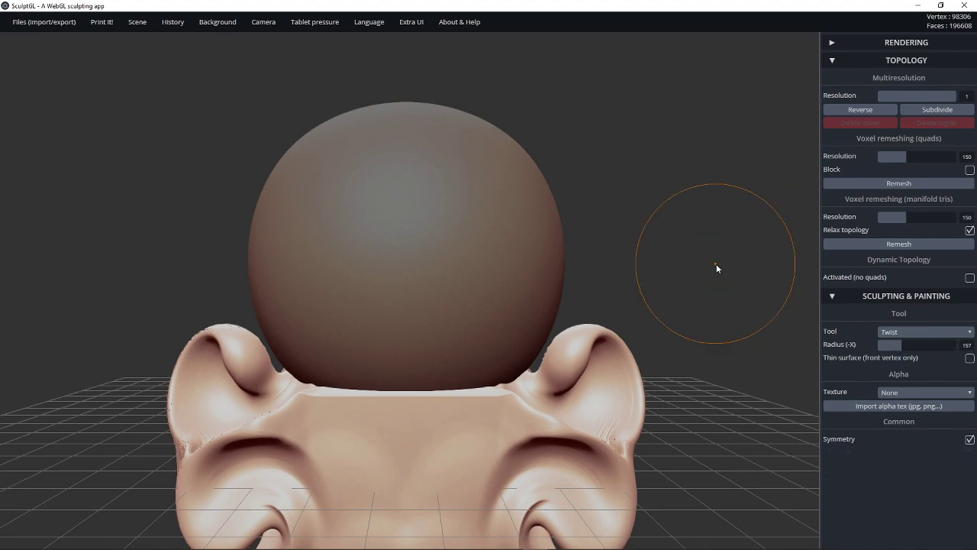
pyautogui.press('3')
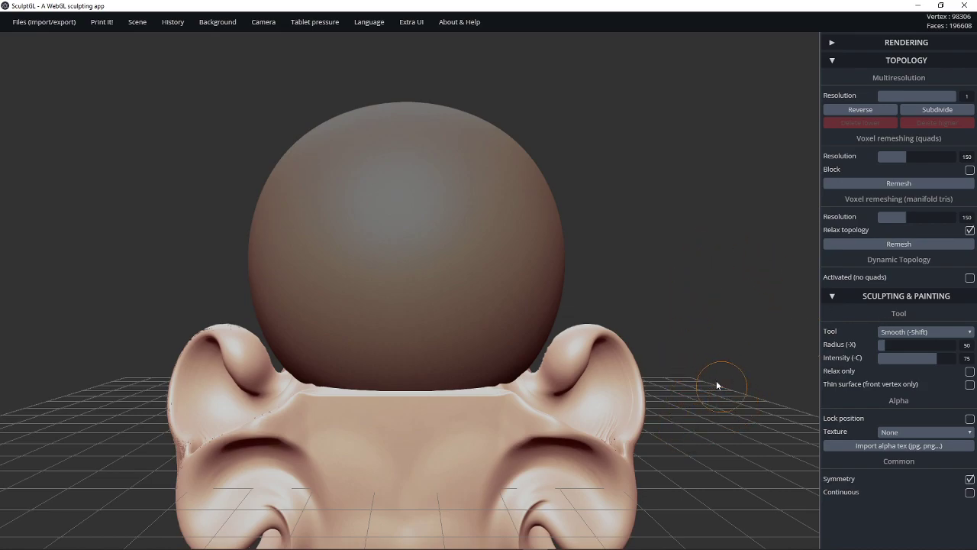
# Step: Move the cube along the vertical axis, away from the sphere, using the Transform tool
pyautogui.keyDown('alt'); pyautogui.moveTo(721, 330); pyautogui.dragTo(621, 59); pyautogui.keyUp('alt')
pyautogui.moveTo(625, 130); pyautogui.dragTo(477, 324)
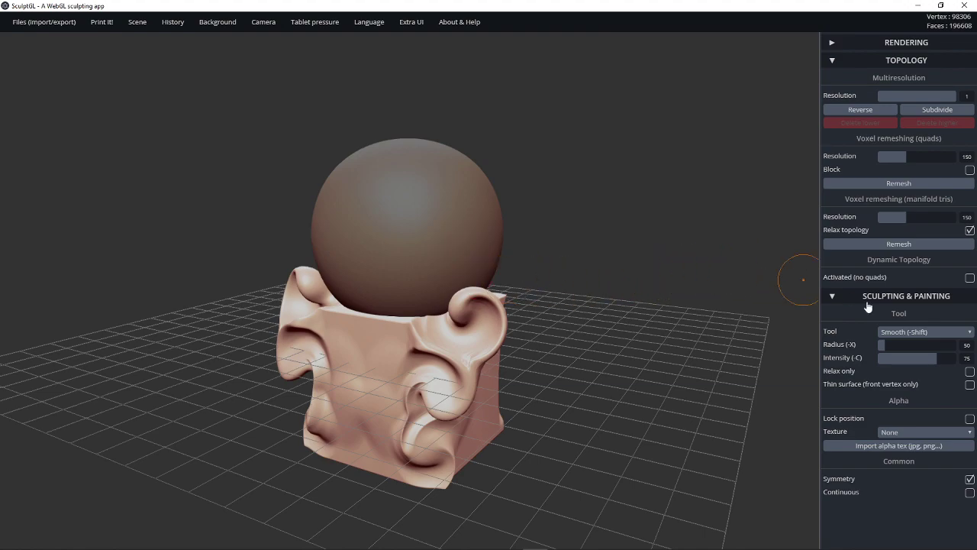
pyautogui.press('e')
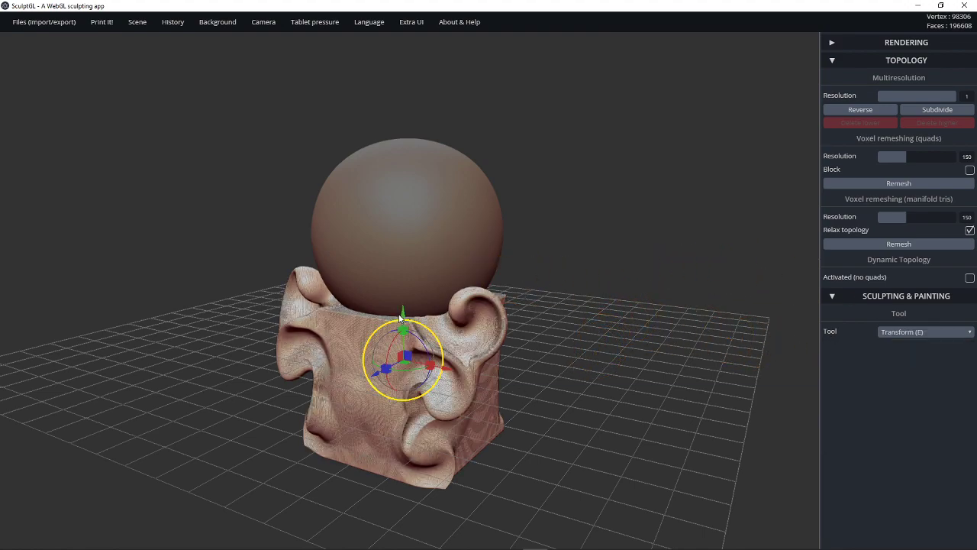
pyautogui.moveTo(399, 313); pyautogui.dragTo(394, 353)
pyautogui.click(396, 363)
pyautogui.moveTo(405, 292); pyautogui.dragTo(404, 473)
pyautogui.moveTo(627, 412); pyautogui.dragTo(566, 235)
pyautogui.keyDown('ctrl'); pyautogui.moveTo(565, 235); pyautogui.dragTo(656, 174, button='right'); pyautogui.keyUp('ctrl')
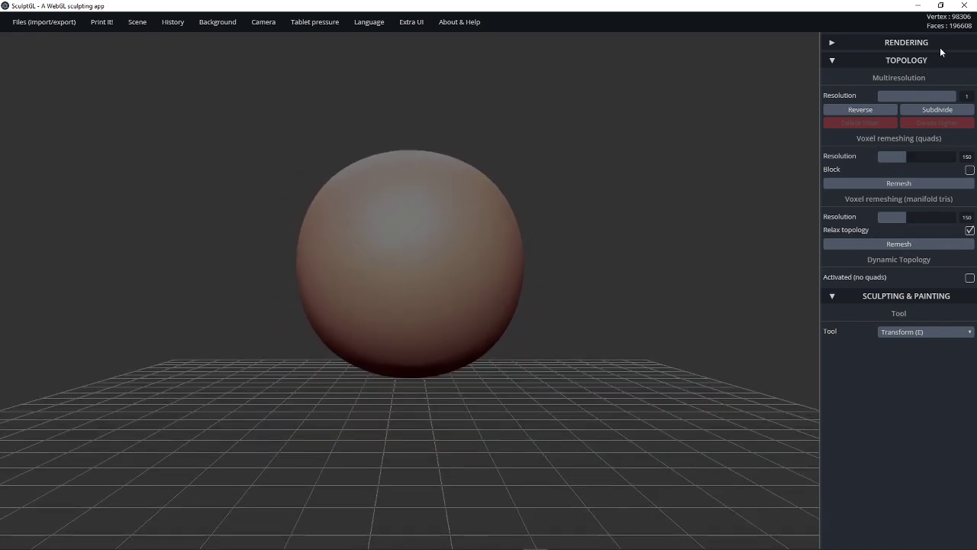
# Step: Switch the sculpting tool from Transform to Move
pyautogui.click(886, 298)
pyautogui.click(877, 297)
pyautogui.click(908, 337)
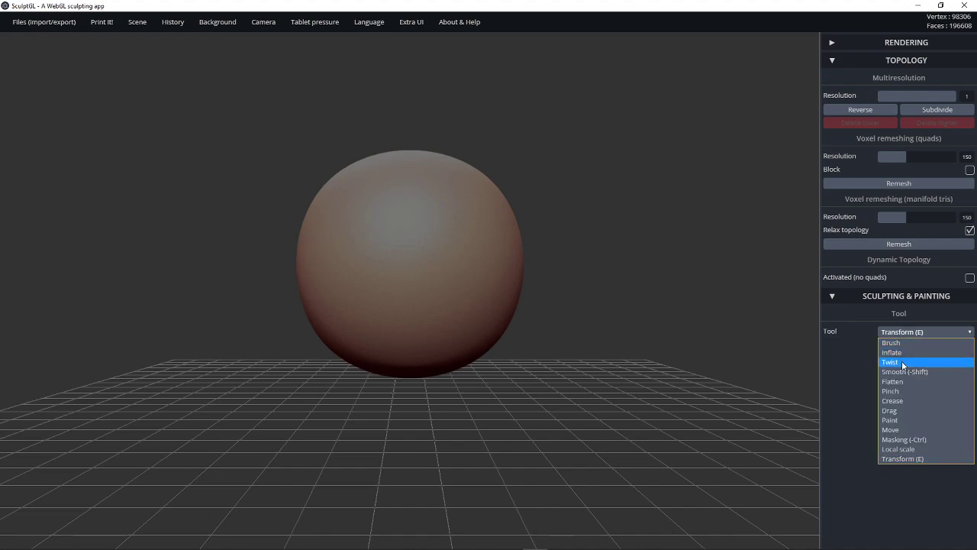
pyautogui.click(887, 427)
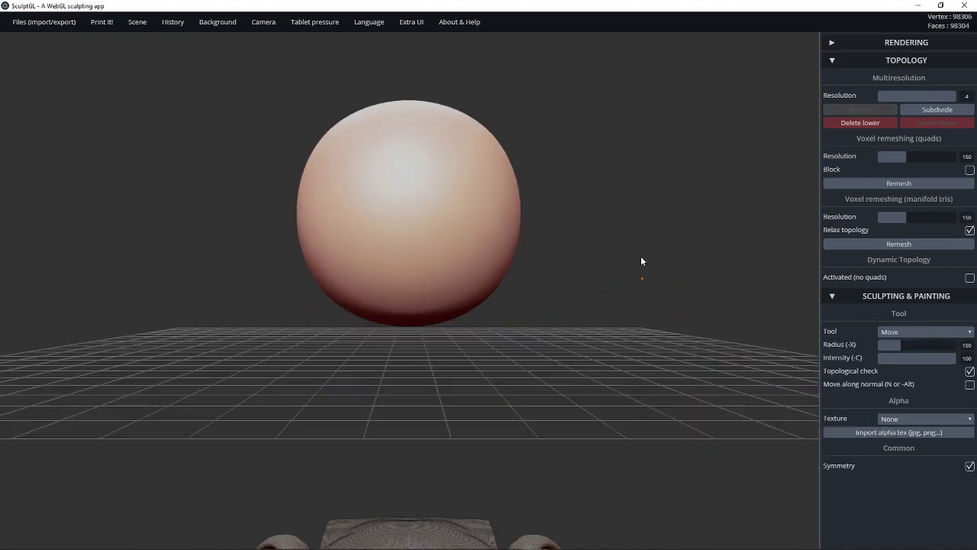
# Step: Try pulling the sphere's underside downward with the symmetric Move tool, both freely and along the surface normal
pyautogui.scroll(-3, 634, 229)
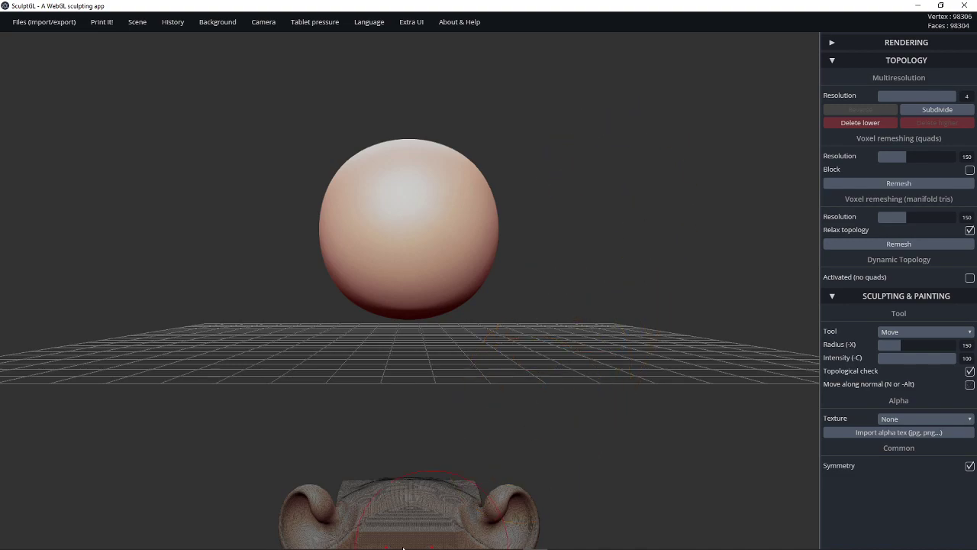
pyautogui.moveTo(664, 344); pyautogui.dragTo(647, 348)
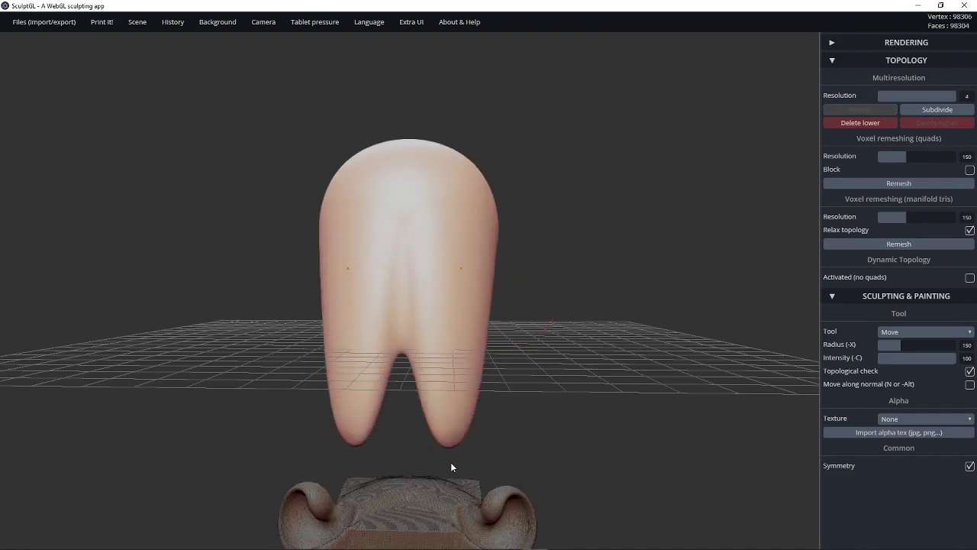
pyautogui.moveTo(451, 461)
pyautogui.mouseDown()
pyautogui.moveTo(488, 543)
pyautogui.moveTo(512, 546)
pyautogui.mouseUp()
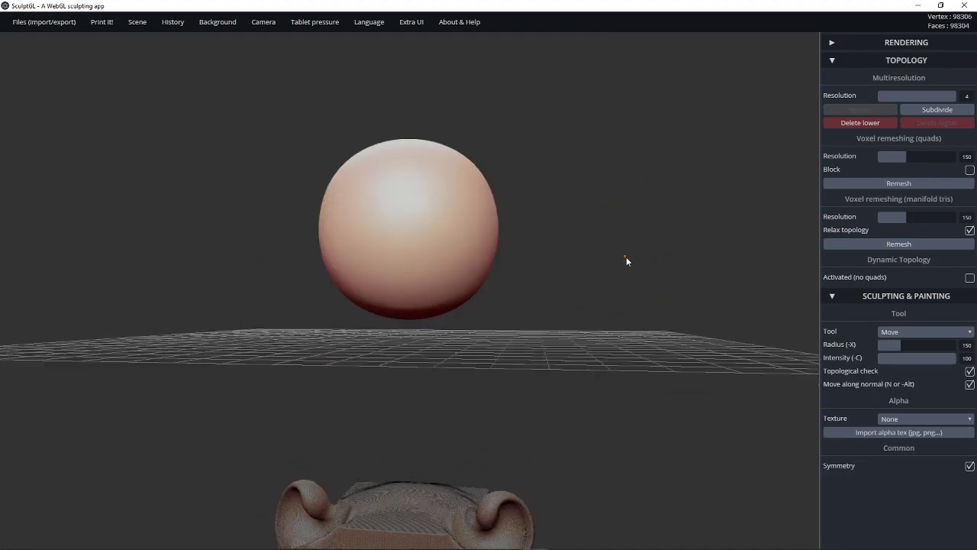
pyautogui.moveTo(628, 262); pyautogui.dragTo(641, 287)
pyautogui.moveTo(543, 290)
pyautogui.mouseDown()
pyautogui.moveTo(458, 296)
pyautogui.moveTo(608, 333)
pyautogui.moveTo(527, 334)
pyautogui.moveTo(545, 347)
pyautogui.mouseUp()
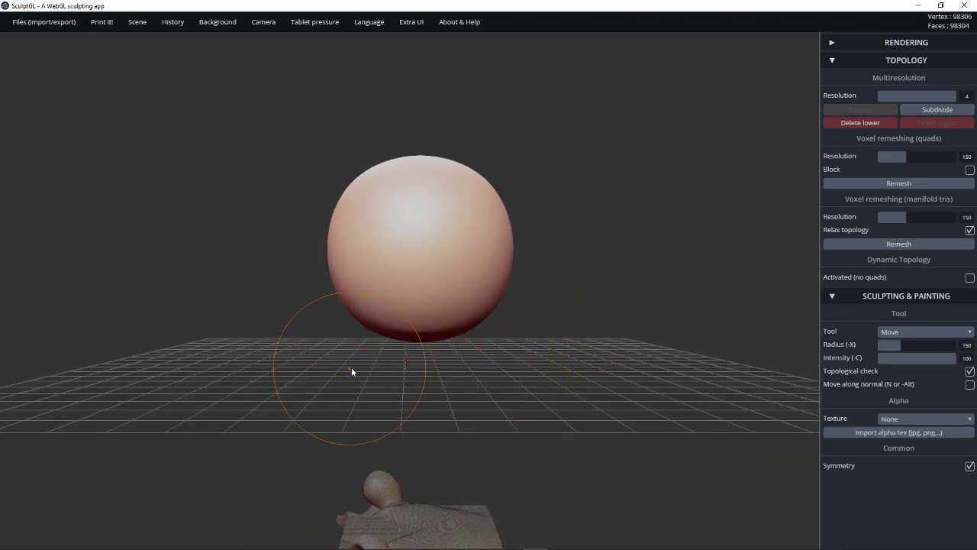
pyautogui.moveTo(432, 354)
pyautogui.mouseDown()
pyautogui.moveTo(553, 373)
pyautogui.moveTo(516, 357)
pyautogui.moveTo(433, 373)
pyautogui.mouseUp()
pyautogui.press('shift')
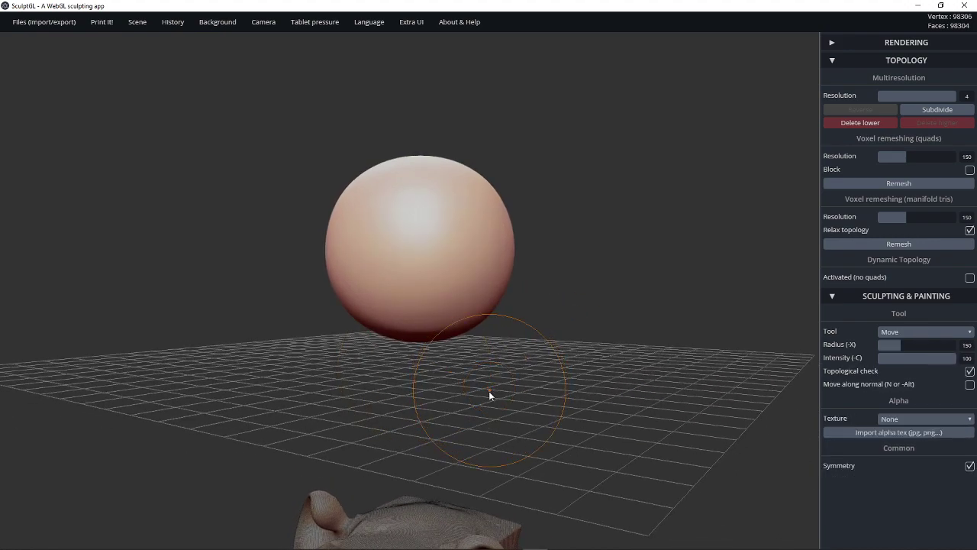
pyautogui.press('shift')
pyautogui.moveTo(462, 412); pyautogui.dragTo(506, 421)
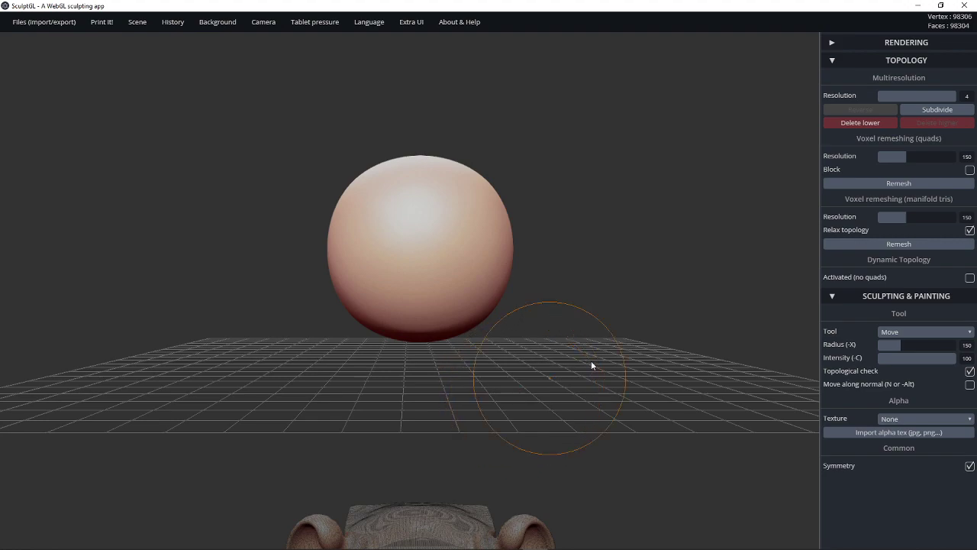
pyautogui.moveTo(590, 364)
pyautogui.mouseDown()
pyautogui.moveTo(519, 349)
pyautogui.moveTo(473, 364)
pyautogui.moveTo(351, 351)
pyautogui.mouseUp()
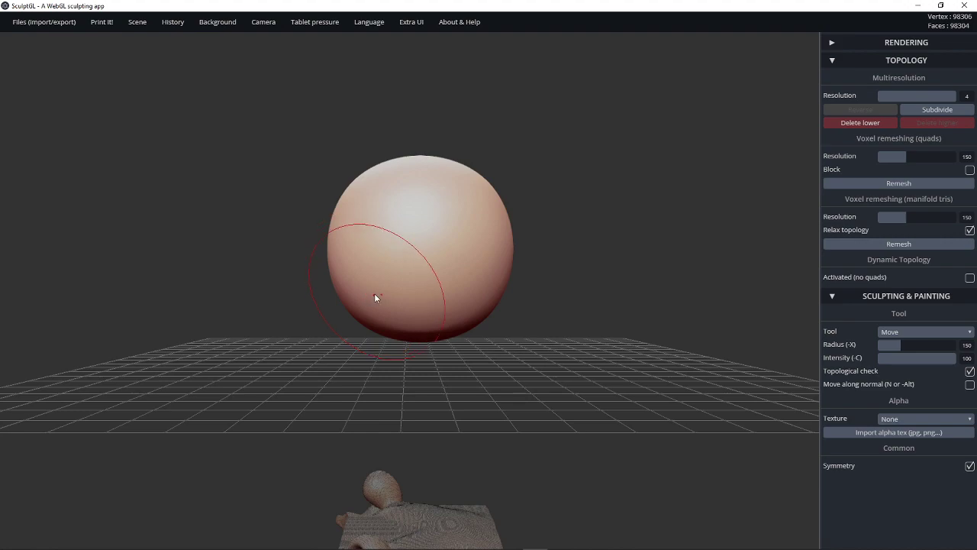
# Step: Enlarge the Move radius to 208 and, in side view, pull the sphere's lower front down into a jaw
pyautogui.press('x')
pyautogui.moveTo(394, 301)
pyautogui.mouseDown()
pyautogui.moveTo(360, 317)
pyautogui.moveTo(357, 366)
pyautogui.mouseUp()
pyautogui.moveTo(469, 436); pyautogui.dragTo(591, 434)
pyautogui.moveTo(526, 393); pyautogui.dragTo(664, 401)
pyautogui.moveTo(448, 363)
pyautogui.mouseDown()
pyautogui.moveTo(399, 381)
pyautogui.moveTo(408, 368)
pyautogui.moveTo(424, 374)
pyautogui.moveTo(405, 374)
pyautogui.mouseUp()
pyautogui.hotkey('ctrl', 'z')
pyautogui.hotkey('ctrl', 'z')
pyautogui.keyDown('shift'); pyautogui.moveTo(508, 403); pyautogui.dragTo(438, 361); pyautogui.keyUp('shift')
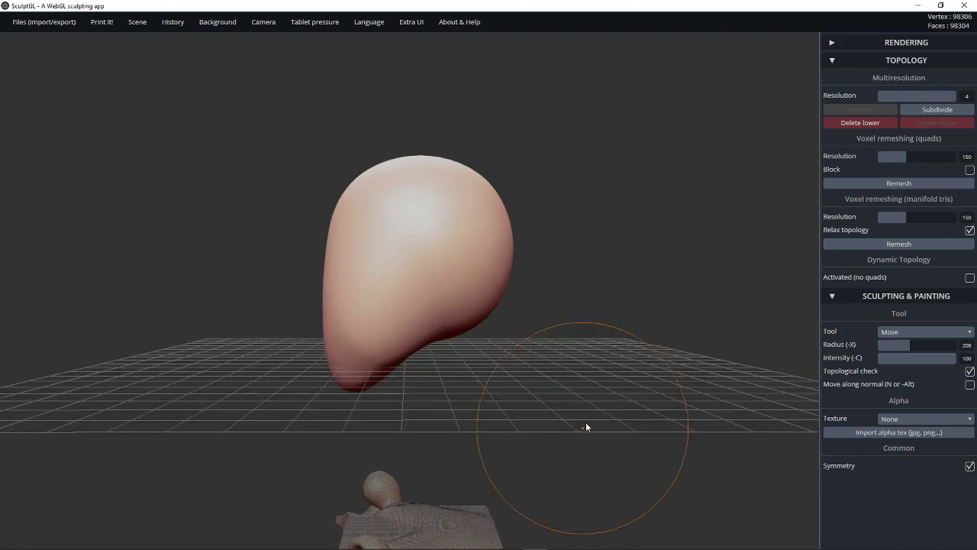
# Step: Widen and round the jaw with the Move tool so the head tapers like an egg
pyautogui.moveTo(587, 425)
pyautogui.mouseDown()
pyautogui.moveTo(698, 419)
pyautogui.moveTo(427, 291)
pyautogui.mouseUp()
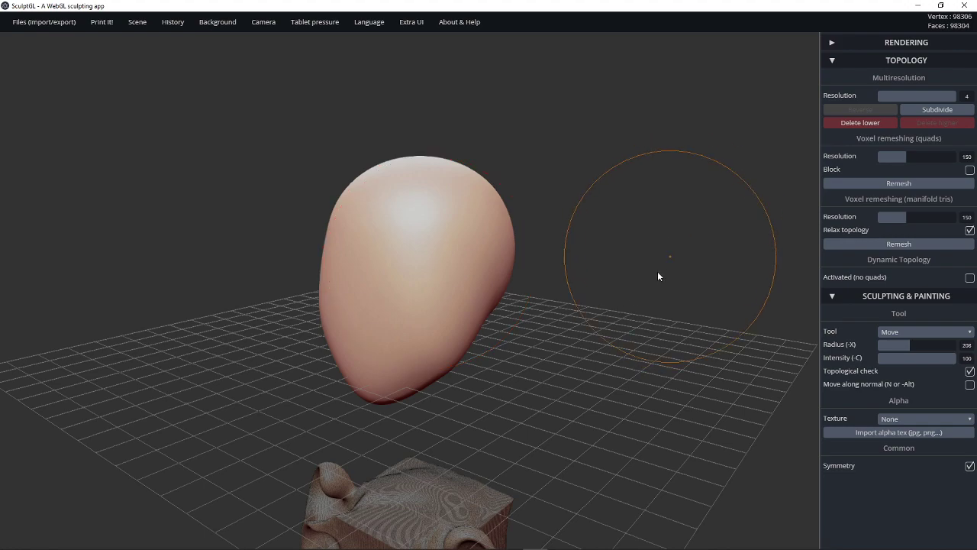
pyautogui.moveTo(647, 249); pyautogui.dragTo(508, 381)
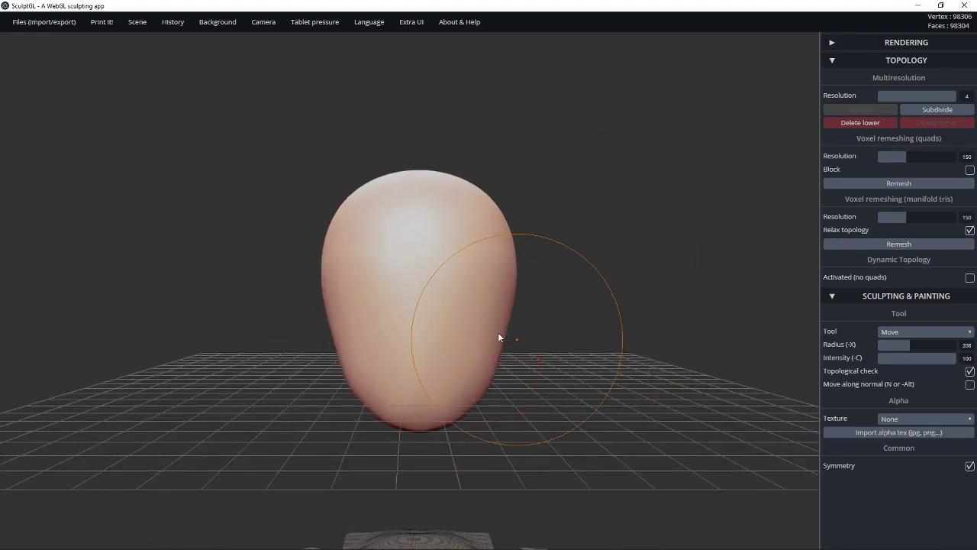
pyautogui.press('shift')
pyautogui.press('shift')
# Step: Switch to the Brush tool with radius 44 and carve symmetrical eye sockets in negative mode
pyautogui.press('1')
pyautogui.press('x')
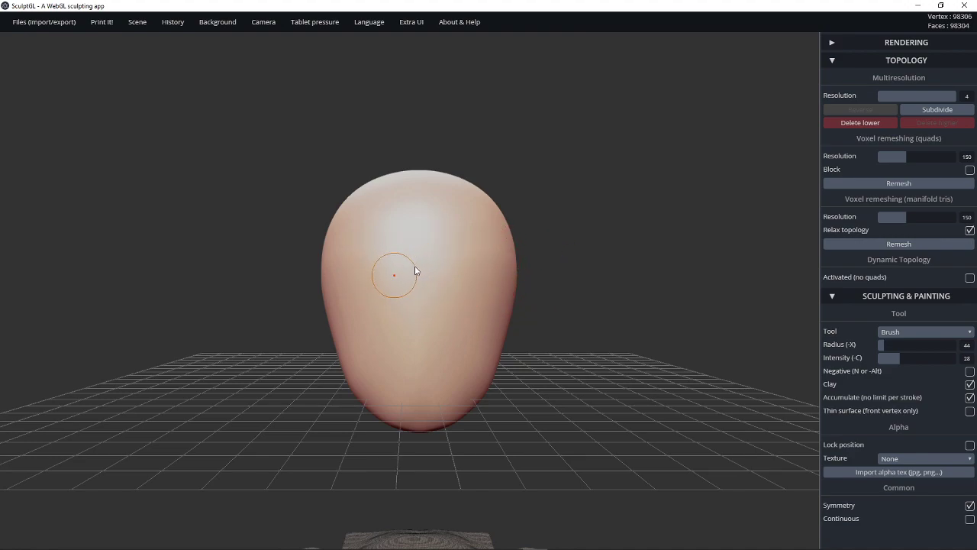
pyautogui.press('n')
pyautogui.moveTo(445, 290)
pyautogui.mouseDown()
pyautogui.moveTo(473, 276)
pyautogui.moveTo(454, 260)
pyautogui.moveTo(472, 257)
pyautogui.moveTo(458, 267)
pyautogui.moveTo(465, 282)
pyautogui.mouseUp()
# Step: Turn negative mode off and build up the cheekbone ridges around and behind the eye sockets
pyautogui.press('n')
pyautogui.moveTo(610, 294); pyautogui.dragTo(540, 304)
pyautogui.moveTo(404, 253); pyautogui.dragTo(481, 275)
pyautogui.moveTo(561, 287)
pyautogui.mouseDown()
pyautogui.moveTo(432, 296)
pyautogui.moveTo(510, 352)
pyautogui.moveTo(391, 313)
pyautogui.moveTo(343, 330)
pyautogui.mouseUp()
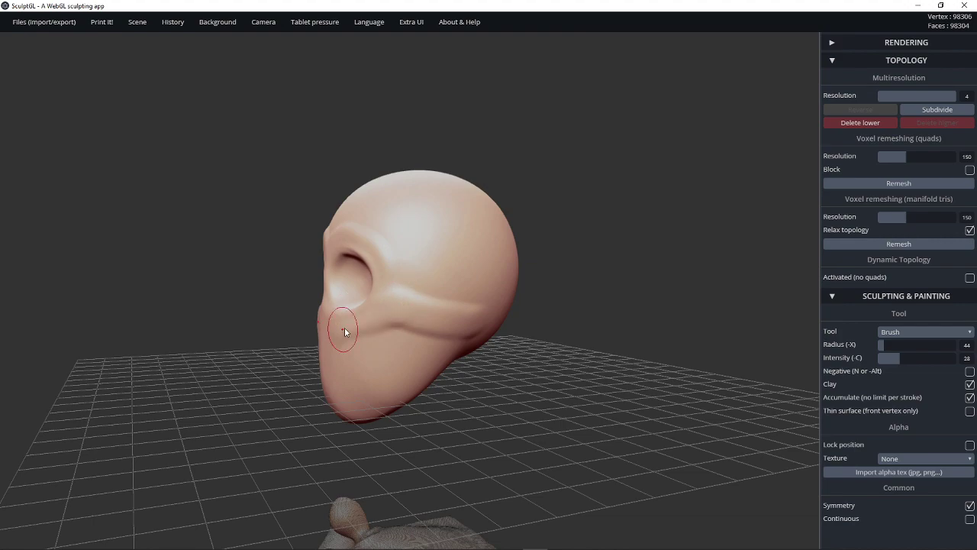
# Step: Turn negative mode on and carve the temple hollows on the sides of the skull
pyautogui.moveTo(591, 220); pyautogui.dragTo(572, 241)
pyautogui.moveTo(390, 249); pyautogui.dragTo(458, 210)
pyautogui.moveTo(600, 199); pyautogui.dragTo(609, 200)
pyautogui.press('n')
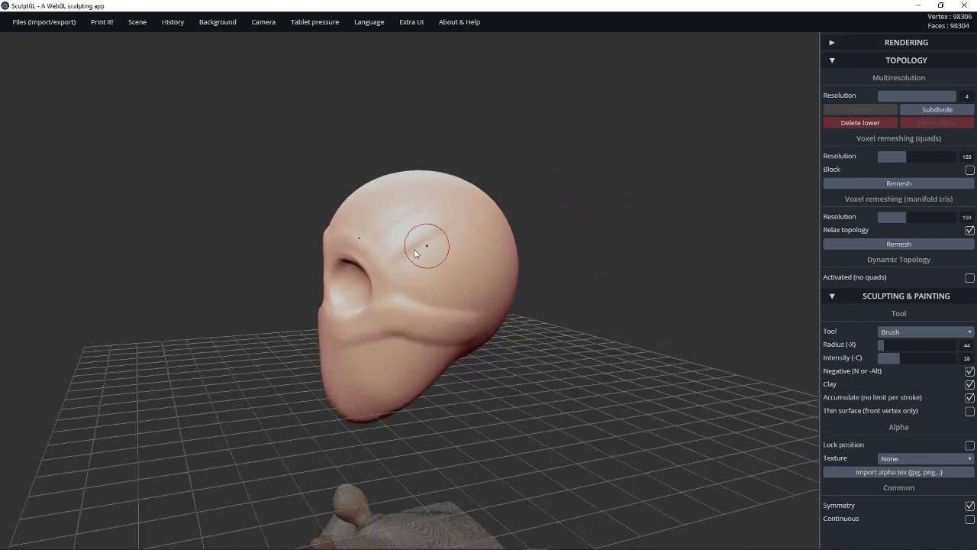
pyautogui.moveTo(405, 267)
pyautogui.mouseDown()
pyautogui.moveTo(409, 290)
pyautogui.moveTo(462, 306)
pyautogui.mouseUp()
pyautogui.moveTo(400, 263)
pyautogui.mouseDown()
pyautogui.moveTo(432, 253)
pyautogui.moveTo(438, 227)
pyautogui.moveTo(460, 273)
pyautogui.moveTo(489, 271)
pyautogui.mouseUp()
# Step: Carve hollows beneath the cheekbones with the negative Brush
pyautogui.press('n')
pyautogui.moveTo(597, 239)
pyautogui.mouseDown()
pyautogui.moveTo(636, 238)
pyautogui.moveTo(611, 286)
pyautogui.moveTo(602, 259)
pyautogui.moveTo(539, 282)
pyautogui.moveTo(453, 222)
pyautogui.moveTo(508, 244)
pyautogui.moveTo(504, 264)
pyautogui.mouseUp()
pyautogui.press('n')
pyautogui.moveTo(436, 310); pyautogui.dragTo(422, 293, button='right')
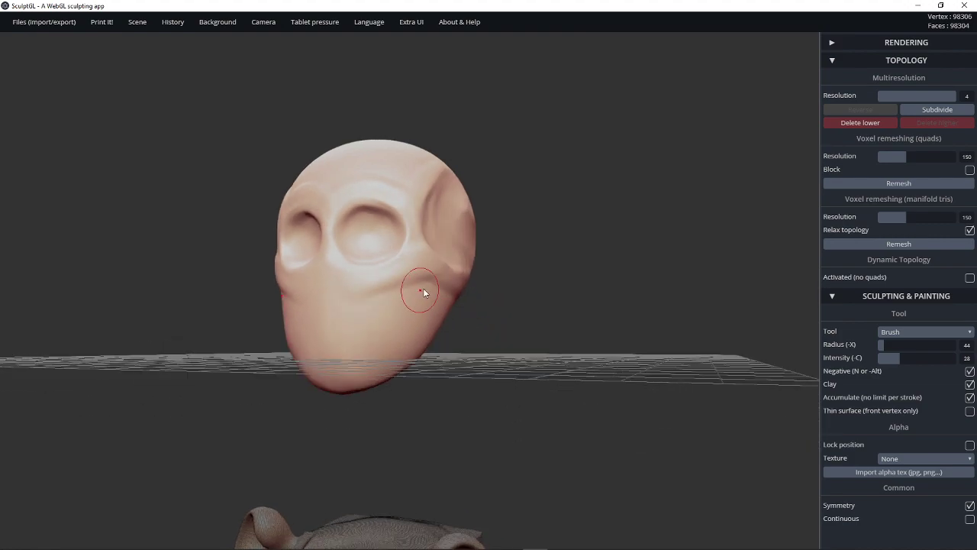
pyautogui.moveTo(423, 292); pyautogui.dragTo(399, 304)
pyautogui.moveTo(489, 324)
pyautogui.mouseDown()
pyautogui.moveTo(501, 328)
pyautogui.moveTo(392, 312)
pyautogui.moveTo(458, 323)
pyautogui.mouseUp()
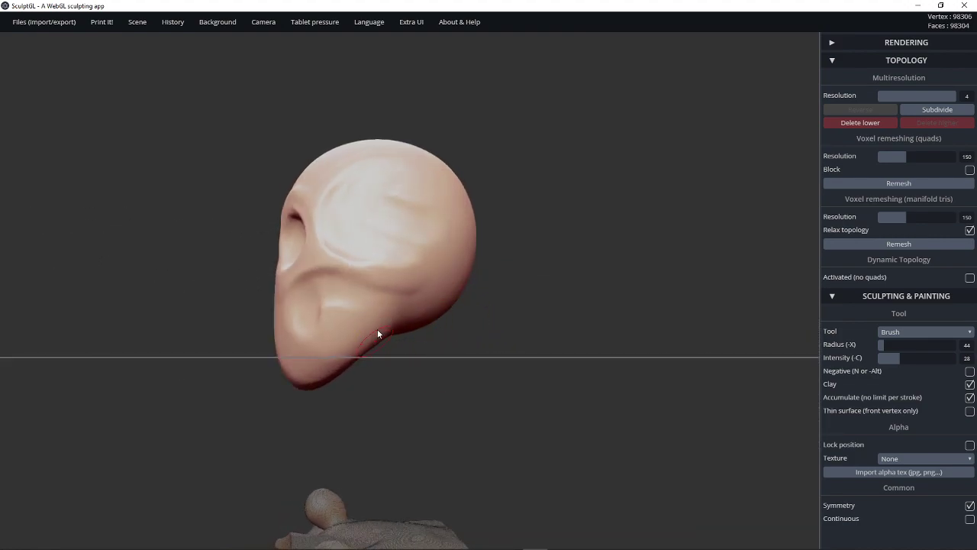
# Step: Build up the jawline and chin along the skull's lower edge with the positive Brush
pyautogui.moveTo(378, 332); pyautogui.dragTo(378, 353, button='right')
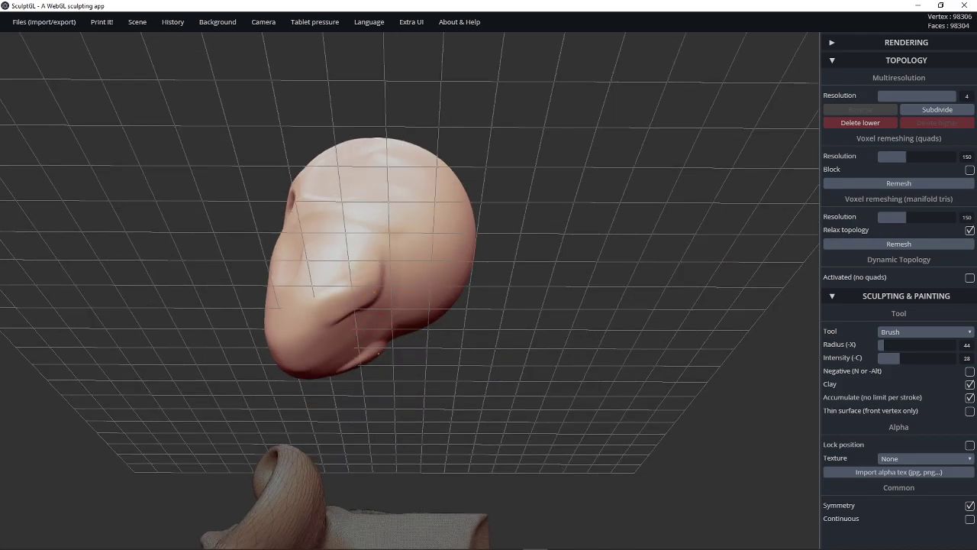
pyautogui.moveTo(375, 292)
pyautogui.mouseDown()
pyautogui.moveTo(331, 324)
pyautogui.moveTo(370, 268)
pyautogui.mouseUp()
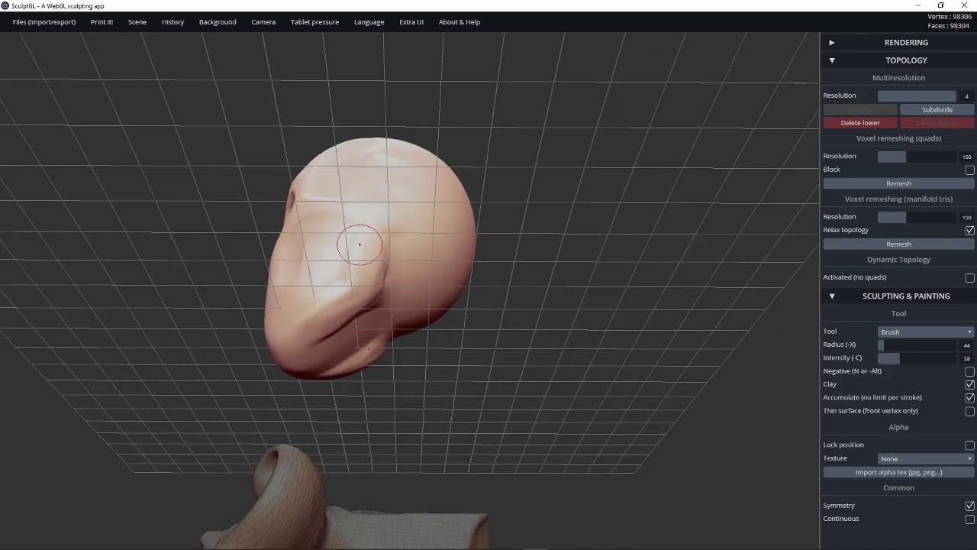
pyautogui.moveTo(359, 243); pyautogui.dragTo(491, 348, button='right')
pyautogui.moveTo(357, 284)
pyautogui.keyDown('alt'); pyautogui.mouseDown()
pyautogui.moveTo(353, 309)
pyautogui.moveTo(333, 332)
pyautogui.mouseUp(); pyautogui.keyUp('alt')
pyautogui.moveTo(436, 350)
pyautogui.mouseDown()
pyautogui.moveTo(643, 419)
pyautogui.moveTo(517, 308)
pyautogui.moveTo(317, 301)
pyautogui.moveTo(331, 325)
pyautogui.moveTo(352, 313)
pyautogui.mouseUp()
pyautogui.moveTo(393, 354); pyautogui.dragTo(337, 303)
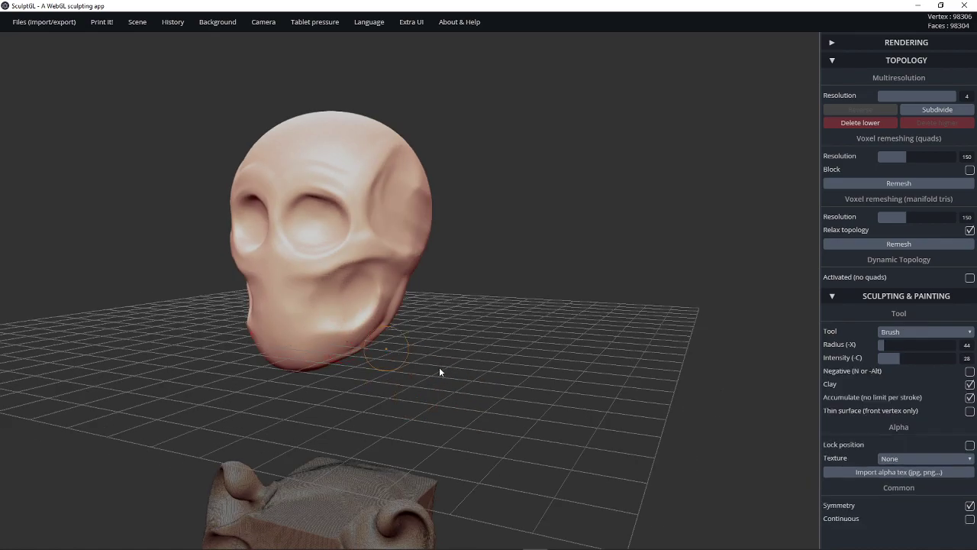
pyautogui.moveTo(441, 370)
pyautogui.mouseDown()
pyautogui.moveTo(396, 376)
pyautogui.moveTo(390, 340)
pyautogui.moveTo(367, 362)
pyautogui.mouseUp()
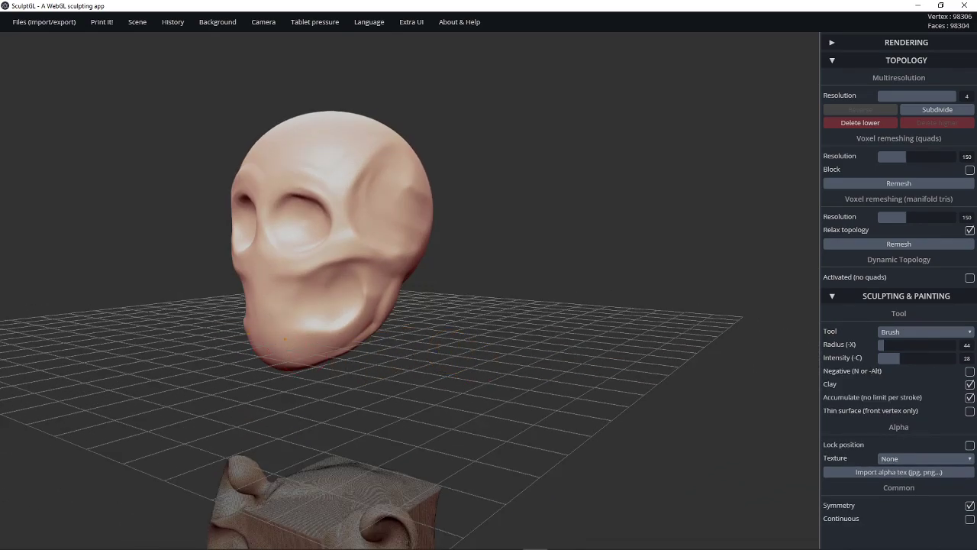
pyautogui.moveTo(256, 343)
pyautogui.mouseDown()
pyautogui.moveTo(321, 356)
pyautogui.moveTo(364, 341)
pyautogui.moveTo(460, 383)
pyautogui.moveTo(352, 249)
pyautogui.mouseUp()
# Step: Shape the forehead and brow ridges with the Brush and smooth the transitions
pyautogui.moveTo(547, 197)
pyautogui.keyDown('alt'); pyautogui.mouseDown()
pyautogui.moveTo(551, 218)
pyautogui.moveTo(534, 251)
pyautogui.moveTo(556, 272)
pyautogui.mouseUp(); pyautogui.keyUp('alt')
pyautogui.moveTo(314, 254)
pyautogui.keyDown('alt'); pyautogui.mouseDown()
pyautogui.moveTo(302, 266)
pyautogui.moveTo(381, 239)
pyautogui.moveTo(373, 278)
pyautogui.mouseUp(); pyautogui.keyUp('alt')
pyautogui.moveTo(485, 251); pyautogui.dragTo(422, 238)
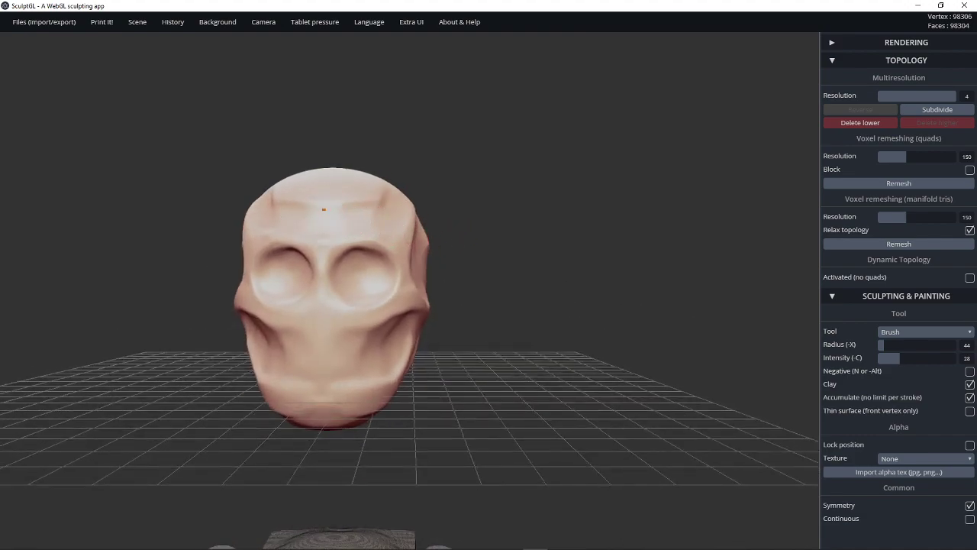
pyautogui.moveTo(305, 217); pyautogui.dragTo(349, 192)
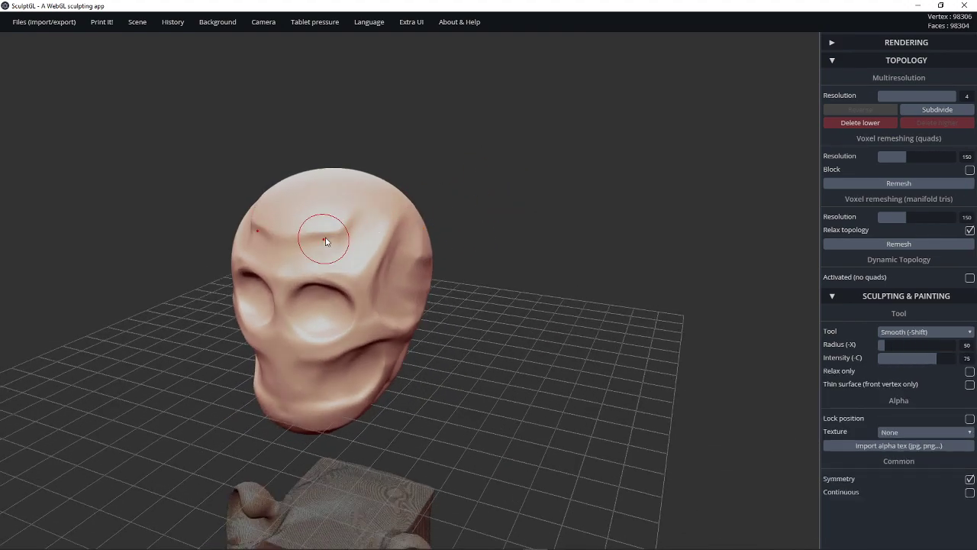
pyautogui.moveTo(323, 233)
pyautogui.mouseDown()
pyautogui.moveTo(349, 211)
pyautogui.moveTo(353, 222)
pyautogui.mouseUp()
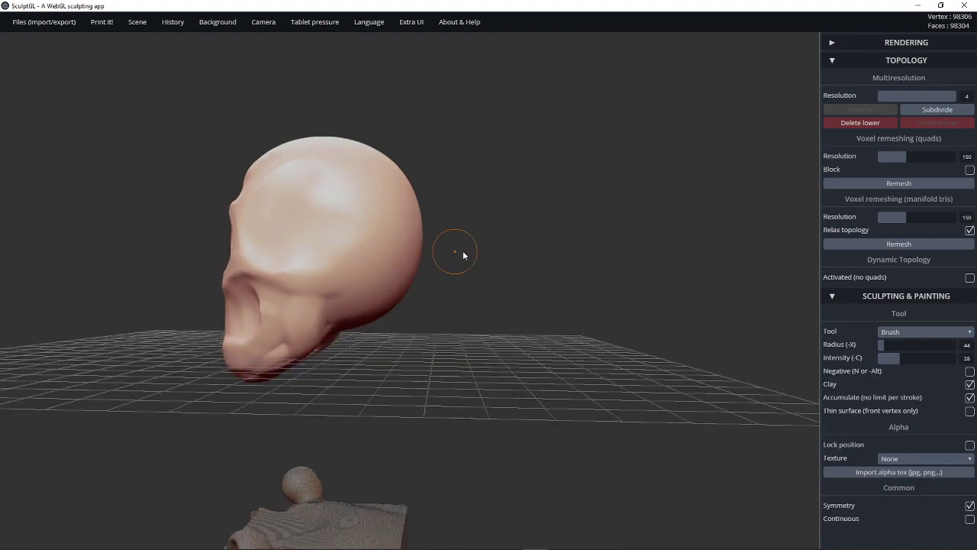
pyautogui.moveTo(402, 351)
pyautogui.mouseDown()
pyautogui.moveTo(628, 275)
pyautogui.moveTo(446, 377)
pyautogui.mouseUp()
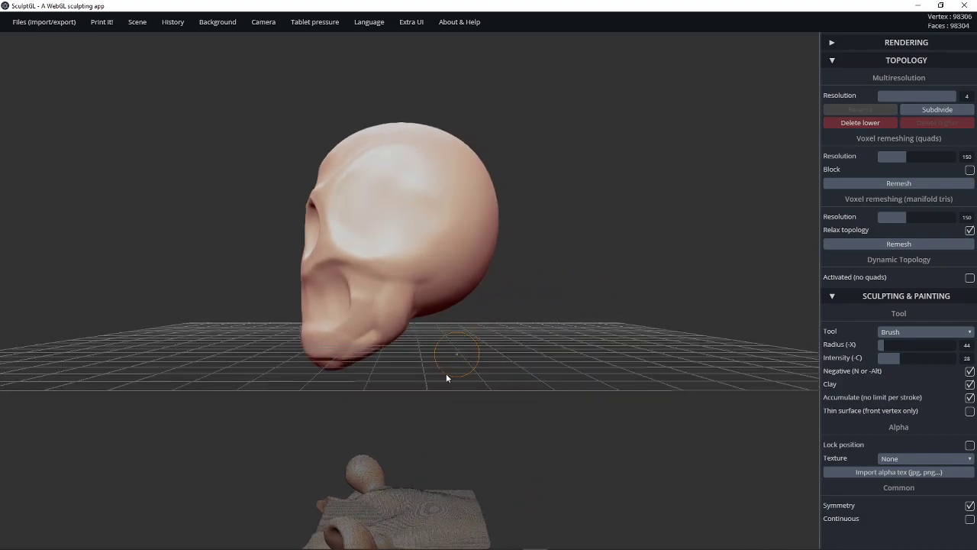
pyautogui.press('shift')
# Step: Switch to the Move tool and adjust the skull's overall profile at the cranium and lower jaw
pyautogui.click(915, 338)
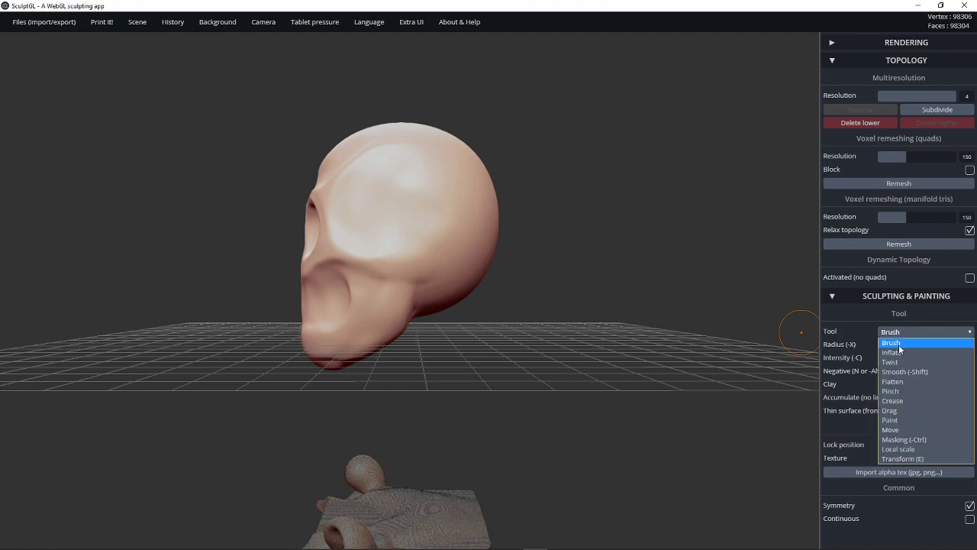
pyautogui.click(900, 431)
pyautogui.moveTo(499, 176)
pyautogui.mouseDown()
pyautogui.moveTo(633, 200)
pyautogui.moveTo(384, 216)
pyautogui.mouseUp()
pyautogui.moveTo(377, 349); pyautogui.dragTo(370, 357)
pyautogui.moveTo(539, 407)
pyautogui.mouseDown()
pyautogui.moveTo(598, 421)
pyautogui.moveTo(537, 409)
pyautogui.mouseUp()
pyautogui.moveTo(611, 378); pyautogui.dragTo(785, 411)
pyautogui.keyDown('alt'); pyautogui.moveTo(618, 328); pyautogui.dragTo(507, 336); pyautogui.keyUp('alt')
pyautogui.keyDown('alt'); pyautogui.moveTo(539, 216); pyautogui.dragTo(619, 215); pyautogui.keyUp('alt')
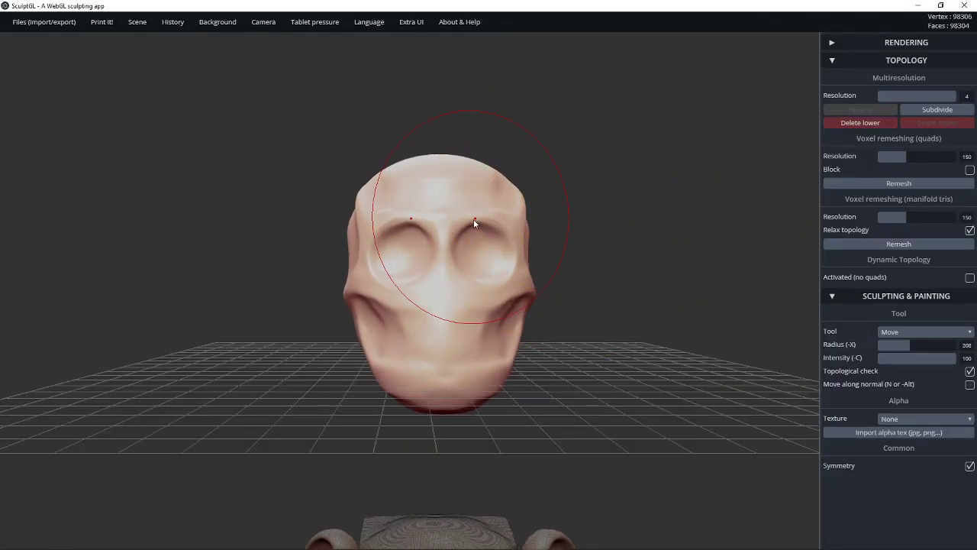
# Step: Reduce the Move radius to 77 and pull the upper inner edges of the eye sockets upward into a slant
pyautogui.press('x')
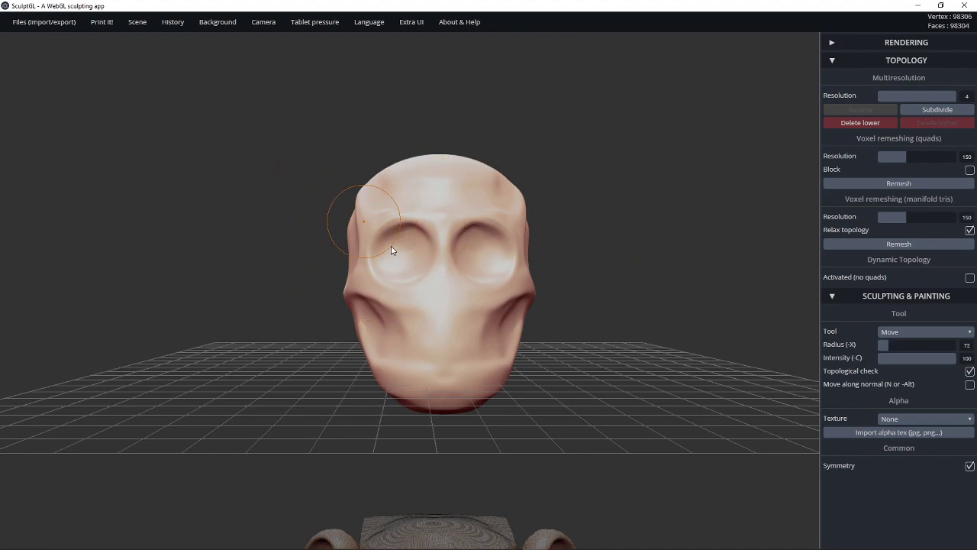
pyautogui.moveTo(460, 226)
pyautogui.mouseDown()
pyautogui.moveTo(453, 221)
pyautogui.moveTo(509, 233)
pyautogui.moveTo(462, 239)
pyautogui.mouseUp()
pyautogui.hotkey('ctrl', 'z')
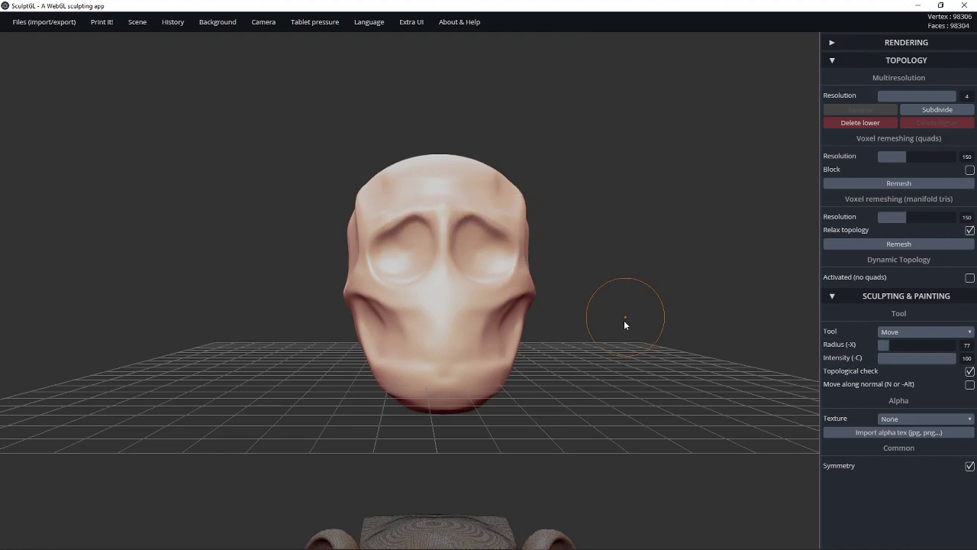
pyautogui.press('ctrl')
# Step: Try further Move adjustments around the eye sockets, including along the normal, and undo them
pyautogui.moveTo(597, 312)
pyautogui.mouseDown()
pyautogui.moveTo(539, 313)
pyautogui.moveTo(372, 263)
pyautogui.moveTo(377, 254)
pyautogui.moveTo(405, 275)
pyautogui.mouseUp()
pyautogui.hotkey('ctrl', 'z')
pyautogui.moveTo(557, 286); pyautogui.dragTo(633, 278)
pyautogui.moveTo(572, 264)
pyautogui.mouseDown()
pyautogui.moveTo(693, 308)
pyautogui.moveTo(626, 288)
pyautogui.mouseUp()
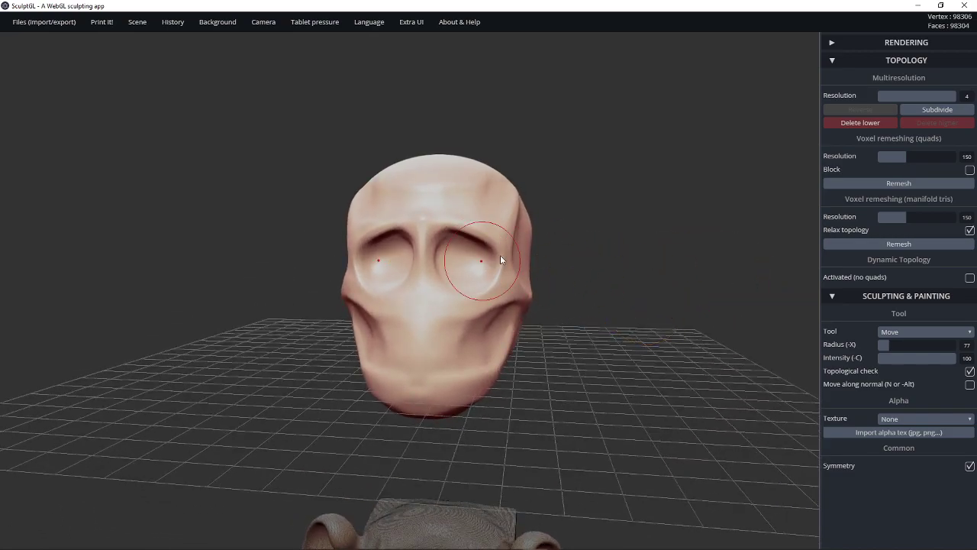
pyautogui.moveTo(542, 290)
pyautogui.mouseDown()
pyautogui.moveTo(558, 321)
pyautogui.moveTo(542, 323)
pyautogui.moveTo(602, 227)
pyautogui.moveTo(519, 275)
pyautogui.moveTo(463, 284)
pyautogui.mouseUp()
pyautogui.hotkey('ctrl', 'z')
pyautogui.hotkey('ctrl', 'z')
pyautogui.moveTo(592, 270)
pyautogui.mouseDown()
pyautogui.moveTo(663, 377)
pyautogui.moveTo(610, 266)
pyautogui.mouseUp()
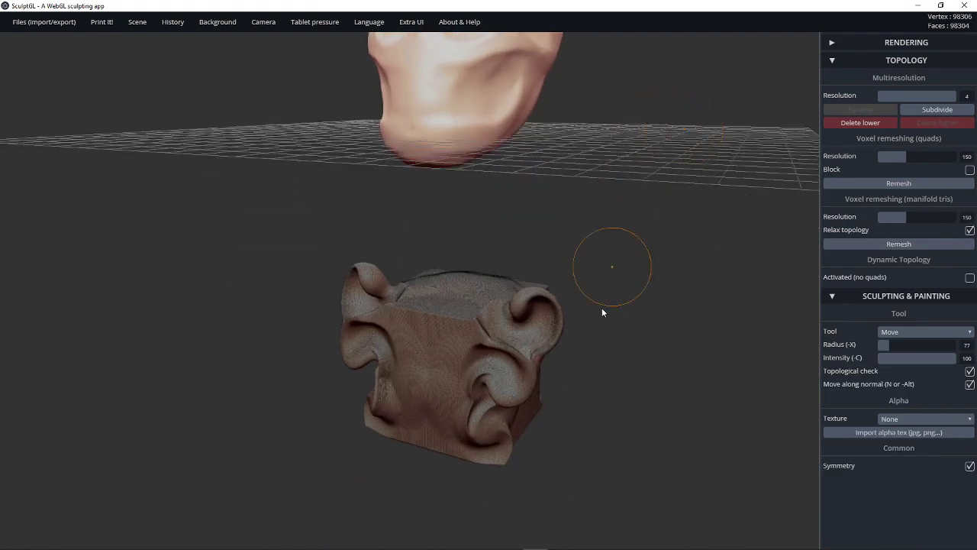
# Step: Select the carved block below the skull for sculpting
pyautogui.keyDown('alt'); pyautogui.moveTo(602, 312); pyautogui.dragTo(538, 264); pyautogui.keyUp('alt')
pyautogui.click(405, 248)
pyautogui.keyDown('alt'); pyautogui.moveTo(592, 284); pyautogui.dragTo(463, 326); pyautogui.keyUp('alt')
pyautogui.moveTo(658, 377)
pyautogui.mouseDown()
pyautogui.moveTo(638, 370)
pyautogui.moveTo(648, 405)
pyautogui.mouseUp()
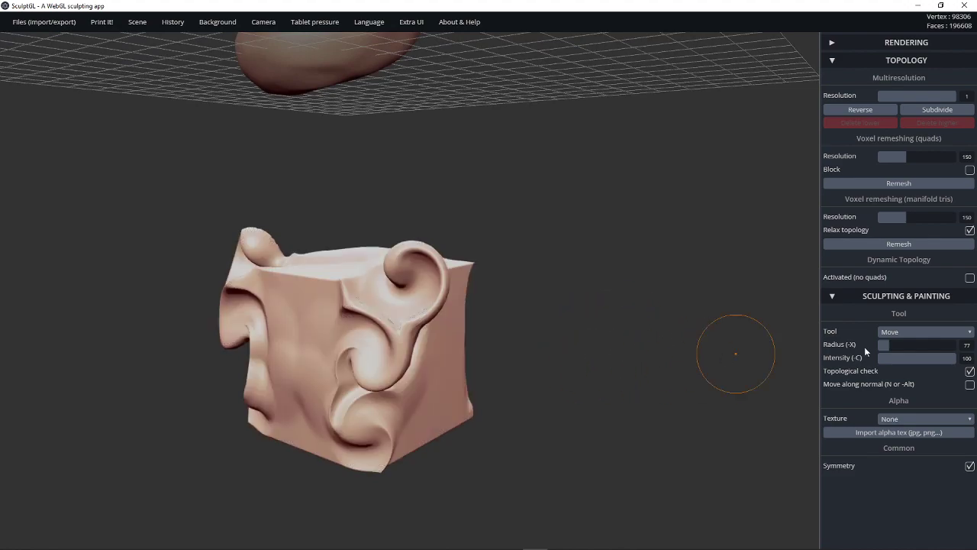
# Step: Switch to the Local scale tool and enlarge its radius to 145
pyautogui.click(935, 333)
pyautogui.click(892, 448)
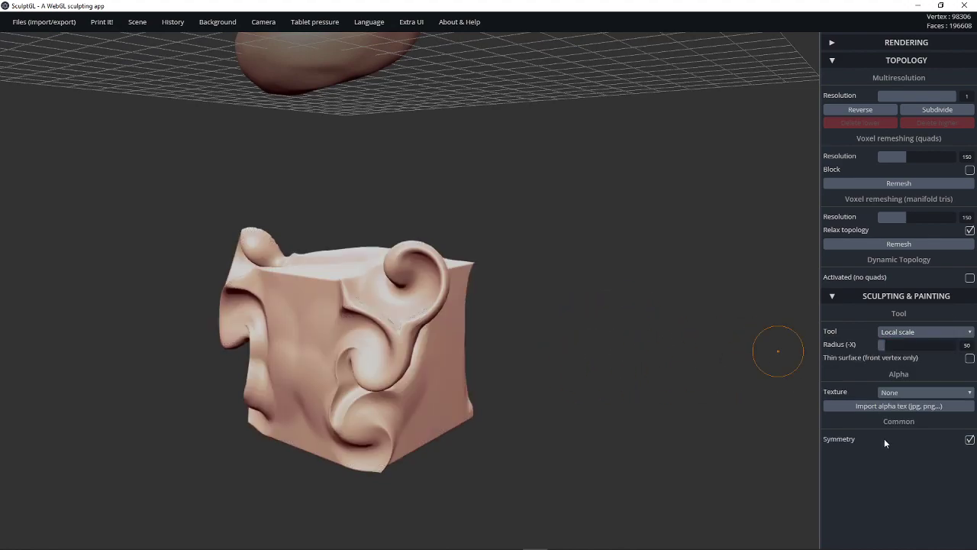
pyautogui.press('x')
# Step: Try locally scaling the scroll at the block's upper corner, undo it, and return to the skull
pyautogui.moveTo(417, 284)
pyautogui.mouseDown()
pyautogui.moveTo(359, 281)
pyautogui.moveTo(496, 272)
pyautogui.moveTo(366, 276)
pyautogui.moveTo(511, 259)
pyautogui.moveTo(580, 222)
pyautogui.mouseUp()
pyautogui.press('ctrl')
pyautogui.hotkey('ctrl', 'z')
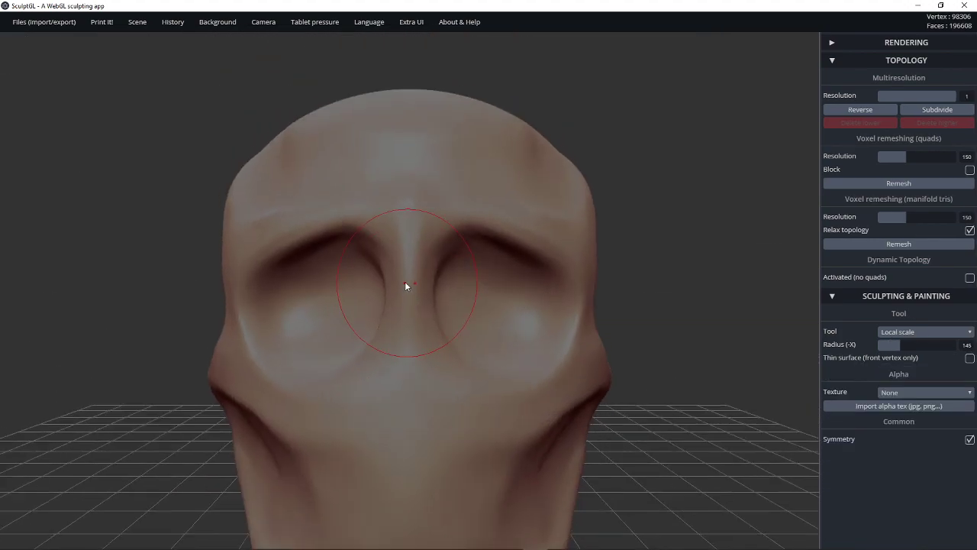
pyautogui.keyDown('ctrl'); pyautogui.moveTo(654, 365); pyautogui.dragTo(593, 18, button='right'); pyautogui.keyUp('ctrl')
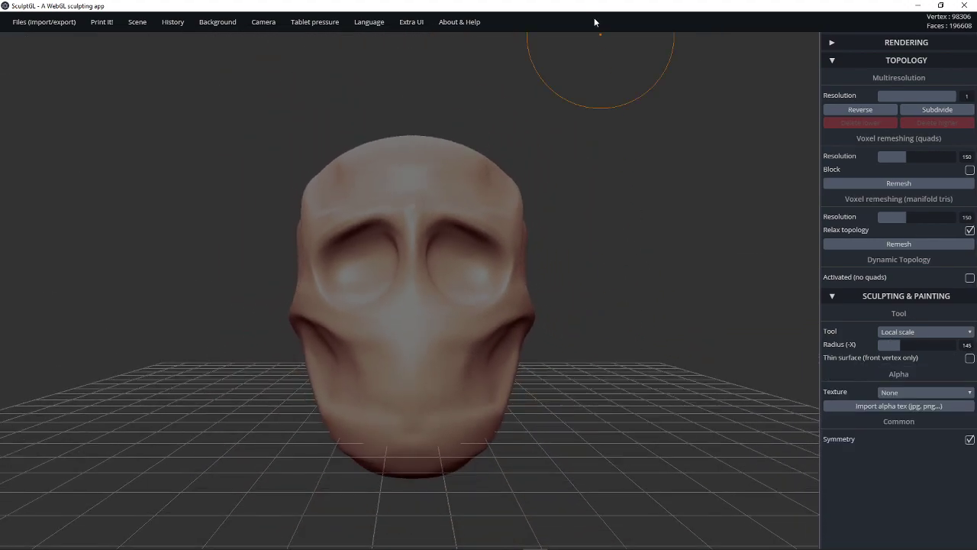
# Step: Select the skull for sculpting from an angled view of its face
pyautogui.moveTo(659, 307); pyautogui.dragTo(662, 261, button='middle')
pyautogui.moveTo(662, 261); pyautogui.dragTo(580, 263)
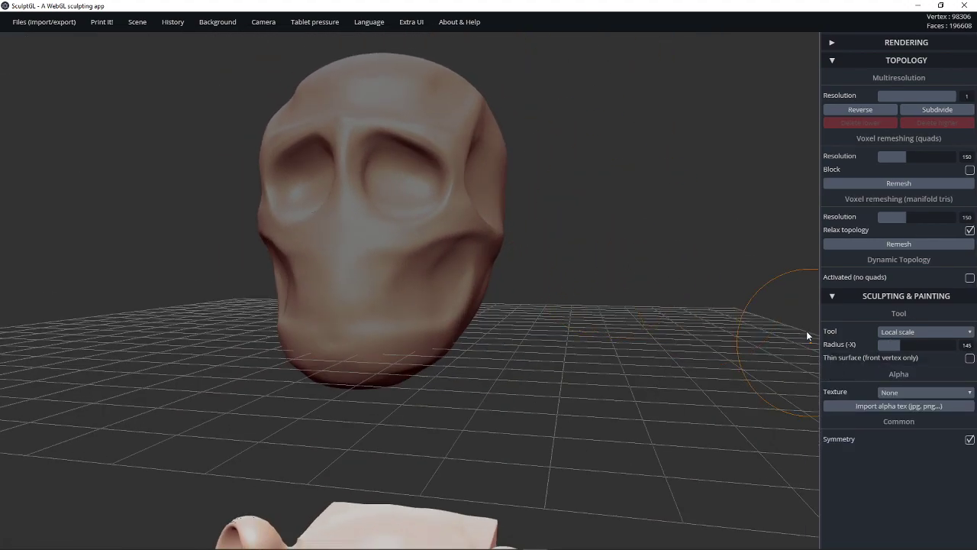
pyautogui.click(463, 163)
# Step: Try locally scaling the eye sockets, undo it, and try again with the radius enlarged to 224
pyautogui.moveTo(403, 177)
pyautogui.mouseDown()
pyautogui.moveTo(376, 213)
pyautogui.moveTo(382, 225)
pyautogui.mouseUp()
pyautogui.hotkey('ctrl', 'z')
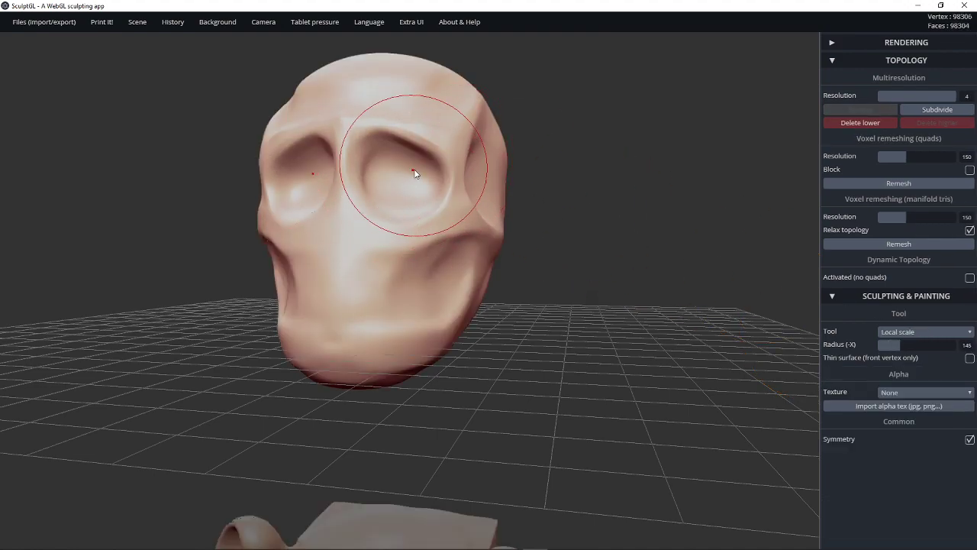
pyautogui.press('x')
pyautogui.moveTo(416, 178); pyautogui.dragTo(366, 206)
pyautogui.moveTo(619, 253)
pyautogui.mouseDown()
pyautogui.moveTo(574, 273)
pyautogui.moveTo(609, 290)
pyautogui.moveTo(609, 226)
pyautogui.mouseUp()
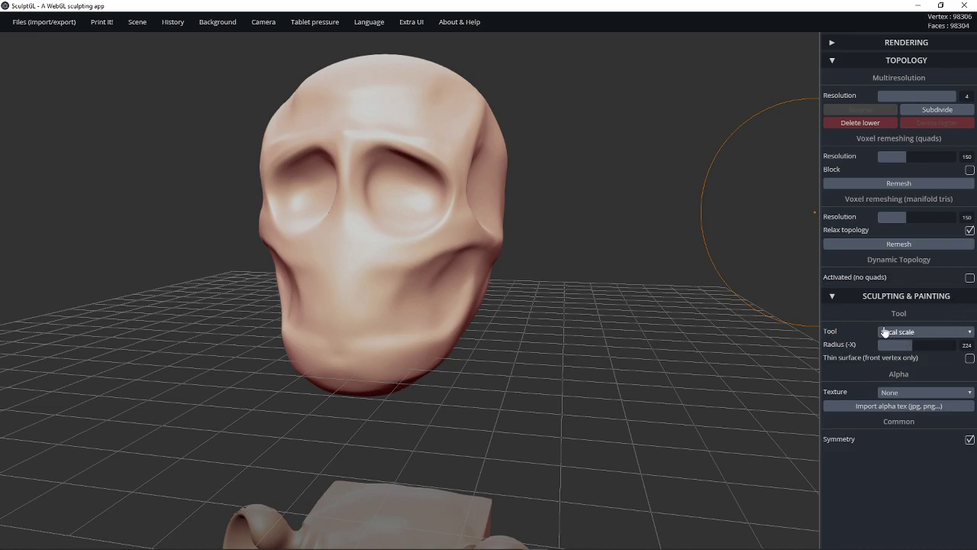
pyautogui.moveTo(600, 275)
pyautogui.mouseDown()
pyautogui.moveTo(644, 303)
pyautogui.moveTo(627, 328)
pyautogui.moveTo(667, 314)
pyautogui.mouseUp()
pyautogui.moveTo(640, 279); pyautogui.dragTo(634, 325, button='middle')
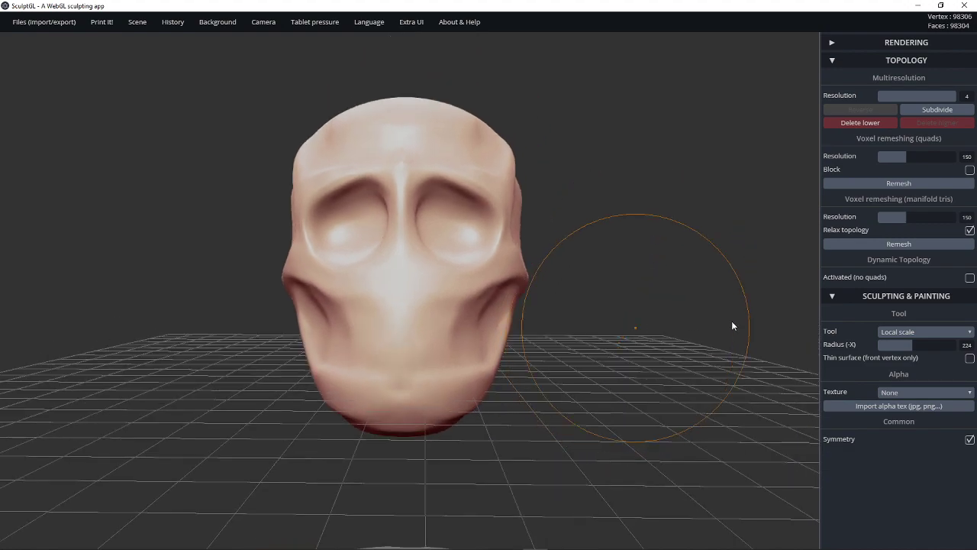
# Step: Cycle through the Smooth and Twist tools, settle on the Brush with a radius of 18, and collapse the Topology section
pyautogui.click(906, 334)
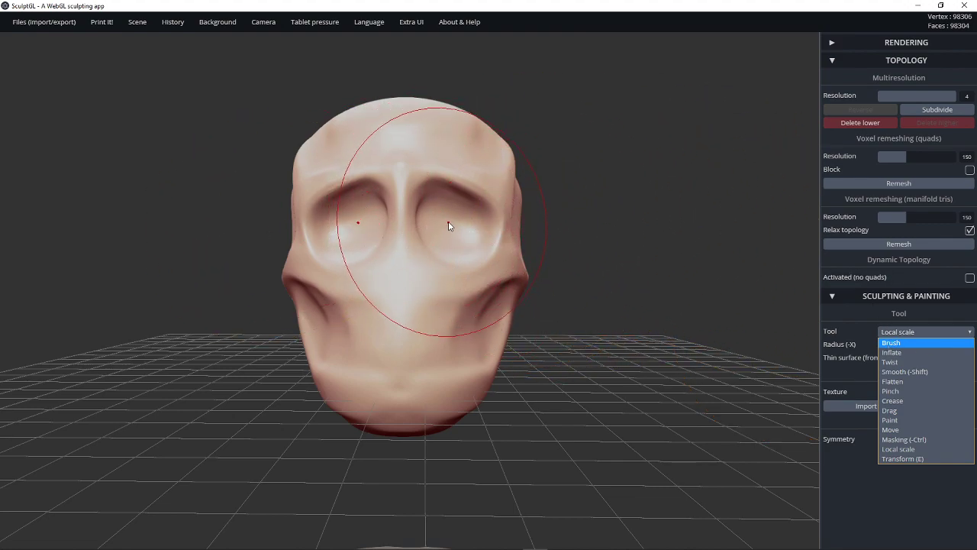
pyautogui.moveTo(687, 323); pyautogui.dragTo(716, 344)
pyautogui.press('1')
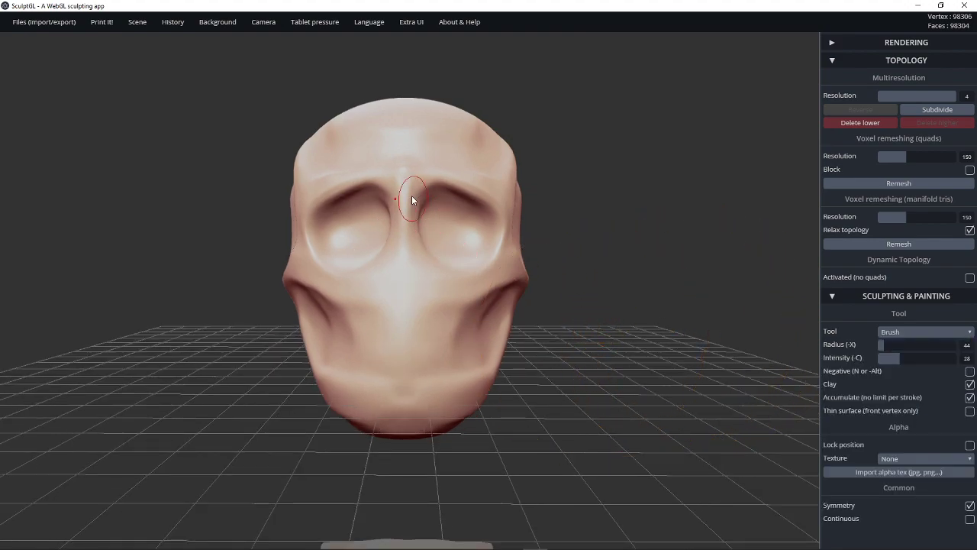
pyautogui.press('x')
pyautogui.press('4')
pyautogui.press('3')
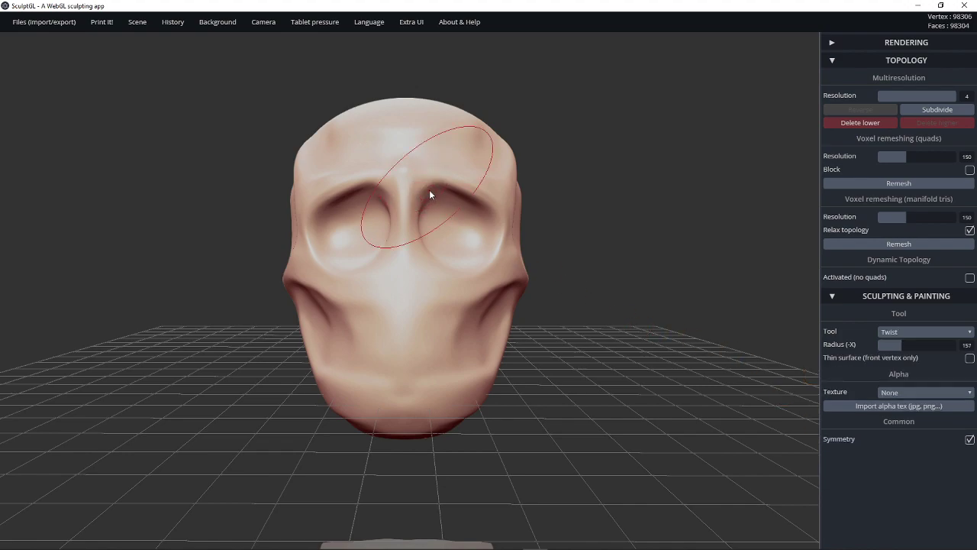
pyautogui.press('4')
pyautogui.press('1')
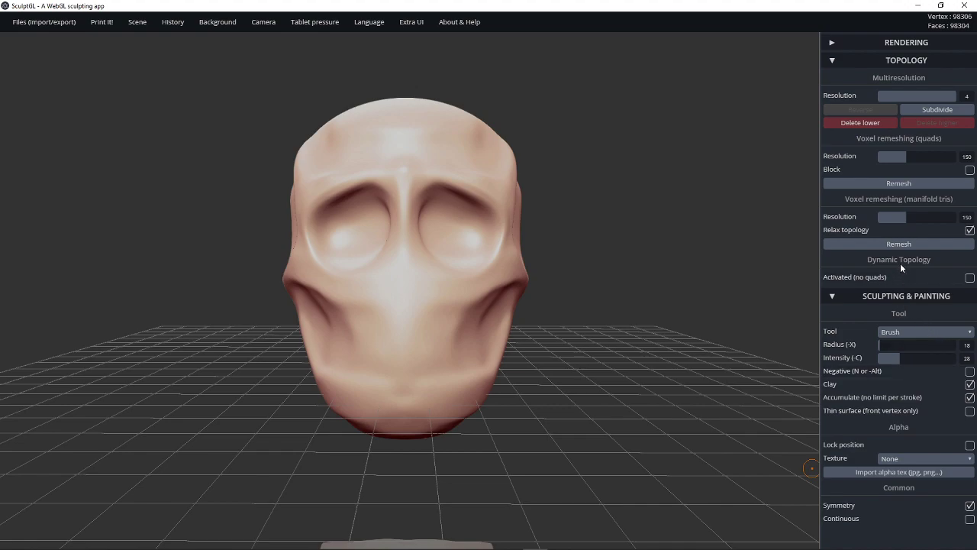
pyautogui.click(913, 61)
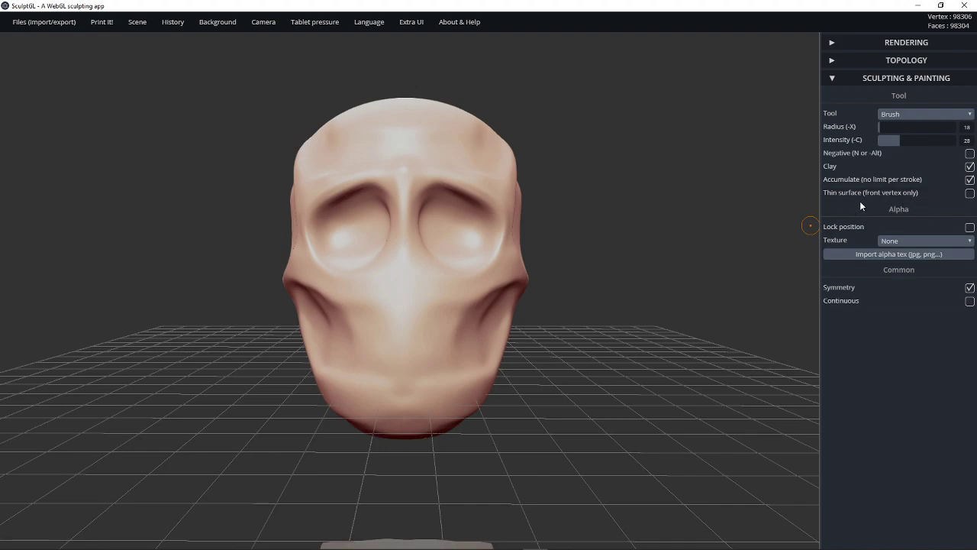
# Step: Switch to the Drag tool with a radius of 56 and pull a pair of symmetrical horns out of the back of the skull
pyautogui.moveTo(563, 235); pyautogui.dragTo(649, 156)
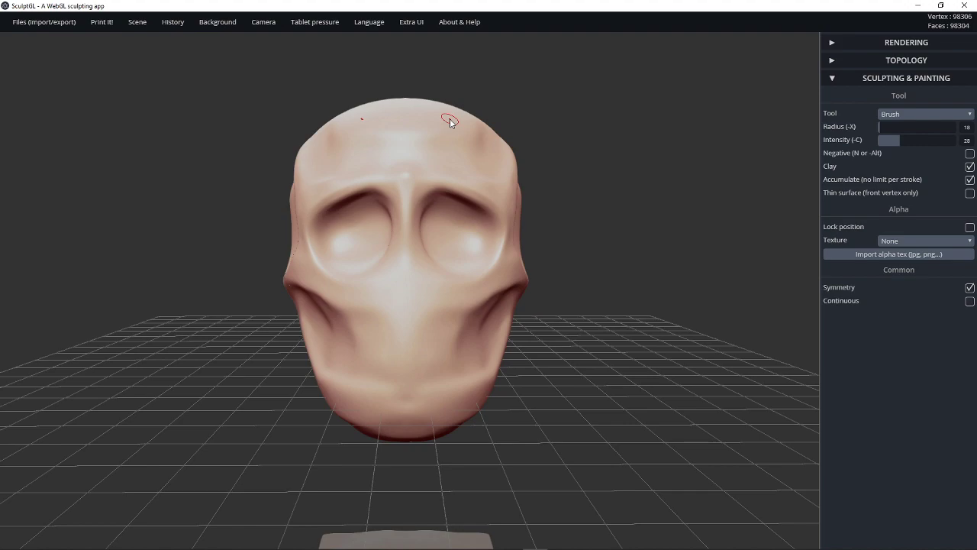
pyautogui.moveTo(595, 148); pyautogui.dragTo(543, 95)
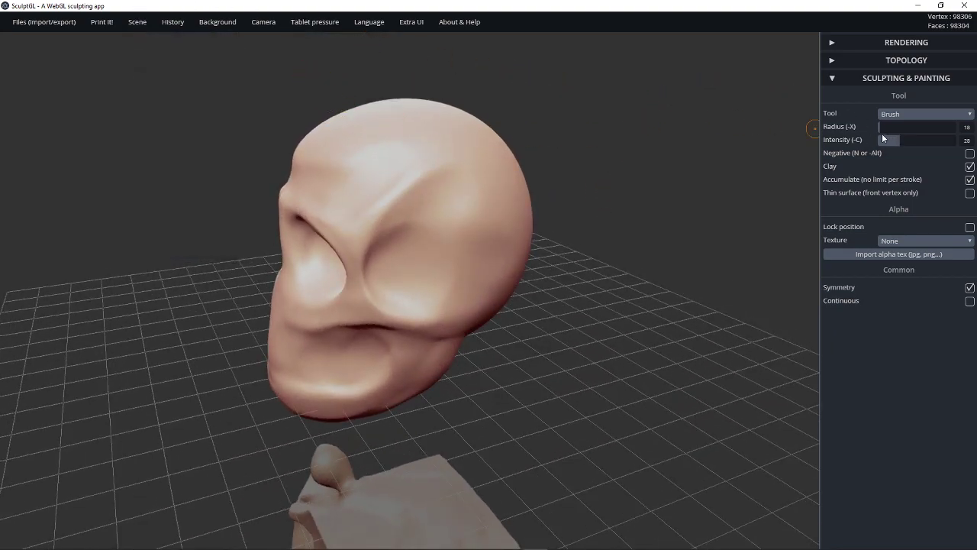
pyautogui.press('3')
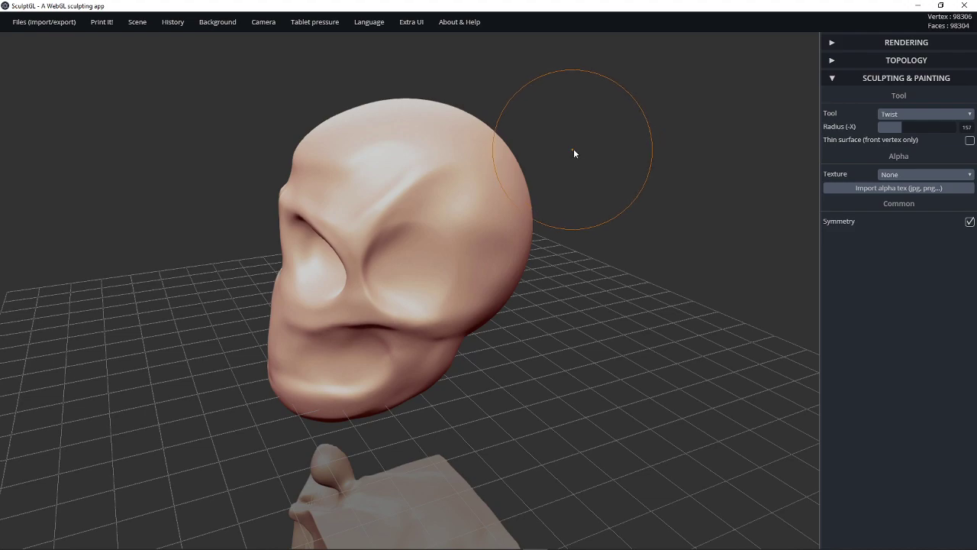
pyautogui.press('5')
pyautogui.press('7')
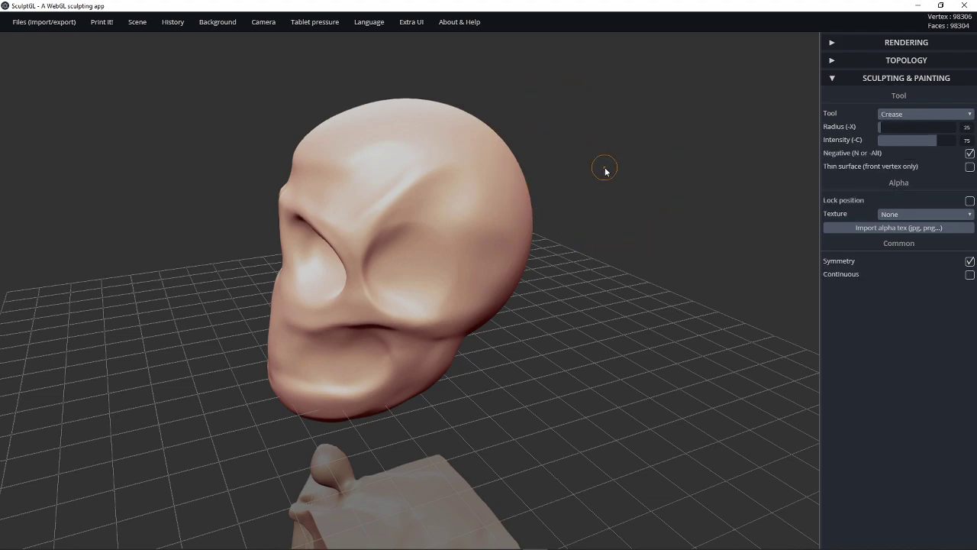
pyautogui.press('8')
pyautogui.press('x')
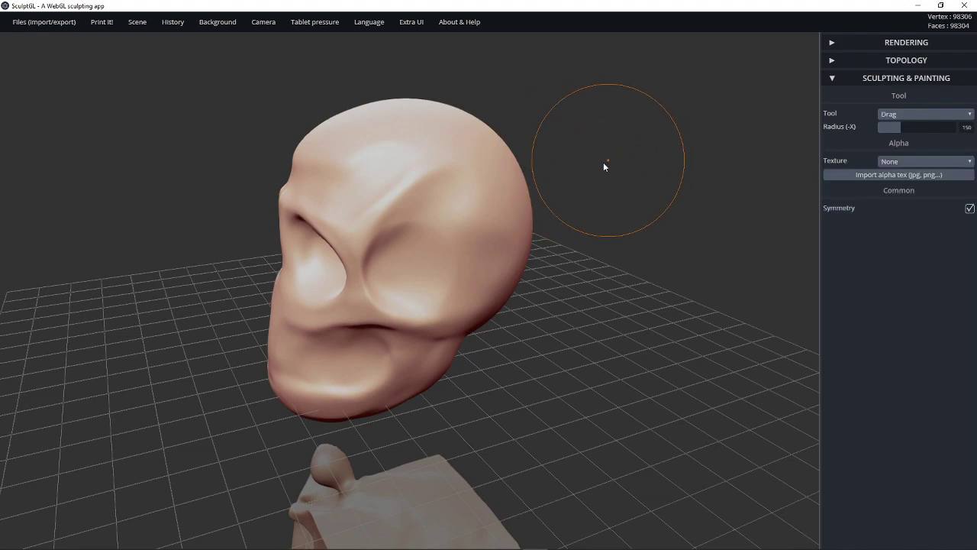
pyautogui.moveTo(507, 177)
pyautogui.mouseDown(button='right')
pyautogui.moveTo(547, 175)
pyautogui.moveTo(517, 179)
pyautogui.mouseUp(button='right')
pyautogui.moveTo(516, 178); pyautogui.dragTo(624, 171)
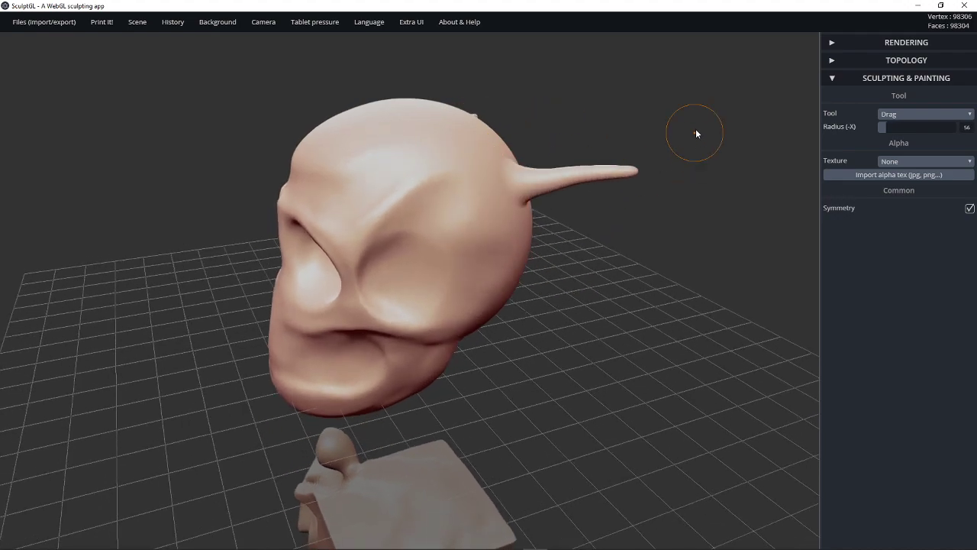
pyautogui.moveTo(695, 132)
pyautogui.mouseDown(button='right')
pyautogui.moveTo(694, 174)
pyautogui.moveTo(787, 161)
pyautogui.mouseUp(button='right')
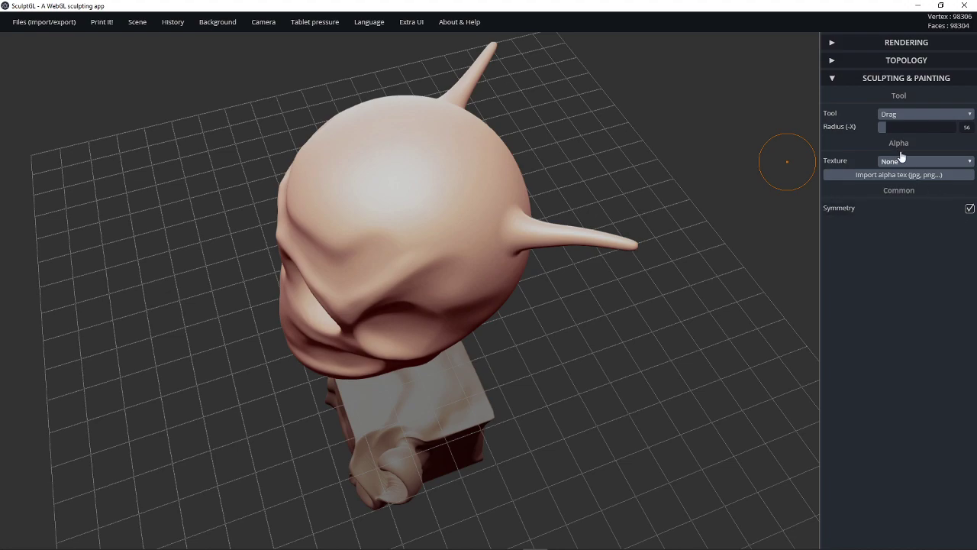
# Step: Switch to the Brush tool with Negative and Thin surface off, and enlarge its radius to 67
pyautogui.click(891, 115)
pyautogui.click(890, 125)
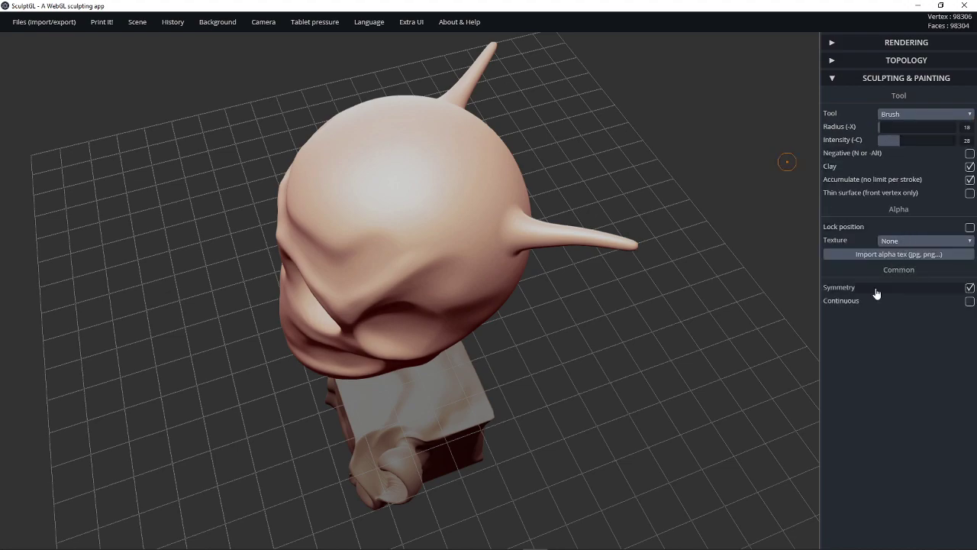
pyautogui.keyDown('alt'); pyautogui.moveTo(679, 183); pyautogui.dragTo(691, 154); pyautogui.keyUp('alt')
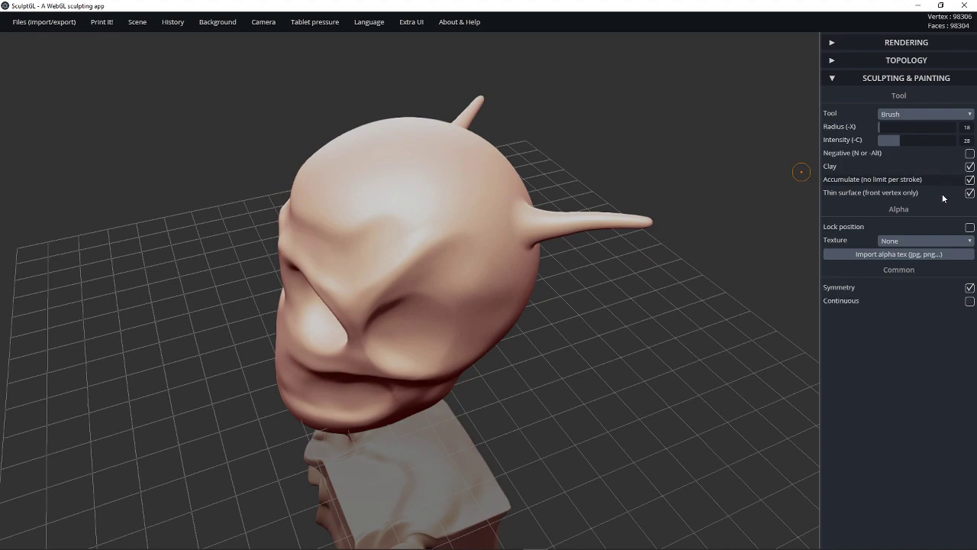
pyautogui.click(969, 154)
pyautogui.click(968, 194)
pyautogui.press('f')
pyautogui.press('x')
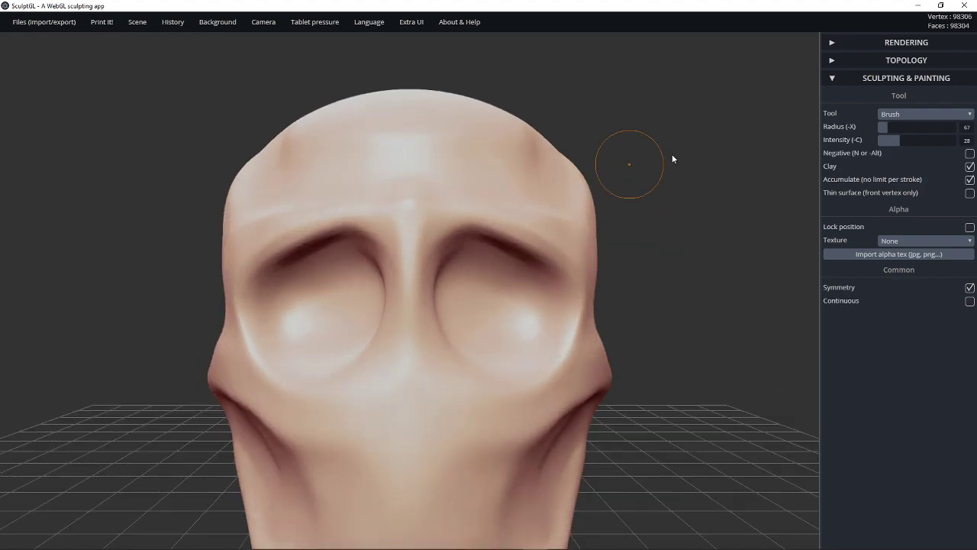
# Step: Try brushing clay onto the horn, undo the stroke, and enable Thin surface for the Brush
pyautogui.moveTo(676, 145); pyautogui.dragTo(497, 212)
pyautogui.moveTo(702, 260)
pyautogui.mouseDown()
pyautogui.moveTo(685, 339)
pyautogui.moveTo(756, 263)
pyautogui.moveTo(718, 268)
pyautogui.mouseUp()
pyautogui.moveTo(725, 353)
pyautogui.mouseDown()
pyautogui.moveTo(685, 213)
pyautogui.moveTo(704, 268)
pyautogui.moveTo(792, 281)
pyautogui.mouseUp()
pyautogui.hotkey('ctrl', 'z')
pyautogui.click(969, 193)
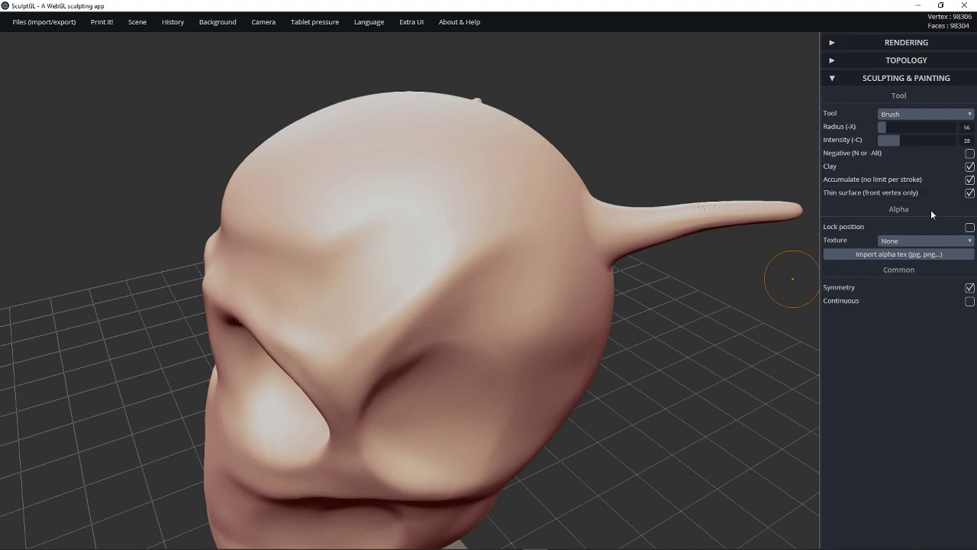
# Step: Try building up clay along the top of the horn with Thin surface on, and undo the strokes and the horn itself
pyautogui.moveTo(809, 237)
pyautogui.mouseDown()
pyautogui.moveTo(702, 221)
pyautogui.moveTo(730, 215)
pyautogui.moveTo(673, 222)
pyautogui.moveTo(689, 197)
pyautogui.moveTo(707, 214)
pyautogui.moveTo(712, 338)
pyautogui.mouseUp()
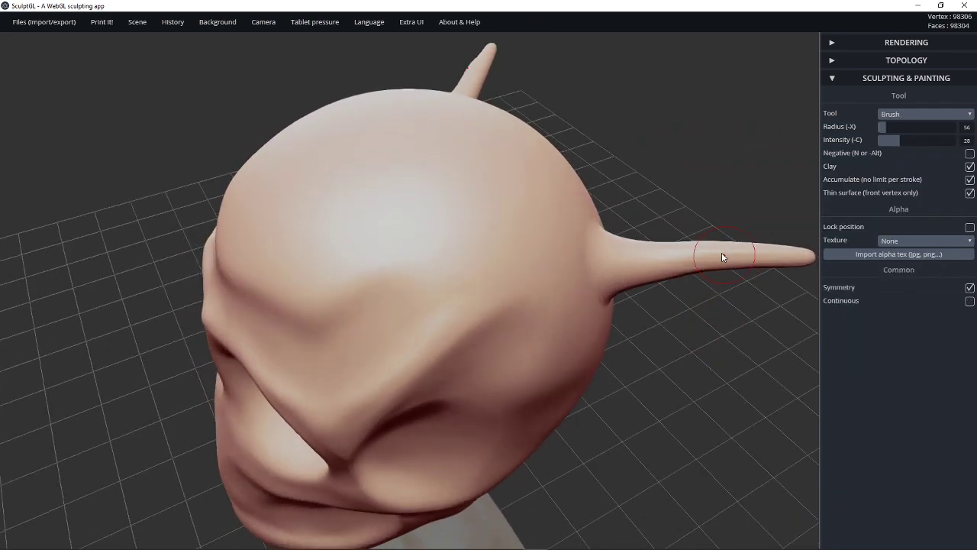
pyautogui.moveTo(724, 253)
pyautogui.mouseDown()
pyautogui.moveTo(726, 244)
pyautogui.moveTo(704, 248)
pyautogui.moveTo(747, 246)
pyautogui.mouseUp()
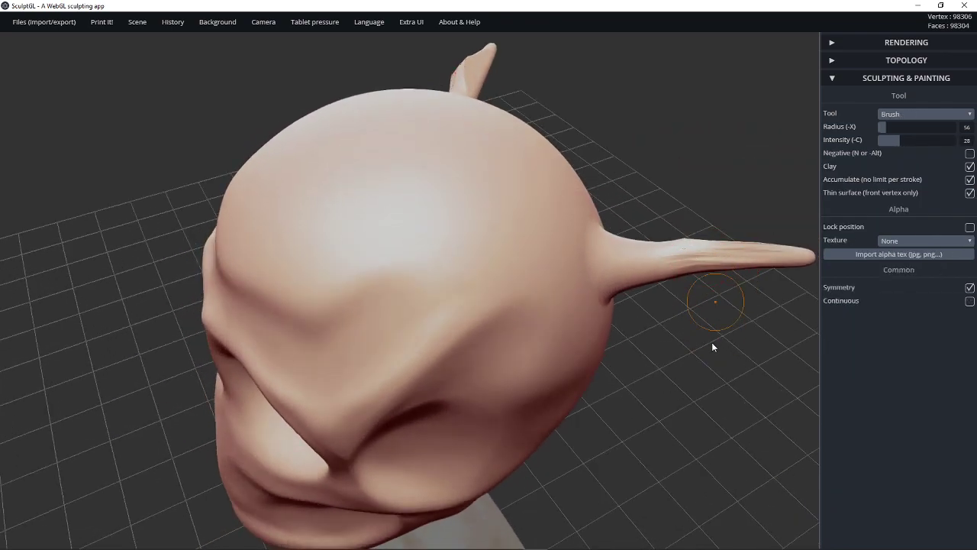
pyautogui.moveTo(711, 342); pyautogui.dragTo(702, 239)
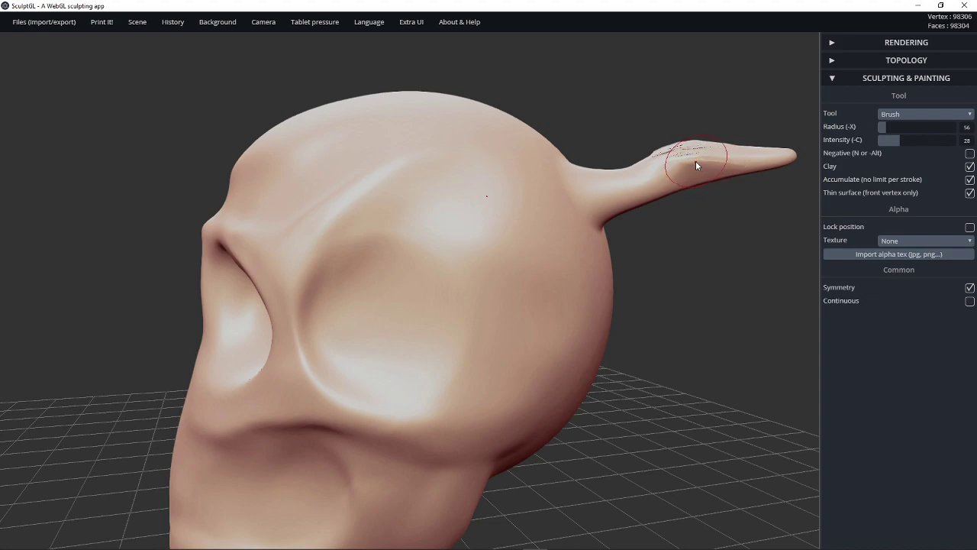
pyautogui.moveTo(695, 161); pyautogui.dragTo(688, 203)
pyautogui.moveTo(736, 235); pyautogui.dragTo(739, 243)
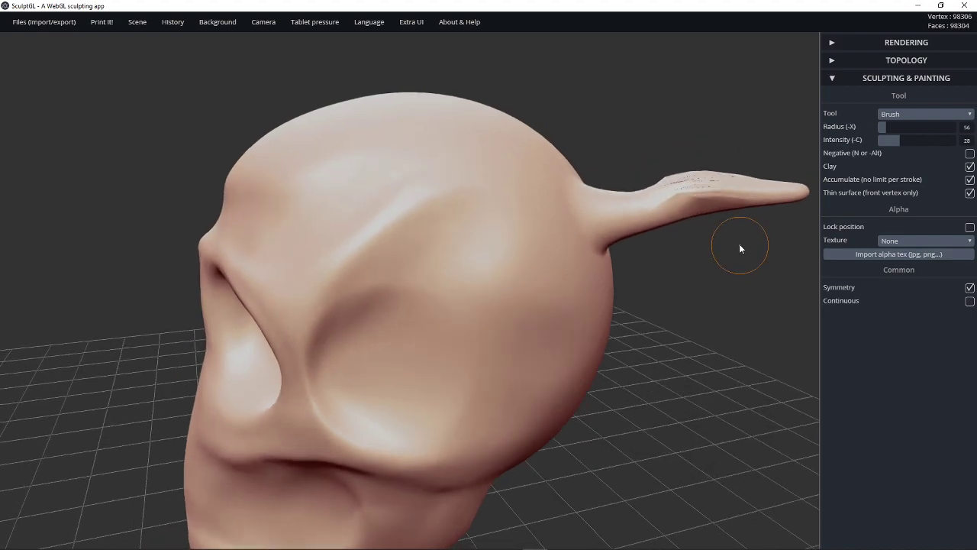
pyautogui.hotkey('ctrl', 'z')
pyautogui.hotkey('ctrl', 'z')
pyautogui.hotkey('ctrl', 'z')
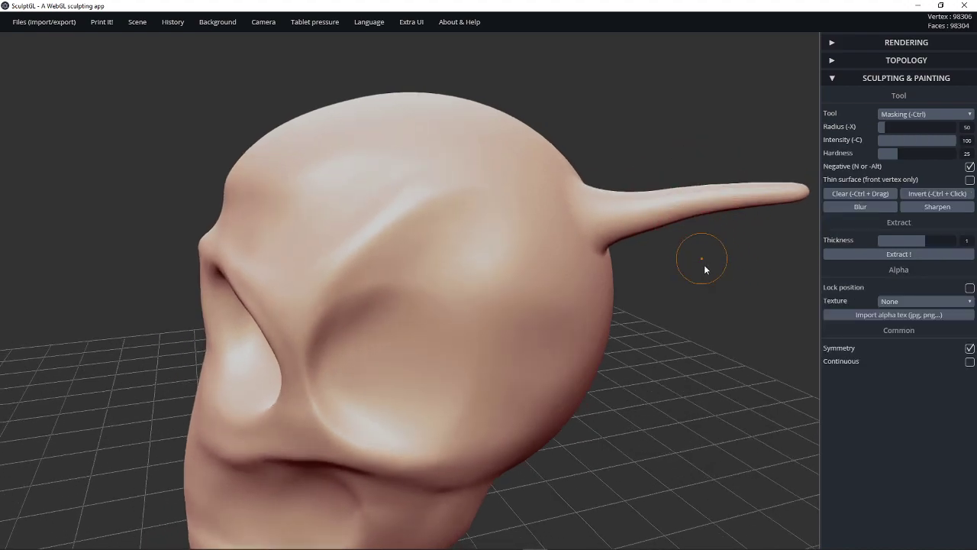
# Step: Set the Brush radius to 24 and carve the nasal cavity between and below the eye sockets, using Negative for its lower edge
pyautogui.moveTo(744, 310); pyautogui.dragTo(744, 190)
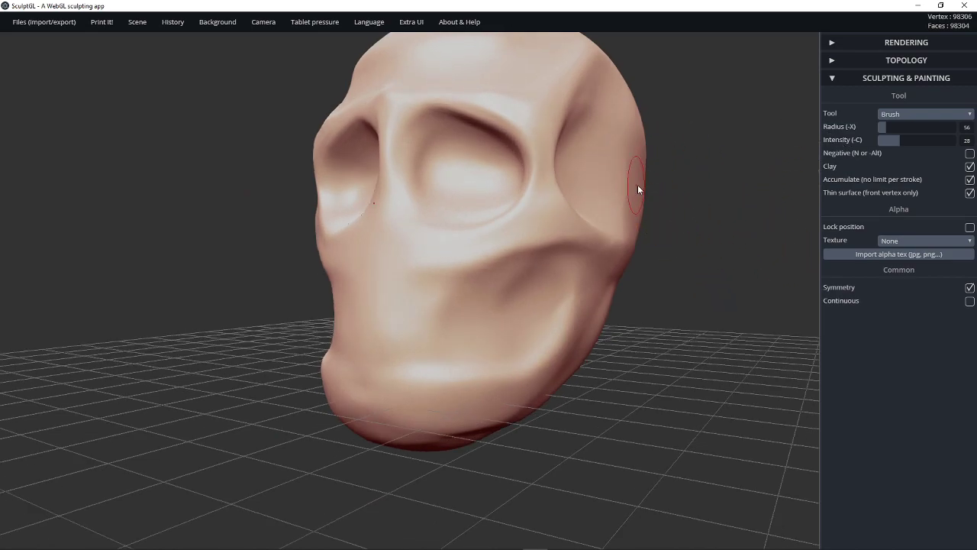
pyautogui.moveTo(674, 380)
pyautogui.mouseDown()
pyautogui.moveTo(690, 398)
pyautogui.moveTo(447, 207)
pyautogui.moveTo(450, 197)
pyautogui.mouseUp()
pyautogui.press('x')
pyautogui.press('x')
pyautogui.press('n')
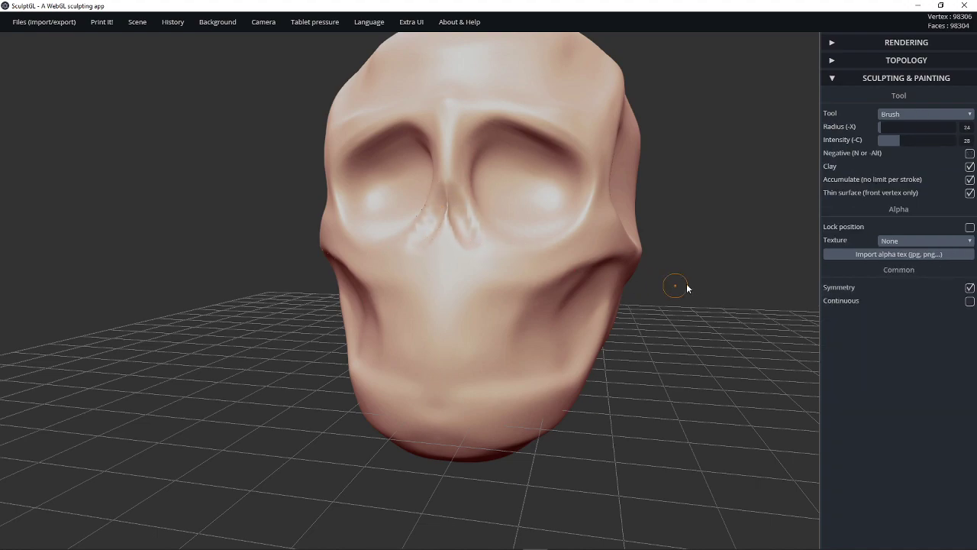
pyautogui.moveTo(686, 287)
pyautogui.mouseDown()
pyautogui.moveTo(600, 221)
pyautogui.moveTo(493, 222)
pyautogui.mouseUp()
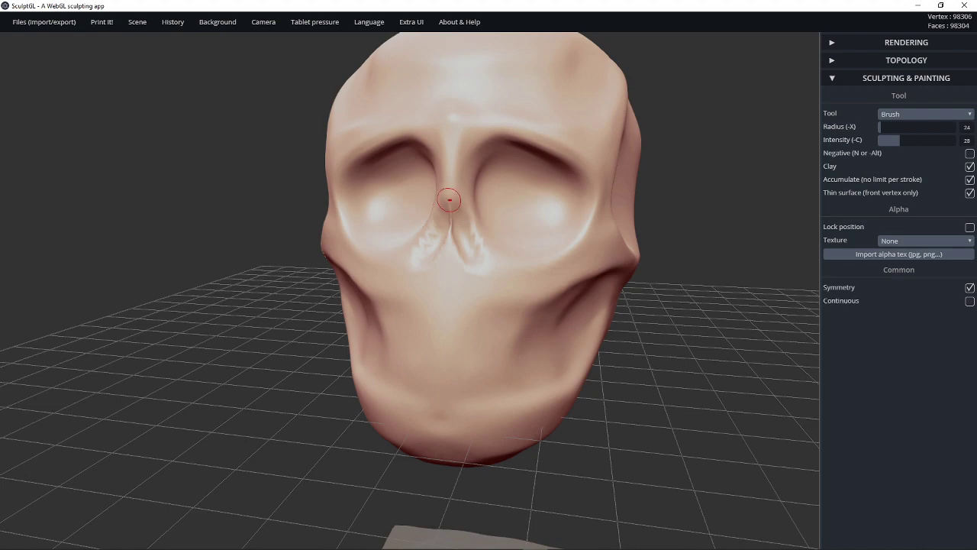
pyautogui.press('n')
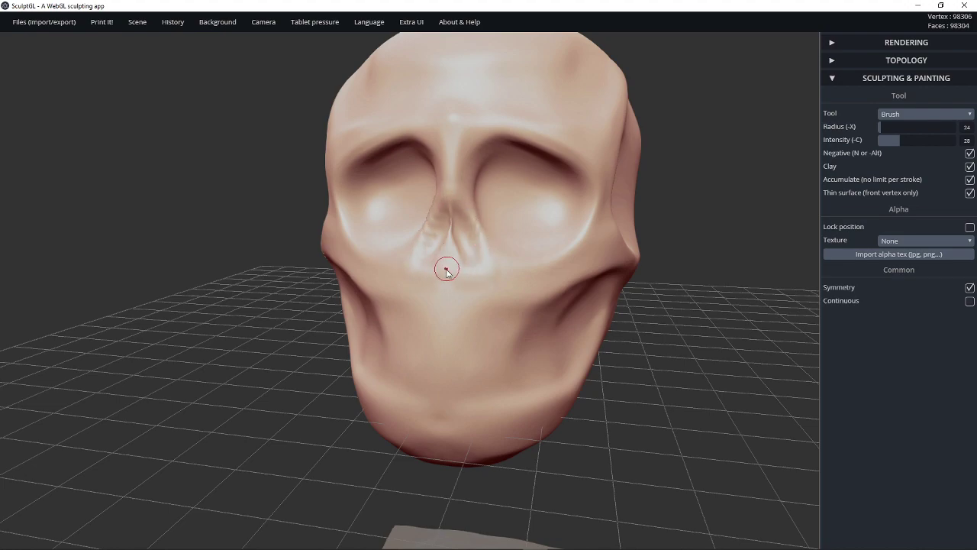
pyautogui.moveTo(446, 270)
pyautogui.mouseDown()
pyautogui.moveTo(443, 284)
pyautogui.moveTo(464, 268)
pyautogui.moveTo(500, 279)
pyautogui.moveTo(492, 239)
pyautogui.mouseUp()
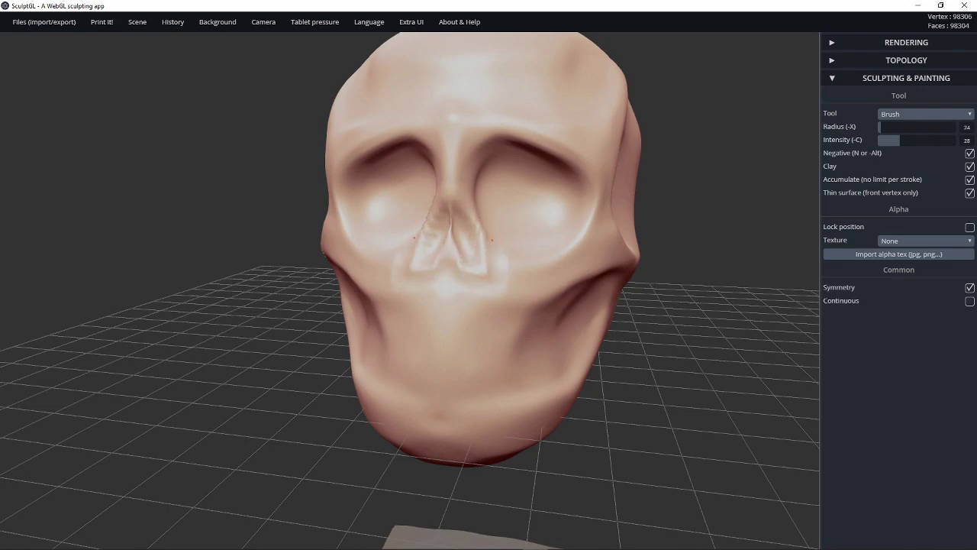
# Step: Brush grooves into the hollow beneath the cheekbone with Negative off and smooth them out
pyautogui.moveTo(718, 321); pyautogui.dragTo(643, 297)
pyautogui.press('alt')
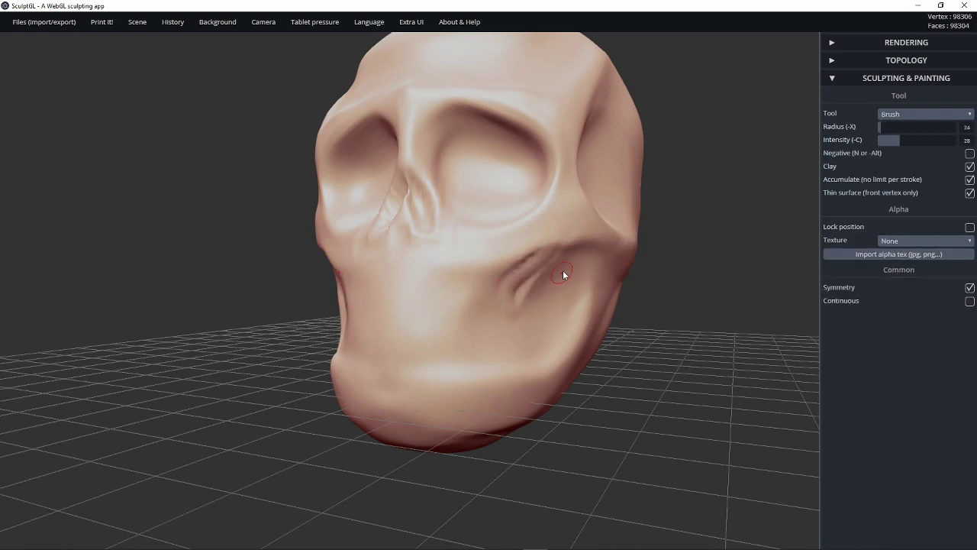
pyautogui.press('shift')
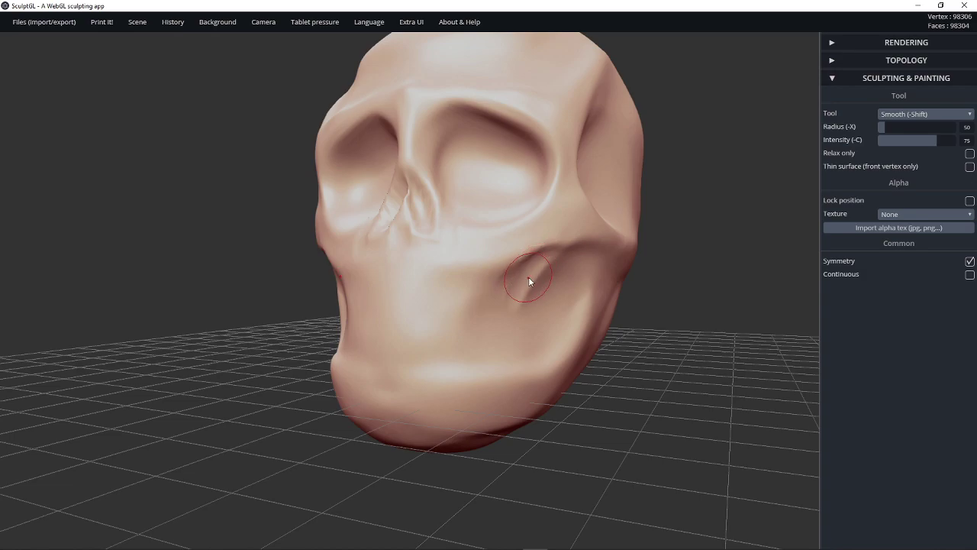
# Step: Build up a ridge from the cheekbone down toward the jaw and raise the Brush intensity to 99
pyautogui.moveTo(687, 272); pyautogui.dragTo(502, 290)
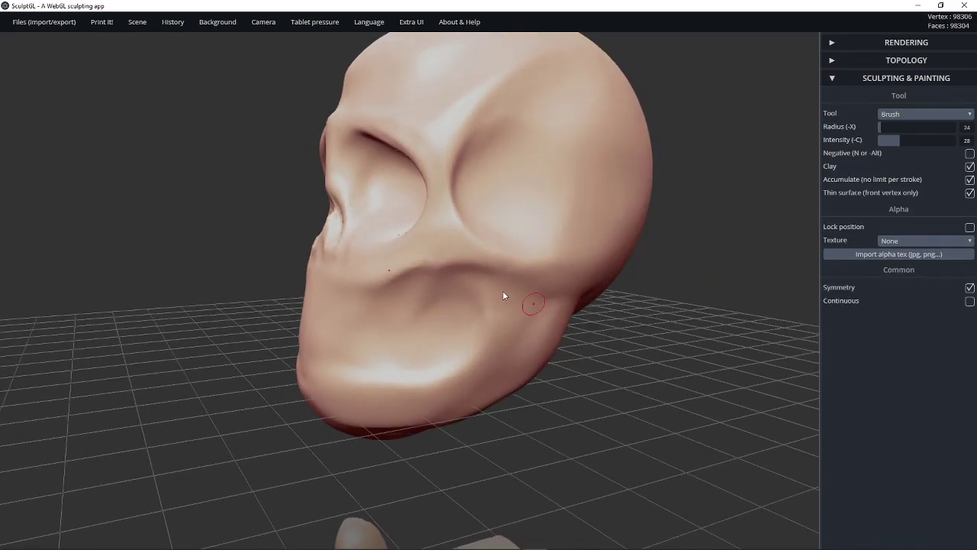
pyautogui.moveTo(545, 367); pyautogui.dragTo(580, 295)
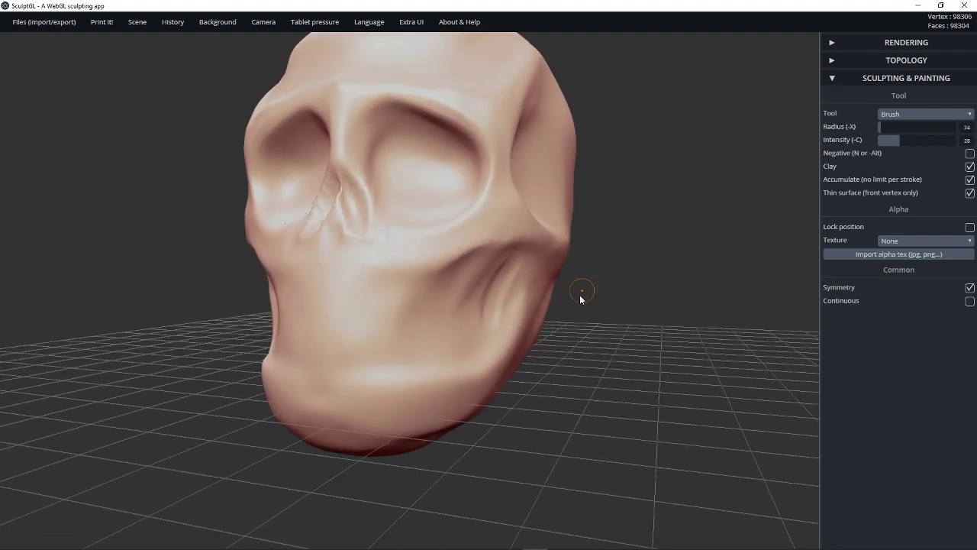
pyautogui.press('c')
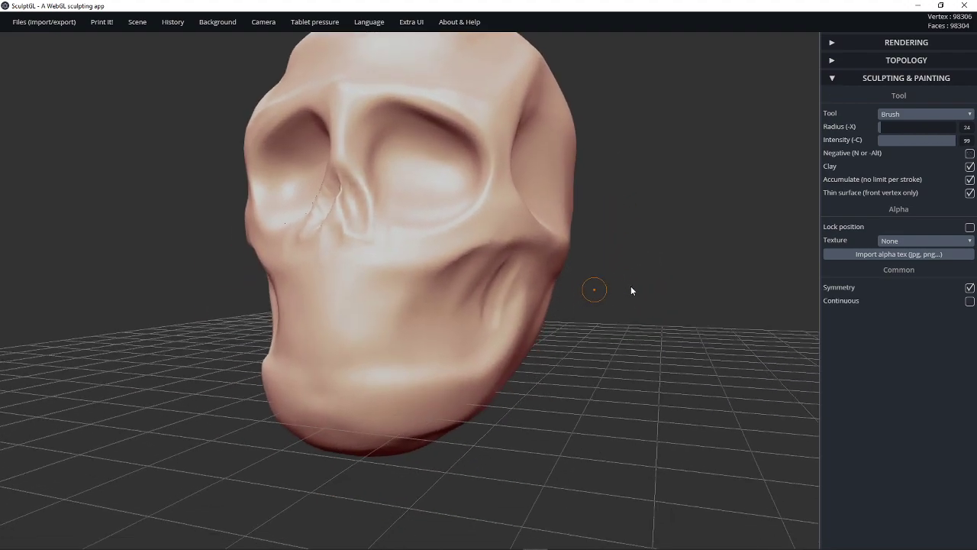
# Step: Carve the hollow beneath the cheekbone deeper with Negative strokes, using Brush radius 42 and intensity 87
pyautogui.moveTo(611, 289); pyautogui.dragTo(505, 296)
pyautogui.keyDown('alt'); pyautogui.moveTo(461, 267); pyautogui.dragTo(434, 331); pyautogui.keyUp('alt')
pyautogui.moveTo(543, 375)
pyautogui.mouseDown()
pyautogui.moveTo(494, 364)
pyautogui.moveTo(490, 352)
pyautogui.mouseUp()
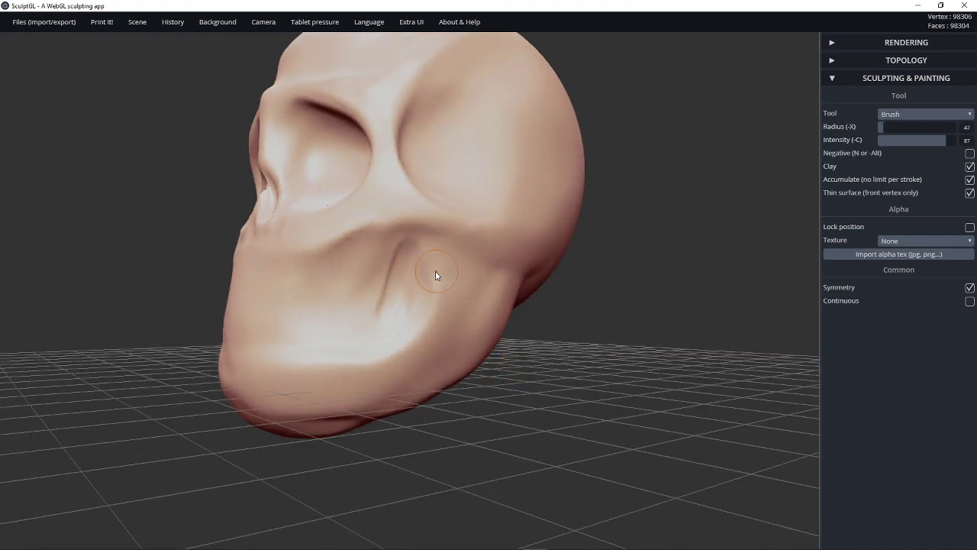
pyautogui.moveTo(414, 251)
pyautogui.keyDown('alt'); pyautogui.mouseDown()
pyautogui.moveTo(388, 316)
pyautogui.moveTo(395, 270)
pyautogui.moveTo(387, 275)
pyautogui.moveTo(401, 281)
pyautogui.moveTo(363, 287)
pyautogui.mouseUp(); pyautogui.keyUp('alt')
# Step: Carve out the underside of the jaw between its two sides with Negative Brush strokes and undo the last stroke
pyautogui.moveTo(572, 416); pyautogui.dragTo(628, 352)
pyautogui.keyDown('alt'); pyautogui.moveTo(371, 334); pyautogui.dragTo(381, 348); pyautogui.keyUp('alt')
pyautogui.moveTo(489, 424); pyautogui.dragTo(469, 345)
pyautogui.moveTo(406, 204)
pyautogui.keyDown('alt'); pyautogui.mouseDown()
pyautogui.moveTo(401, 197)
pyautogui.moveTo(398, 236)
pyautogui.mouseUp(); pyautogui.keyUp('alt')
pyautogui.keyDown('alt'); pyautogui.moveTo(403, 177); pyautogui.dragTo(463, 241); pyautogui.keyUp('alt')
pyautogui.moveTo(459, 239)
pyautogui.mouseDown()
pyautogui.moveTo(443, 207)
pyautogui.moveTo(412, 237)
pyautogui.moveTo(444, 244)
pyautogui.moveTo(378, 176)
pyautogui.mouseUp()
pyautogui.hotkey('ctrl', 'z')
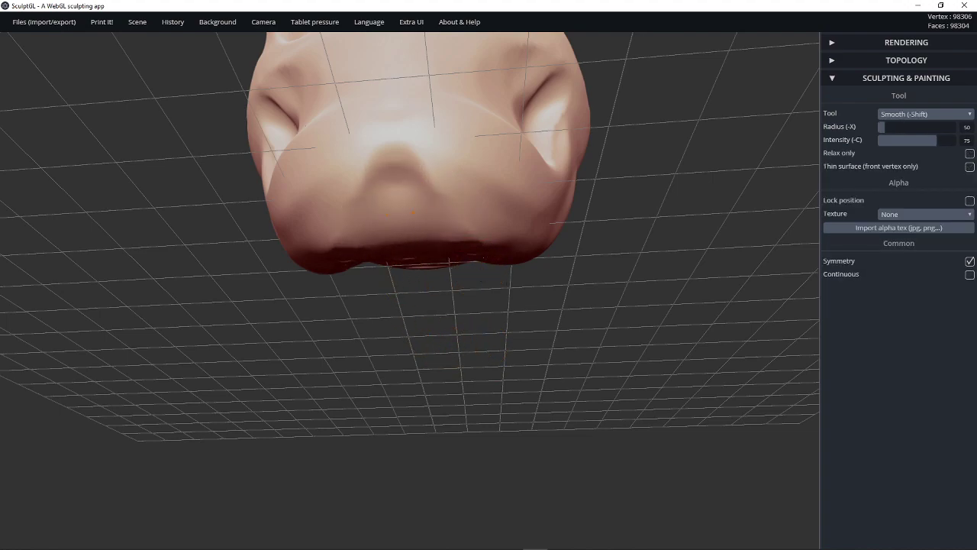
pyautogui.moveTo(672, 237)
pyautogui.keyDown('alt'); pyautogui.mouseDown()
pyautogui.moveTo(609, 304)
pyautogui.moveTo(613, 373)
pyautogui.moveTo(527, 305)
pyautogui.moveTo(443, 369)
pyautogui.moveTo(493, 388)
pyautogui.moveTo(297, 397)
pyautogui.moveTo(511, 368)
pyautogui.moveTo(588, 331)
pyautogui.moveTo(496, 317)
pyautogui.mouseUp(); pyautogui.keyUp('alt')
pyautogui.moveTo(646, 366); pyautogui.dragTo(674, 221)
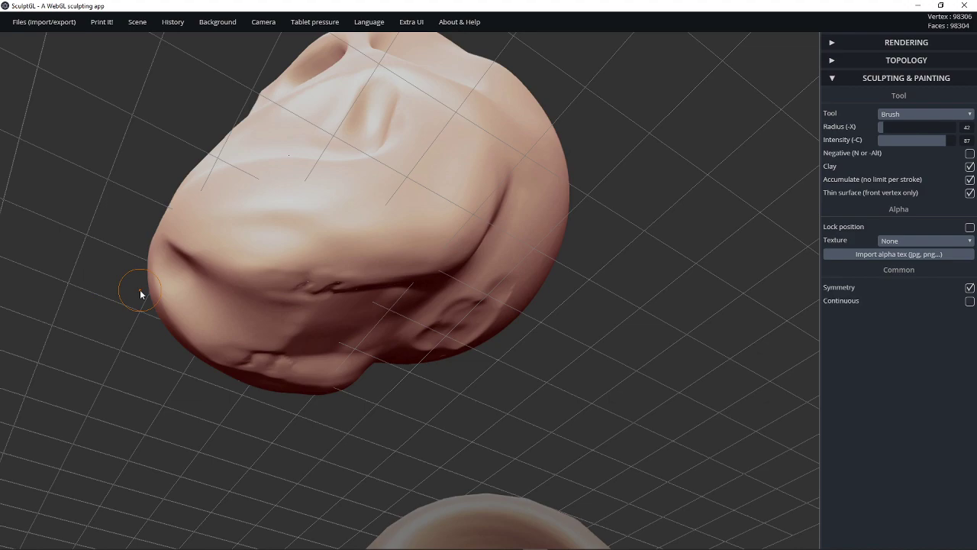
# Step: Turn off Thin surface (front vertex only) for the Brush, leaving Clay and Accumulate on
pyautogui.moveTo(634, 288); pyautogui.dragTo(687, 288)
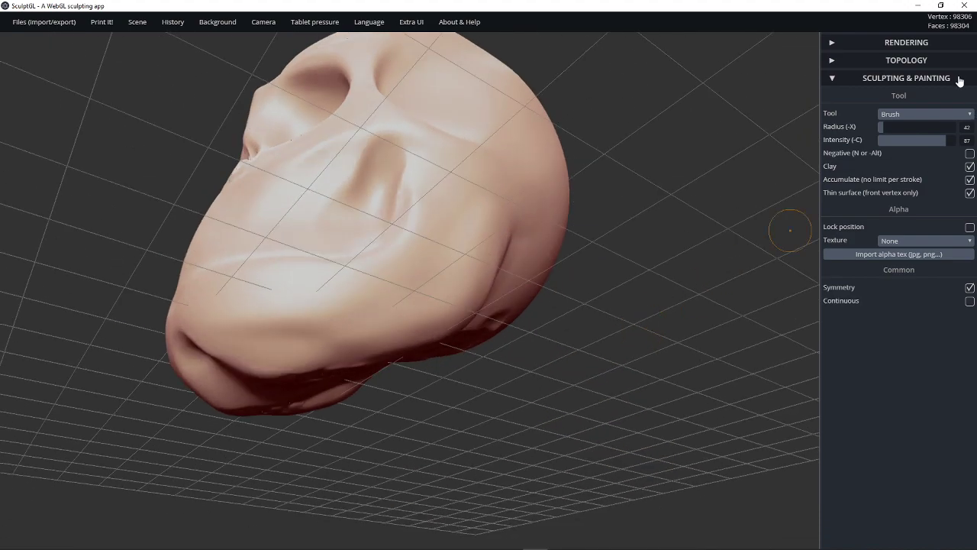
pyautogui.click(945, 116)
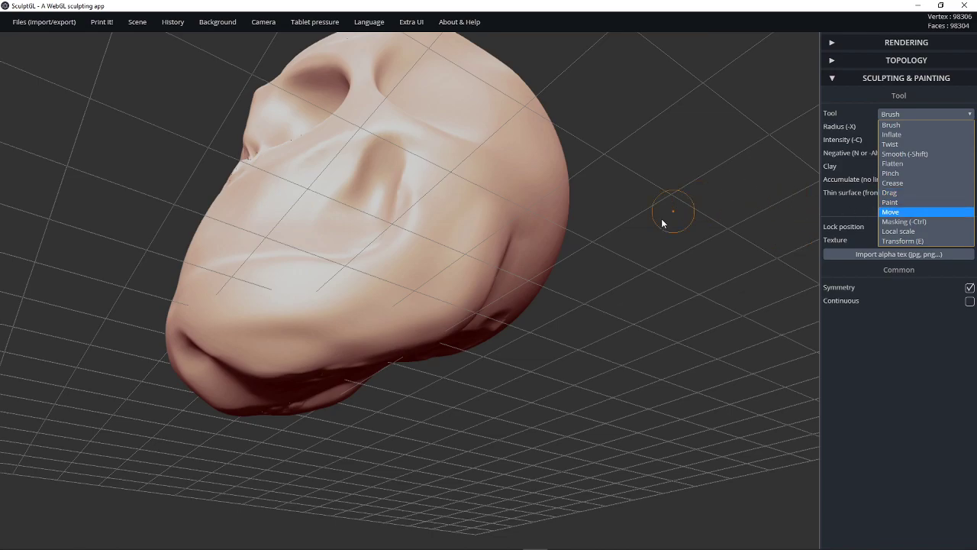
pyautogui.moveTo(661, 219)
pyautogui.mouseDown()
pyautogui.moveTo(701, 374)
pyautogui.moveTo(780, 324)
pyautogui.moveTo(637, 271)
pyautogui.moveTo(658, 273)
pyautogui.moveTo(713, 221)
pyautogui.mouseUp()
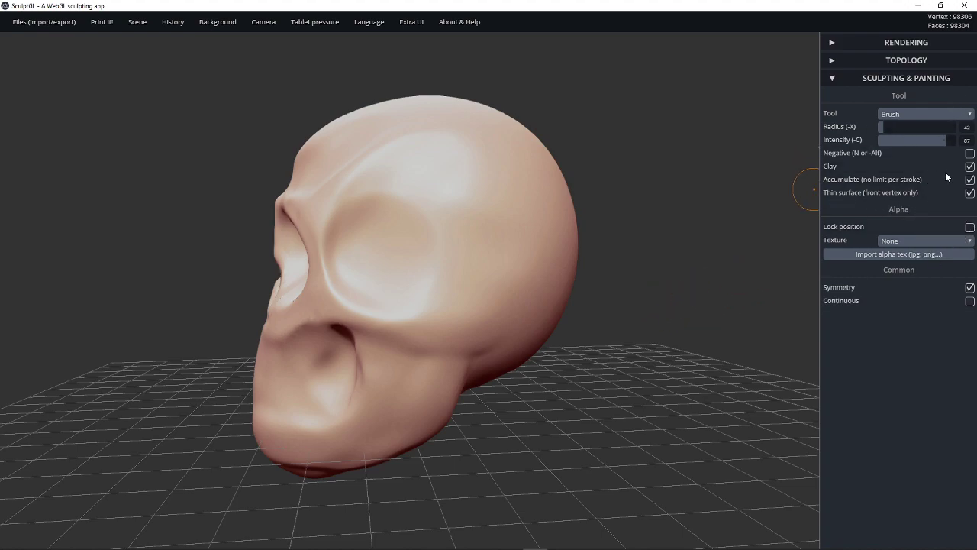
pyautogui.click(969, 164)
pyautogui.click(924, 114)
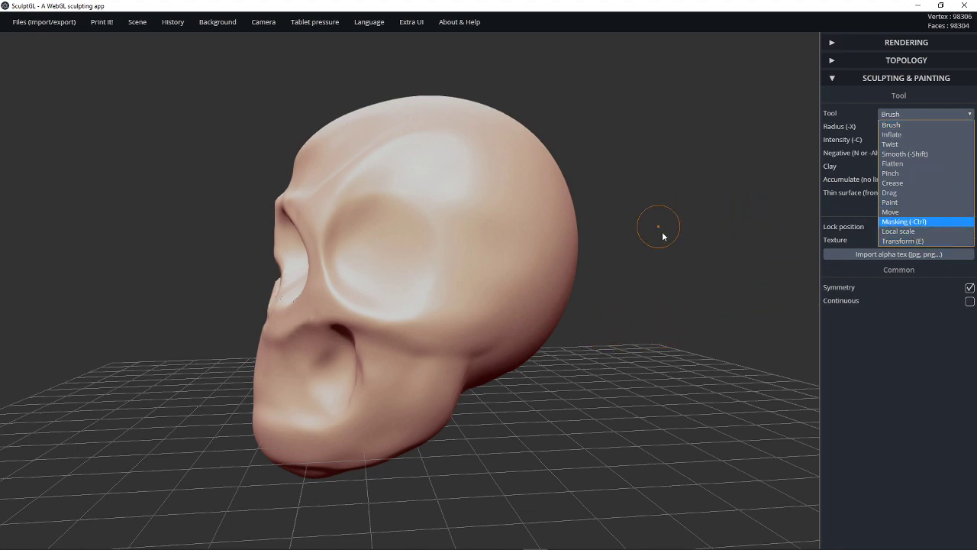
pyautogui.click(605, 295)
pyautogui.moveTo(665, 290); pyautogui.dragTo(770, 310)
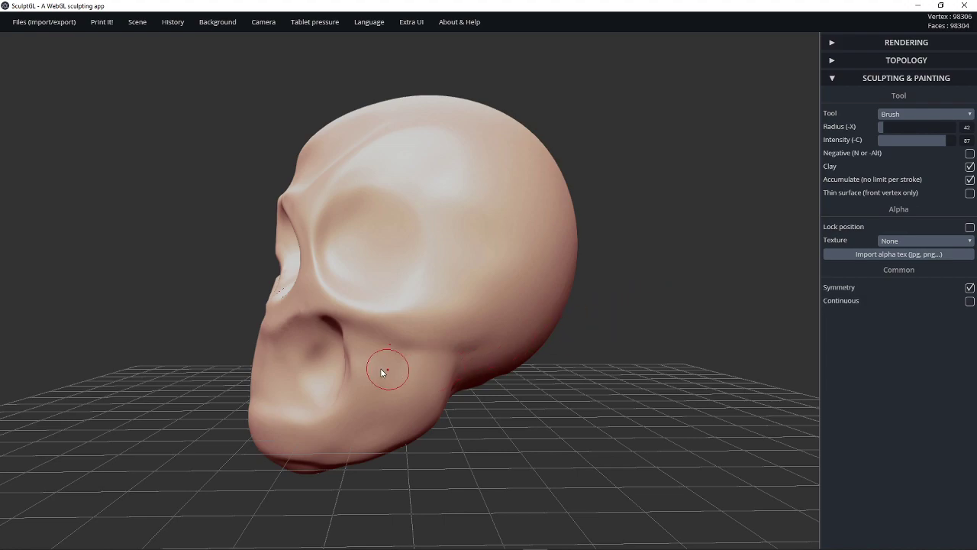
pyautogui.moveTo(629, 389); pyautogui.dragTo(676, 283)
pyautogui.moveTo(650, 337); pyautogui.dragTo(641, 144)
pyautogui.scroll(2, 429, 351)
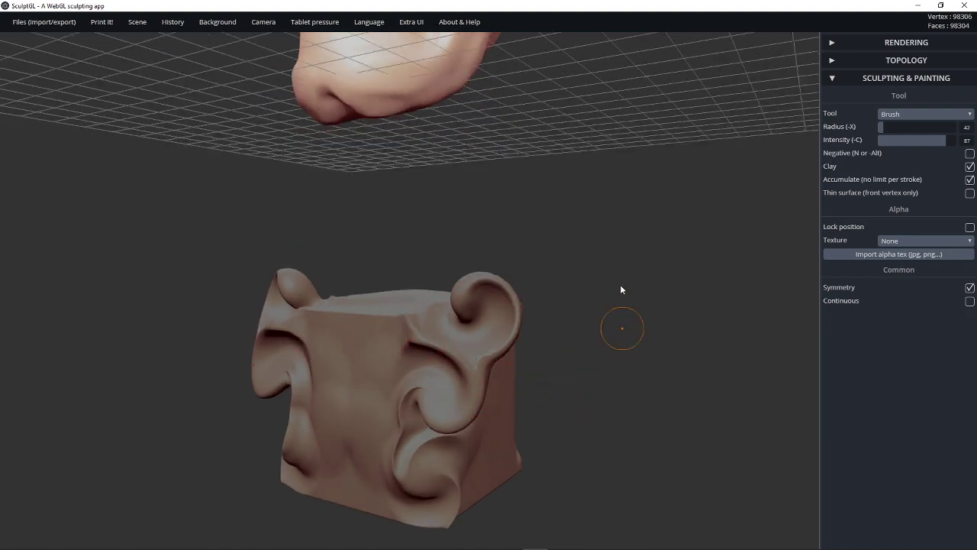
pyautogui.moveTo(621, 289); pyautogui.dragTo(766, 221)
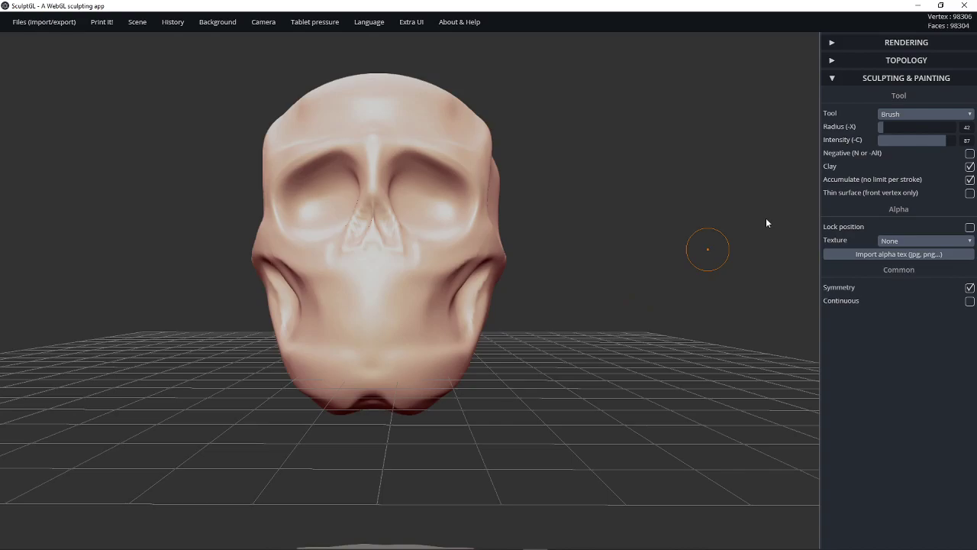
# Step: Pinch the creases on the underside of the jaw with the Pinch tool at radius 88 and intensity 75
pyautogui.click(944, 115)
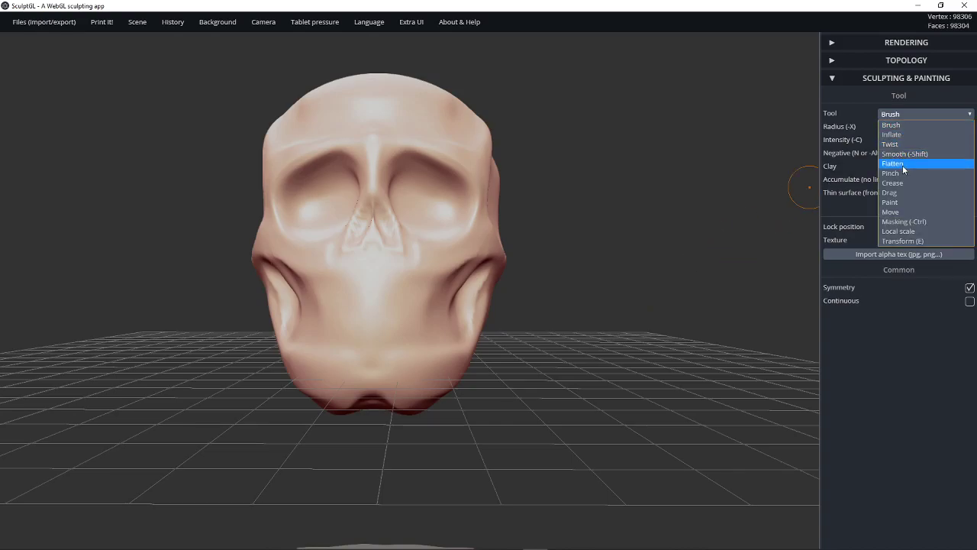
pyautogui.click(903, 173)
pyautogui.moveTo(635, 321); pyautogui.dragTo(629, 90)
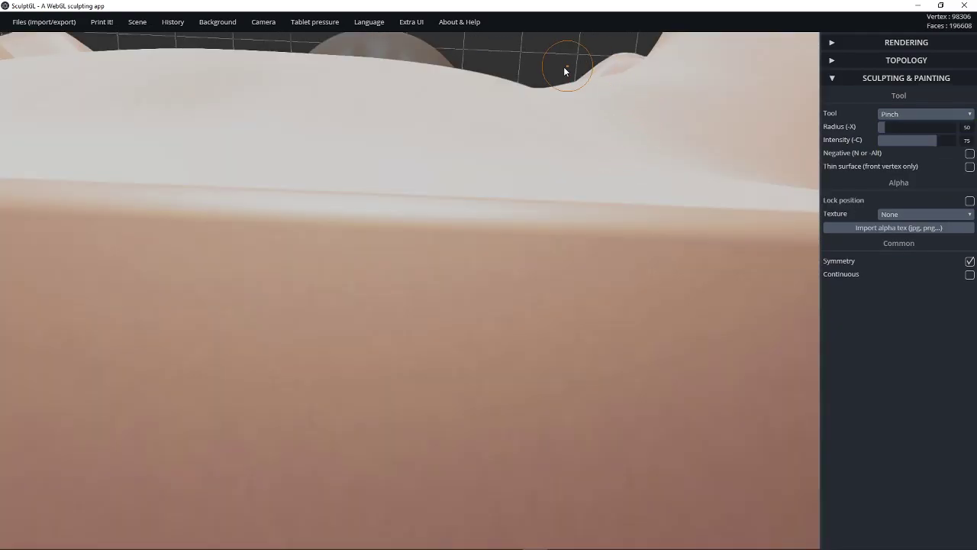
pyautogui.keyDown('alt'); pyautogui.moveTo(563, 66); pyautogui.dragTo(606, 153); pyautogui.keyUp('alt')
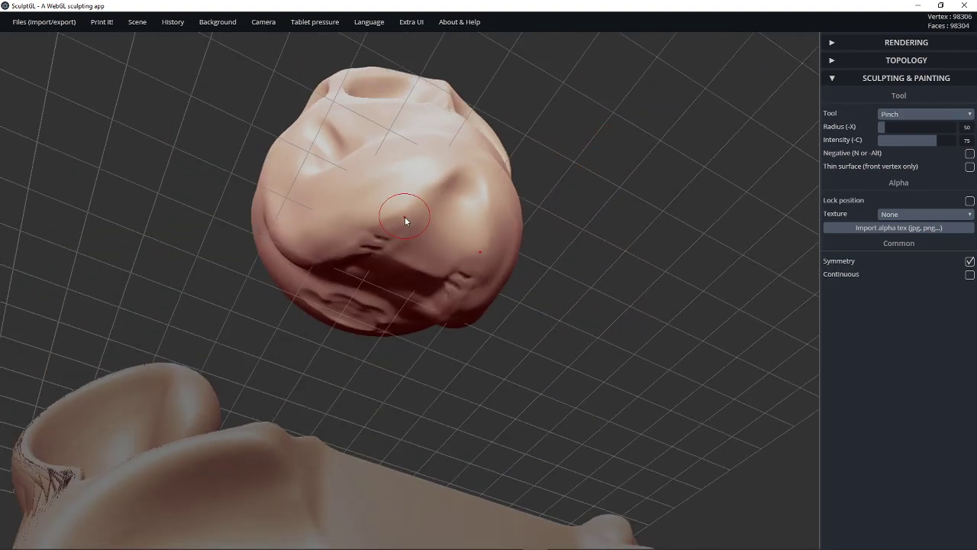
pyautogui.press('x')
pyautogui.moveTo(385, 235); pyautogui.dragTo(376, 246)
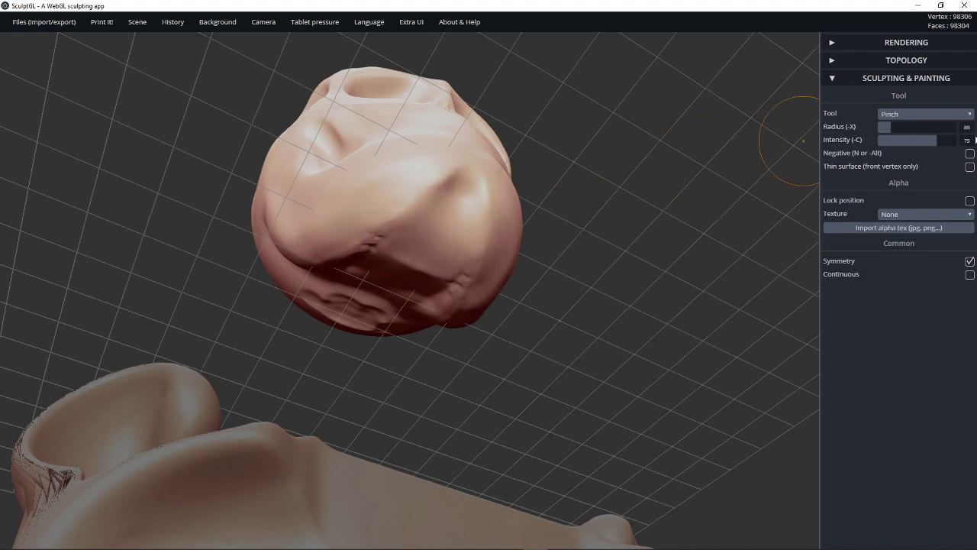
pyautogui.click(904, 115)
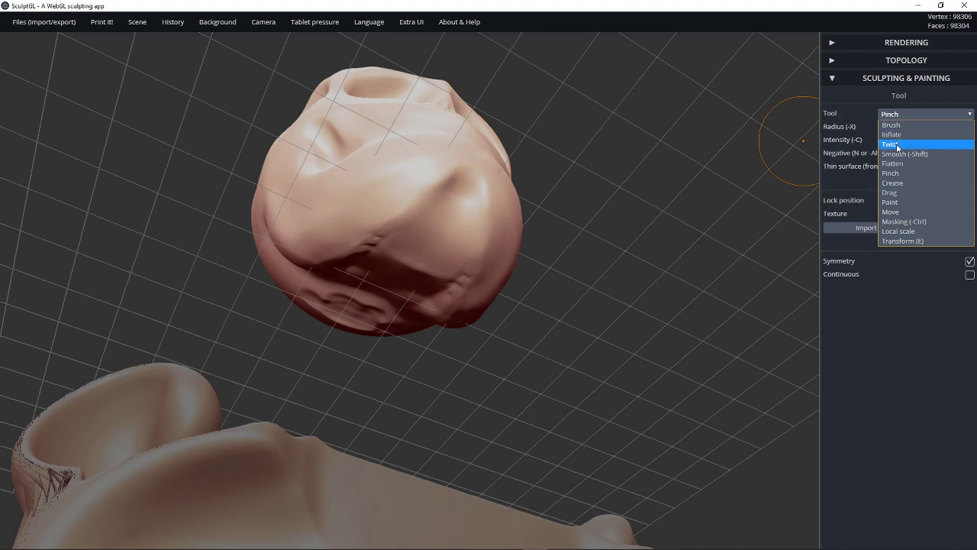
pyautogui.moveTo(465, 209); pyautogui.dragTo(462, 152)
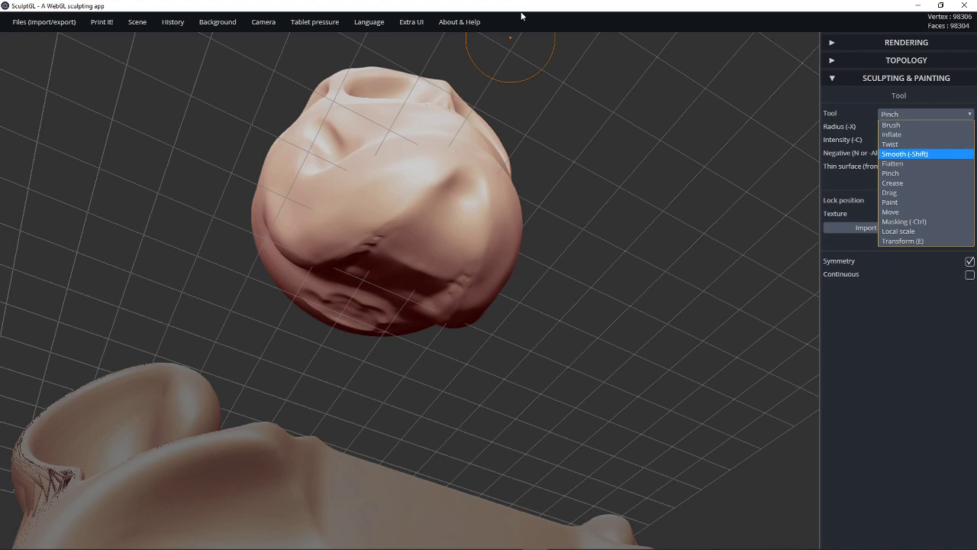
pyautogui.moveTo(176, 22)
pyautogui.moveTo(639, 178)
pyautogui.mouseDown()
pyautogui.moveTo(600, 164)
pyautogui.moveTo(473, 170)
pyautogui.mouseUp()
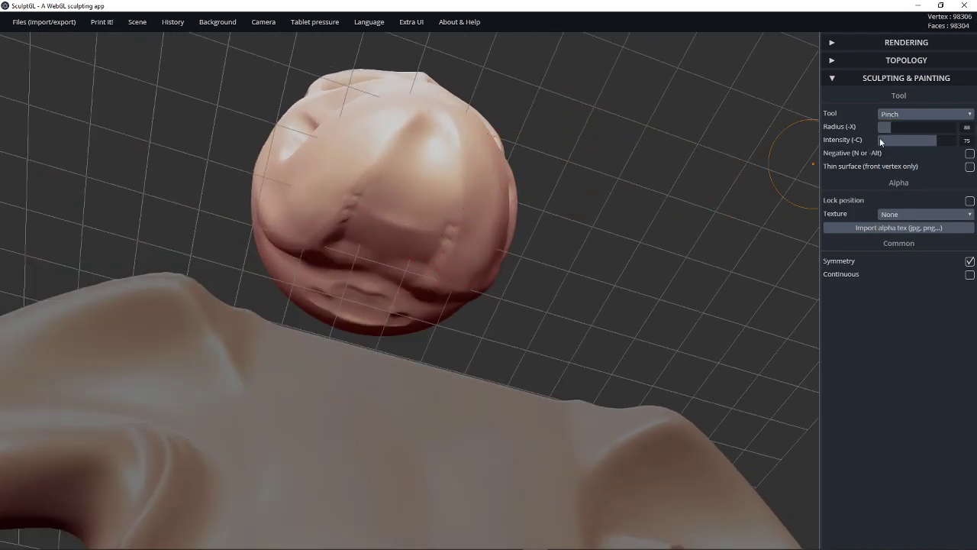
# Step: Flatten the underside of the jaw with the Flatten tool at radius 113, intensity 75 and Negative on
pyautogui.click(917, 116)
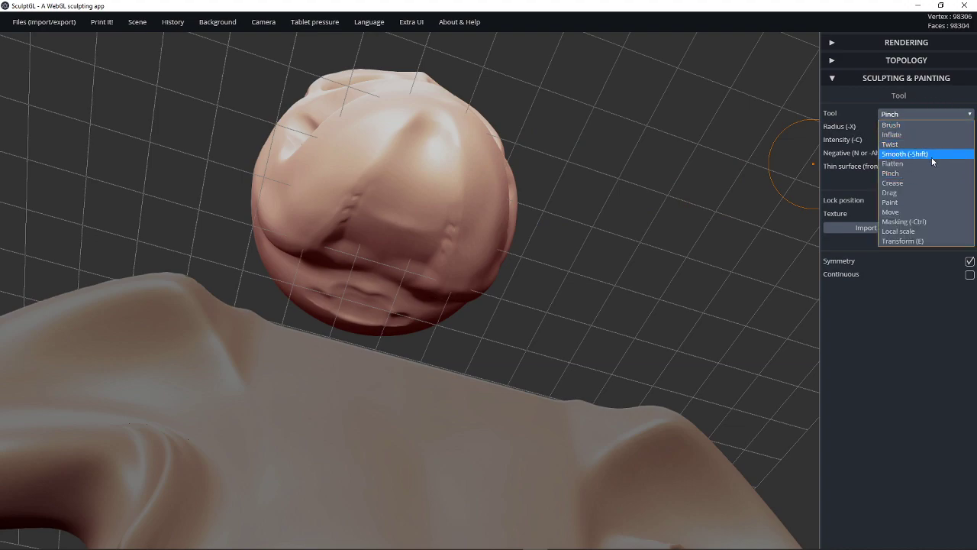
pyautogui.moveTo(29, 25)
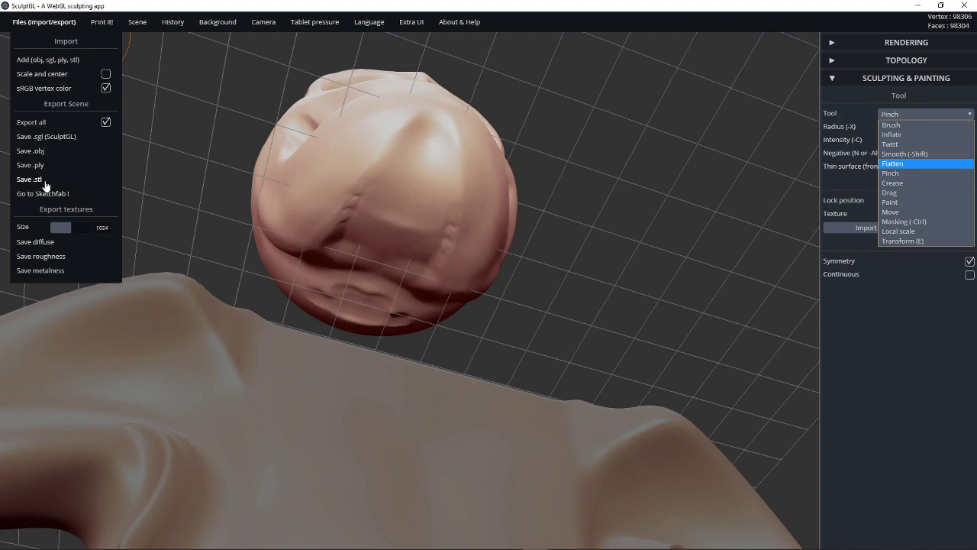
pyautogui.click(892, 163)
pyautogui.moveTo(577, 216); pyautogui.dragTo(494, 197)
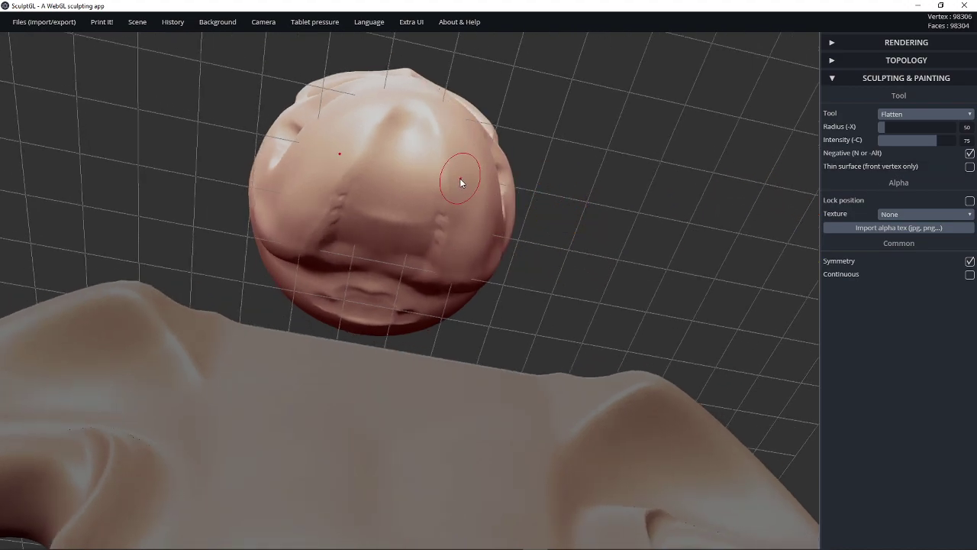
pyautogui.press('x')
pyautogui.moveTo(456, 159)
pyautogui.mouseDown()
pyautogui.moveTo(437, 170)
pyautogui.moveTo(414, 147)
pyautogui.moveTo(442, 261)
pyautogui.mouseUp()
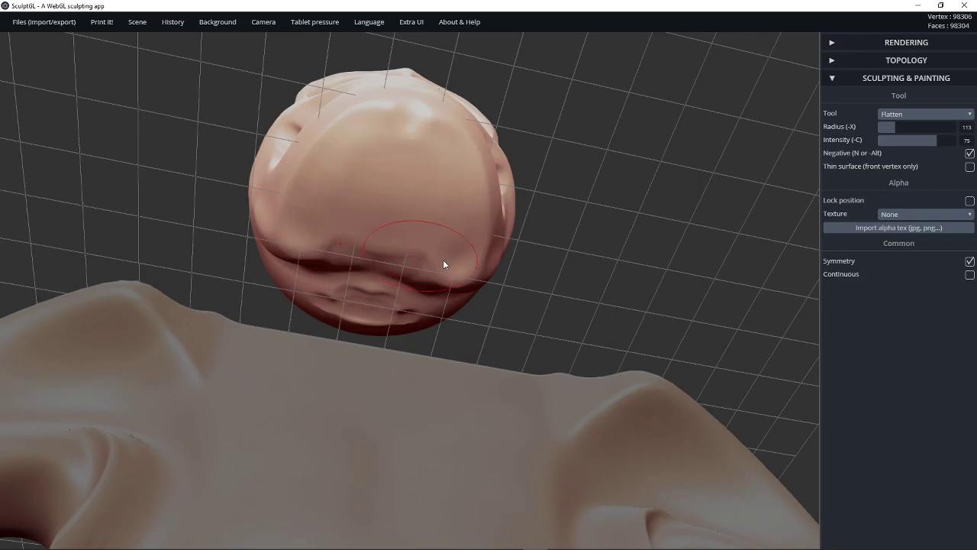
pyautogui.moveTo(580, 191)
pyautogui.mouseDown()
pyautogui.moveTo(604, 282)
pyautogui.moveTo(570, 273)
pyautogui.moveTo(545, 200)
pyautogui.moveTo(502, 186)
pyautogui.mouseUp()
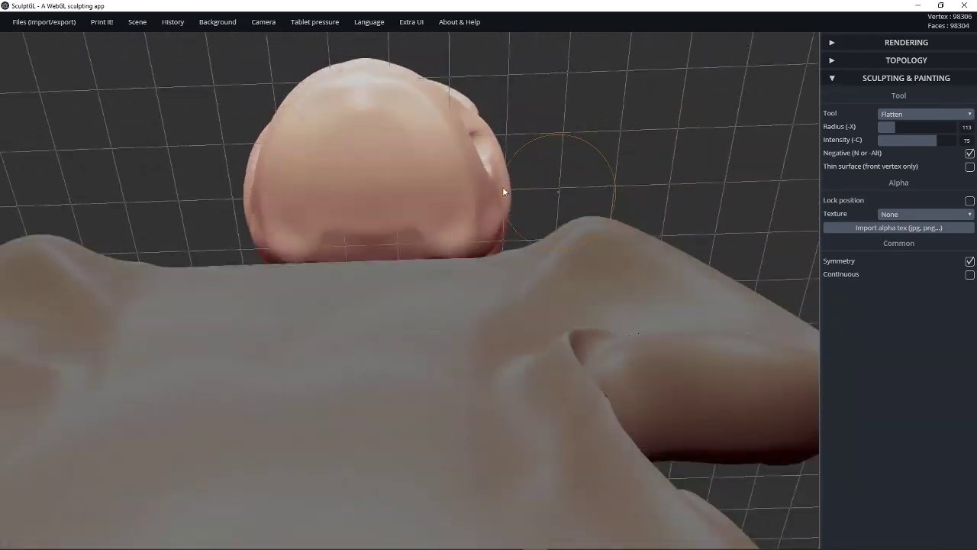
pyautogui.moveTo(596, 125)
pyautogui.mouseDown()
pyautogui.moveTo(482, 229)
pyautogui.moveTo(579, 206)
pyautogui.moveTo(679, 258)
pyautogui.mouseUp()
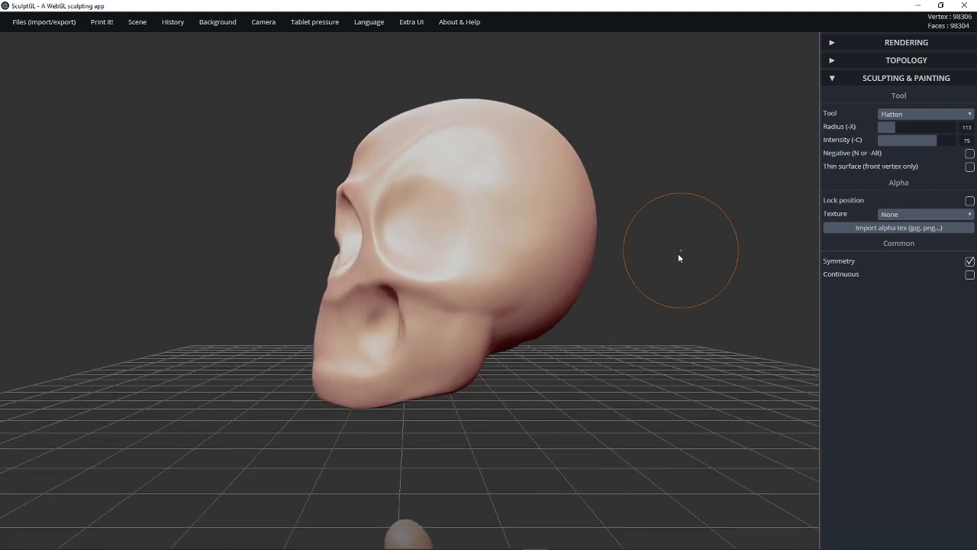
# Step: Set the Flatten radius to 40 with Negative on
pyautogui.moveTo(626, 220); pyautogui.dragTo(678, 305)
pyautogui.press('n')
pyautogui.press('n')
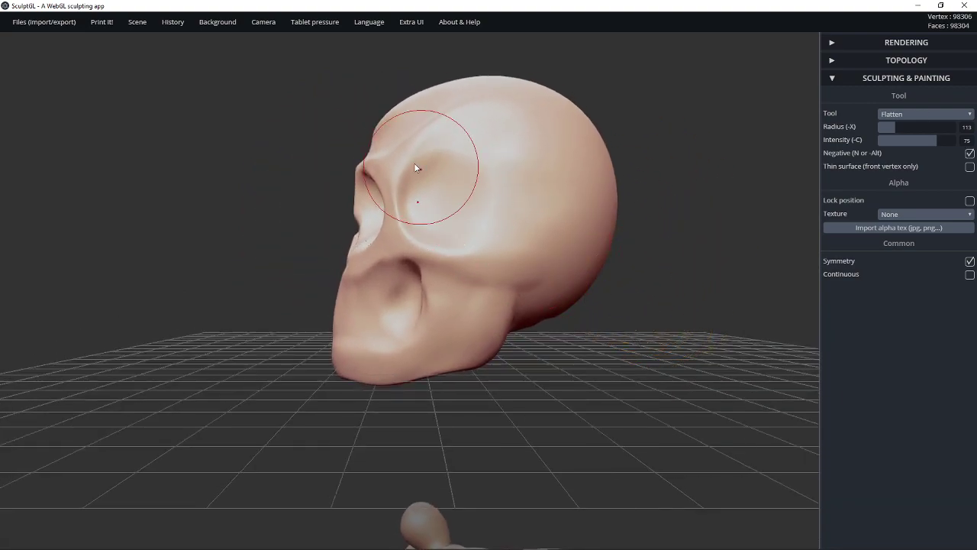
pyautogui.press('x')
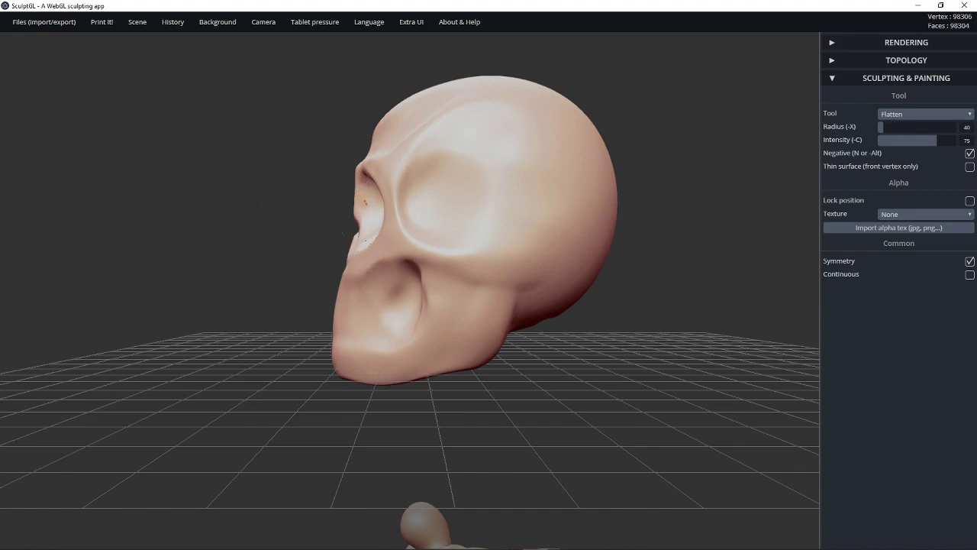
pyautogui.press('ctrl')
# Step: Push the nasal cavity inward and shape its lower edges using the Drag tool at radius 56
pyautogui.click(893, 114)
pyautogui.click(897, 200)
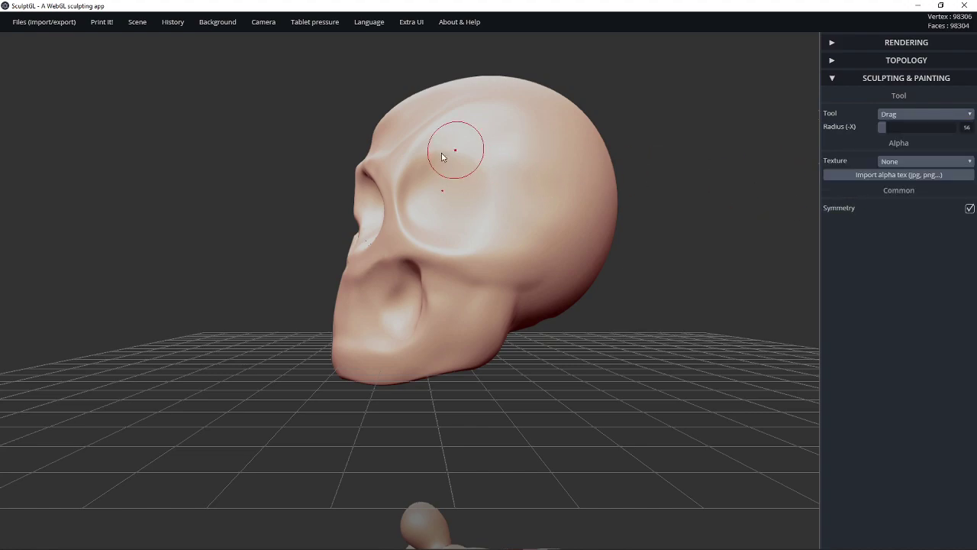
pyautogui.moveTo(356, 200)
pyautogui.mouseDown()
pyautogui.moveTo(365, 197)
pyautogui.moveTo(343, 205)
pyautogui.moveTo(437, 216)
pyautogui.mouseUp()
pyautogui.moveTo(642, 177); pyautogui.dragTo(796, 212)
pyautogui.moveTo(652, 262)
pyautogui.mouseDown()
pyautogui.moveTo(699, 265)
pyautogui.moveTo(669, 258)
pyautogui.moveTo(809, 295)
pyautogui.moveTo(725, 285)
pyautogui.moveTo(685, 191)
pyautogui.moveTo(645, 204)
pyautogui.mouseUp()
pyautogui.moveTo(494, 215)
pyautogui.mouseDown()
pyautogui.moveTo(480, 223)
pyautogui.moveTo(481, 197)
pyautogui.mouseUp()
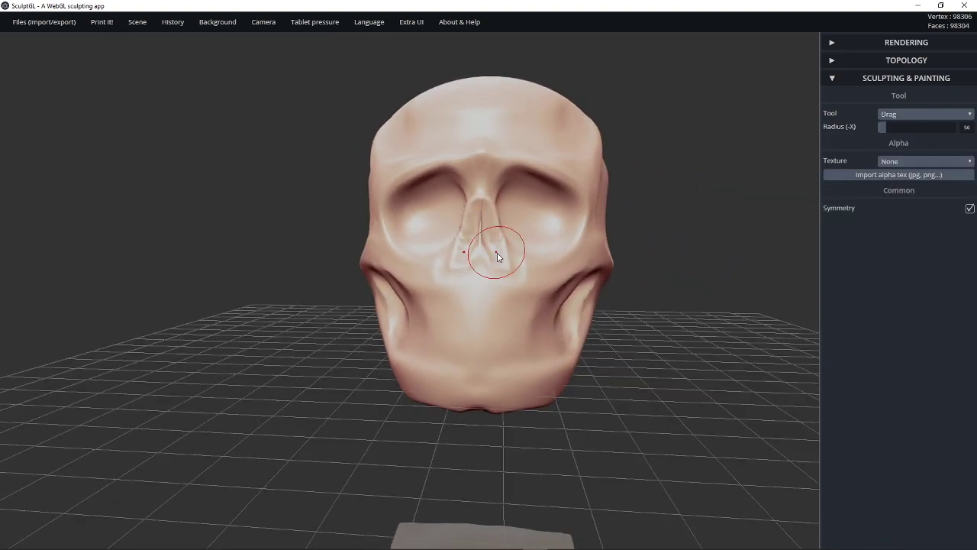
pyautogui.moveTo(505, 266); pyautogui.dragTo(501, 259)
# Step: Push in the rear edge of the jaw below the skull with the Drag tool at radius 56
pyautogui.moveTo(679, 275)
pyautogui.mouseDown()
pyautogui.moveTo(617, 303)
pyautogui.moveTo(697, 318)
pyautogui.moveTo(677, 114)
pyautogui.mouseUp()
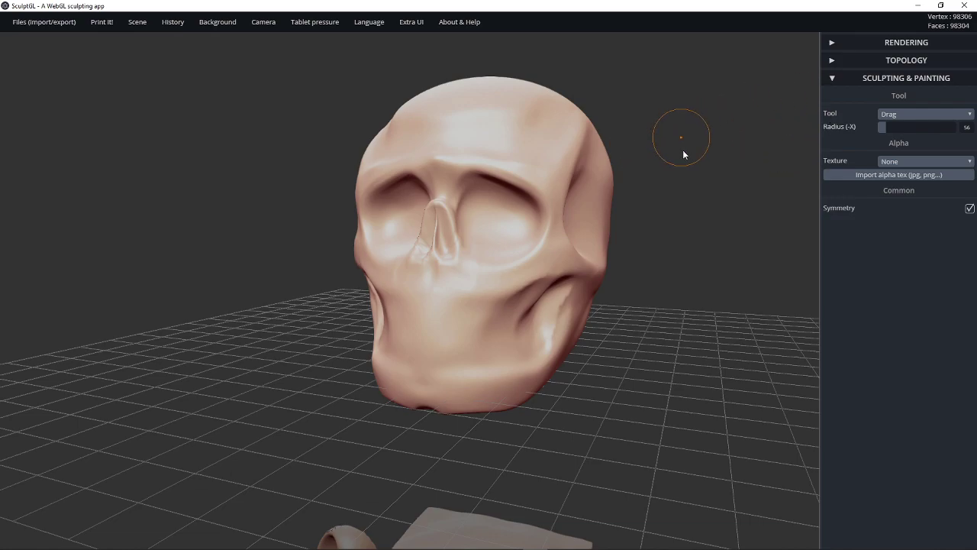
pyautogui.moveTo(682, 146)
pyautogui.mouseDown()
pyautogui.moveTo(672, 105)
pyautogui.moveTo(661, 150)
pyautogui.moveTo(722, 203)
pyautogui.moveTo(639, 257)
pyautogui.moveTo(657, 266)
pyautogui.moveTo(397, 140)
pyautogui.moveTo(458, 161)
pyautogui.mouseUp()
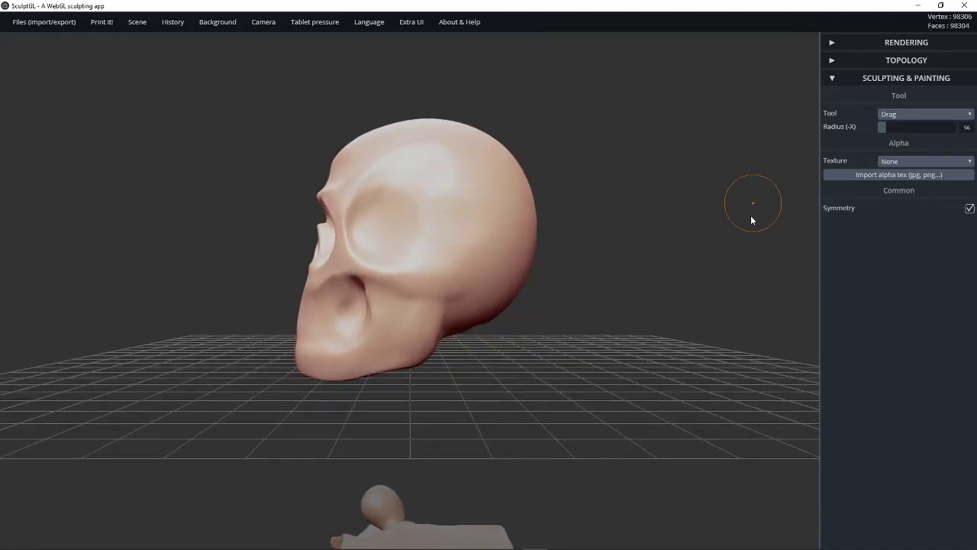
pyautogui.moveTo(432, 314); pyautogui.dragTo(439, 334)
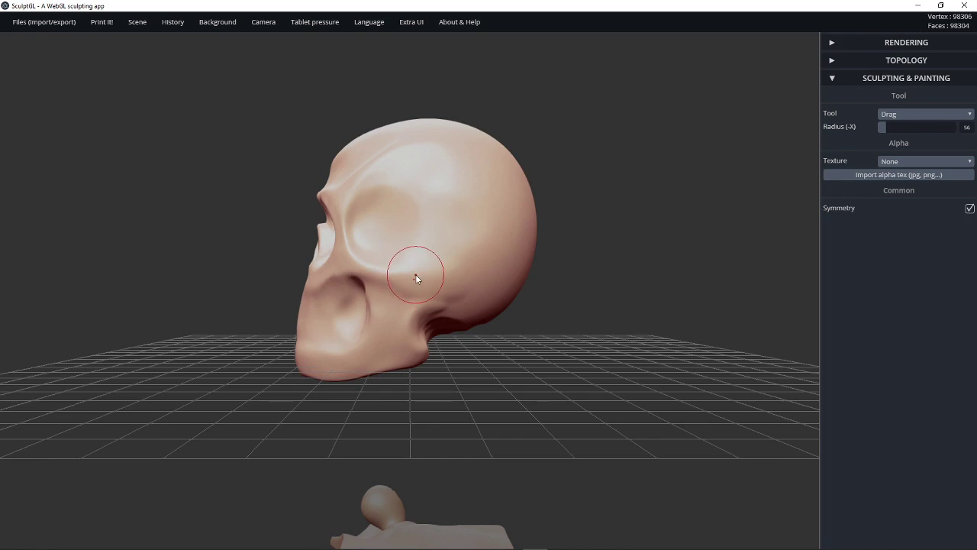
# Step: Set the Drag radius to 112 and lift the rear of the cheekbone and the base of the skull behind the jaw
pyautogui.press('x')
pyautogui.moveTo(418, 277)
pyautogui.mouseDown()
pyautogui.moveTo(419, 253)
pyautogui.moveTo(381, 261)
pyautogui.moveTo(396, 276)
pyautogui.moveTo(400, 267)
pyautogui.mouseUp()
pyautogui.moveTo(452, 310)
pyautogui.mouseDown()
pyautogui.moveTo(453, 296)
pyautogui.moveTo(457, 323)
pyautogui.moveTo(461, 307)
pyautogui.moveTo(528, 285)
pyautogui.mouseUp()
pyautogui.moveTo(589, 253)
pyautogui.mouseDown()
pyautogui.moveTo(523, 265)
pyautogui.moveTo(386, 264)
pyautogui.moveTo(569, 323)
pyautogui.moveTo(560, 310)
pyautogui.moveTo(646, 305)
pyautogui.mouseUp()
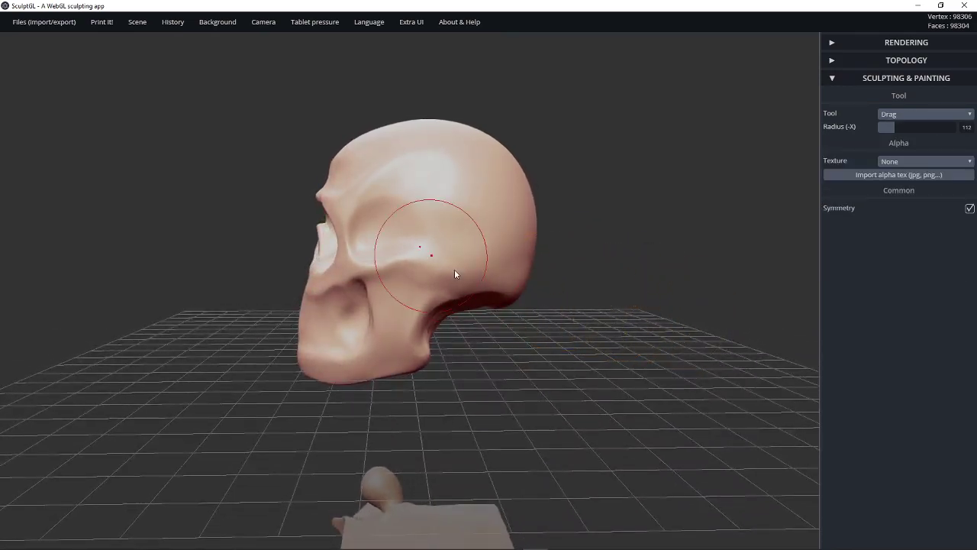
# Step: Reshape the cheek below the eye socket and the side of the jaw with the Drag tool at radius 112
pyautogui.moveTo(458, 270); pyautogui.dragTo(580, 290)
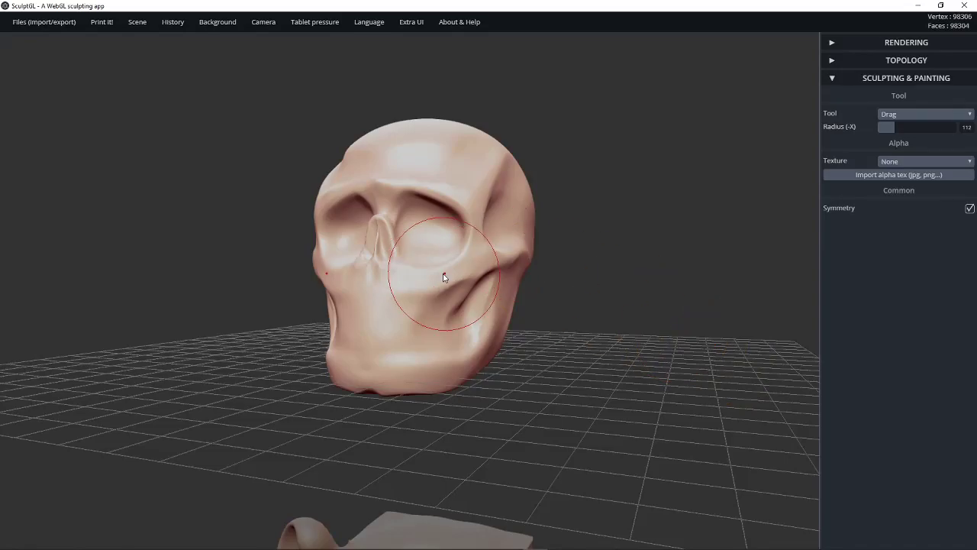
pyautogui.moveTo(445, 275); pyautogui.dragTo(440, 269)
pyautogui.moveTo(526, 330)
pyautogui.mouseDown()
pyautogui.moveTo(619, 408)
pyautogui.moveTo(600, 377)
pyautogui.moveTo(615, 328)
pyautogui.moveTo(574, 309)
pyautogui.moveTo(613, 383)
pyautogui.moveTo(599, 349)
pyautogui.mouseUp()
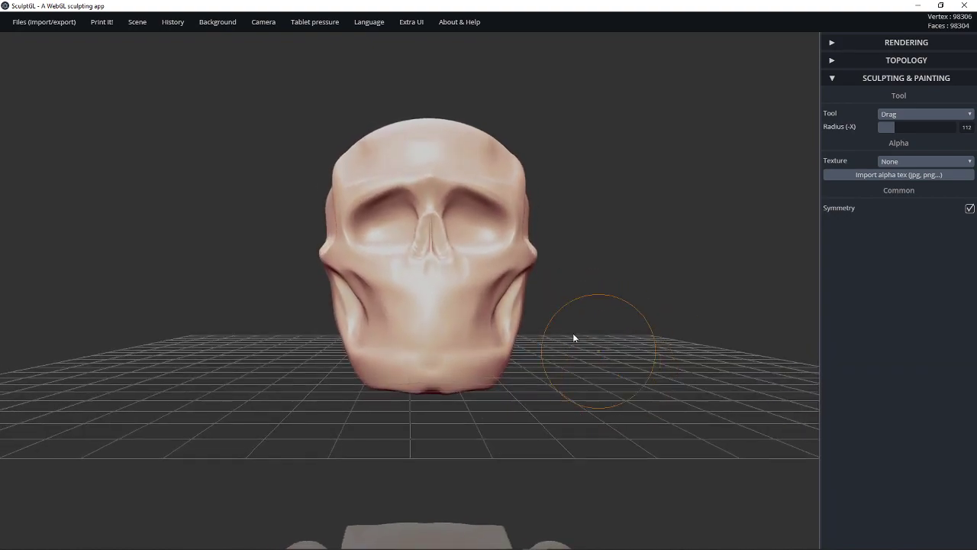
pyautogui.moveTo(499, 362)
pyautogui.mouseDown()
pyautogui.moveTo(490, 359)
pyautogui.moveTo(497, 392)
pyautogui.moveTo(485, 380)
pyautogui.moveTo(511, 344)
pyautogui.moveTo(621, 333)
pyautogui.moveTo(615, 320)
pyautogui.mouseUp()
pyautogui.moveTo(521, 309)
pyautogui.mouseDown()
pyautogui.moveTo(511, 308)
pyautogui.moveTo(535, 326)
pyautogui.moveTo(500, 348)
pyautogui.moveTo(513, 296)
pyautogui.moveTo(642, 321)
pyautogui.moveTo(513, 329)
pyautogui.moveTo(451, 319)
pyautogui.mouseUp()
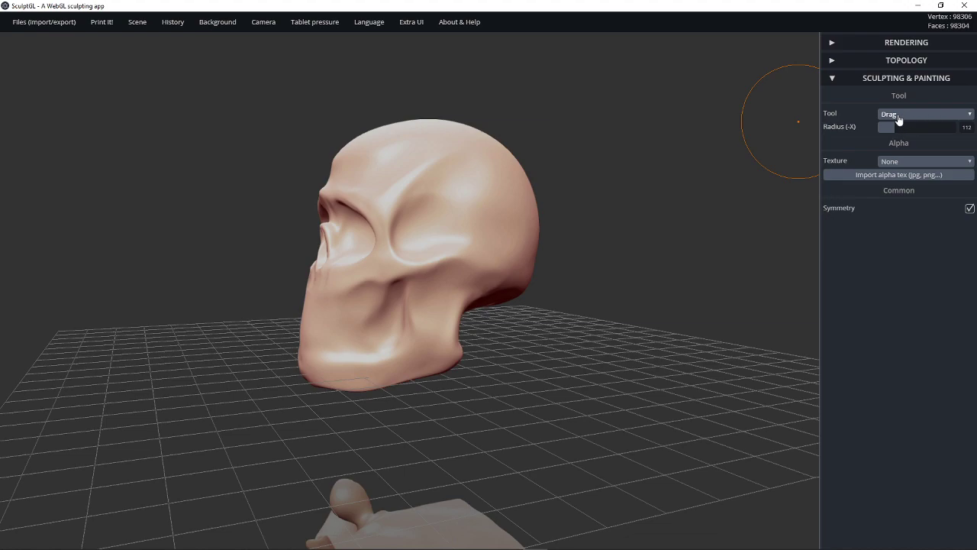
# Step: Carve a hollow beneath the rear of the cheekbone using the Brush in Negative mode at radius 42 and intensity 87
pyautogui.press('1')
pyautogui.moveTo(545, 235)
pyautogui.mouseDown()
pyautogui.moveTo(603, 228)
pyautogui.moveTo(572, 221)
pyautogui.mouseUp()
pyautogui.press('n')
pyautogui.moveTo(461, 269); pyautogui.dragTo(463, 273)
pyautogui.press('n')
pyautogui.moveTo(527, 282); pyautogui.dragTo(435, 332)
pyautogui.moveTo(524, 331); pyautogui.dragTo(492, 350)
pyautogui.press('shift')
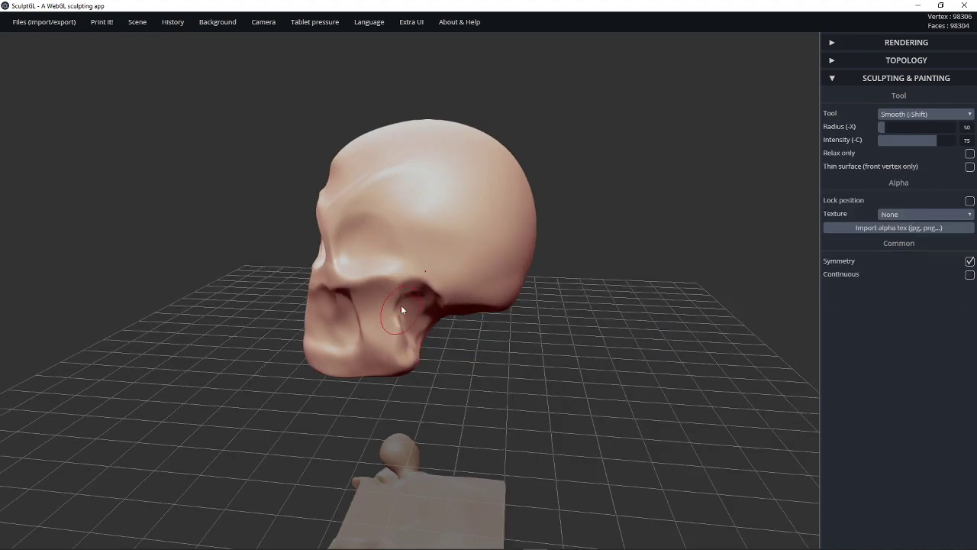
pyautogui.moveTo(460, 386)
pyautogui.mouseDown()
pyautogui.moveTo(502, 349)
pyautogui.moveTo(477, 356)
pyautogui.mouseUp()
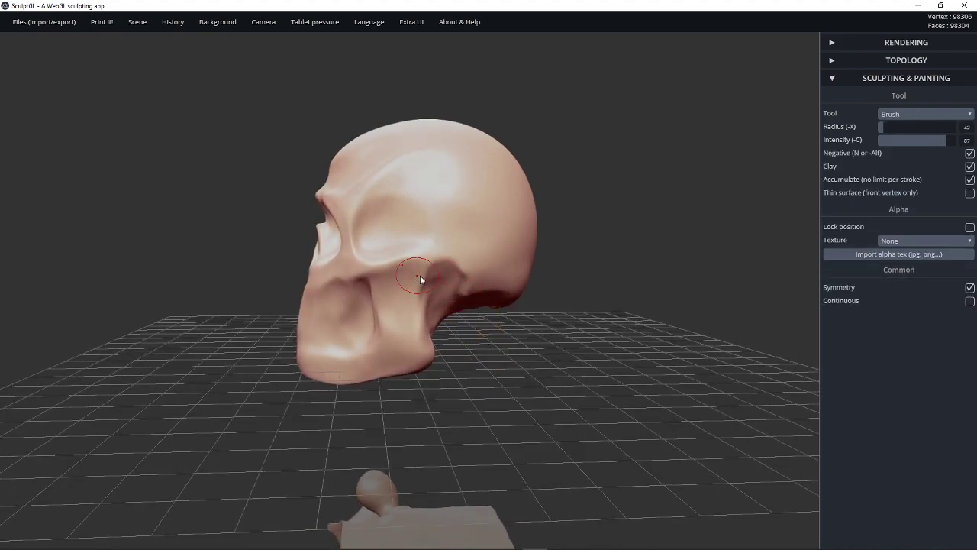
pyautogui.moveTo(413, 279)
pyautogui.keyDown('alt'); pyautogui.mouseDown()
pyautogui.moveTo(389, 282)
pyautogui.moveTo(399, 291)
pyautogui.mouseUp(); pyautogui.keyUp('alt')
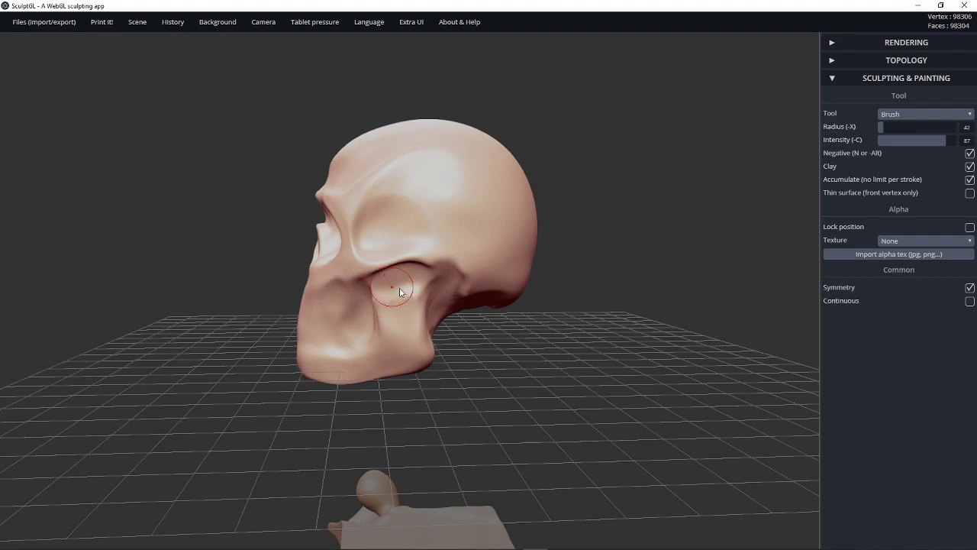
pyautogui.moveTo(519, 359)
pyautogui.mouseDown()
pyautogui.moveTo(617, 376)
pyautogui.moveTo(537, 327)
pyautogui.mouseUp()
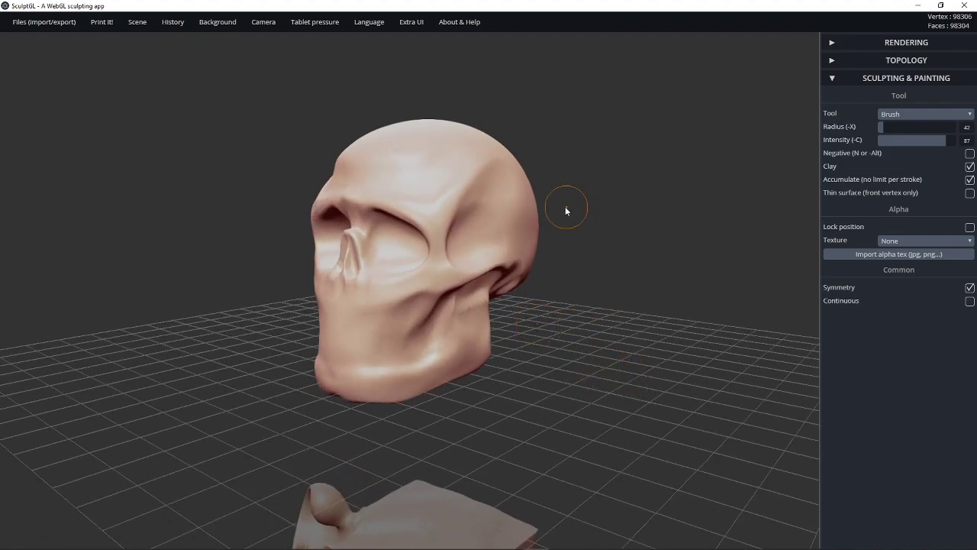
# Step: Remesh the skull with quad voxel remeshing at resolution 150
pyautogui.click(894, 61)
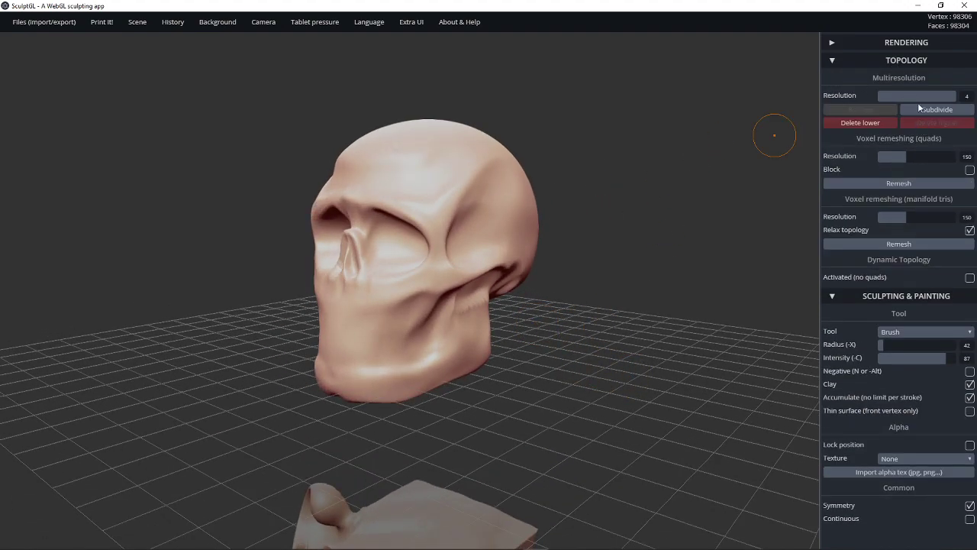
pyautogui.moveTo(551, 222); pyautogui.dragTo(587, 223)
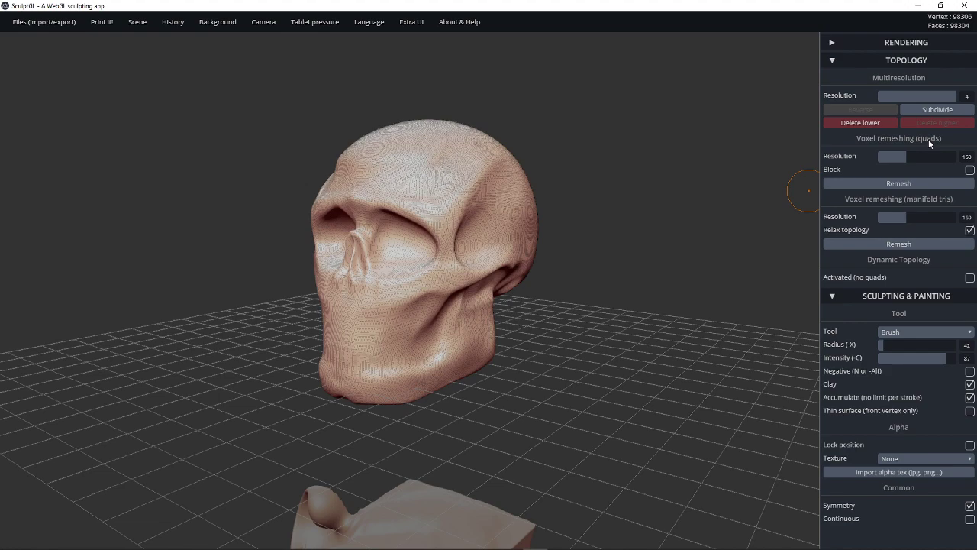
pyautogui.click(942, 185)
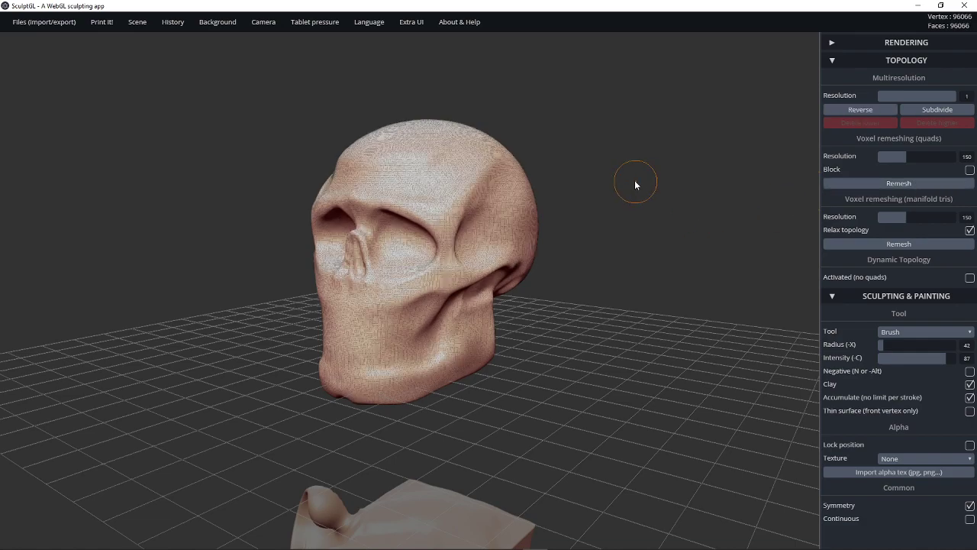
# Step: Examine the wireframe around the jaw, eye sockets and nose, comparing the mesh before and after the quad remesh
pyautogui.moveTo(640, 181); pyautogui.dragTo(643, 446)
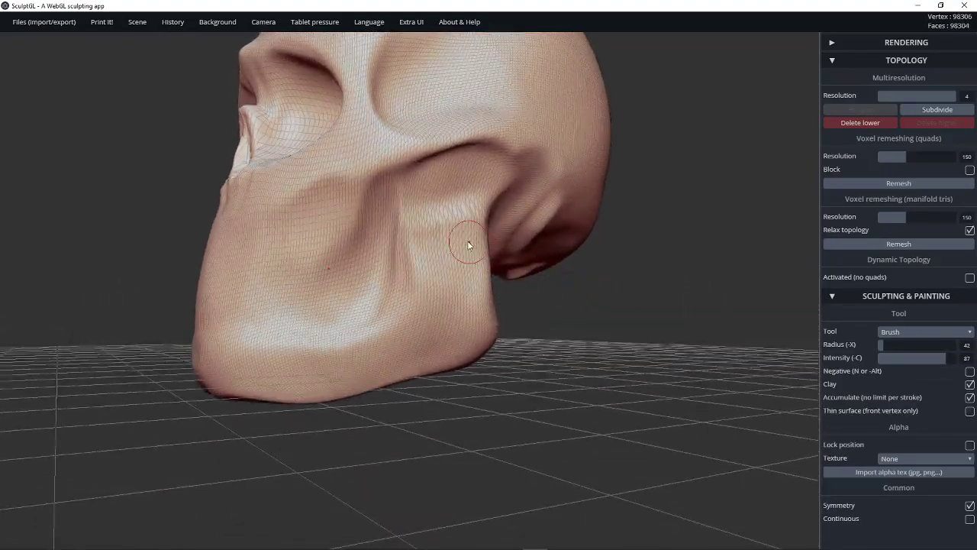
pyautogui.press('ctrl')
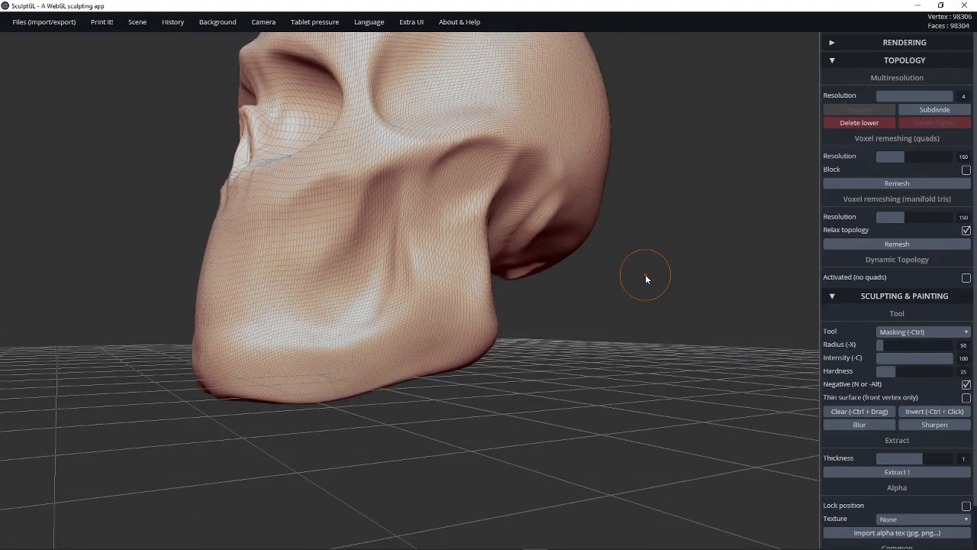
pyautogui.hotkey('ctrl', 'y')
pyautogui.hotkey('ctrl', 'y')
pyautogui.hotkey('ctrl', 'y')
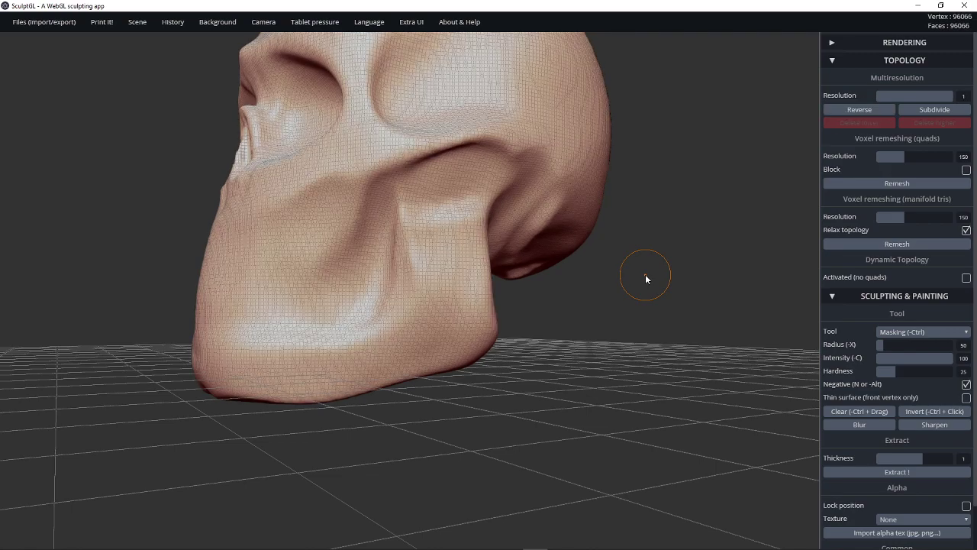
pyautogui.moveTo(646, 272); pyautogui.dragTo(709, 340)
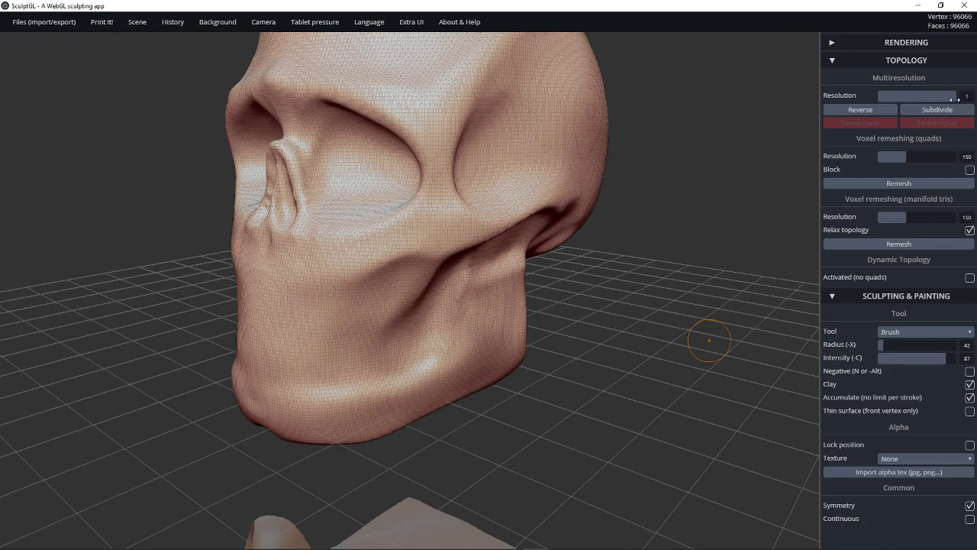
pyautogui.moveTo(748, 146); pyautogui.dragTo(622, 218)
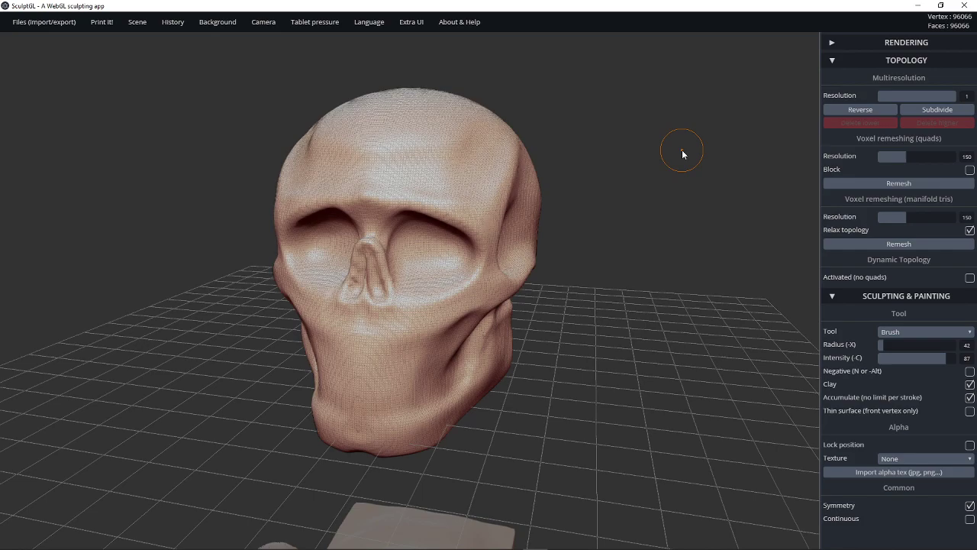
pyautogui.moveTo(702, 211); pyautogui.dragTo(632, 193)
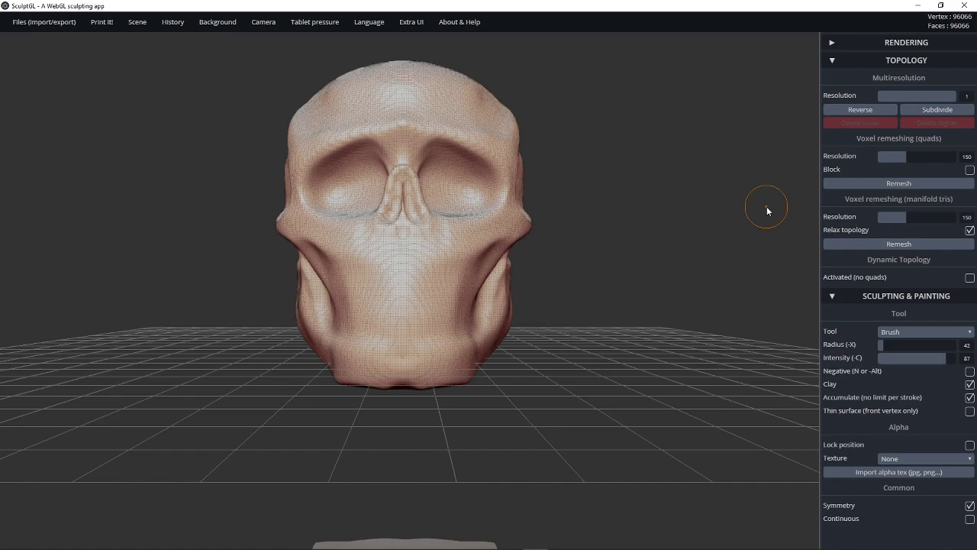
pyautogui.moveTo(772, 218); pyautogui.dragTo(601, 253)
pyautogui.moveTo(571, 199); pyautogui.dragTo(595, 196)
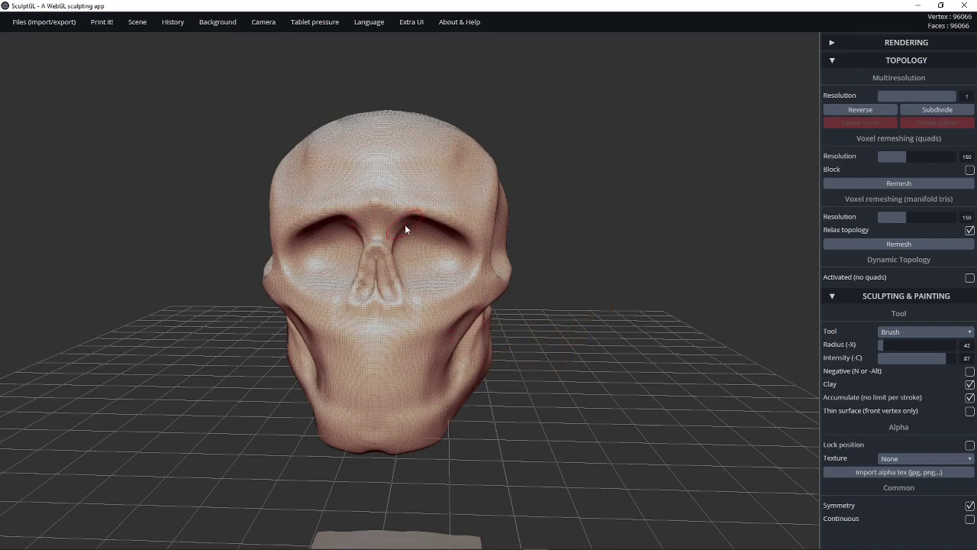
# Step: Hide the wireframe and smooth the nasal cavity with the Smooth tool at radius 50 and intensity 75
pyautogui.press('w')
pyautogui.moveTo(614, 270)
pyautogui.keyDown('alt'); pyautogui.mouseDown()
pyautogui.moveTo(613, 287)
pyautogui.moveTo(610, 271)
pyautogui.mouseUp(); pyautogui.keyUp('alt')
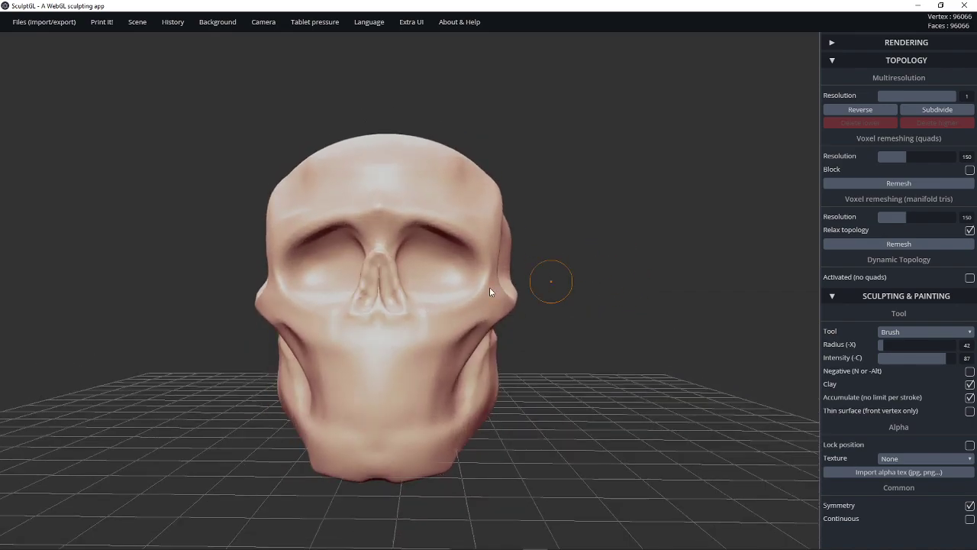
pyautogui.press('shift')
pyautogui.keyDown('shift'); pyautogui.moveTo(381, 277); pyautogui.dragTo(397, 299); pyautogui.keyUp('shift')
pyautogui.moveTo(630, 267)
pyautogui.mouseDown()
pyautogui.moveTo(581, 302)
pyautogui.moveTo(610, 301)
pyautogui.mouseUp()
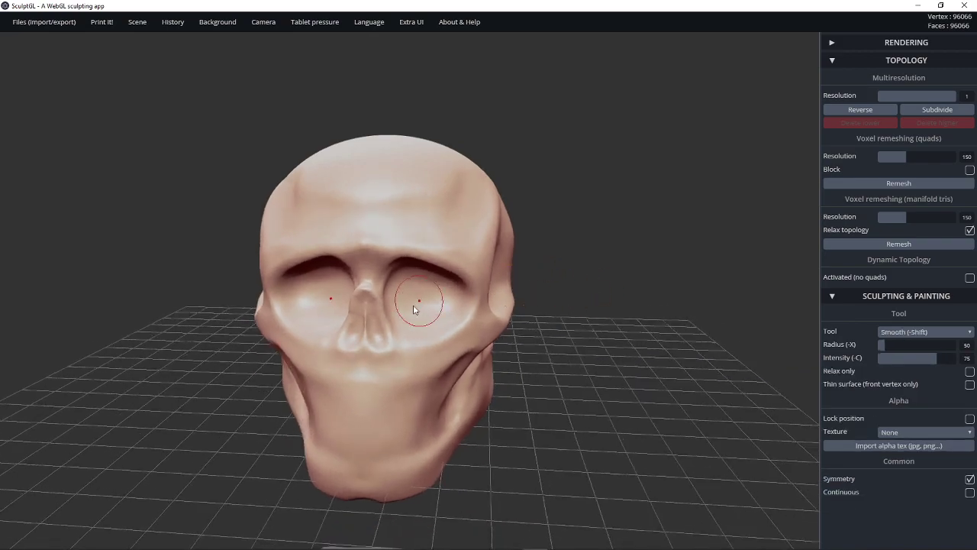
# Step: Step back and forth through the remesh and nose smoothing to compare the surface around the nose
pyautogui.scroll(5, 594, 287)
pyautogui.press('ctrl')
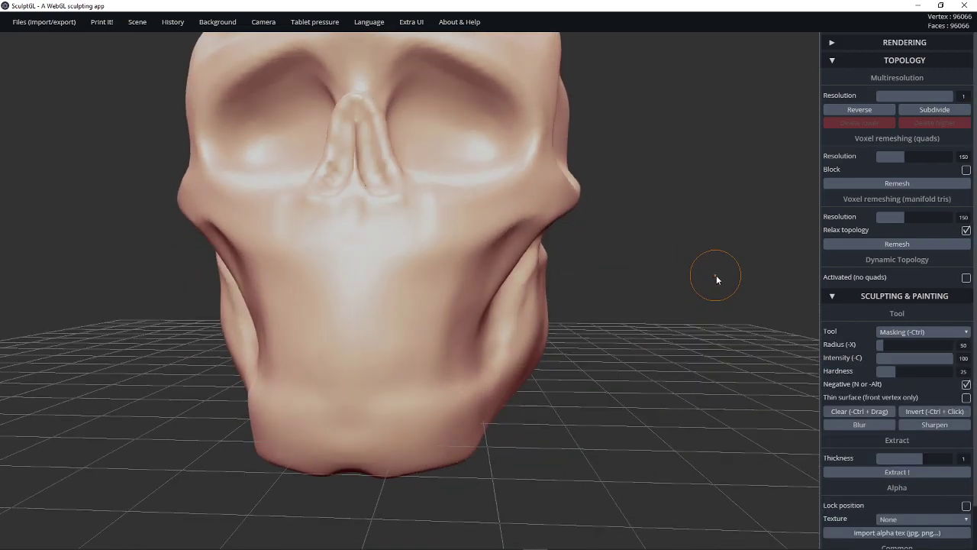
pyautogui.hotkey('ctrl', 'z')
pyautogui.hotkey('ctrl', 'z')
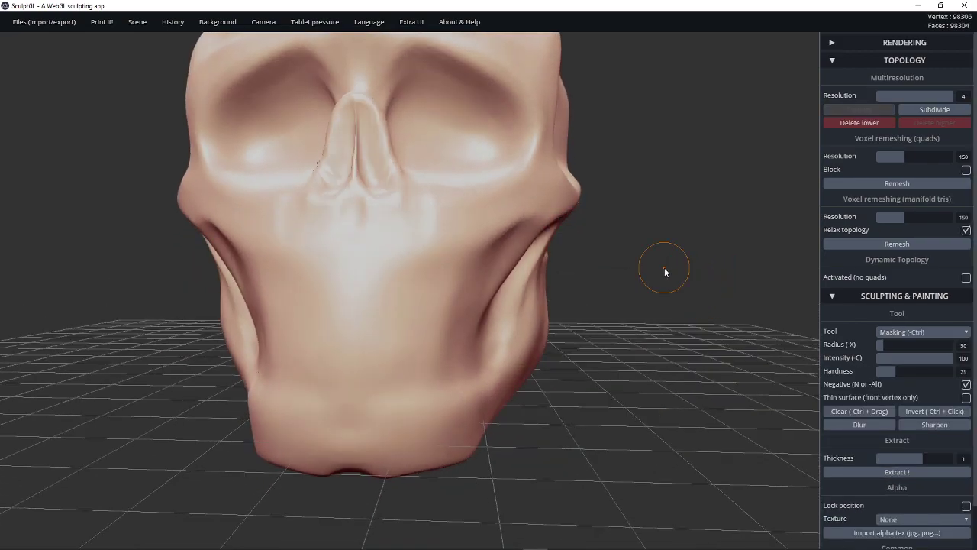
pyautogui.hotkey('ctrl', 'z')
pyautogui.hotkey('ctrl', 'z')
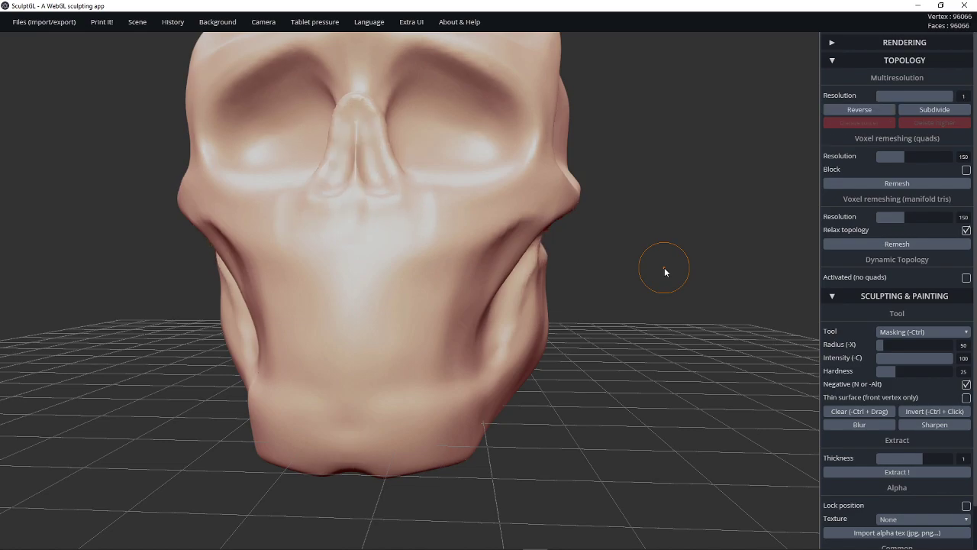
# Step: Return to the Brush with Negative off and activate Dynamic Topology at subdivision 75 and decimation 0
pyautogui.press('t')
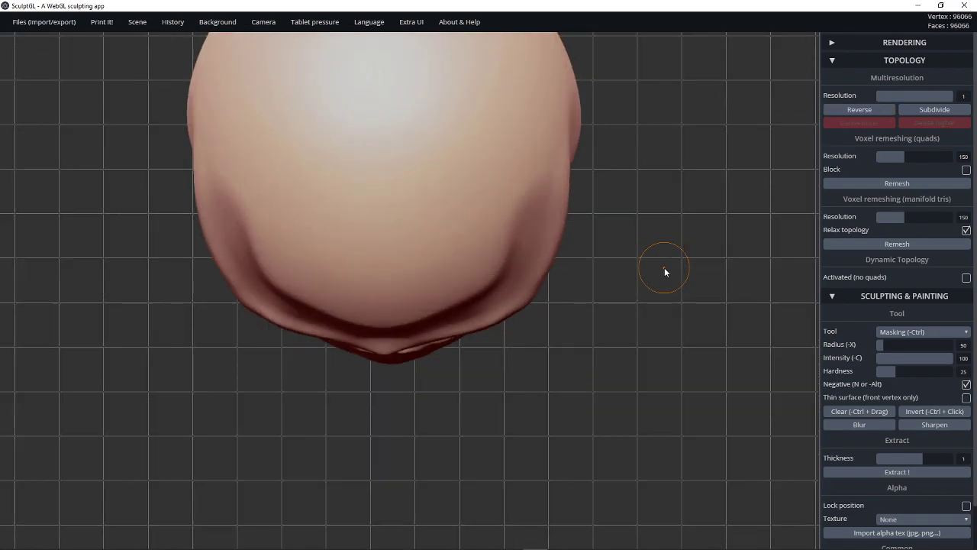
pyautogui.press('1')
pyautogui.press('f')
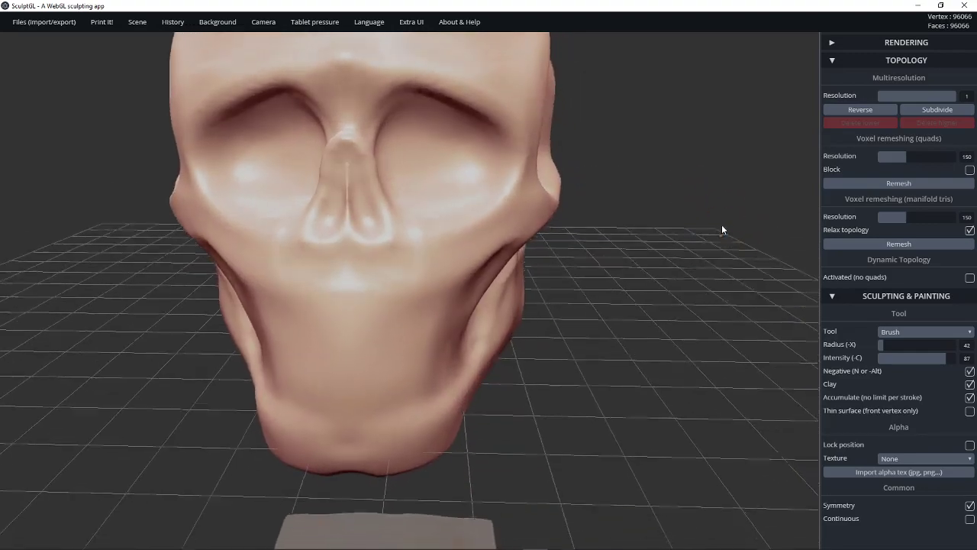
pyautogui.press('n')
pyautogui.moveTo(721, 225)
pyautogui.mouseDown()
pyautogui.moveTo(709, 225)
pyautogui.moveTo(712, 255)
pyautogui.mouseUp()
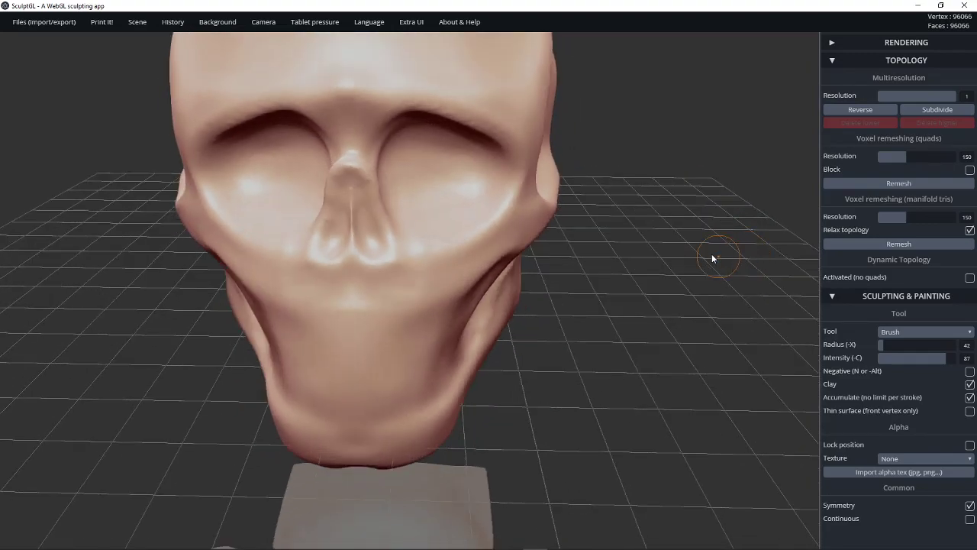
pyautogui.click(969, 278)
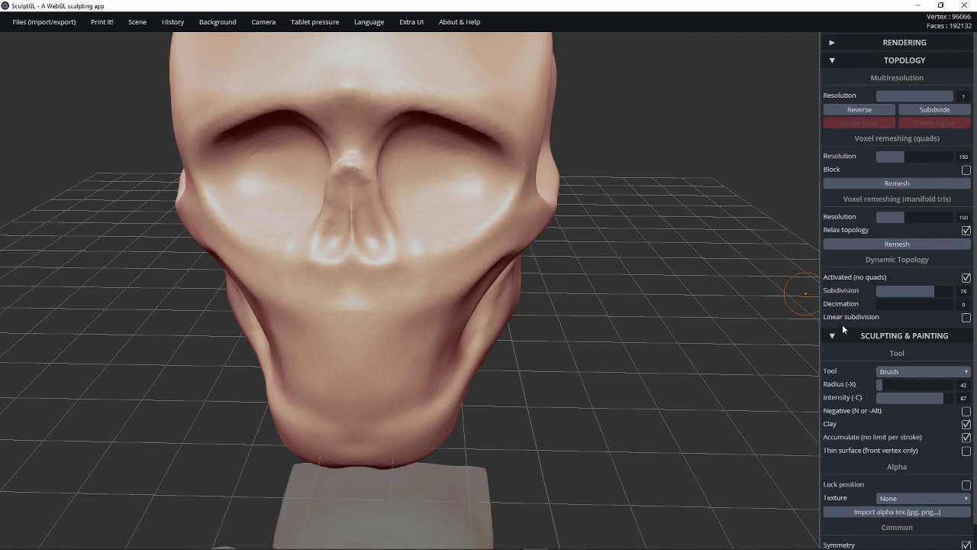
pyautogui.keyDown('alt'); pyautogui.moveTo(616, 289); pyautogui.dragTo(653, 307); pyautogui.keyUp('alt')
pyautogui.moveTo(653, 307); pyautogui.dragTo(647, 290)
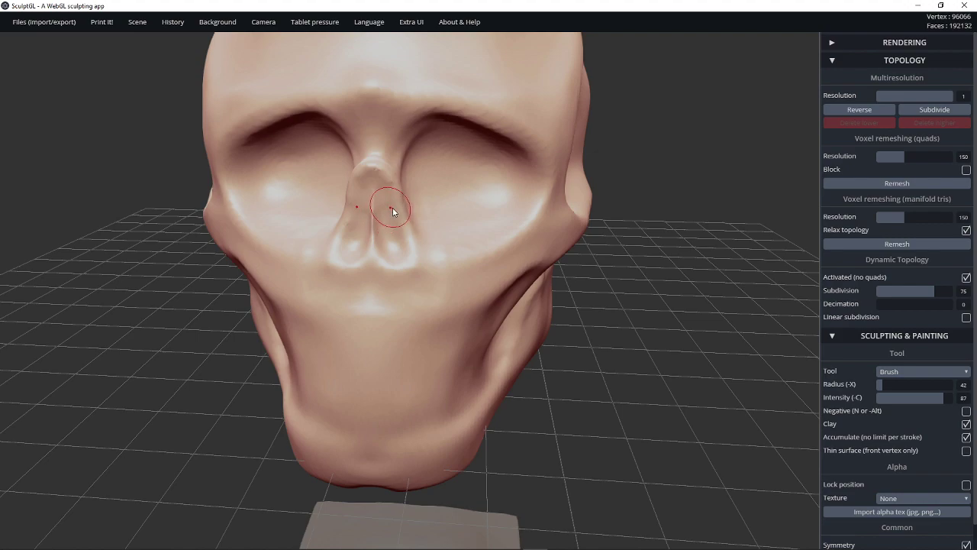
# Step: Carve the nasal cavity deeper with inward Brush strokes at radius 42 and intensity 87, undoing unwanted strokes
pyautogui.moveTo(381, 196); pyautogui.dragTo(386, 238)
pyautogui.hotkey('ctrl', 'z')
pyautogui.moveTo(379, 190); pyautogui.dragTo(392, 239)
pyautogui.hotkey('ctrl', 'z')
pyautogui.hotkey('ctrl', 'z')
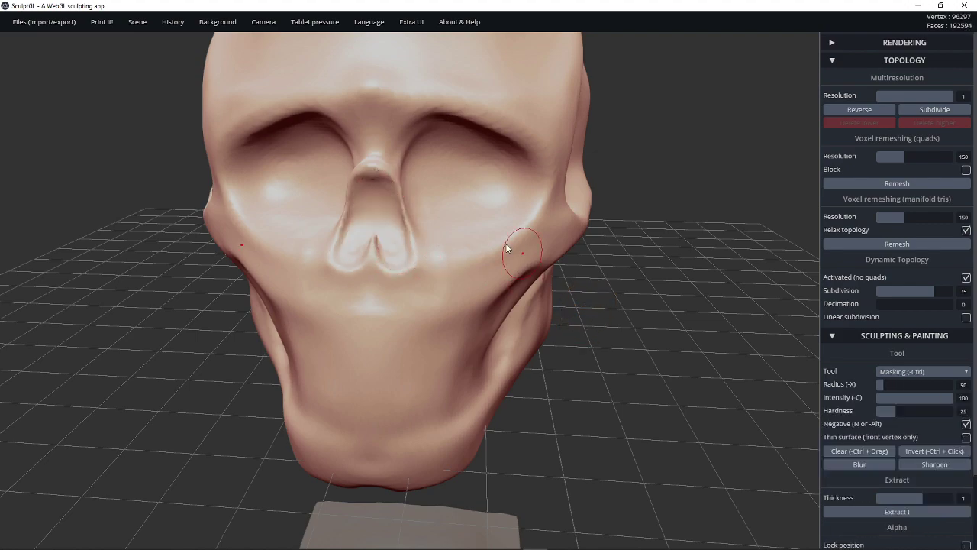
pyautogui.moveTo(381, 192)
pyautogui.keyDown('alt'); pyautogui.mouseDown()
pyautogui.moveTo(385, 239)
pyautogui.moveTo(399, 258)
pyautogui.mouseUp(); pyautogui.keyUp('alt')
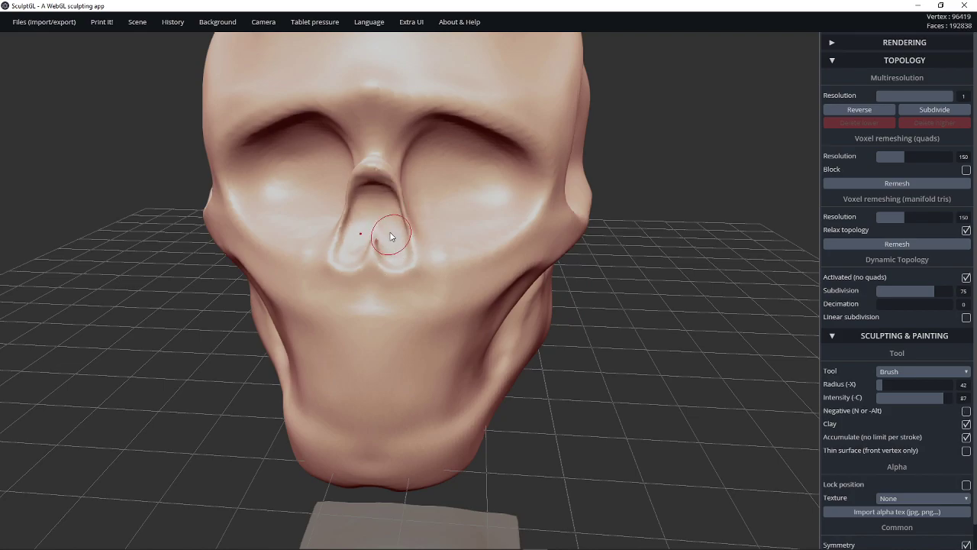
# Step: Smooth the temple and brow ridge beside the eye socket with the Smooth tool at radius 50 and intensity 75
pyautogui.moveTo(492, 306)
pyautogui.mouseDown(button='right')
pyautogui.moveTo(539, 322)
pyautogui.moveTo(611, 377)
pyautogui.moveTo(566, 301)
pyautogui.moveTo(598, 216)
pyautogui.moveTo(560, 257)
pyautogui.mouseUp(button='right')
pyautogui.press('shift')
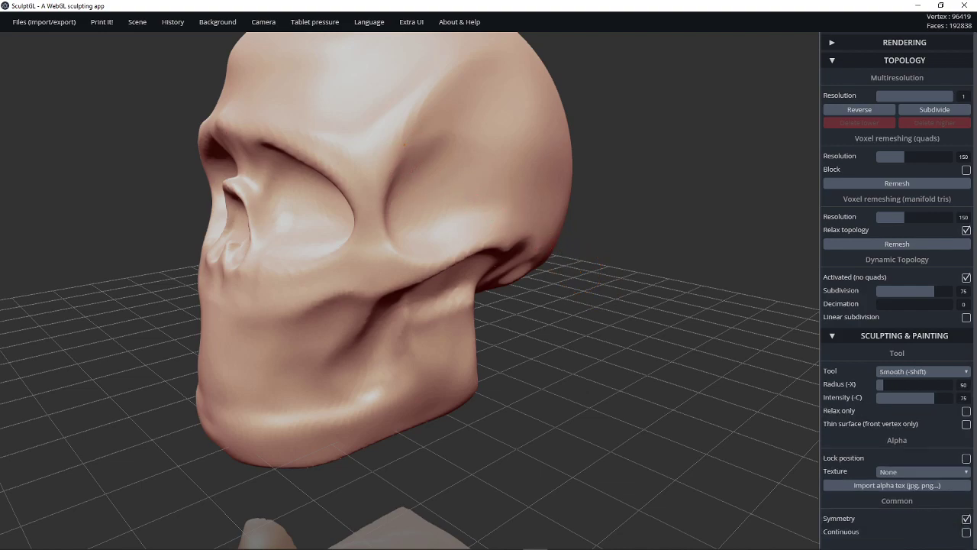
pyautogui.moveTo(445, 184); pyautogui.dragTo(499, 228, button='right')
pyautogui.moveTo(435, 200)
pyautogui.keyDown('shift'); pyautogui.mouseDown()
pyautogui.moveTo(350, 188)
pyautogui.moveTo(341, 168)
pyautogui.mouseUp(); pyautogui.keyUp('shift')
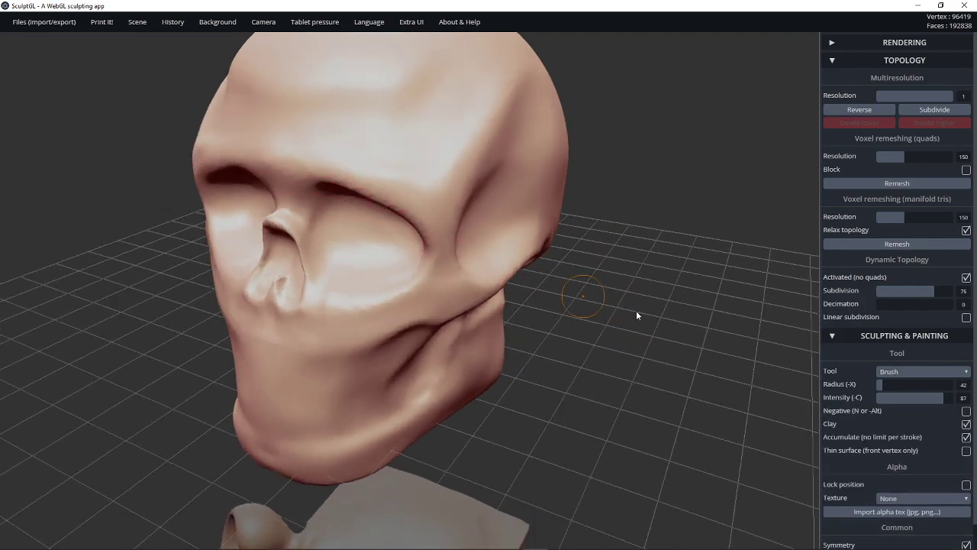
pyautogui.moveTo(637, 316)
pyautogui.mouseDown(button='right')
pyautogui.moveTo(756, 297)
pyautogui.moveTo(613, 333)
pyautogui.moveTo(650, 315)
pyautogui.moveTo(596, 309)
pyautogui.mouseUp(button='right')
pyautogui.press('shift')
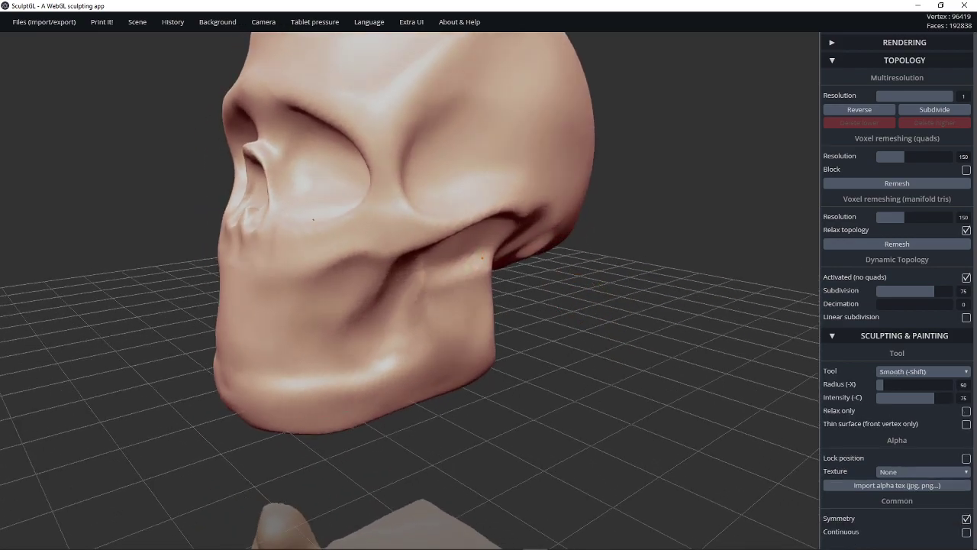
# Step: Sculpt a rounded jaw joint under the rear of the cheekbone with the Brush at radius 42
pyautogui.moveTo(557, 340); pyautogui.dragTo(458, 279, button='right')
pyautogui.keyDown('alt'); pyautogui.moveTo(430, 195); pyautogui.dragTo(381, 187); pyautogui.keyUp('alt')
pyautogui.moveTo(537, 346)
pyautogui.mouseDown(button='right')
pyautogui.moveTo(483, 352)
pyautogui.moveTo(516, 328)
pyautogui.mouseUp(button='right')
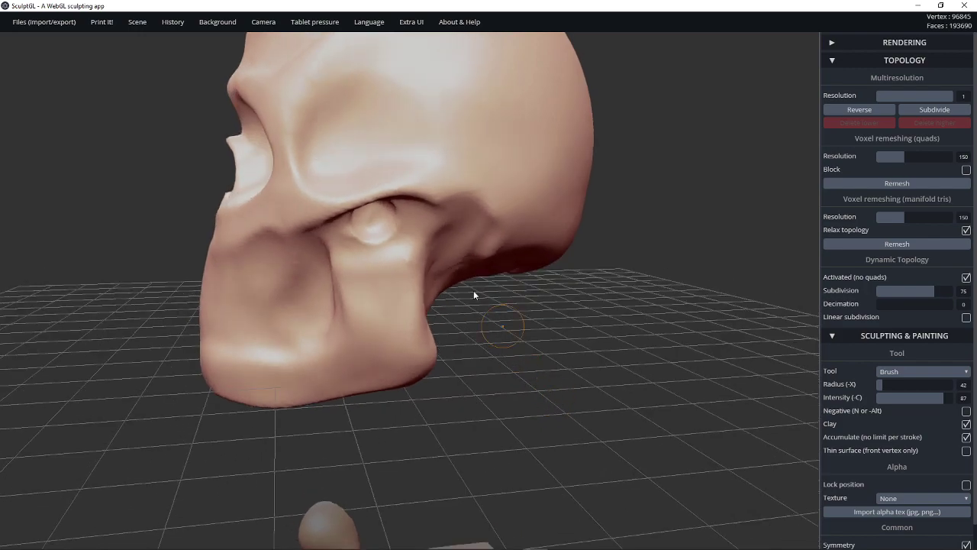
pyautogui.keyDown('alt'); pyautogui.moveTo(374, 230); pyautogui.dragTo(373, 210); pyautogui.keyUp('alt')
pyautogui.moveTo(527, 334); pyautogui.dragTo(458, 275, button='right')
pyautogui.moveTo(405, 178)
pyautogui.keyDown('alt'); pyautogui.mouseDown()
pyautogui.moveTo(396, 168)
pyautogui.moveTo(397, 210)
pyautogui.moveTo(382, 200)
pyautogui.moveTo(395, 213)
pyautogui.mouseUp(); pyautogui.keyUp('alt')
# Step: Carve hollows along the underside of the skull and jaw with inward Brush strokes at radius 42
pyautogui.moveTo(443, 318)
pyautogui.mouseDown()
pyautogui.moveTo(412, 393)
pyautogui.moveTo(417, 345)
pyautogui.mouseUp()
pyautogui.moveTo(354, 275)
pyautogui.keyDown('alt'); pyautogui.mouseDown()
pyautogui.moveTo(348, 229)
pyautogui.moveTo(339, 305)
pyautogui.mouseUp(); pyautogui.keyUp('alt')
pyautogui.moveTo(393, 401); pyautogui.dragTo(344, 344)
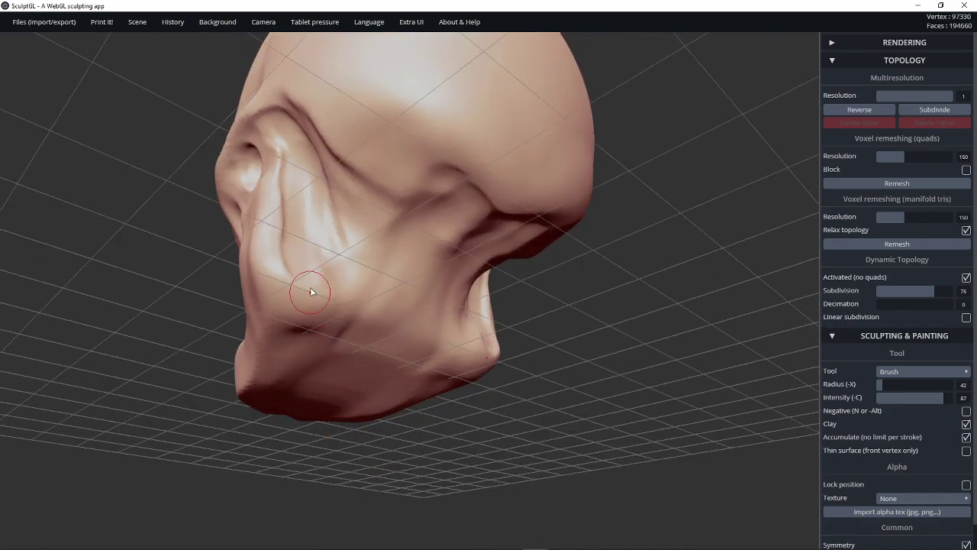
pyautogui.keyDown('alt'); pyautogui.moveTo(313, 284); pyautogui.dragTo(304, 325); pyautogui.keyUp('alt')
pyautogui.keyDown('alt'); pyautogui.moveTo(294, 267); pyautogui.dragTo(281, 384); pyautogui.keyUp('alt')
pyautogui.moveTo(284, 425)
pyautogui.mouseDown()
pyautogui.moveTo(302, 351)
pyautogui.moveTo(277, 299)
pyautogui.moveTo(264, 355)
pyautogui.moveTo(294, 393)
pyautogui.moveTo(351, 386)
pyautogui.moveTo(489, 327)
pyautogui.mouseUp()
pyautogui.moveTo(610, 382); pyautogui.dragTo(715, 462)
pyautogui.moveTo(603, 336)
pyautogui.mouseDown()
pyautogui.moveTo(688, 390)
pyautogui.moveTo(744, 393)
pyautogui.mouseUp()
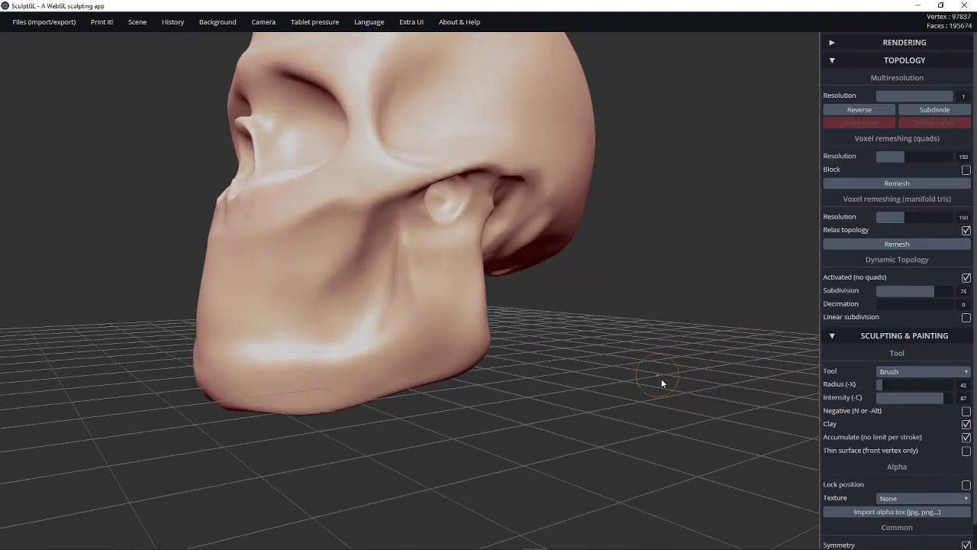
# Step: Carve a horizontal groove across the cheek below the cheekbone and a hollow down the jaw's front edge using the Brush in Negative mode
pyautogui.moveTo(661, 381); pyautogui.dragTo(602, 294)
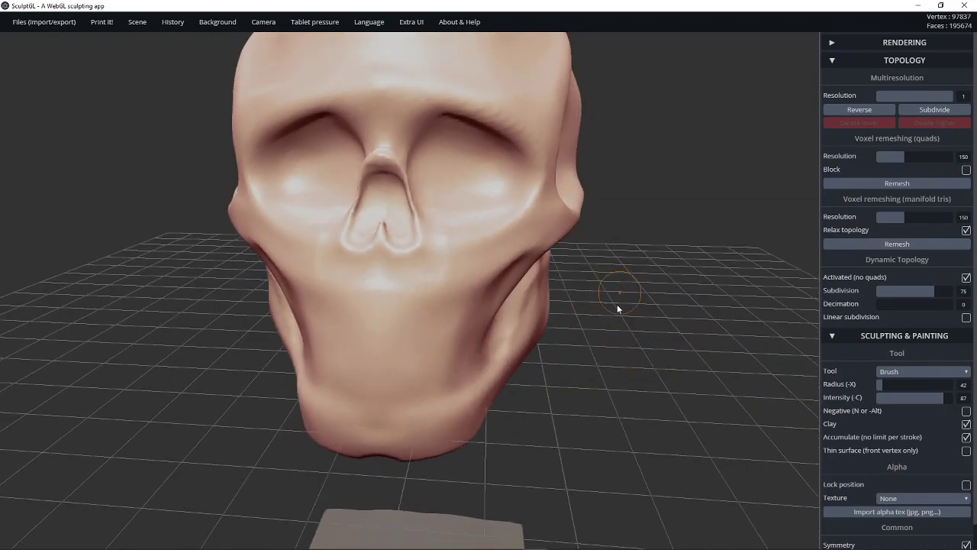
pyautogui.moveTo(546, 327); pyautogui.dragTo(550, 280)
pyautogui.moveTo(608, 277)
pyautogui.mouseDown()
pyautogui.moveTo(643, 266)
pyautogui.moveTo(605, 280)
pyautogui.moveTo(480, 240)
pyautogui.mouseUp()
pyautogui.moveTo(649, 249); pyautogui.dragTo(557, 241)
pyautogui.moveTo(380, 230)
pyautogui.keyDown('alt'); pyautogui.mouseDown()
pyautogui.moveTo(357, 234)
pyautogui.moveTo(346, 220)
pyautogui.moveTo(329, 230)
pyautogui.mouseUp(); pyautogui.keyUp('alt')
pyautogui.moveTo(617, 282)
pyautogui.mouseDown()
pyautogui.moveTo(646, 299)
pyautogui.moveTo(542, 281)
pyautogui.moveTo(410, 295)
pyautogui.mouseUp()
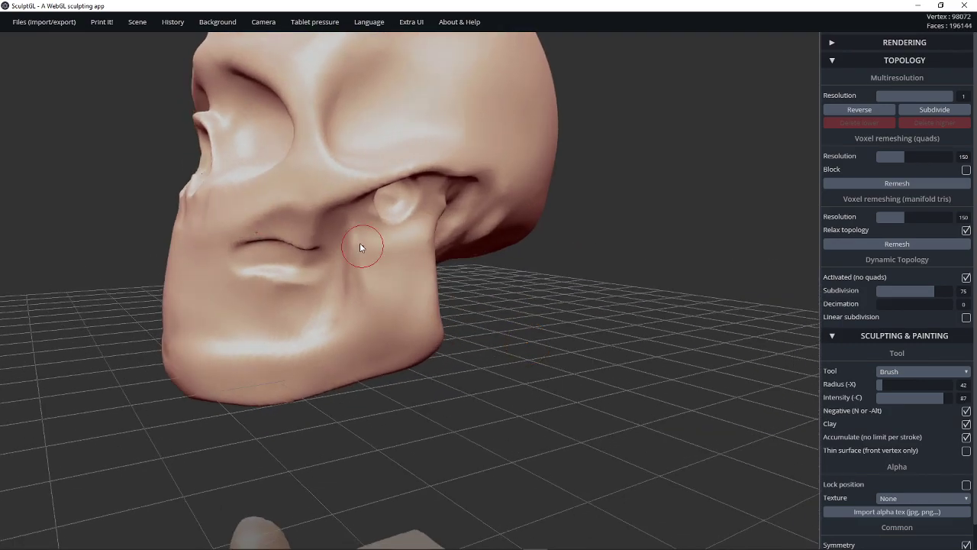
pyautogui.moveTo(362, 246)
pyautogui.keyDown('alt'); pyautogui.mouseDown()
pyautogui.moveTo(334, 279)
pyautogui.moveTo(329, 264)
pyautogui.moveTo(328, 316)
pyautogui.mouseUp(); pyautogui.keyUp('alt')
pyautogui.moveTo(557, 342)
pyautogui.mouseDown()
pyautogui.moveTo(661, 352)
pyautogui.moveTo(723, 345)
pyautogui.moveTo(658, 343)
pyautogui.mouseUp()
pyautogui.press('shift')
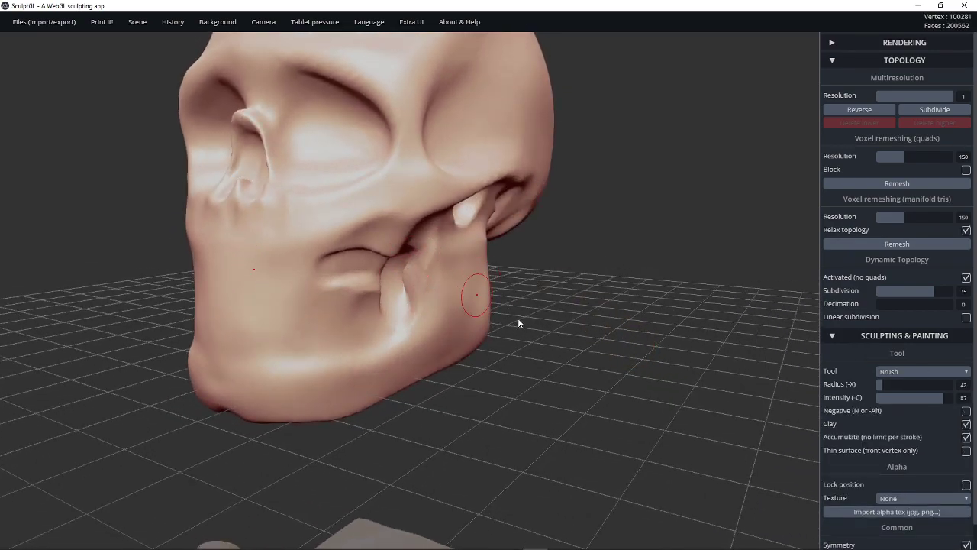
# Step: Deepen the hollow between the cheek and the rear branch of the jaw with inward Brush strokes at radius 42
pyautogui.moveTo(517, 317); pyautogui.dragTo(412, 290)
pyautogui.moveTo(333, 226)
pyautogui.keyDown('alt'); pyautogui.mouseDown()
pyautogui.moveTo(319, 197)
pyautogui.moveTo(320, 247)
pyautogui.mouseUp(); pyautogui.keyUp('alt')
pyautogui.moveTo(463, 312); pyautogui.dragTo(397, 229)
pyautogui.press('shift')
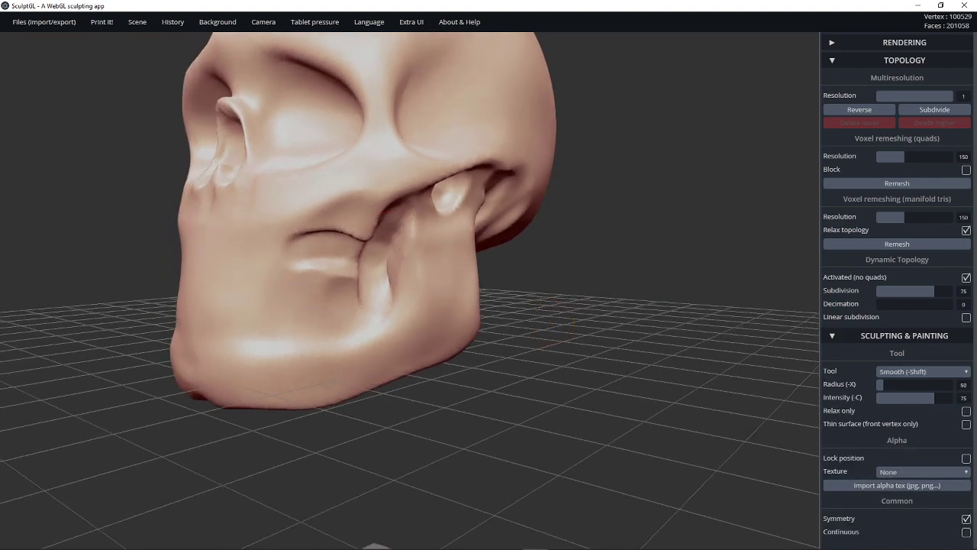
pyautogui.moveTo(547, 336); pyautogui.dragTo(565, 335)
pyautogui.moveTo(410, 257)
pyautogui.keyDown('alt'); pyautogui.mouseDown()
pyautogui.moveTo(402, 277)
pyautogui.moveTo(415, 303)
pyautogui.mouseUp(); pyautogui.keyUp('alt')
pyautogui.moveTo(548, 325)
pyautogui.mouseDown()
pyautogui.moveTo(426, 300)
pyautogui.moveTo(470, 298)
pyautogui.mouseUp()
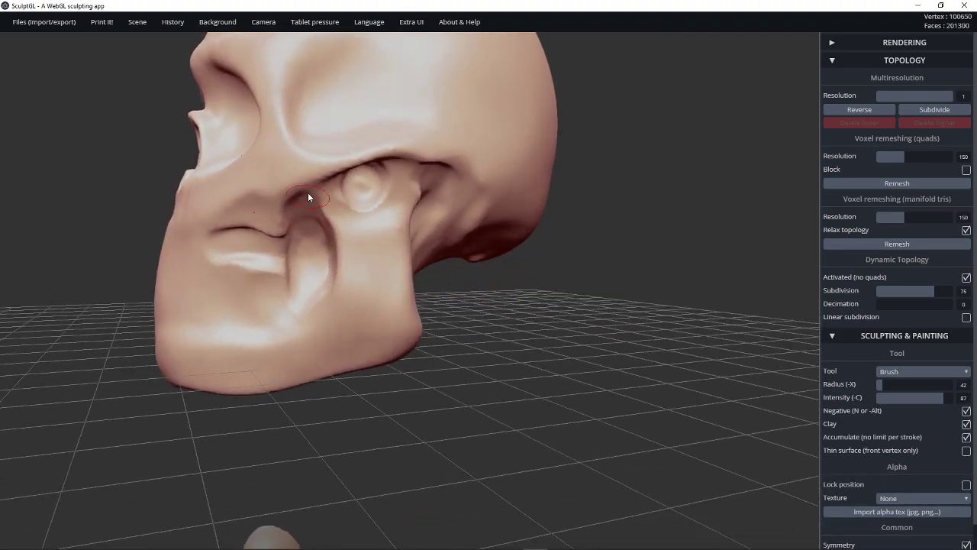
pyautogui.keyDown('alt'); pyautogui.moveTo(308, 197); pyautogui.dragTo(330, 261); pyautogui.keyUp('alt')
pyautogui.moveTo(507, 341)
pyautogui.mouseDown()
pyautogui.moveTo(656, 393)
pyautogui.moveTo(594, 194)
pyautogui.mouseUp()
pyautogui.moveTo(596, 290)
pyautogui.mouseDown()
pyautogui.moveTo(599, 214)
pyautogui.moveTo(585, 240)
pyautogui.mouseUp()
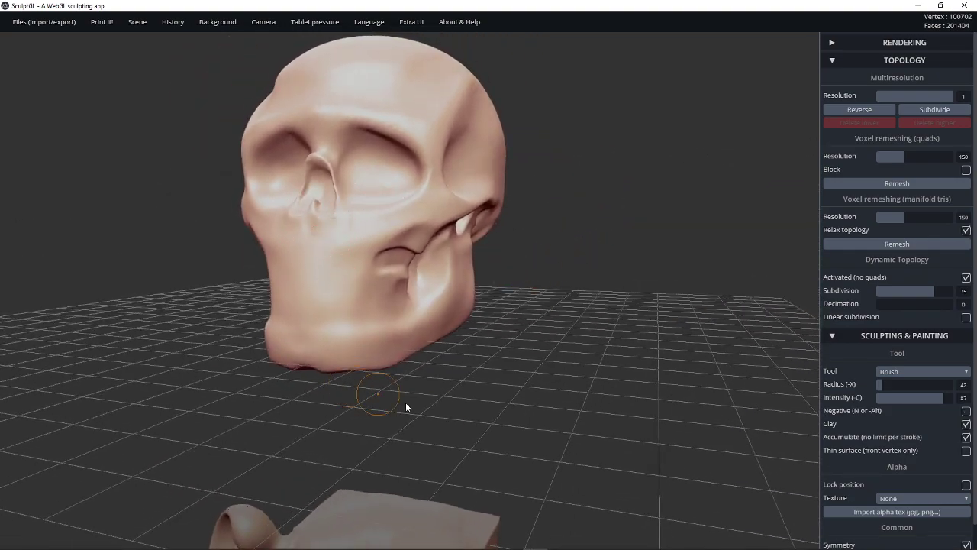
# Step: Reduce the Brush radius to 21, collapse the topology settings and switch to the Crease tool
pyautogui.moveTo(406, 407)
pyautogui.mouseDown()
pyautogui.moveTo(476, 407)
pyautogui.moveTo(331, 362)
pyautogui.moveTo(355, 341)
pyautogui.mouseUp()
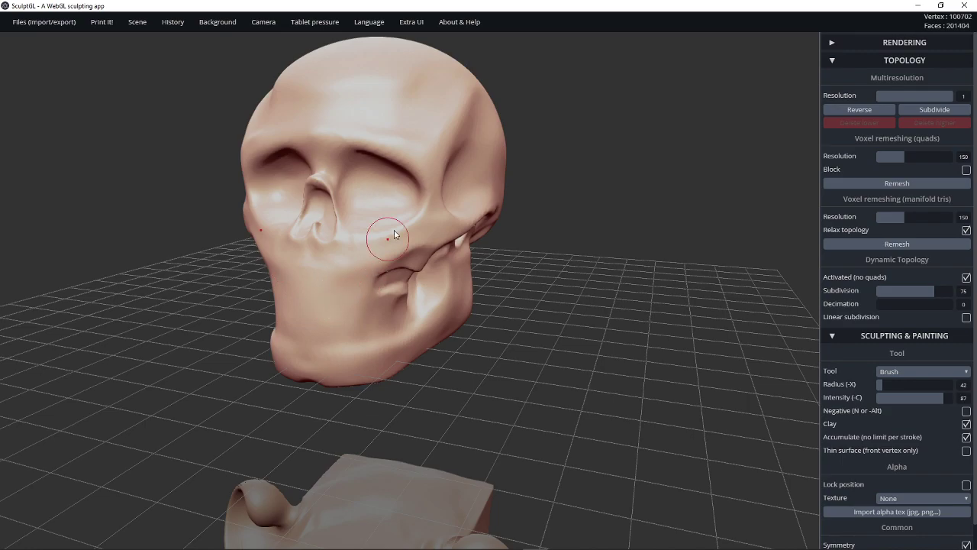
pyautogui.moveTo(461, 379); pyautogui.dragTo(446, 365)
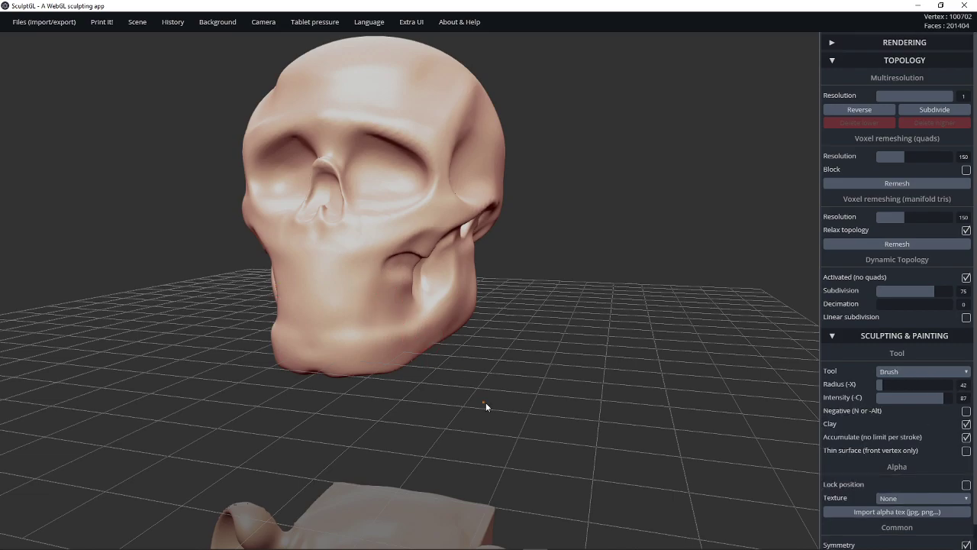
pyautogui.moveTo(486, 402)
pyautogui.mouseDown()
pyautogui.moveTo(491, 376)
pyautogui.moveTo(547, 412)
pyautogui.moveTo(489, 366)
pyautogui.moveTo(552, 381)
pyautogui.moveTo(480, 344)
pyautogui.mouseUp()
pyautogui.press('x')
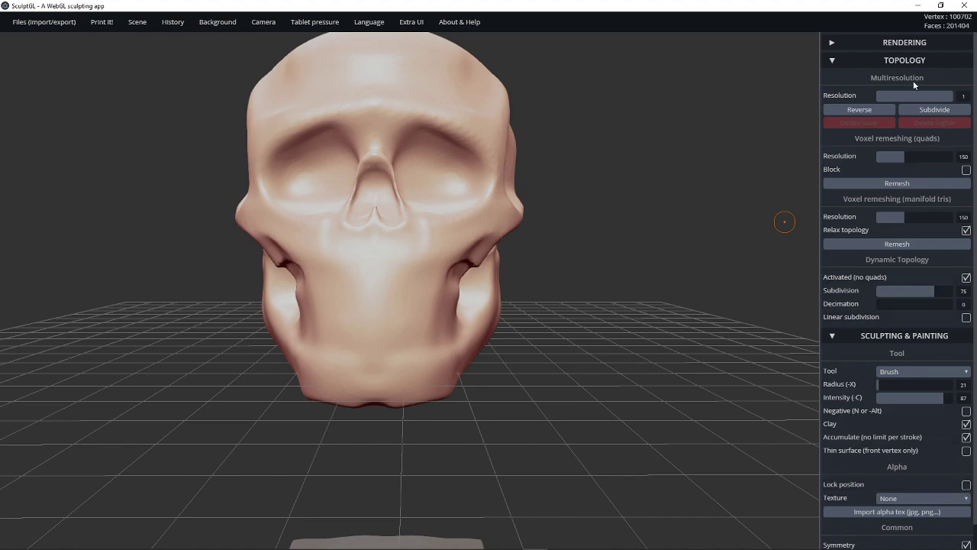
pyautogui.click(913, 60)
pyautogui.click(954, 116)
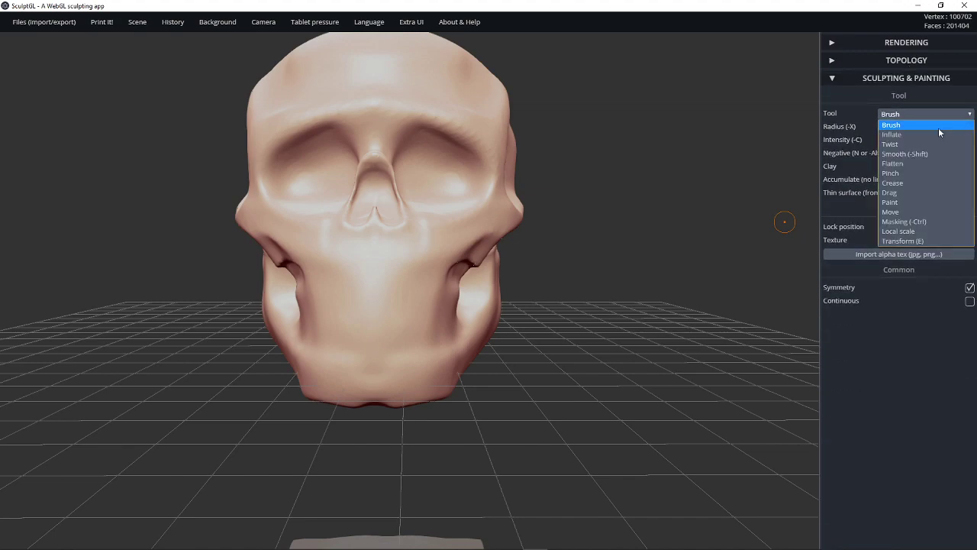
pyautogui.click(919, 181)
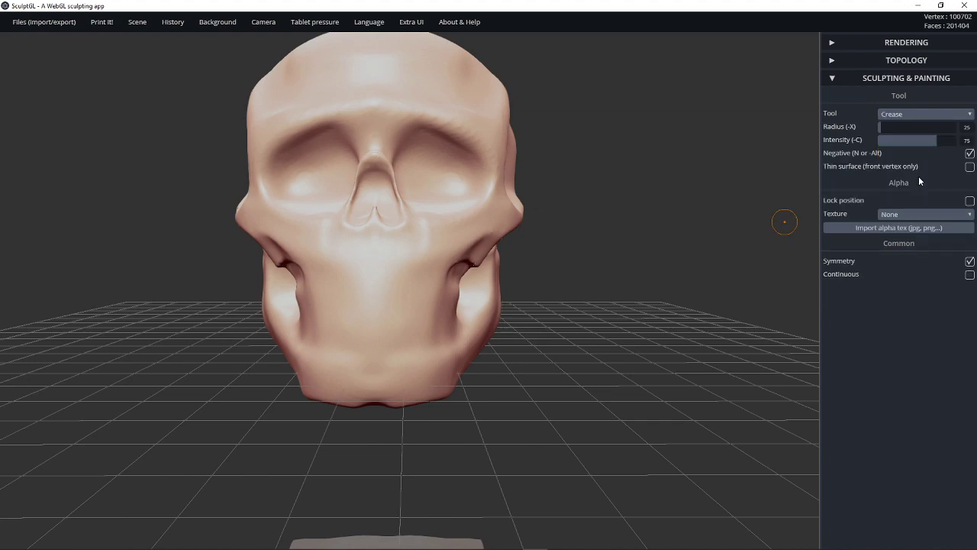
pyautogui.moveTo(358, 305); pyautogui.dragTo(422, 304)
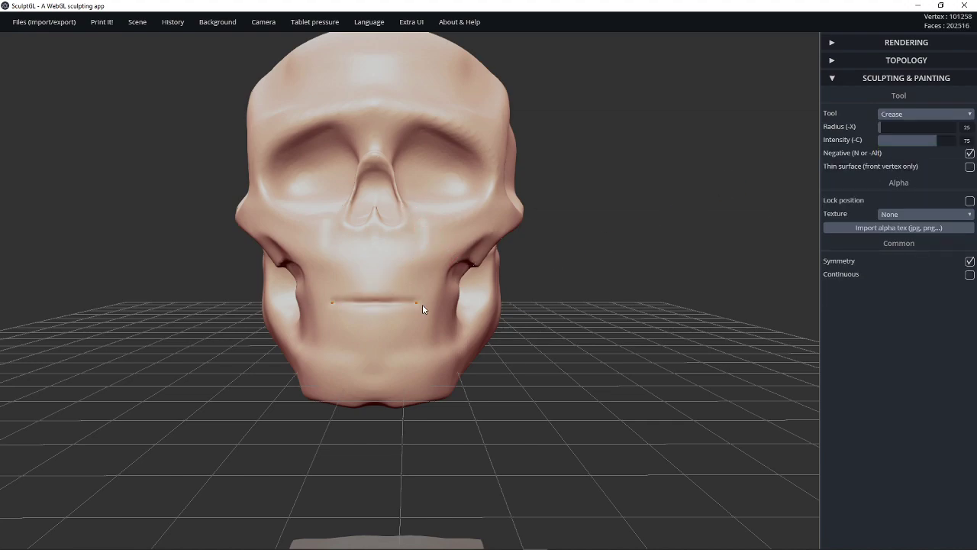
pyautogui.moveTo(629, 311)
pyautogui.mouseDown()
pyautogui.moveTo(542, 314)
pyautogui.moveTo(322, 283)
pyautogui.mouseUp()
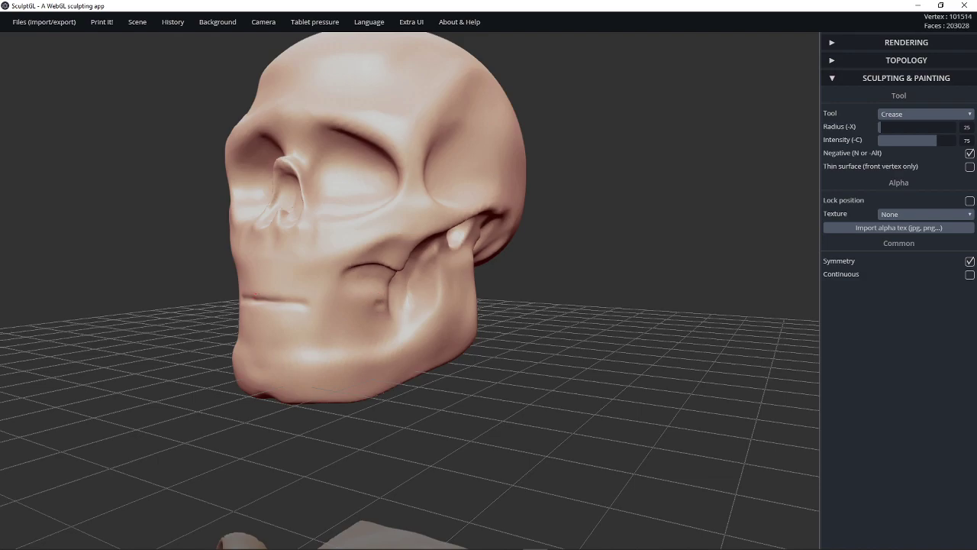
pyautogui.moveTo(374, 310); pyautogui.dragTo(249, 299)
pyautogui.moveTo(412, 382)
pyautogui.mouseDown()
pyautogui.moveTo(534, 392)
pyautogui.moveTo(373, 296)
pyautogui.mouseUp()
pyautogui.hotkey('ctrl', 'z')
pyautogui.hotkey('ctrl', 'z')
# Step: Carve a horizontal mouth line across the front of the jaws and back to the cheek hollows with the Crease tool at radius 25
pyautogui.press('f')
pyautogui.press('f')
pyautogui.moveTo(606, 326); pyautogui.dragTo(344, 314)
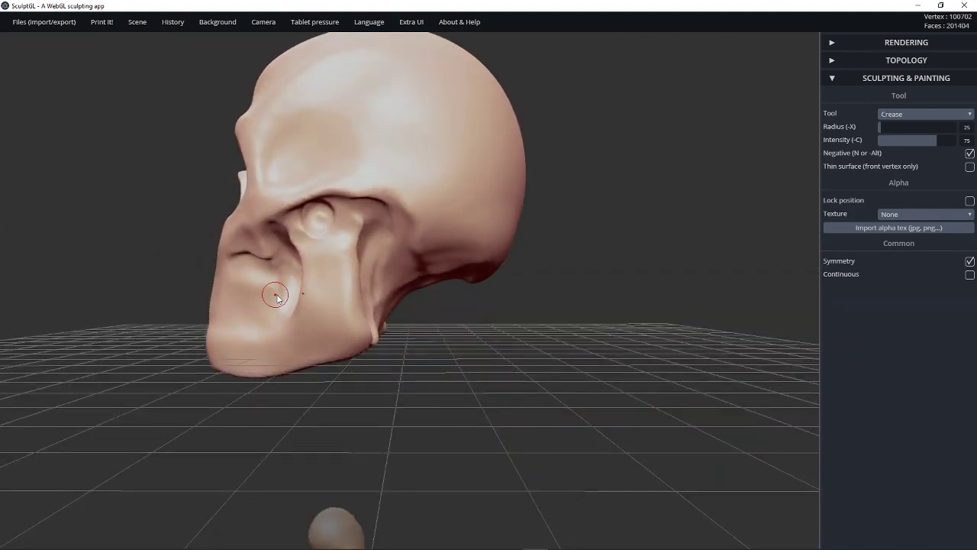
pyautogui.moveTo(275, 295); pyautogui.dragTo(226, 297)
pyautogui.moveTo(91, 358)
pyautogui.mouseDown()
pyautogui.moveTo(573, 404)
pyautogui.moveTo(614, 379)
pyautogui.mouseUp()
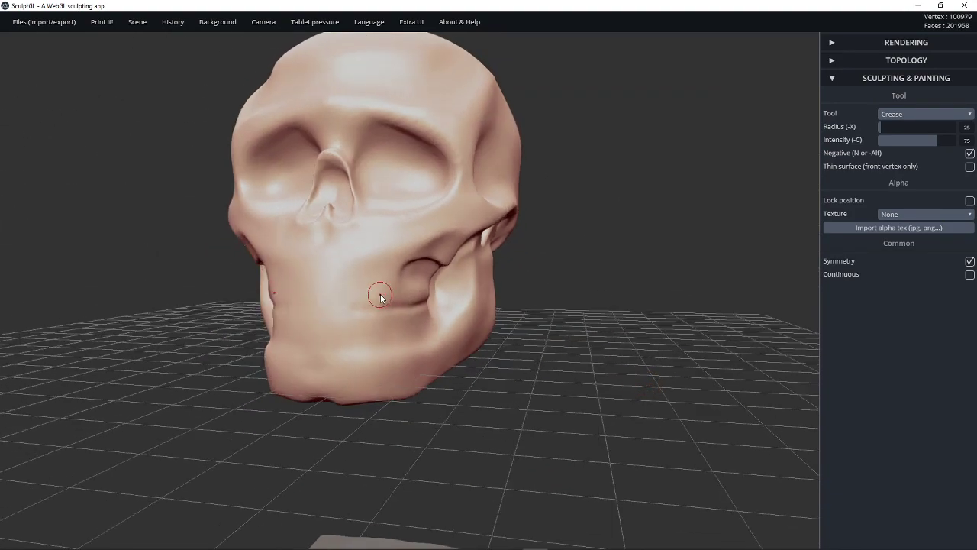
pyautogui.moveTo(398, 308)
pyautogui.mouseDown()
pyautogui.moveTo(304, 309)
pyautogui.moveTo(373, 323)
pyautogui.mouseUp()
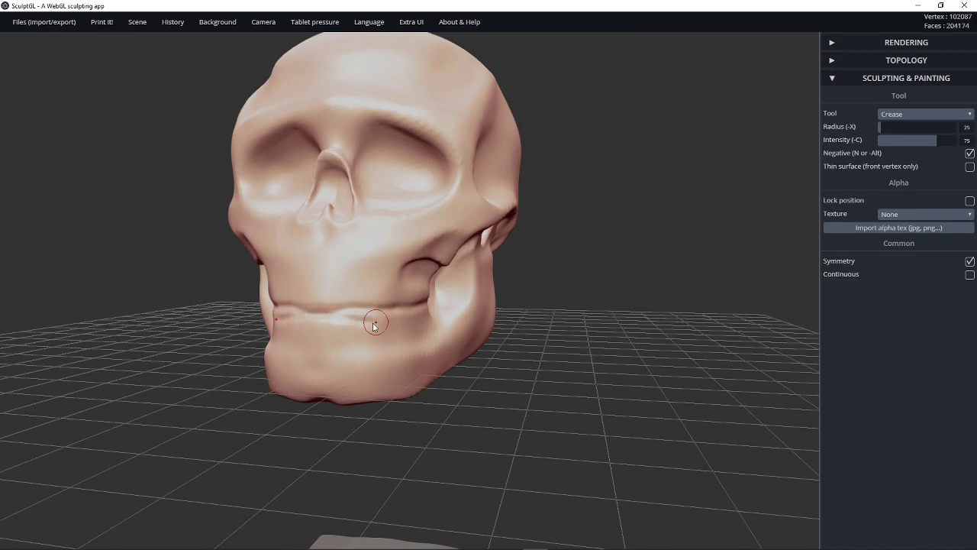
pyautogui.hotkey('ctrl', 'z')
pyautogui.moveTo(310, 312); pyautogui.dragTo(419, 304)
pyautogui.moveTo(637, 327)
pyautogui.mouseDown()
pyautogui.moveTo(559, 323)
pyautogui.moveTo(658, 322)
pyautogui.moveTo(641, 320)
pyautogui.mouseUp()
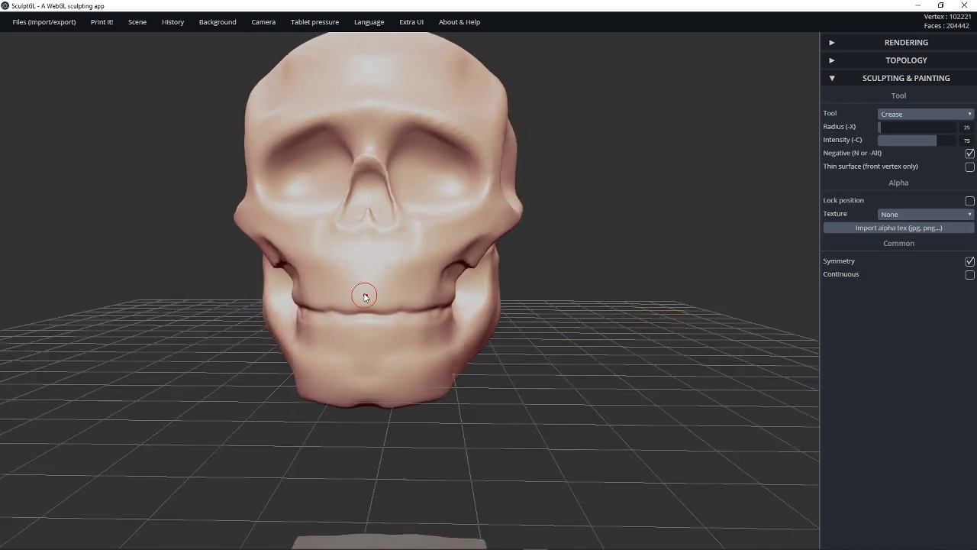
# Step: Carve vertical tooth divisions across the mouth line, starting at the centre, using the Crease tool at radius 25 and intensity 75
pyautogui.moveTo(364, 295); pyautogui.dragTo(367, 333)
pyautogui.hotkey('ctrl', 'z')
pyautogui.moveTo(507, 333); pyautogui.dragTo(360, 342)
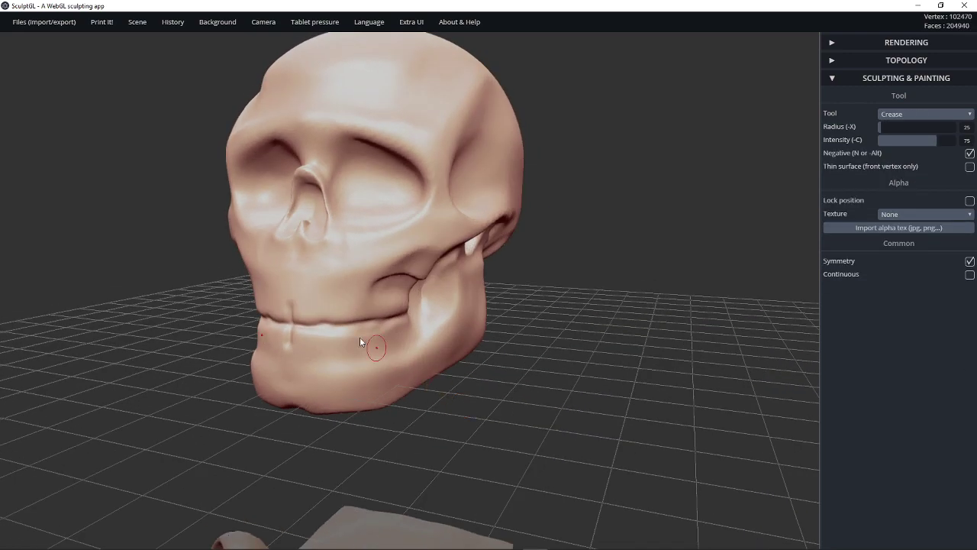
pyautogui.moveTo(320, 307)
pyautogui.mouseDown()
pyautogui.moveTo(321, 340)
pyautogui.moveTo(345, 333)
pyautogui.mouseUp()
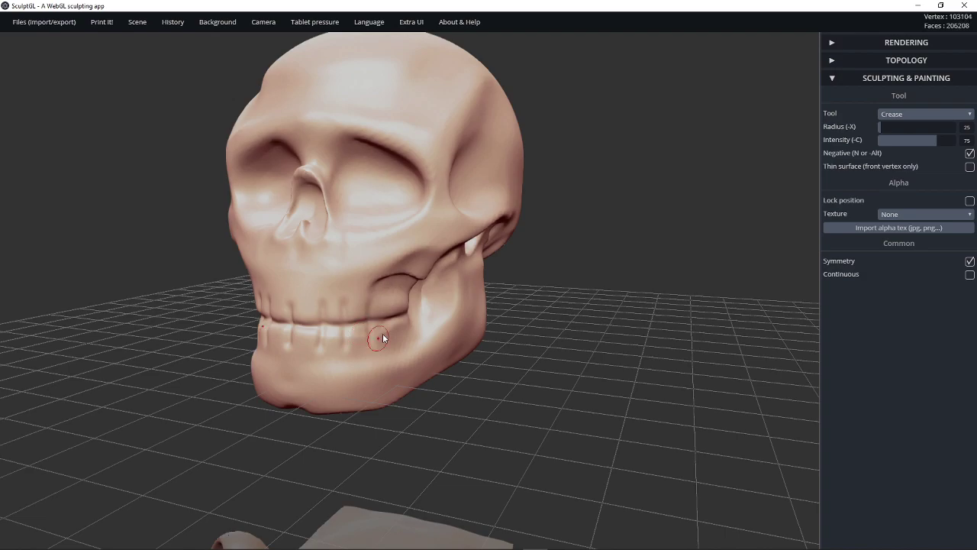
# Step: Crease a scalloped gum line above the upper teeth from the front to the back of the row
pyautogui.moveTo(603, 312)
pyautogui.mouseDown()
pyautogui.moveTo(344, 300)
pyautogui.moveTo(367, 333)
pyautogui.mouseUp()
pyautogui.moveTo(496, 327)
pyautogui.mouseDown()
pyautogui.moveTo(722, 325)
pyautogui.moveTo(715, 306)
pyautogui.moveTo(374, 288)
pyautogui.moveTo(352, 304)
pyautogui.moveTo(403, 303)
pyautogui.moveTo(352, 295)
pyautogui.moveTo(341, 320)
pyautogui.moveTo(357, 301)
pyautogui.moveTo(399, 296)
pyautogui.mouseUp()
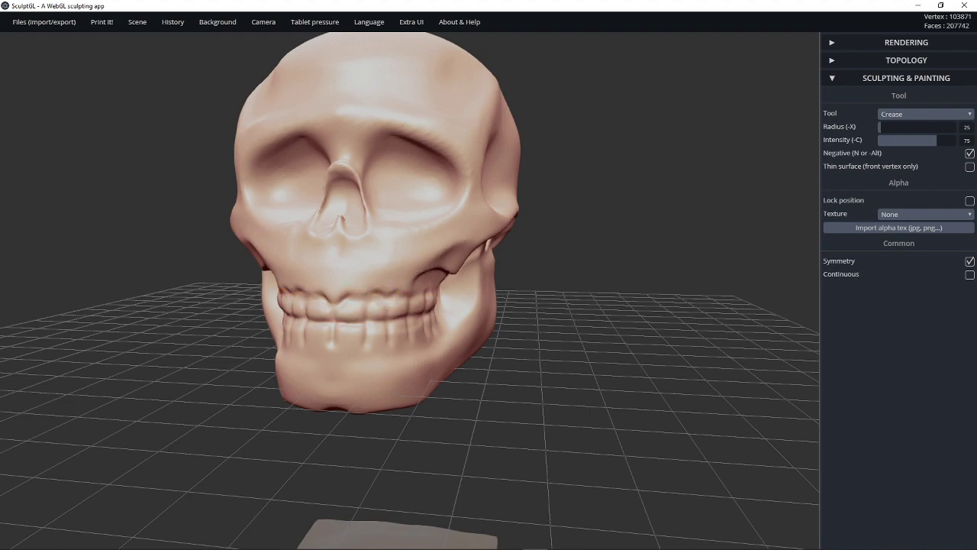
pyautogui.moveTo(543, 321)
pyautogui.mouseDown()
pyautogui.moveTo(366, 298)
pyautogui.moveTo(381, 299)
pyautogui.mouseUp()
pyautogui.moveTo(568, 361); pyautogui.dragTo(545, 336)
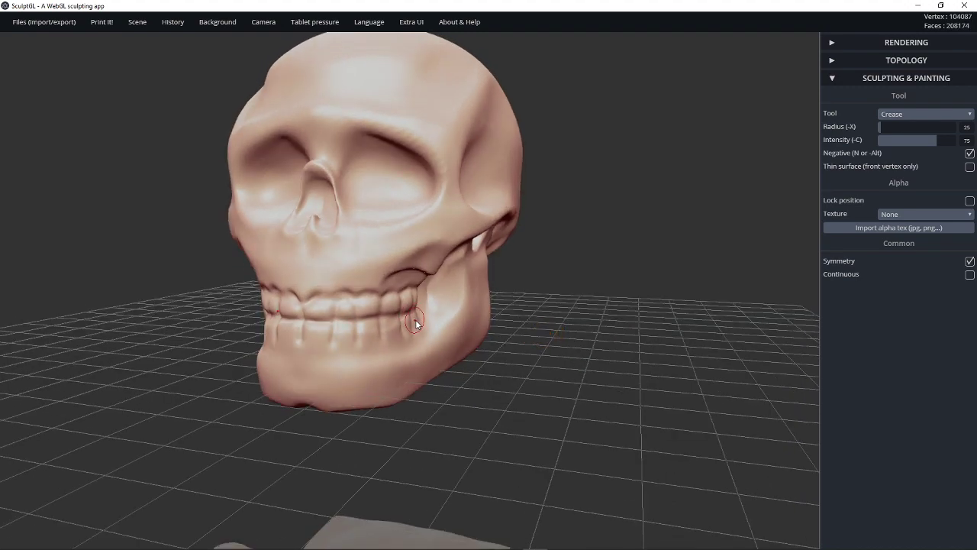
# Step: Crease a scalloped gum line below the lower teeth and extend the root grooves toward the chin
pyautogui.moveTo(377, 340); pyautogui.dragTo(303, 340)
pyautogui.moveTo(535, 286)
pyautogui.mouseDown()
pyautogui.moveTo(747, 261)
pyautogui.moveTo(602, 264)
pyautogui.moveTo(336, 311)
pyautogui.moveTo(367, 330)
pyautogui.moveTo(387, 288)
pyautogui.mouseUp()
pyautogui.moveTo(513, 313); pyautogui.dragTo(352, 283)
pyautogui.moveTo(419, 341); pyautogui.dragTo(420, 337, button='right')
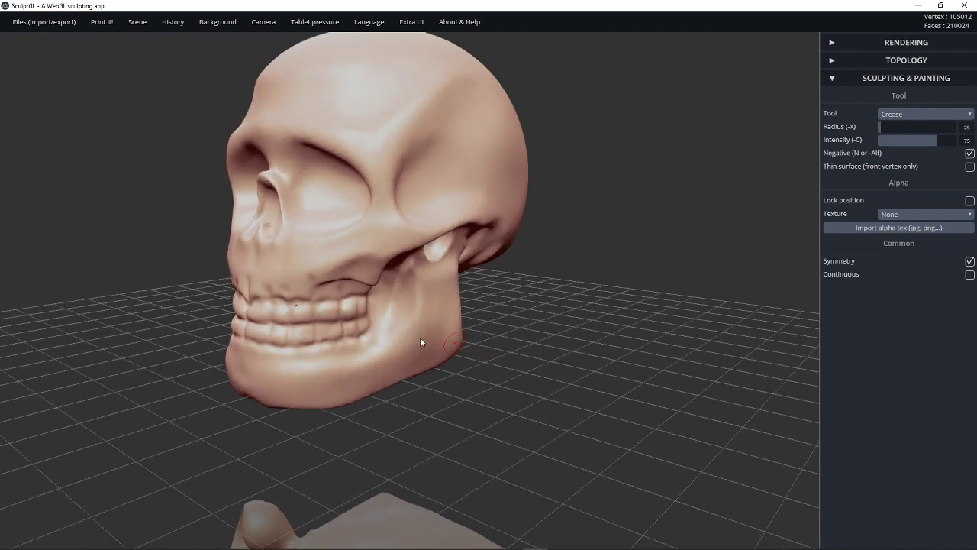
pyautogui.moveTo(271, 342)
pyautogui.mouseDown()
pyautogui.moveTo(299, 359)
pyautogui.moveTo(384, 358)
pyautogui.mouseUp()
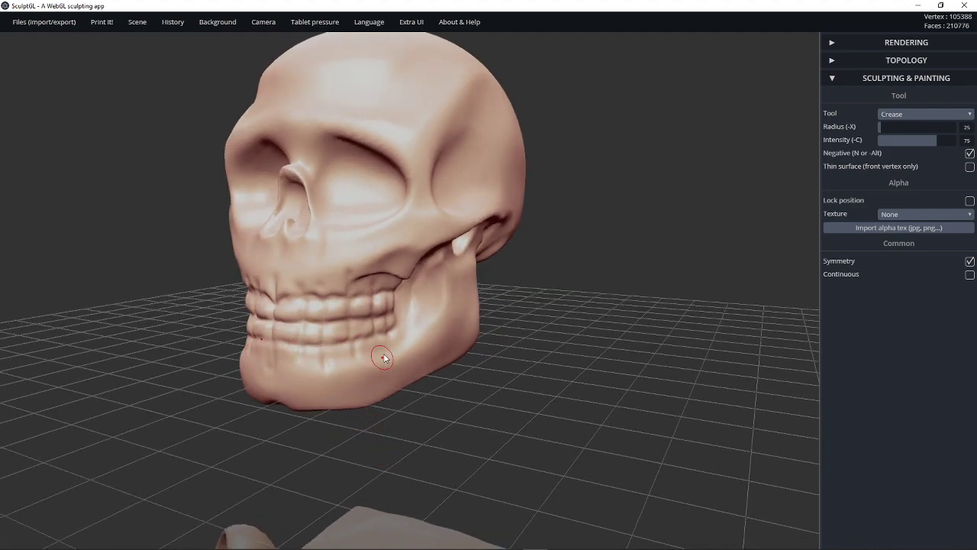
pyautogui.moveTo(528, 327); pyautogui.dragTo(580, 355)
# Step: Smooth the area below the lower front teeth with the Smooth tool at radius 50 and intensity 75
pyautogui.press('shift')
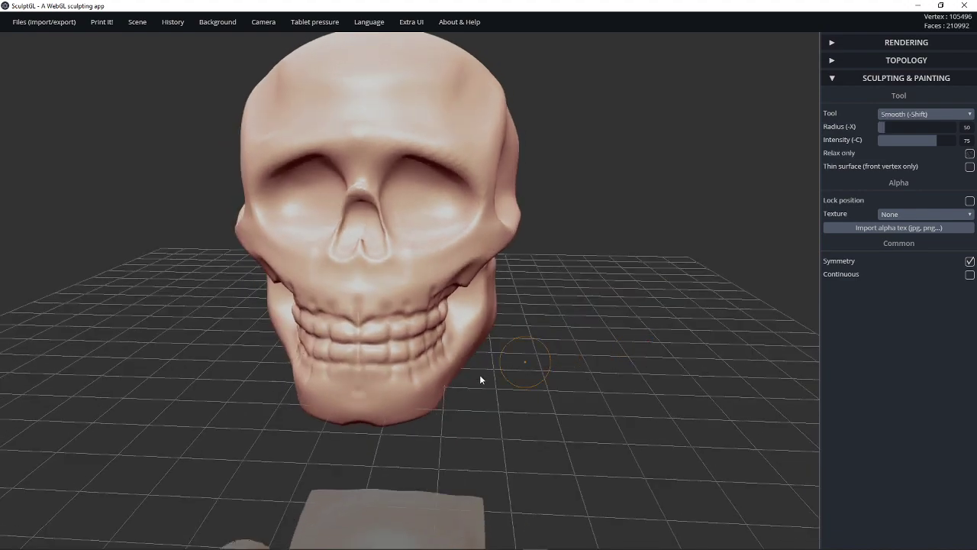
pyautogui.keyDown('shift'); pyautogui.moveTo(309, 357); pyautogui.dragTo(345, 363); pyautogui.keyUp('shift')
pyautogui.press('shift')
pyautogui.moveTo(544, 281)
pyautogui.mouseDown()
pyautogui.moveTo(647, 274)
pyautogui.moveTo(634, 277)
pyautogui.mouseUp()
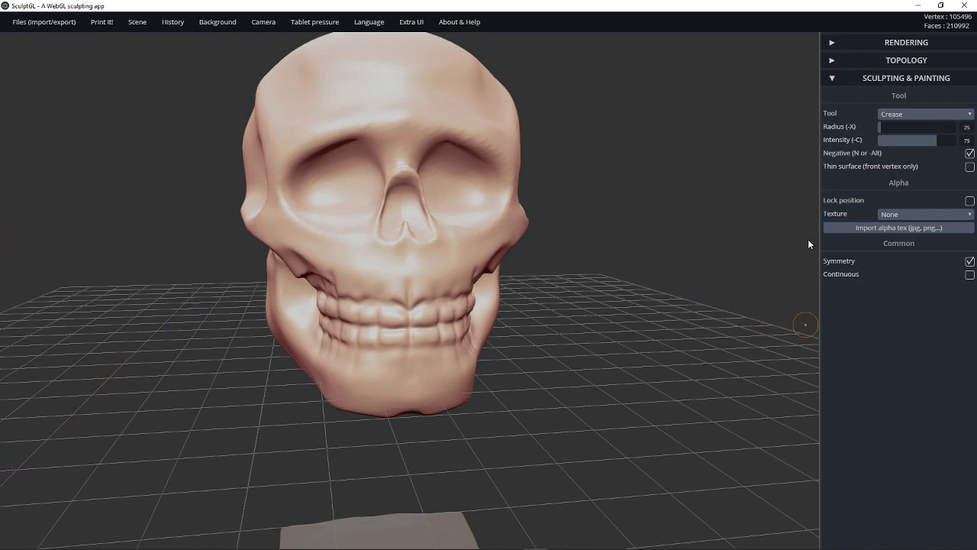
# Step: Build up the two upper front teeth with the Brush at radius 21 and soften them with the Smooth tool at radius 18
pyautogui.press('1')
pyautogui.moveTo(551, 349); pyautogui.dragTo(519, 328)
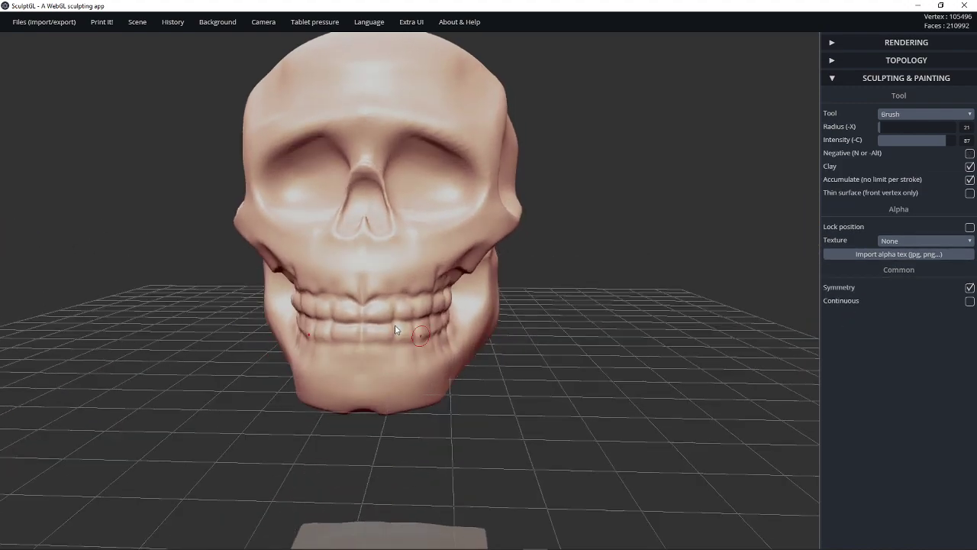
pyautogui.moveTo(382, 307)
pyautogui.mouseDown()
pyautogui.moveTo(377, 316)
pyautogui.moveTo(370, 309)
pyautogui.moveTo(383, 292)
pyautogui.mouseUp()
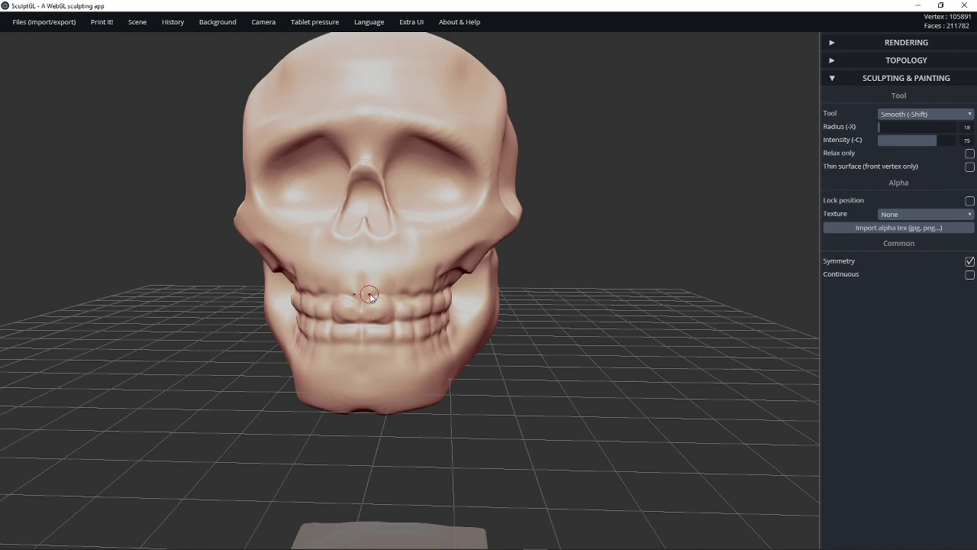
# Step: Recut the divisions between the upper front teeth with the Crease tool at radius 25 and intensity 75
pyautogui.click(901, 116)
pyautogui.click(897, 189)
pyautogui.moveTo(364, 304); pyautogui.dragTo(360, 322)
pyautogui.moveTo(548, 352); pyautogui.dragTo(443, 352)
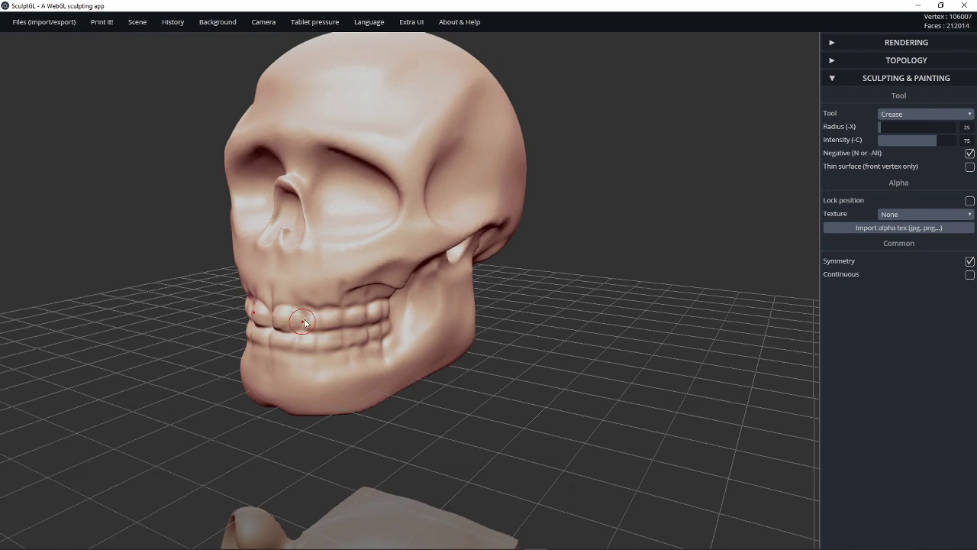
# Step: Round out the upper teeth along the side of the row with the Brush at radius 21 and intensity 87
pyautogui.press('ctrl')
pyautogui.press('1')
pyautogui.moveTo(470, 355); pyautogui.dragTo(336, 311)
pyautogui.moveTo(475, 443); pyautogui.dragTo(318, 301)
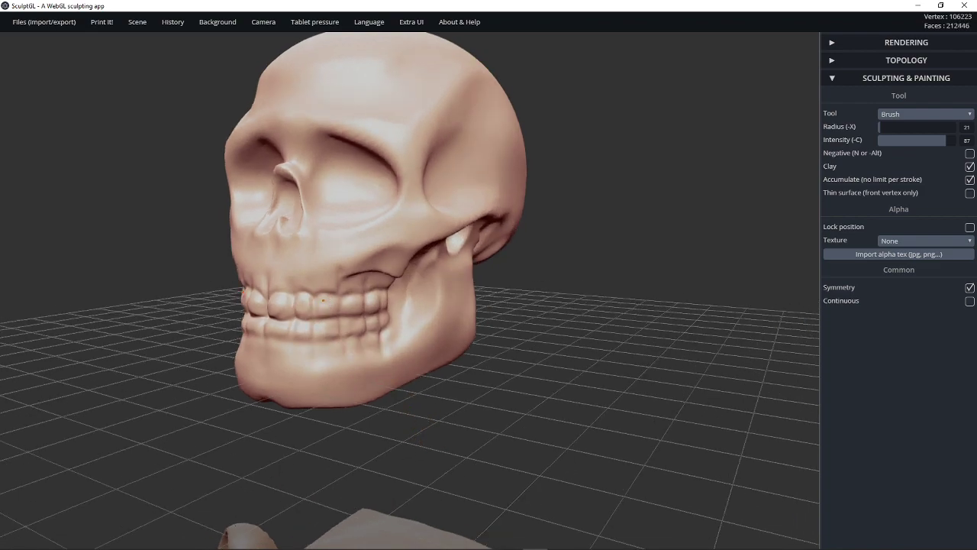
pyautogui.moveTo(413, 443)
pyautogui.mouseDown()
pyautogui.moveTo(385, 416)
pyautogui.moveTo(382, 439)
pyautogui.mouseUp()
pyautogui.moveTo(321, 302)
pyautogui.mouseDown()
pyautogui.moveTo(311, 322)
pyautogui.moveTo(327, 311)
pyautogui.mouseUp()
pyautogui.moveTo(385, 477)
pyautogui.mouseDown()
pyautogui.moveTo(345, 471)
pyautogui.moveTo(556, 436)
pyautogui.moveTo(473, 382)
pyautogui.mouseUp()
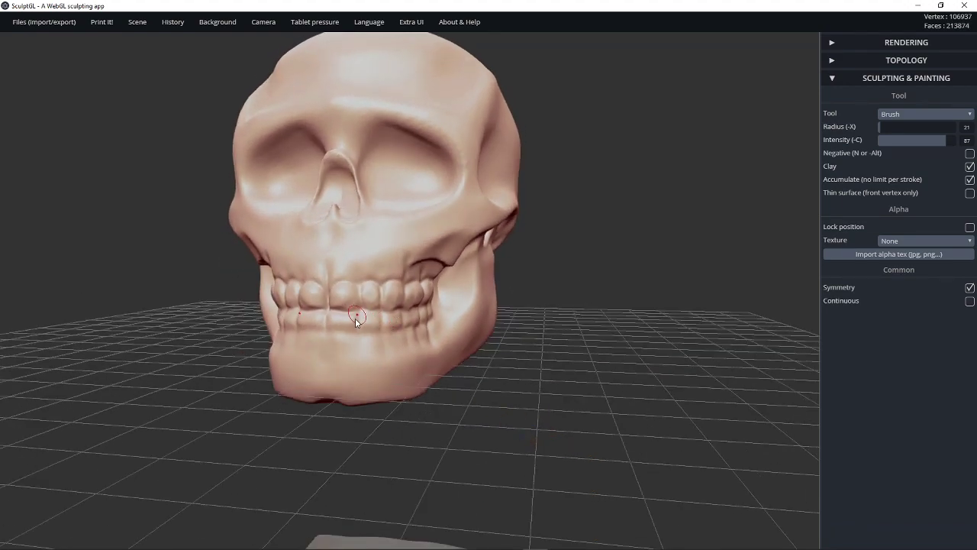
# Step: Shape the lower front teeth with Brush strokes at radius 21 and adjust the tablet's pressure intensity
pyautogui.moveTo(326, 326)
pyautogui.keyDown('alt'); pyautogui.mouseDown()
pyautogui.moveTo(324, 344)
pyautogui.moveTo(352, 347)
pyautogui.mouseUp(); pyautogui.keyUp('alt')
pyautogui.moveTo(315, 23)
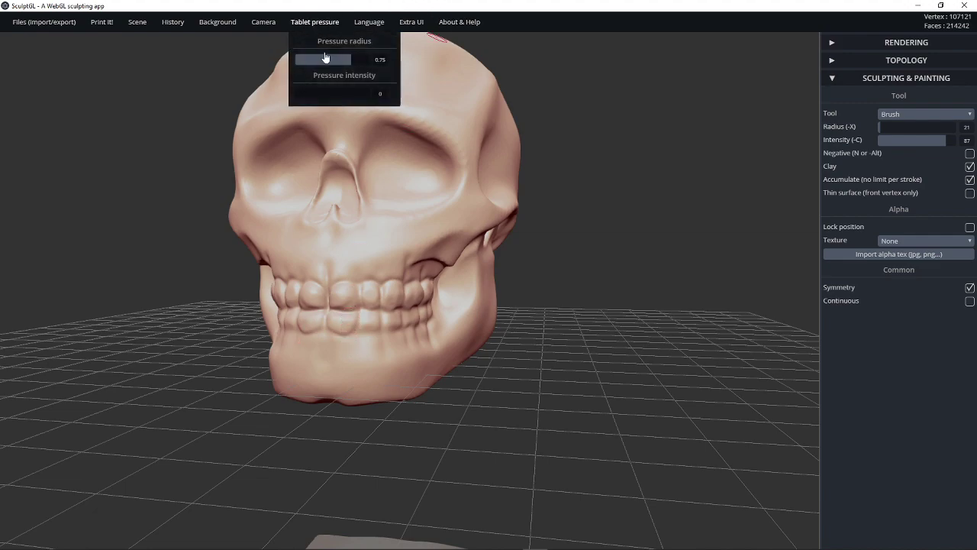
pyautogui.moveTo(346, 93); pyautogui.dragTo(316, 93)
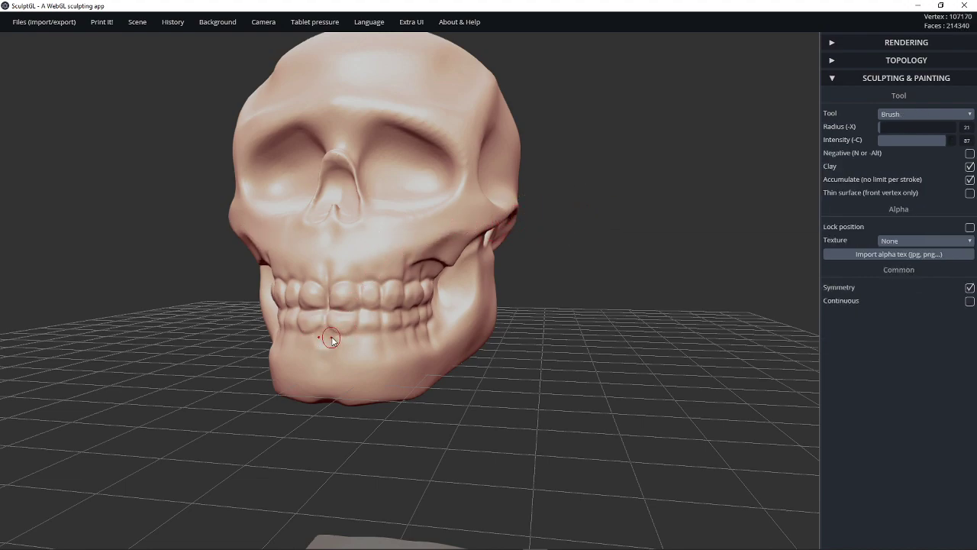
pyautogui.moveTo(331, 339); pyautogui.dragTo(341, 313)
# Step: Carve hollows between the tooth roots along both gum lines with the Brush in Negative mode at radius 21 and intensity 45
pyautogui.moveTo(321, 341); pyautogui.dragTo(362, 356)
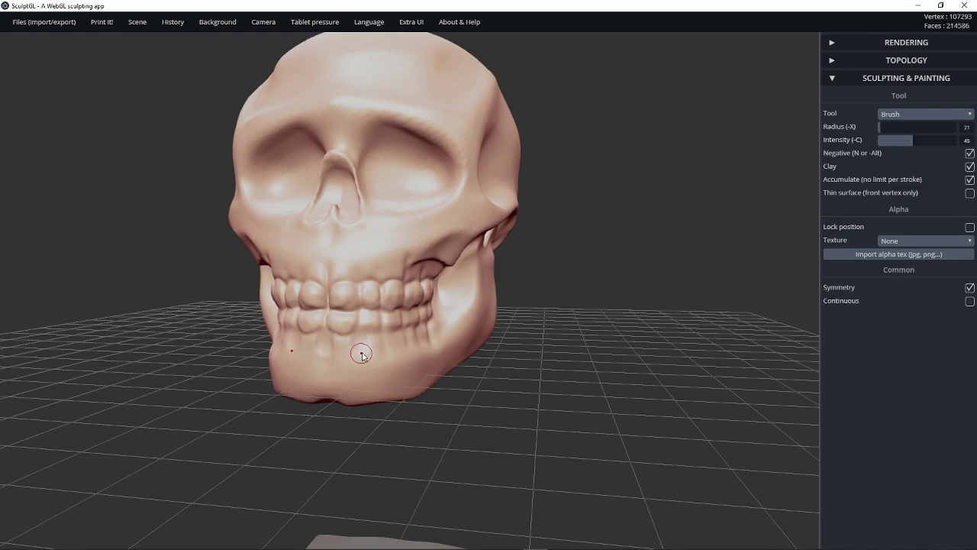
pyautogui.moveTo(443, 391); pyautogui.dragTo(368, 361)
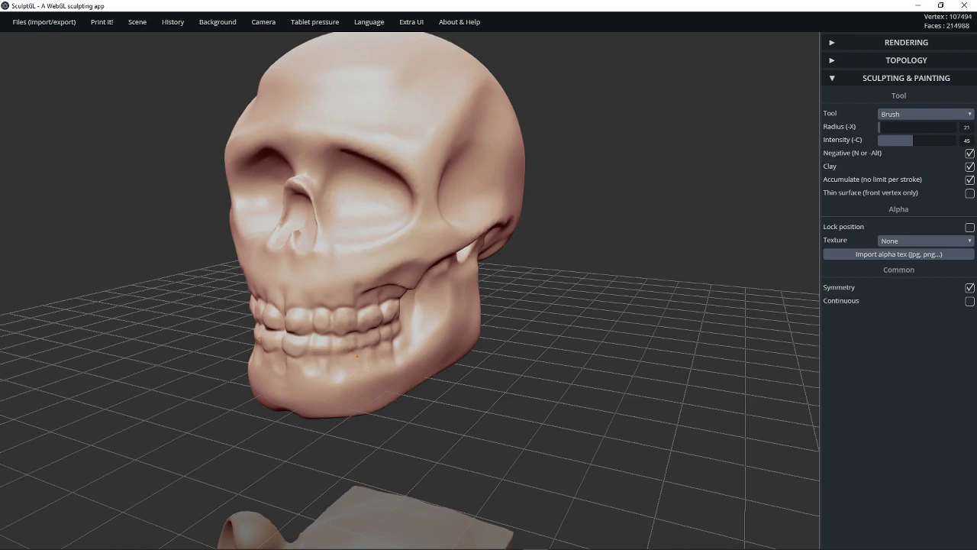
pyautogui.moveTo(346, 292); pyautogui.dragTo(329, 302)
pyautogui.moveTo(499, 378); pyautogui.dragTo(202, 367)
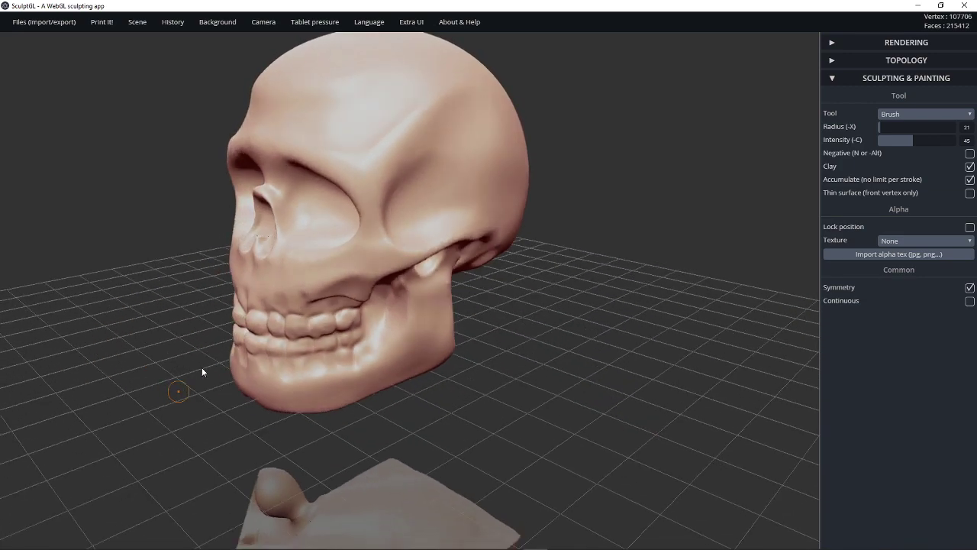
# Step: Build a raised rim around the base of the nasal opening with the Brush at intensity 45 and smooth it at radius 18
pyautogui.keyDown('alt'); pyautogui.moveTo(252, 249); pyautogui.dragTo(263, 255); pyautogui.keyUp('alt')
pyautogui.moveTo(279, 223)
pyautogui.mouseDown()
pyautogui.moveTo(266, 243)
pyautogui.moveTo(273, 231)
pyautogui.mouseUp()
pyautogui.moveTo(556, 347); pyautogui.dragTo(691, 344)
pyautogui.keyDown('shift'); pyautogui.moveTo(398, 247); pyautogui.dragTo(380, 240); pyautogui.keyUp('shift')
pyautogui.moveTo(561, 389)
pyautogui.mouseDown()
pyautogui.moveTo(587, 356)
pyautogui.moveTo(548, 318)
pyautogui.mouseUp()
pyautogui.press('shift')
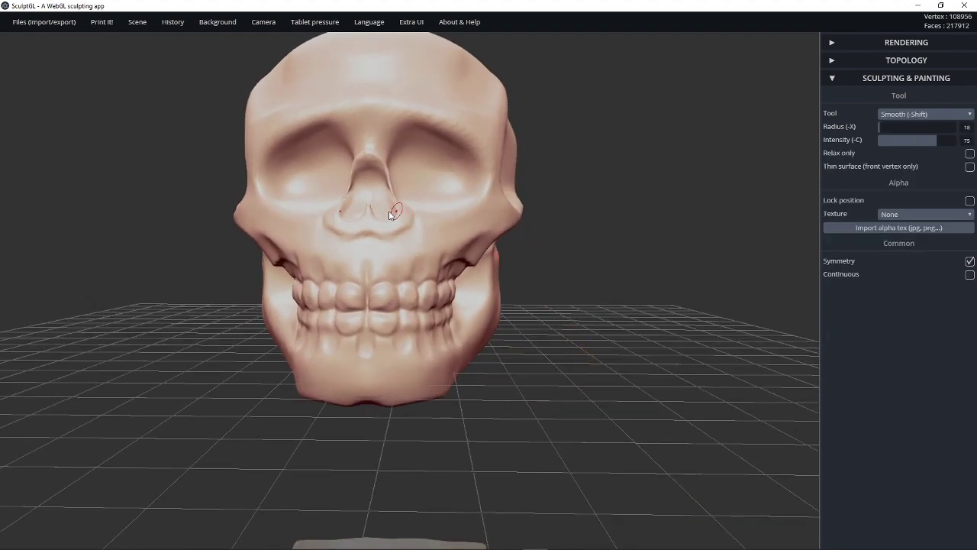
# Step: Extend the raised rim up the sides of the nasal opening with the Brush at radius 21 and intensity 45
pyautogui.moveTo(566, 279); pyautogui.dragTo(343, 218)
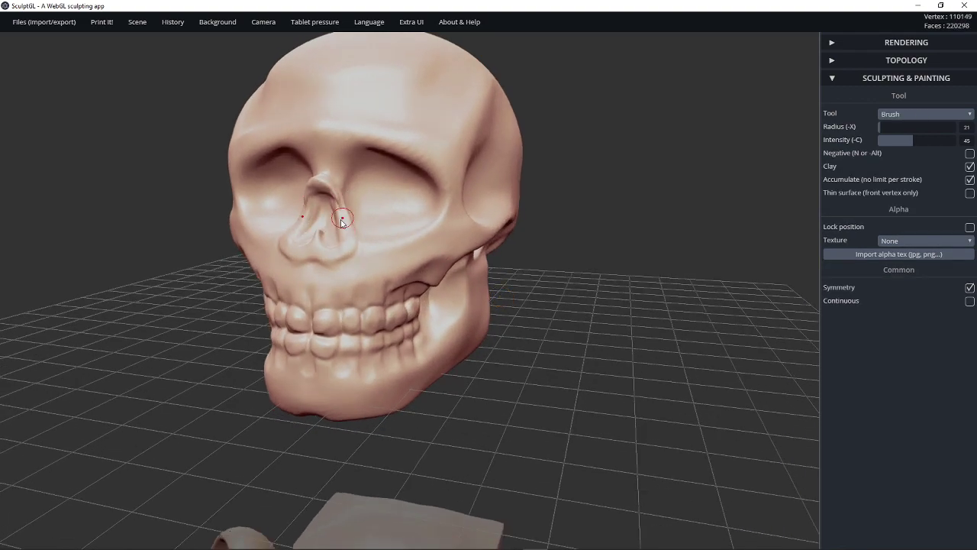
pyautogui.moveTo(493, 345); pyautogui.dragTo(538, 276)
pyautogui.moveTo(353, 199); pyautogui.dragTo(352, 189)
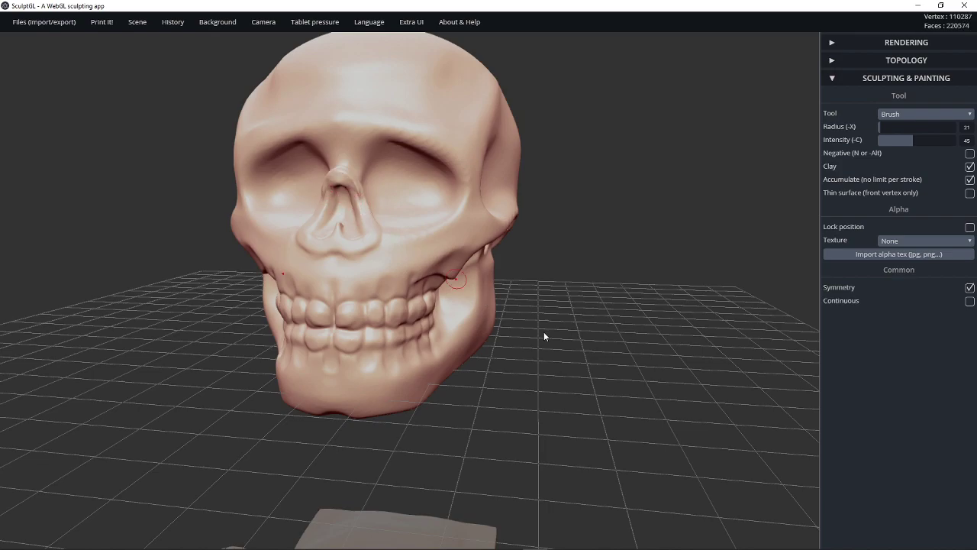
# Step: Carve a hollow down the side of the lower jaw with the Brush in Negative mode at radius 21 and intensity 45
pyautogui.moveTo(544, 336); pyautogui.dragTo(427, 193)
pyautogui.press('shift')
pyautogui.moveTo(588, 305)
pyautogui.mouseDown()
pyautogui.moveTo(511, 336)
pyautogui.moveTo(560, 234)
pyautogui.moveTo(499, 341)
pyautogui.moveTo(423, 300)
pyautogui.mouseUp()
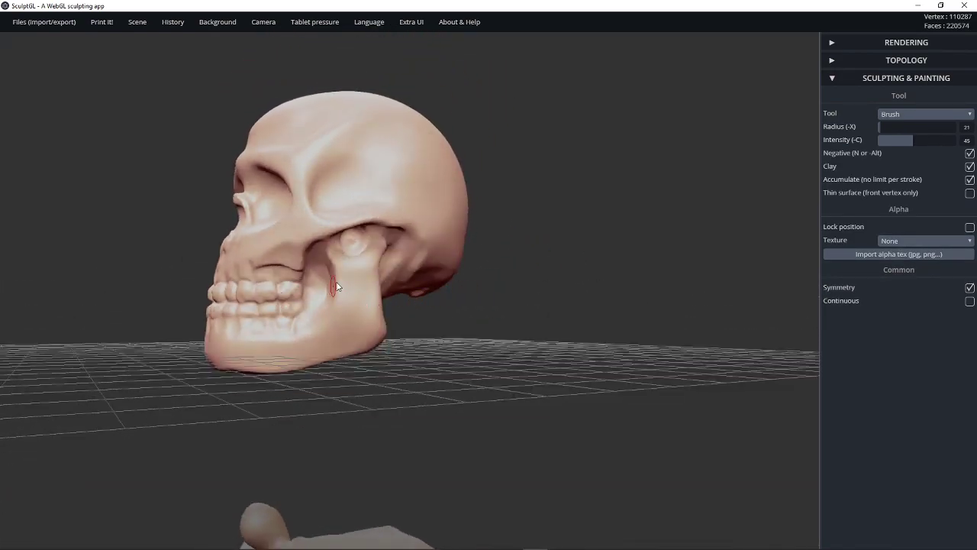
pyautogui.moveTo(338, 287)
pyautogui.keyDown('alt'); pyautogui.mouseDown()
pyautogui.moveTo(342, 319)
pyautogui.moveTo(311, 330)
pyautogui.moveTo(365, 328)
pyautogui.mouseUp(); pyautogui.keyUp('alt')
pyautogui.moveTo(486, 283); pyautogui.dragTo(450, 359)
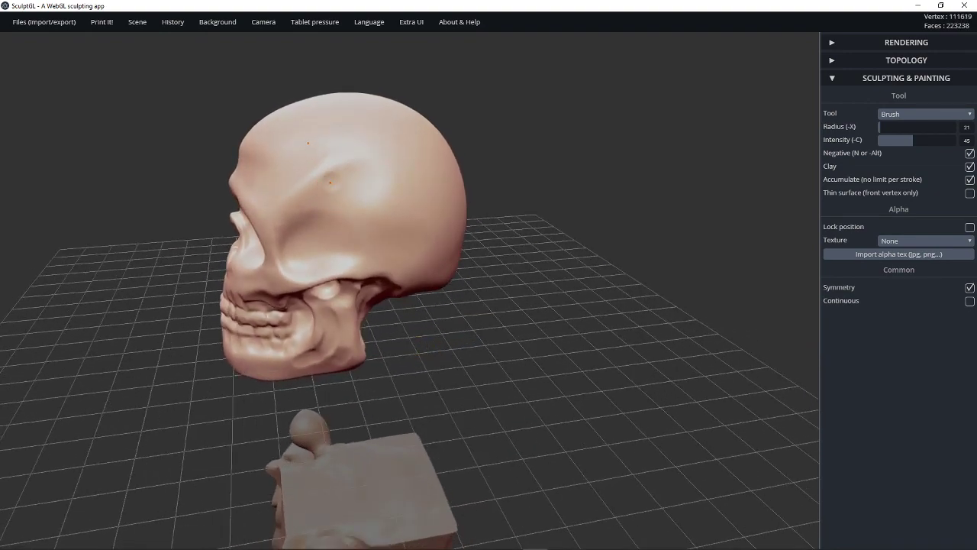
# Step: Carve grooves along the temple and above the cheekbone arch with the Brush in Negative mode at radius 21 and intensity 45
pyautogui.moveTo(333, 174); pyautogui.dragTo(293, 250)
pyautogui.moveTo(502, 339); pyautogui.dragTo(302, 288)
pyautogui.keyDown('alt'); pyautogui.moveTo(260, 261); pyautogui.dragTo(339, 276); pyautogui.keyUp('alt')
pyautogui.moveTo(471, 266)
pyautogui.mouseDown()
pyautogui.moveTo(500, 323)
pyautogui.moveTo(633, 275)
pyautogui.mouseUp()
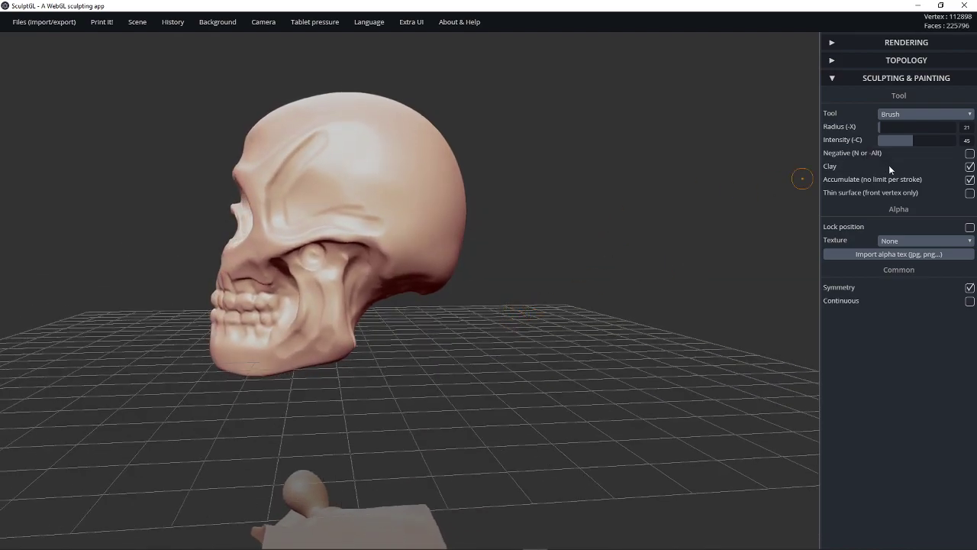
# Step: Pull the skull base behind the jaw joint downward with the Move tool at radius 77 and intensity 100
pyautogui.click(924, 114)
pyautogui.click(905, 222)
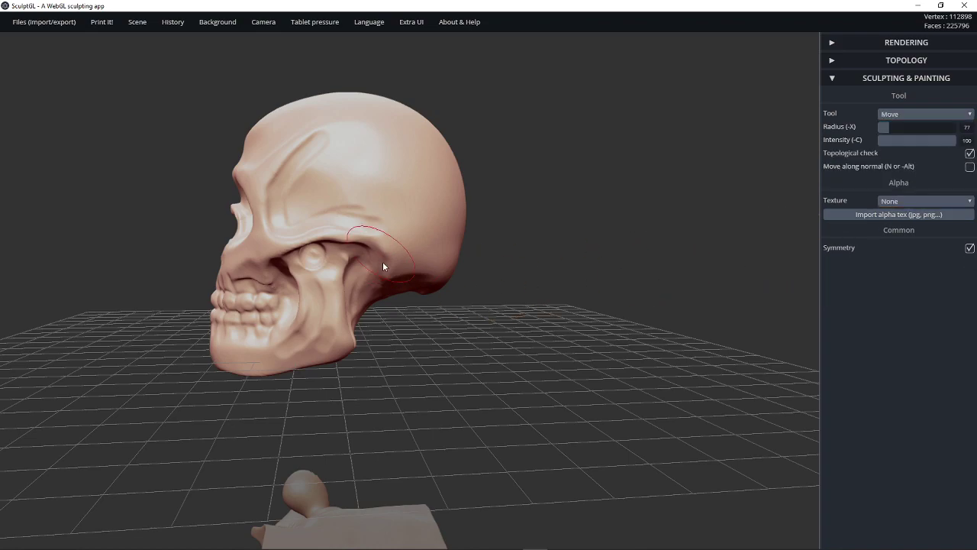
pyautogui.moveTo(383, 261); pyautogui.dragTo(376, 293)
pyautogui.moveTo(404, 331)
pyautogui.mouseDown()
pyautogui.moveTo(372, 332)
pyautogui.moveTo(409, 322)
pyautogui.moveTo(388, 283)
pyautogui.mouseUp()
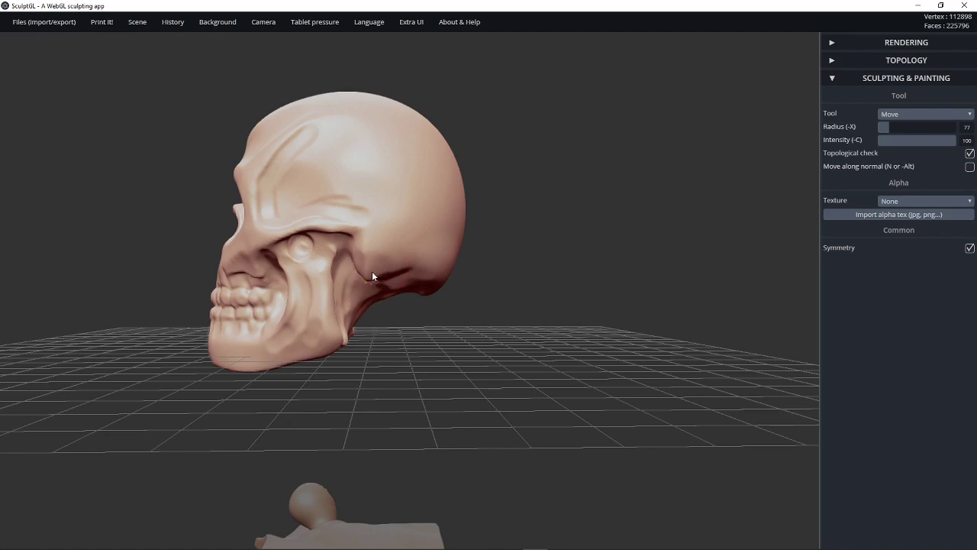
# Step: Set the Move tool's radius to 112 and review the skull's proportions from the front and three-quarter view
pyautogui.moveTo(497, 320); pyautogui.dragTo(660, 296)
pyautogui.press('alt')
pyautogui.keyDown('alt'); pyautogui.moveTo(521, 167); pyautogui.dragTo(526, 229); pyautogui.keyUp('alt')
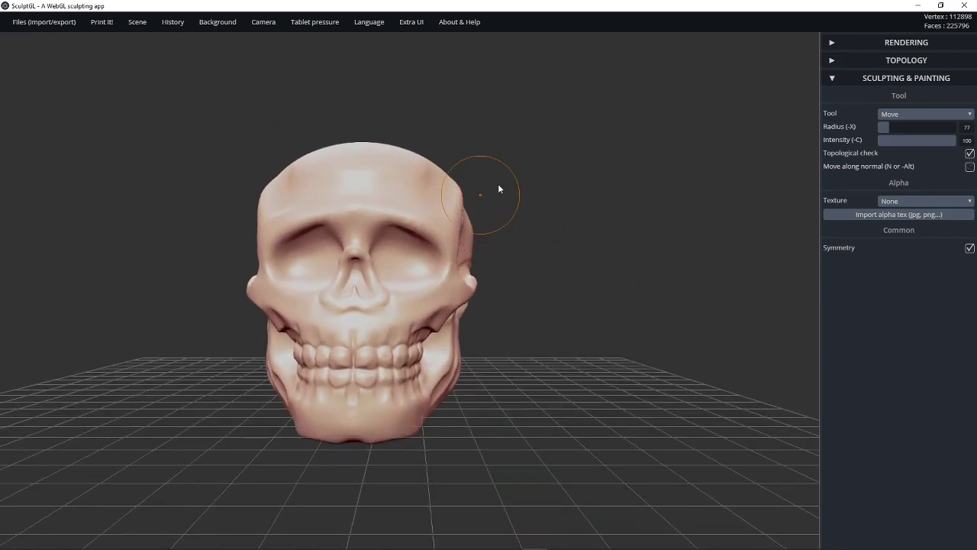
pyautogui.moveTo(498, 188); pyautogui.dragTo(497, 209)
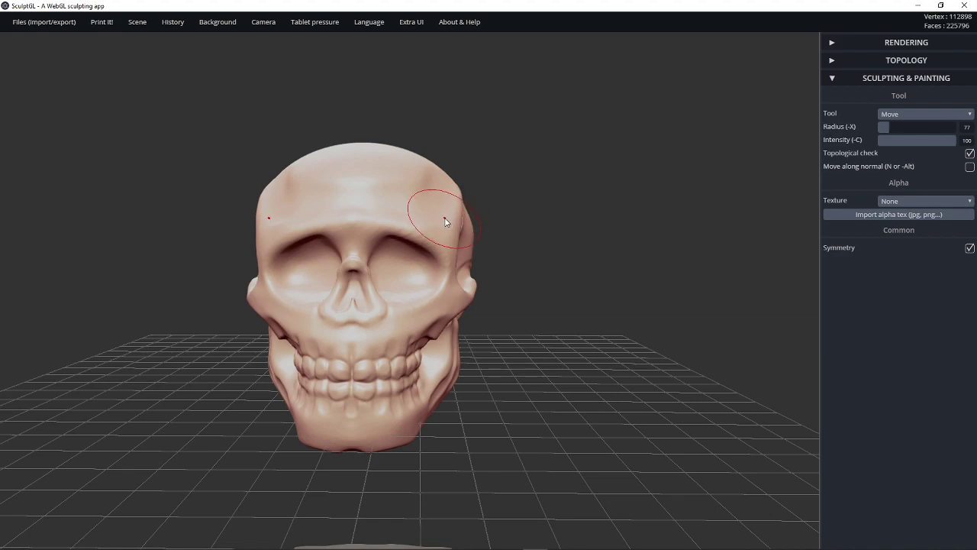
pyautogui.press('x')
pyautogui.moveTo(463, 219)
pyautogui.mouseDown()
pyautogui.moveTo(448, 226)
pyautogui.moveTo(530, 223)
pyautogui.moveTo(517, 224)
pyautogui.moveTo(519, 114)
pyautogui.moveTo(517, 272)
pyautogui.moveTo(578, 262)
pyautogui.moveTo(588, 224)
pyautogui.moveTo(567, 242)
pyautogui.moveTo(558, 222)
pyautogui.mouseUp()
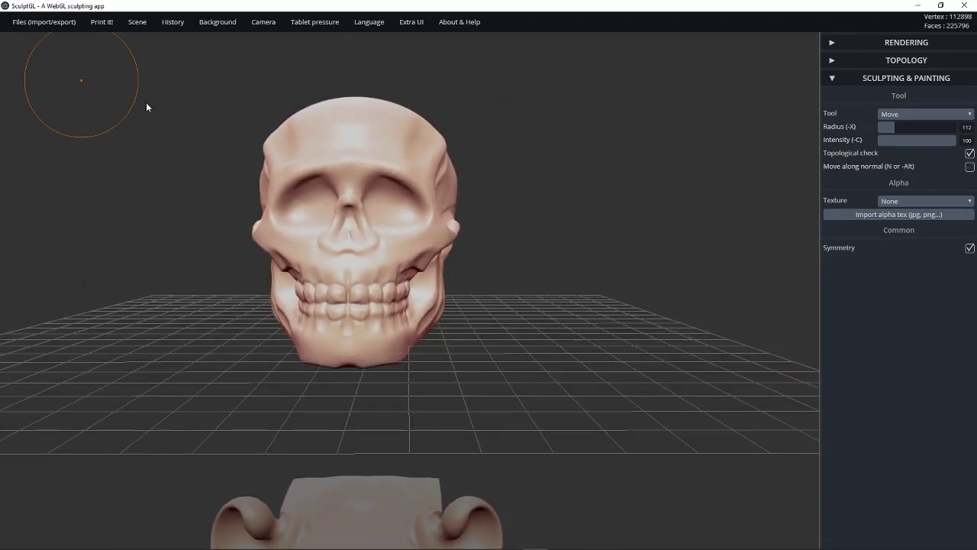
pyautogui.moveTo(616, 268)
pyautogui.mouseDown()
pyautogui.moveTo(572, 294)
pyautogui.moveTo(580, 275)
pyautogui.moveTo(342, 271)
pyautogui.moveTo(655, 249)
pyautogui.moveTo(599, 282)
pyautogui.moveTo(592, 316)
pyautogui.mouseUp()
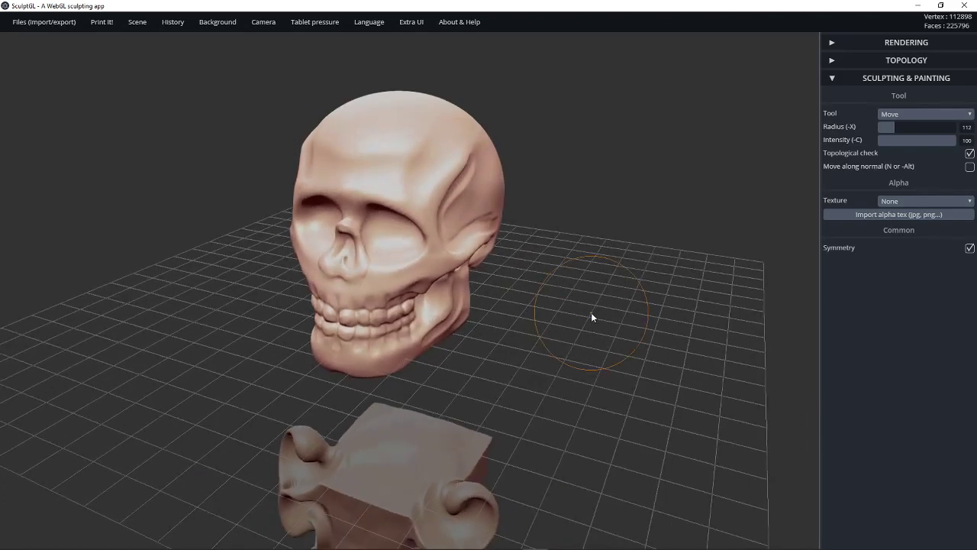
pyautogui.moveTo(634, 239); pyautogui.dragTo(786, 133)
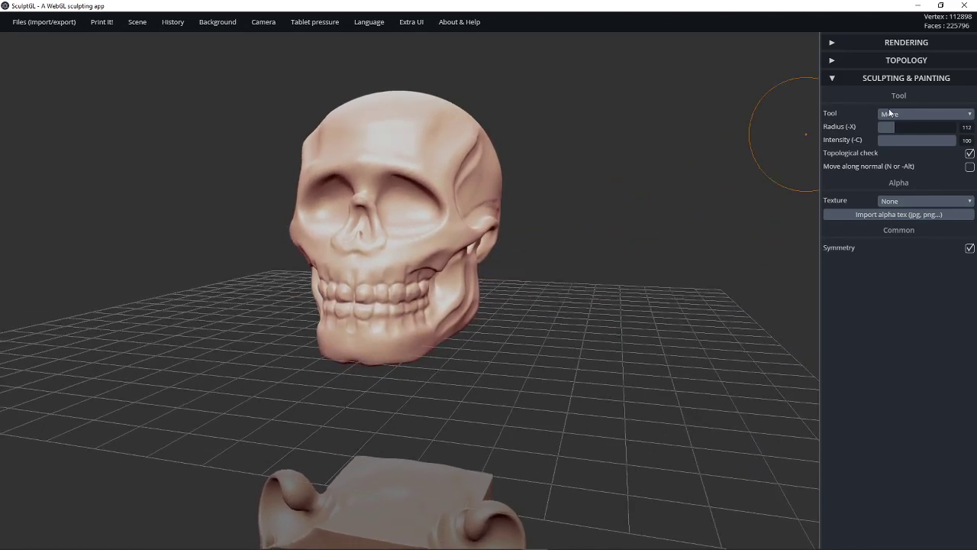
# Step: Distort the eye sockets, nose and upper teeth with the Twist tool at radius 157
pyautogui.click(889, 113)
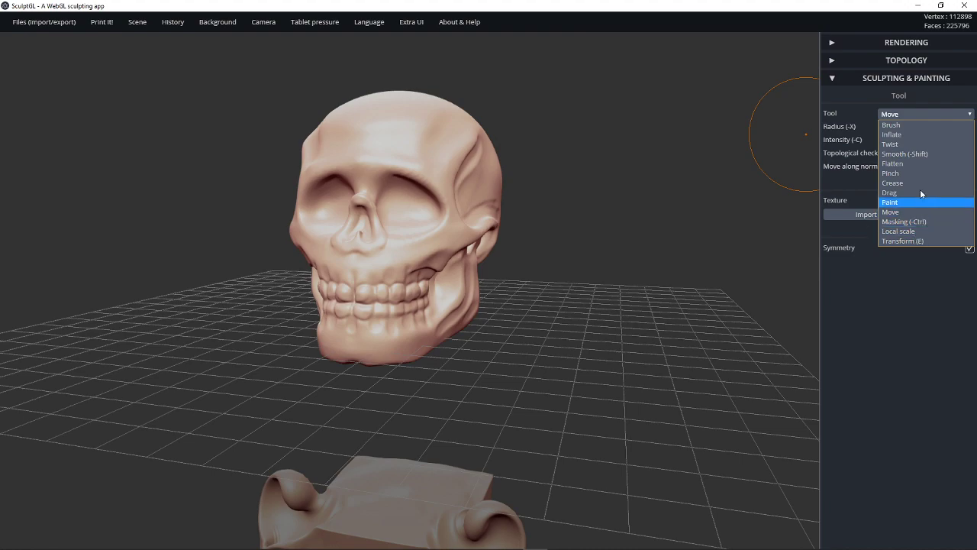
pyautogui.click(912, 145)
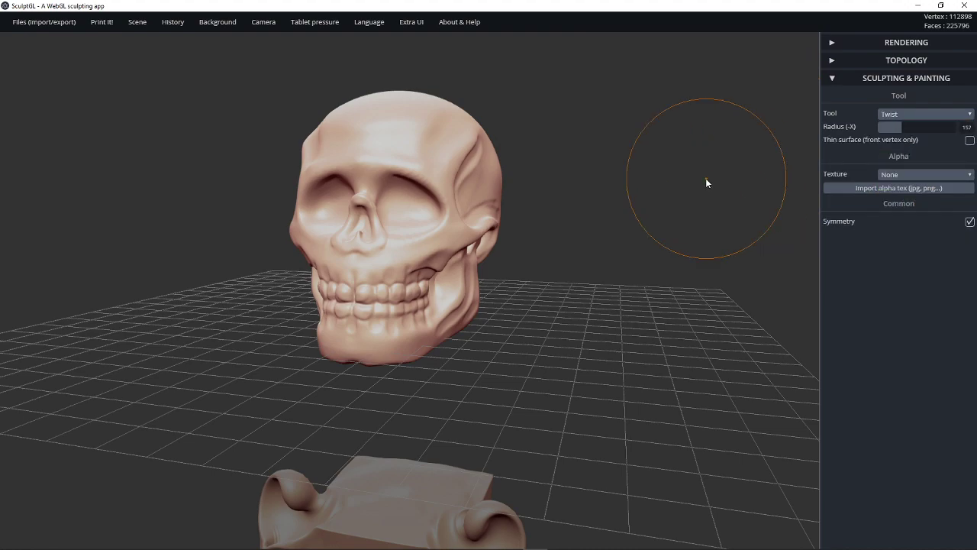
pyautogui.moveTo(448, 191)
pyautogui.mouseDown()
pyautogui.moveTo(436, 187)
pyautogui.moveTo(434, 163)
pyautogui.moveTo(430, 174)
pyautogui.mouseUp()
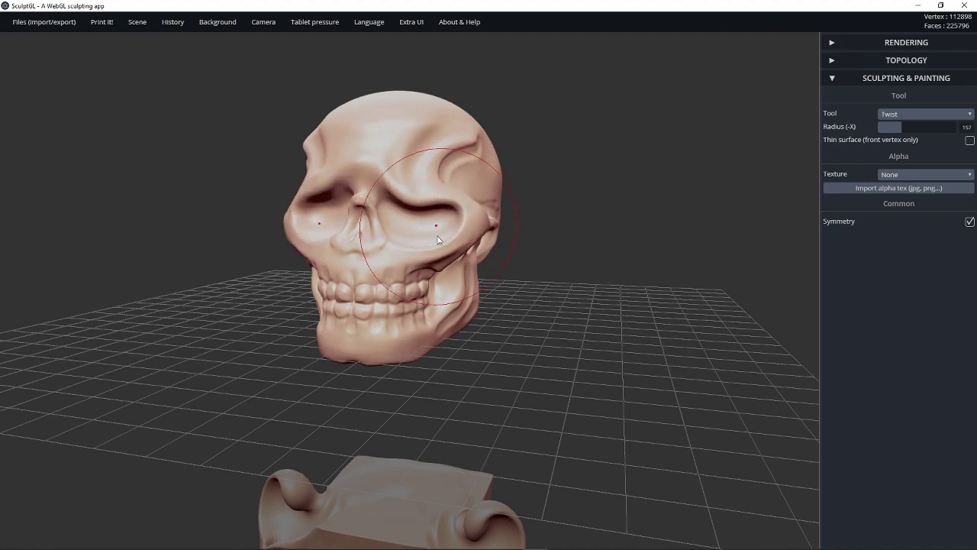
pyautogui.moveTo(419, 252)
pyautogui.mouseDown()
pyautogui.moveTo(404, 259)
pyautogui.moveTo(428, 289)
pyautogui.moveTo(408, 267)
pyautogui.moveTo(423, 206)
pyautogui.moveTo(437, 212)
pyautogui.mouseUp()
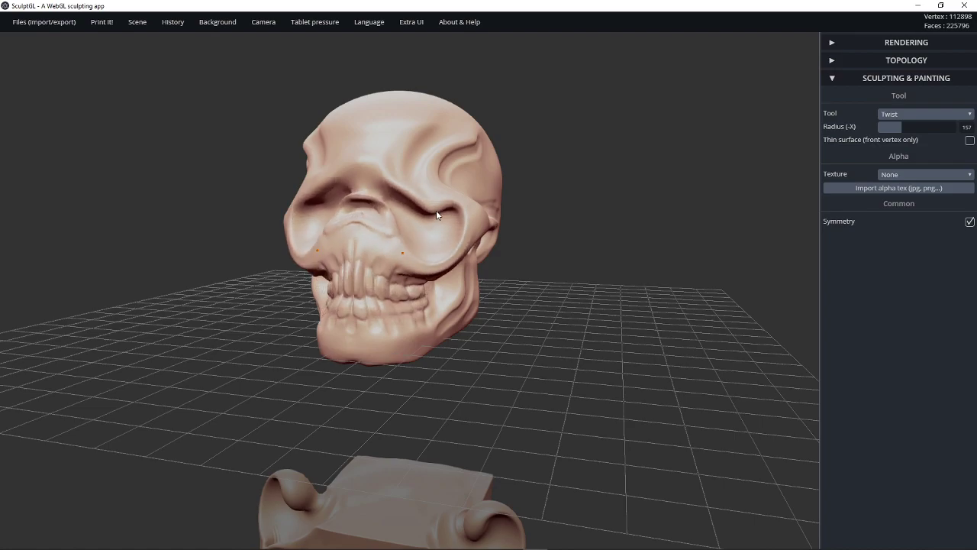
pyautogui.moveTo(563, 310); pyautogui.dragTo(539, 311)
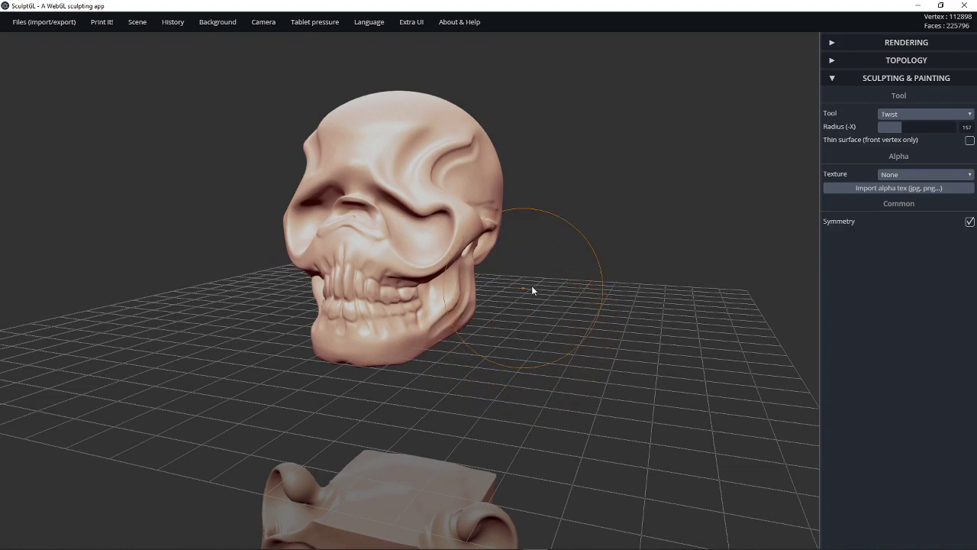
# Step: Distort the lower jaw and chin with the Twist tool at radius 157
pyautogui.moveTo(532, 285)
pyautogui.mouseDown()
pyautogui.moveTo(412, 347)
pyautogui.moveTo(425, 343)
pyautogui.moveTo(421, 328)
pyautogui.moveTo(428, 336)
pyautogui.mouseUp()
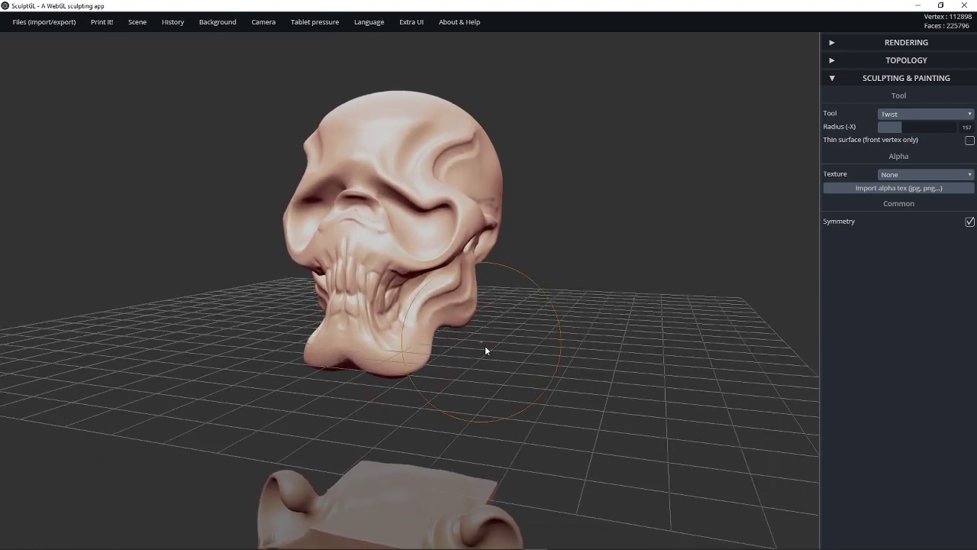
pyautogui.moveTo(486, 349)
pyautogui.mouseDown()
pyautogui.moveTo(661, 353)
pyautogui.moveTo(445, 362)
pyautogui.mouseUp()
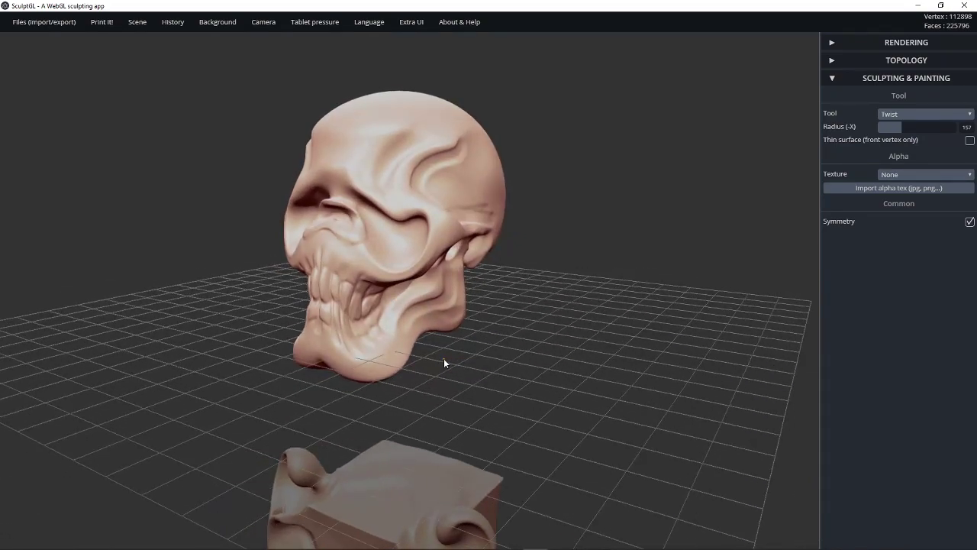
pyautogui.moveTo(486, 327)
pyautogui.mouseDown()
pyautogui.moveTo(412, 325)
pyautogui.moveTo(435, 324)
pyautogui.moveTo(454, 301)
pyautogui.moveTo(441, 279)
pyautogui.moveTo(618, 352)
pyautogui.moveTo(686, 351)
pyautogui.moveTo(599, 357)
pyautogui.moveTo(575, 314)
pyautogui.moveTo(438, 320)
pyautogui.moveTo(601, 334)
pyautogui.mouseUp()
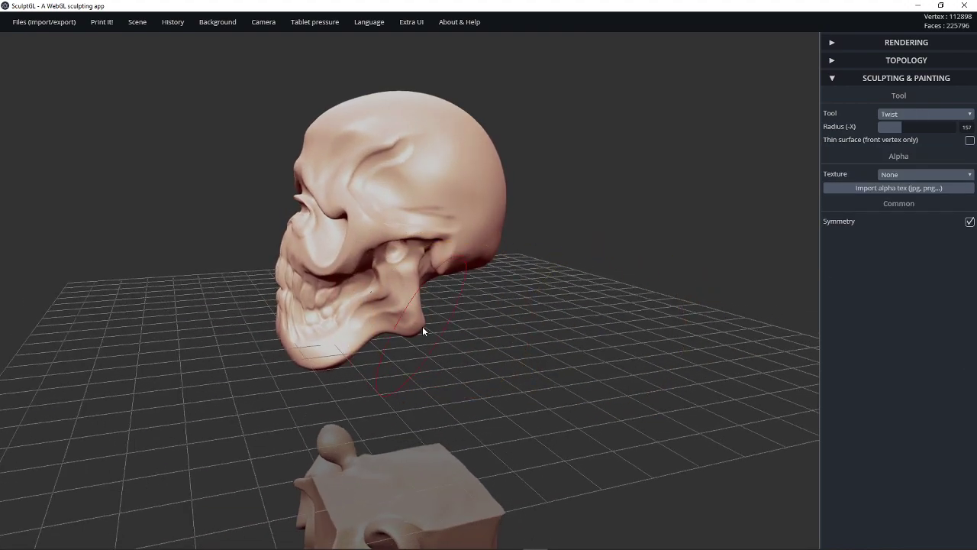
pyautogui.moveTo(440, 321)
pyautogui.mouseDown()
pyautogui.moveTo(456, 295)
pyautogui.moveTo(443, 276)
pyautogui.moveTo(438, 355)
pyautogui.moveTo(691, 355)
pyautogui.mouseUp()
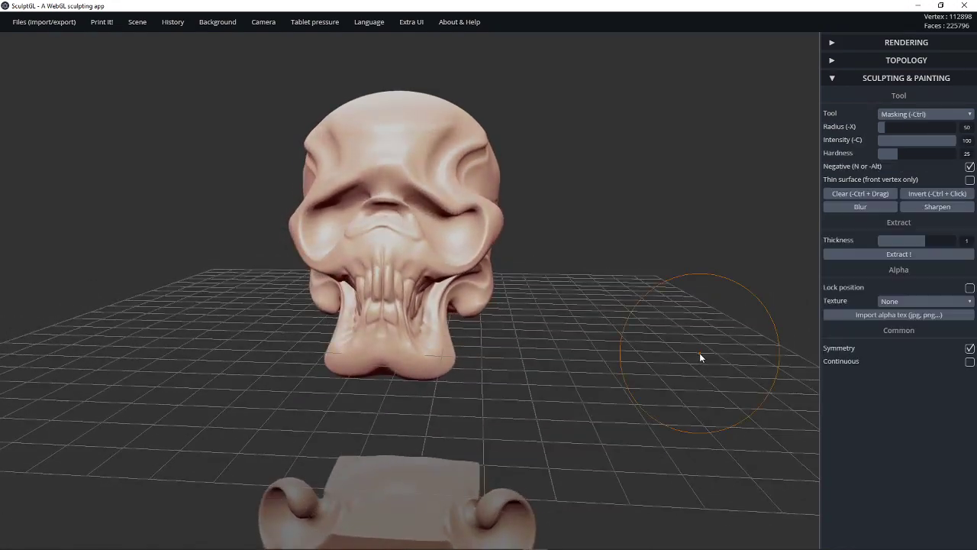
# Step: Undo the last twist of the jaw and restore it
pyautogui.moveTo(465, 191)
pyautogui.mouseDown()
pyautogui.moveTo(508, 181)
pyautogui.moveTo(554, 203)
pyautogui.moveTo(559, 222)
pyautogui.moveTo(501, 267)
pyautogui.moveTo(507, 284)
pyautogui.moveTo(424, 304)
pyautogui.moveTo(585, 323)
pyautogui.moveTo(710, 318)
pyautogui.mouseUp()
pyautogui.hotkey('ctrl', 'z')
pyautogui.hotkey('ctrl', 'z')
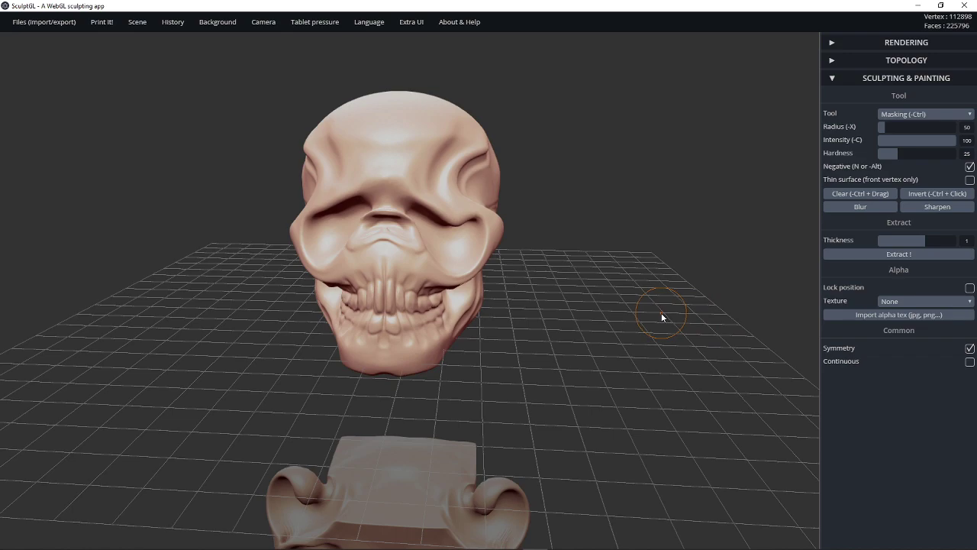
pyautogui.hotkey('ctrl', 'z')
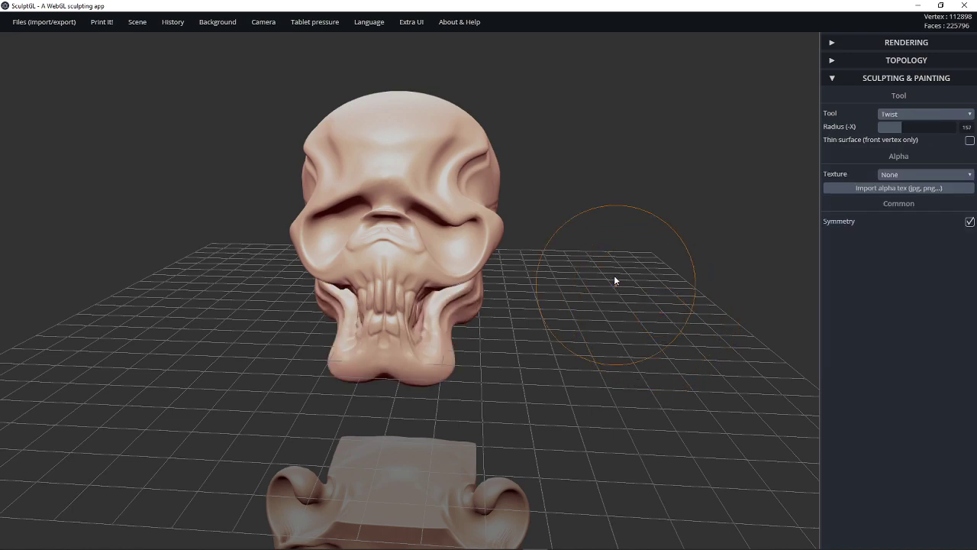
# Step: Examine the twisted skull from several angles and the available import and export options
pyautogui.moveTo(614, 281)
pyautogui.mouseDown()
pyautogui.moveTo(591, 285)
pyautogui.moveTo(592, 311)
pyautogui.mouseUp()
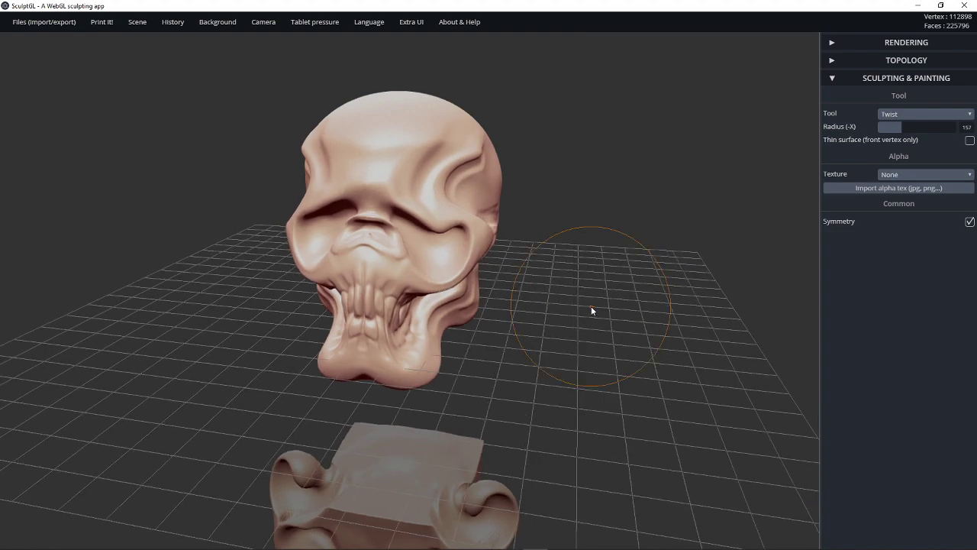
pyautogui.moveTo(36, 22)
pyautogui.moveTo(566, 238); pyautogui.dragTo(587, 296)
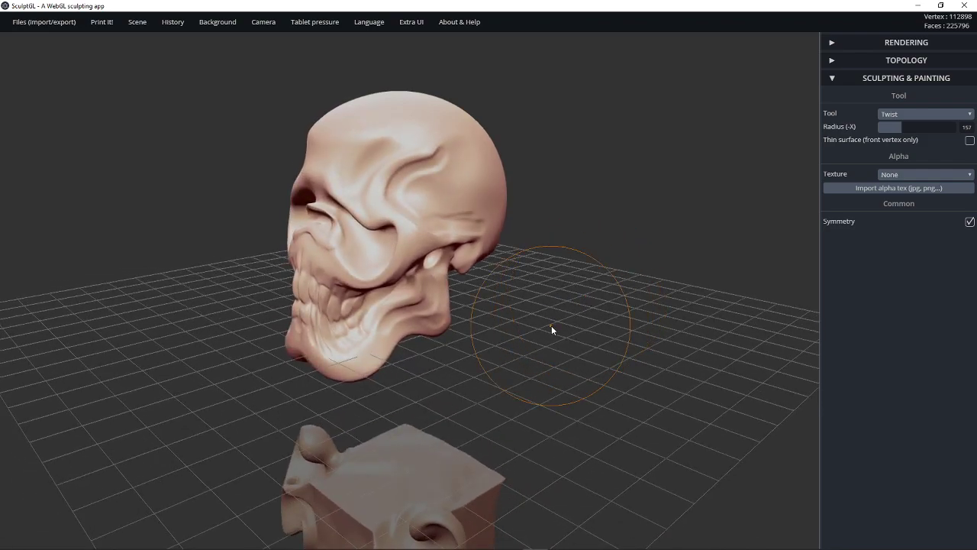
pyautogui.moveTo(552, 329); pyautogui.dragTo(602, 322)
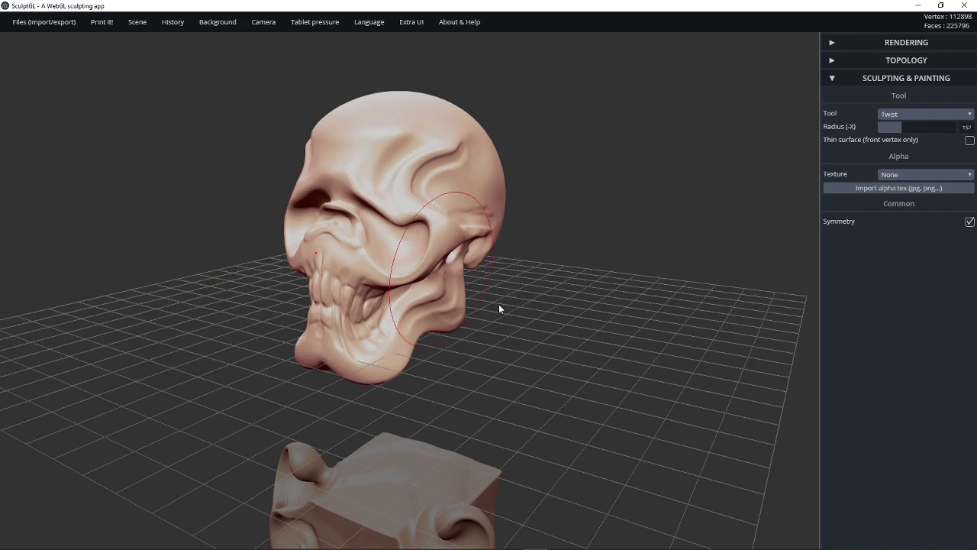
pyautogui.moveTo(500, 305)
pyautogui.mouseDown()
pyautogui.moveTo(443, 338)
pyautogui.moveTo(439, 316)
pyautogui.moveTo(593, 287)
pyautogui.moveTo(447, 367)
pyautogui.moveTo(587, 353)
pyautogui.moveTo(447, 262)
pyautogui.moveTo(245, 244)
pyautogui.moveTo(97, 204)
pyautogui.moveTo(622, 266)
pyautogui.moveTo(523, 299)
pyautogui.moveTo(246, 176)
pyautogui.mouseUp()
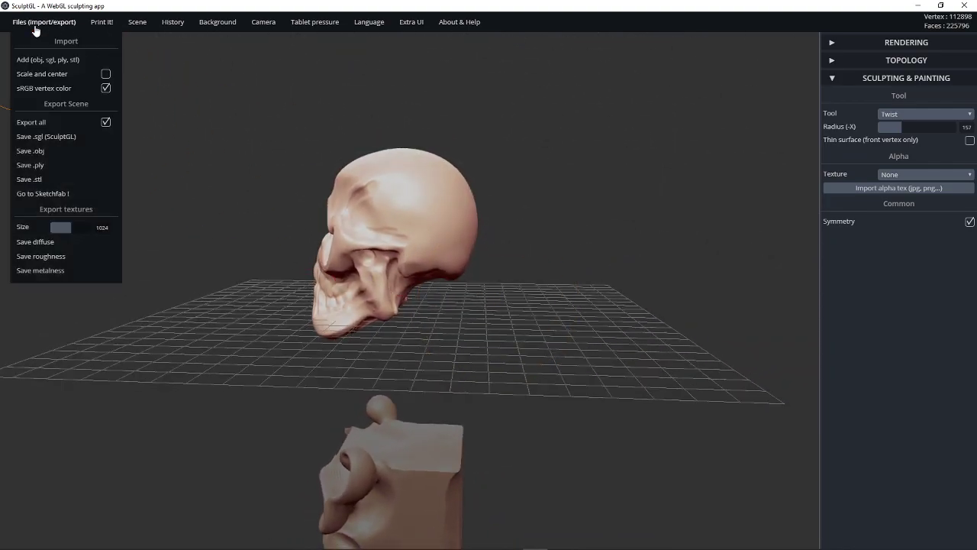
pyautogui.moveTo(234, 26)
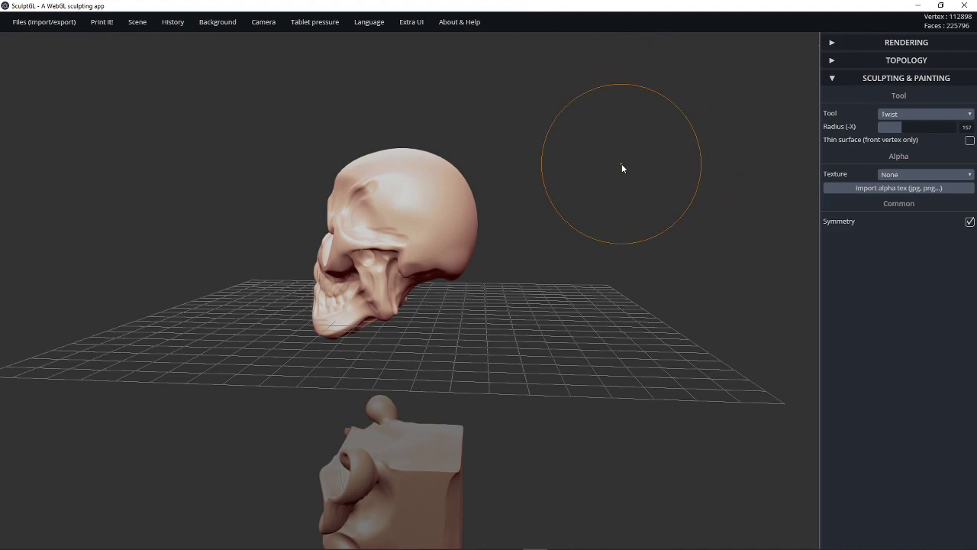
pyautogui.moveTo(475, 280); pyautogui.dragTo(493, 268, button='right')
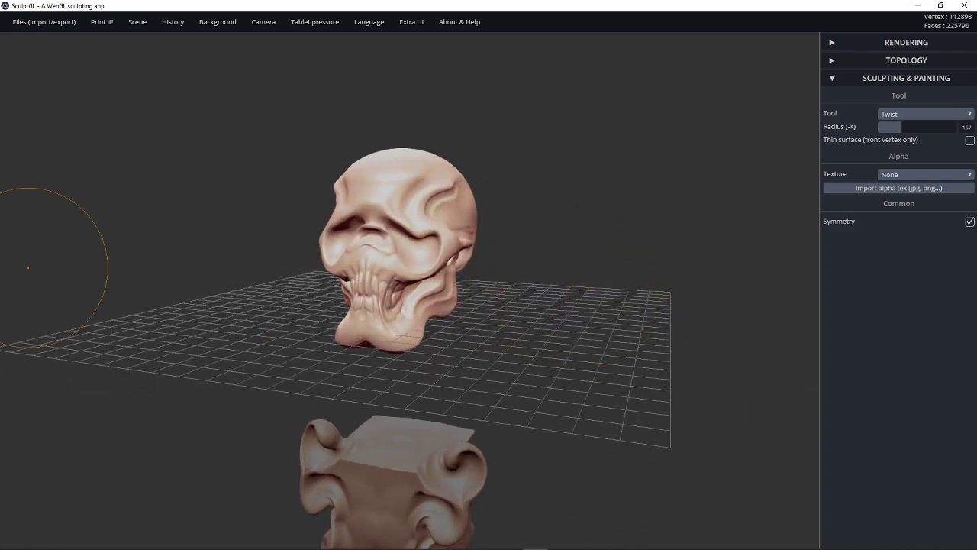
pyautogui.moveTo(634, 190); pyautogui.dragTo(571, 188, button='right')
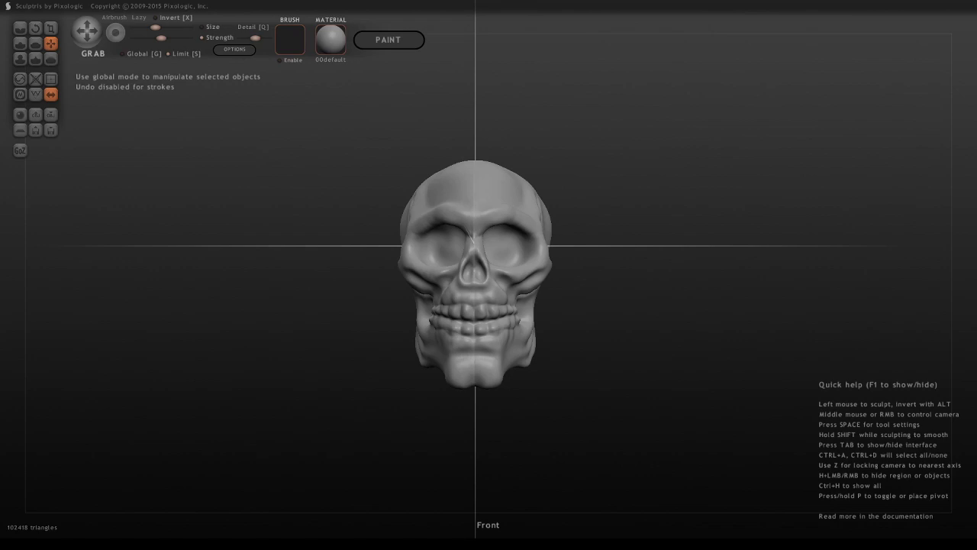
# Step: Switch to Sculptris and reshape the lower jaw and chin of its skull using Grab with a larger brush size
pyautogui.moveTo(499, 275); pyautogui.dragTo(473, 285, button='middle')
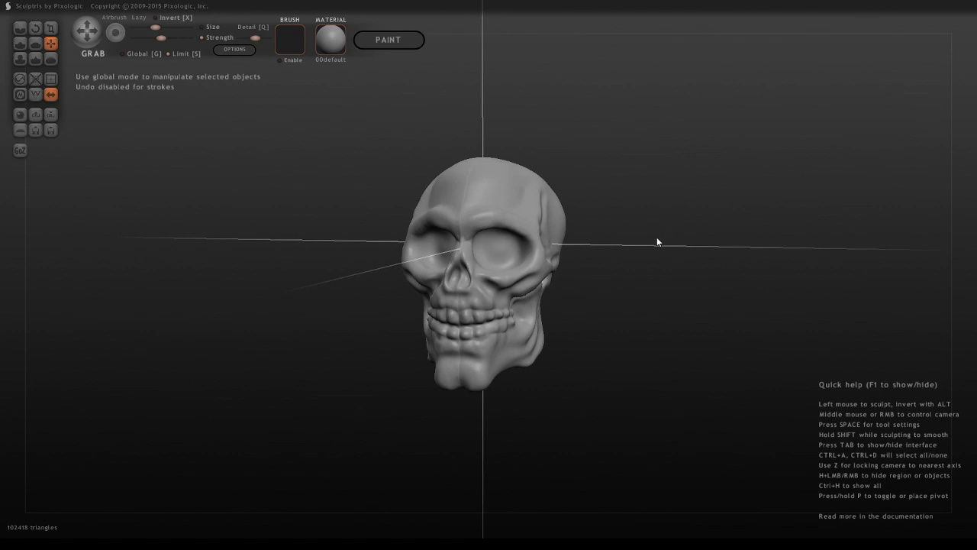
pyautogui.moveTo(657, 242); pyautogui.dragTo(687, 210, button='middle')
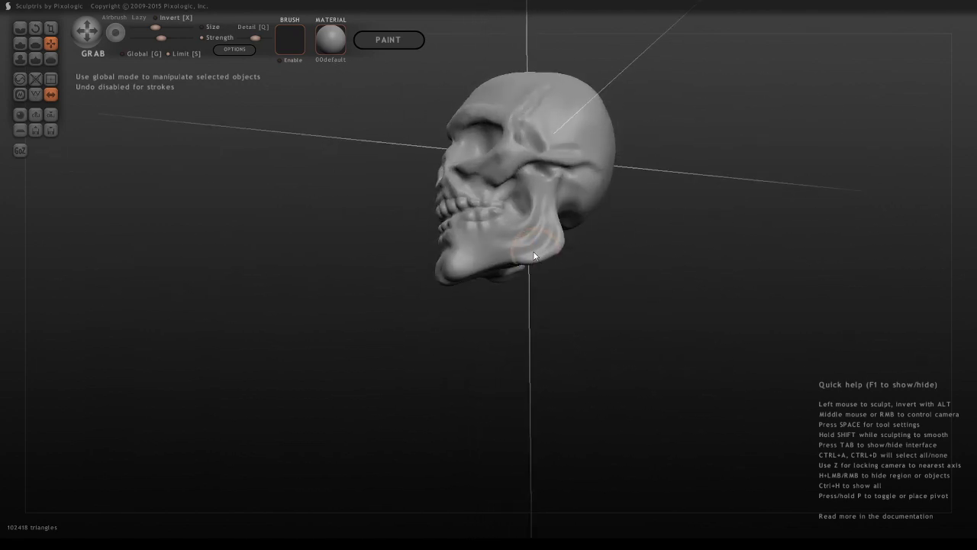
pyautogui.press('space')
pyautogui.moveTo(527, 238)
pyautogui.mouseDown()
pyautogui.moveTo(528, 228)
pyautogui.moveTo(465, 260)
pyautogui.moveTo(467, 251)
pyautogui.moveTo(452, 271)
pyautogui.moveTo(459, 278)
pyautogui.mouseUp()
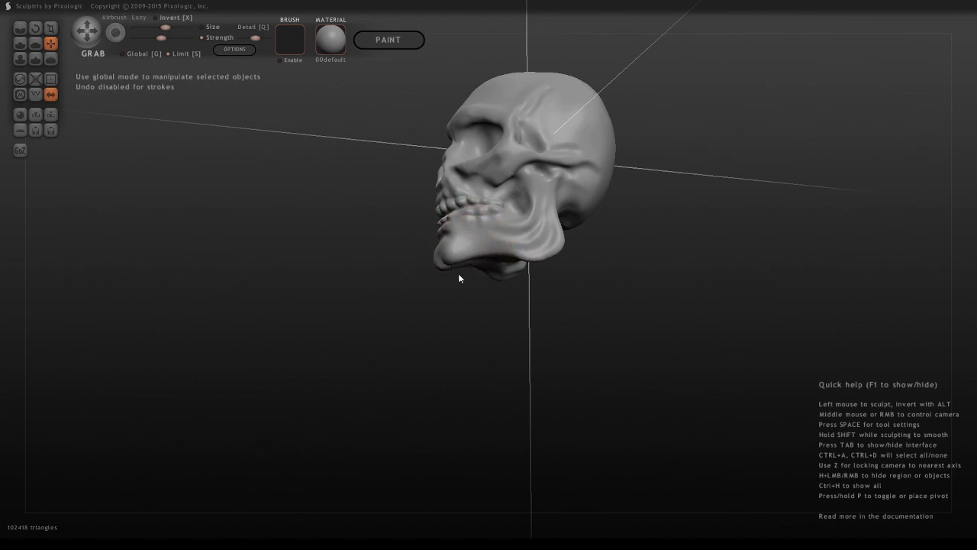
pyautogui.moveTo(459, 278)
pyautogui.mouseDown(button='middle')
pyautogui.moveTo(646, 354)
pyautogui.moveTo(506, 325)
pyautogui.moveTo(550, 270)
pyautogui.moveTo(711, 303)
pyautogui.moveTo(617, 299)
pyautogui.moveTo(621, 283)
pyautogui.moveTo(662, 263)
pyautogui.moveTo(584, 229)
pyautogui.mouseUp(button='middle')
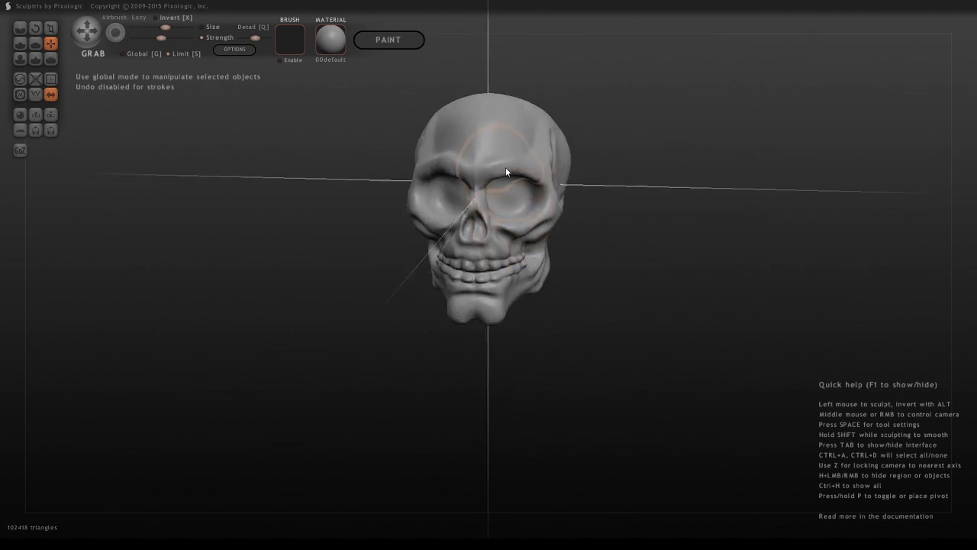
# Step: Enlarge the Grab brush further and pull the back of the cranium outward
pyautogui.moveTo(626, 227); pyautogui.dragTo(635, 184, button='middle')
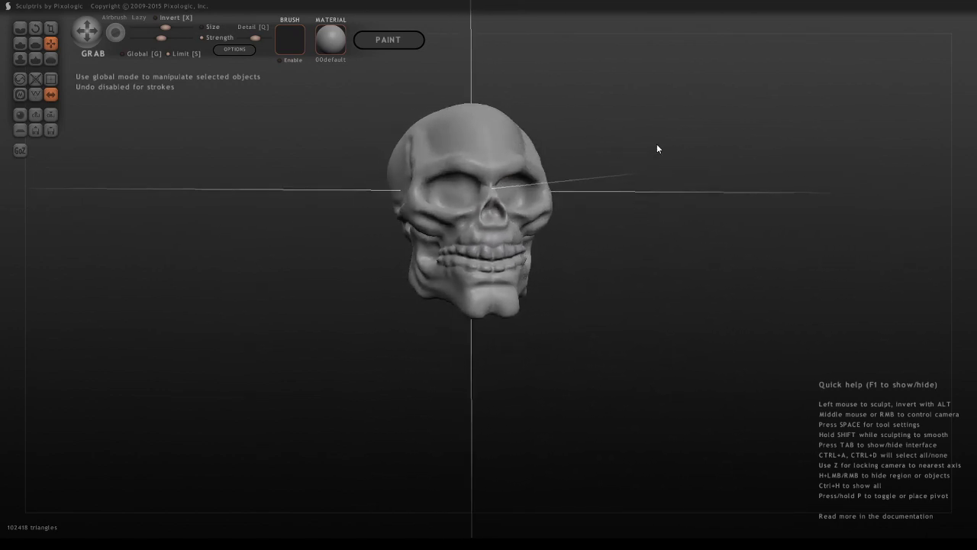
pyautogui.moveTo(656, 148); pyautogui.dragTo(557, 240, button='middle')
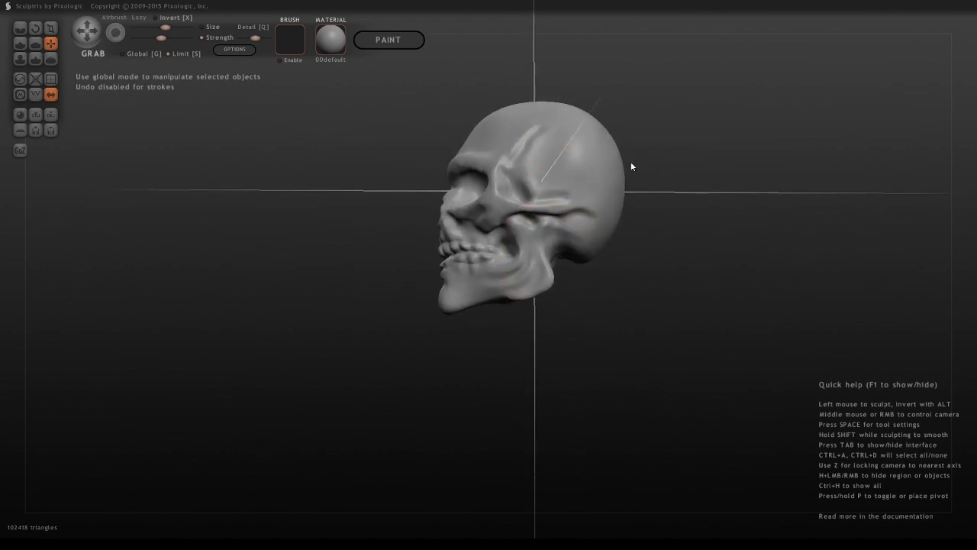
pyautogui.press('space')
pyautogui.moveTo(613, 183)
pyautogui.mouseDown()
pyautogui.moveTo(611, 168)
pyautogui.moveTo(648, 198)
pyautogui.mouseUp()
pyautogui.moveTo(648, 198); pyautogui.dragTo(667, 169, button='middle')
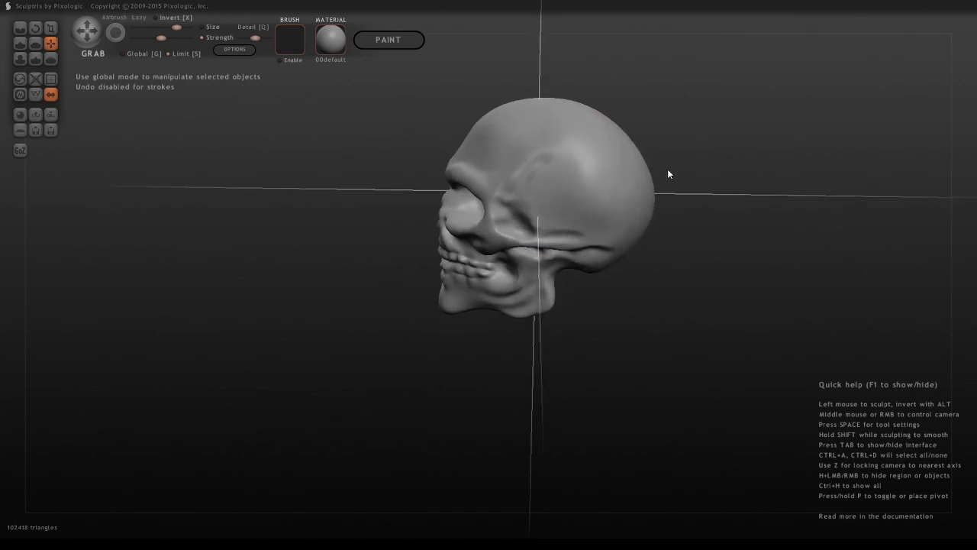
# Step: Pull the top of the cranium slightly upward with the Grab brush
pyautogui.moveTo(601, 132); pyautogui.dragTo(606, 113)
pyautogui.moveTo(666, 138); pyautogui.dragTo(700, 139, button='middle')
pyautogui.moveTo(641, 146); pyautogui.dragTo(723, 168, button='middle')
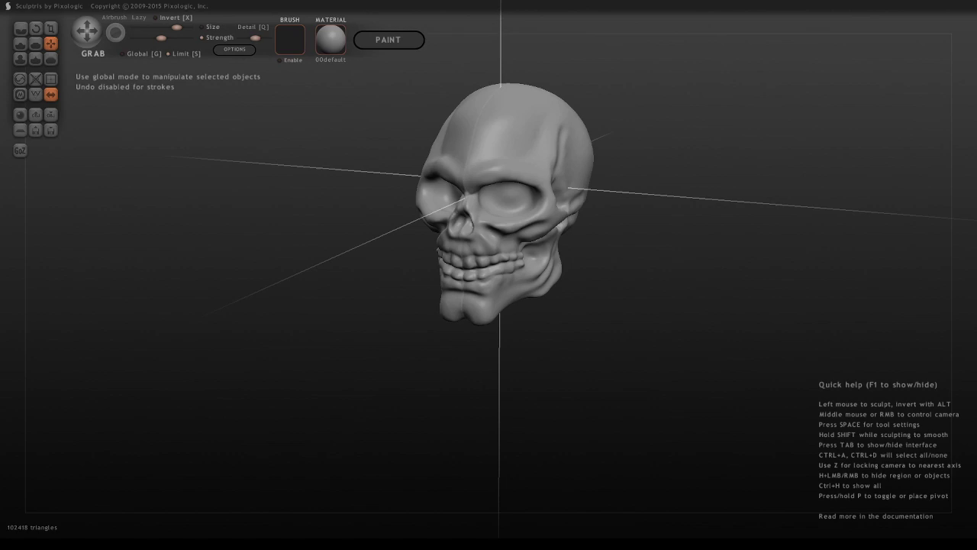
# Step: Grab the area beside the nose and below the eye socket in the Right view and pull it up and back
pyautogui.moveTo(269, 204); pyautogui.dragTo(473, 191, button='middle')
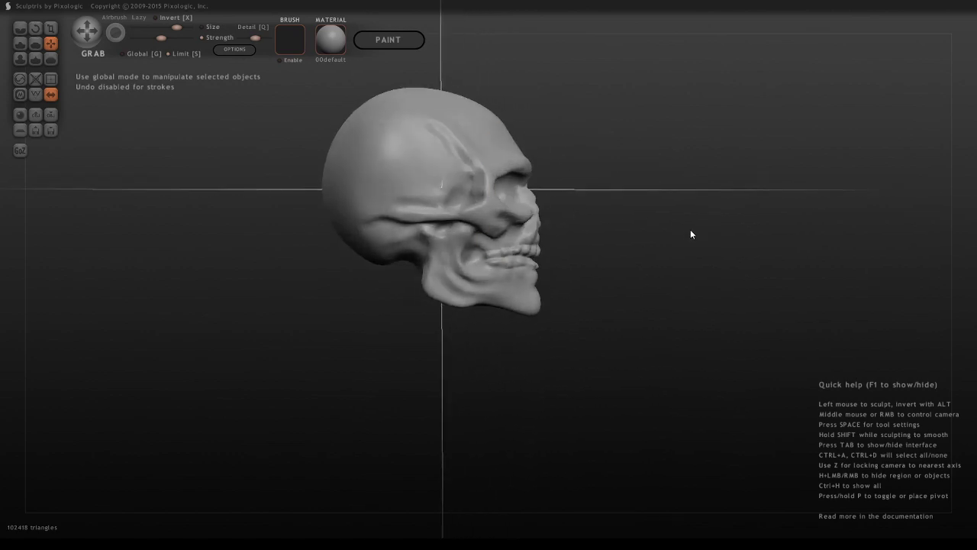
pyautogui.moveTo(690, 235); pyautogui.dragTo(389, 245, button='middle')
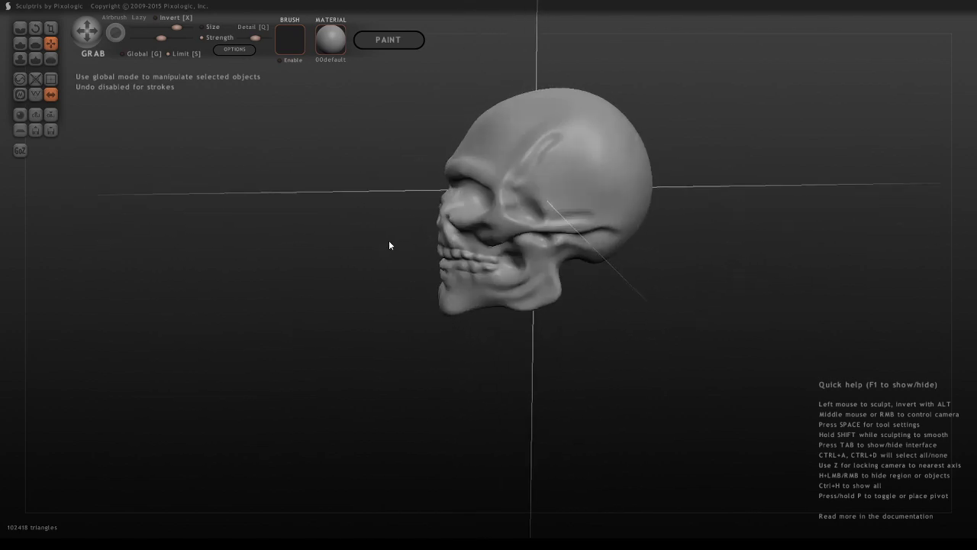
pyautogui.scroll(5, 679, 321)
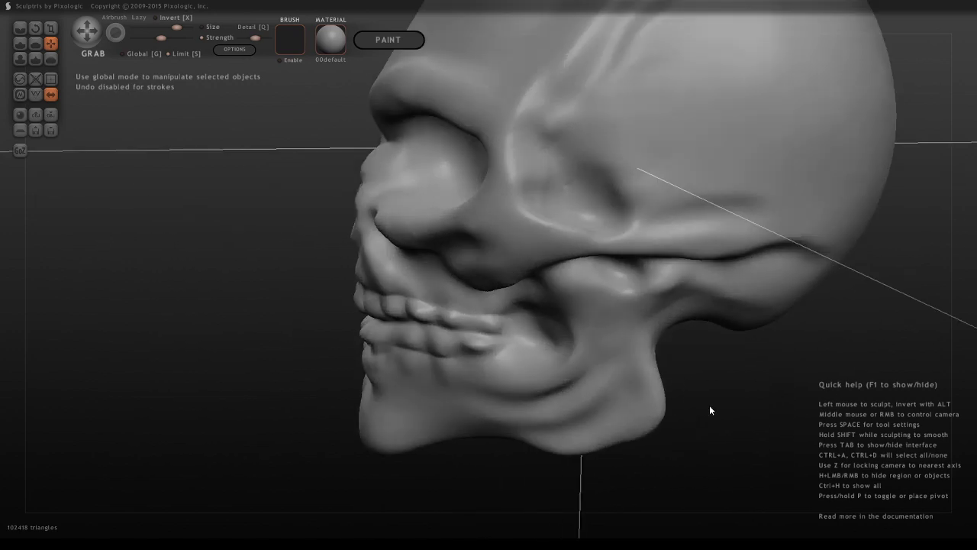
pyautogui.press('z')
pyautogui.keyDown('alt'); pyautogui.moveTo(729, 400); pyautogui.dragTo(726, 382, button='middle'); pyautogui.keyUp('alt')
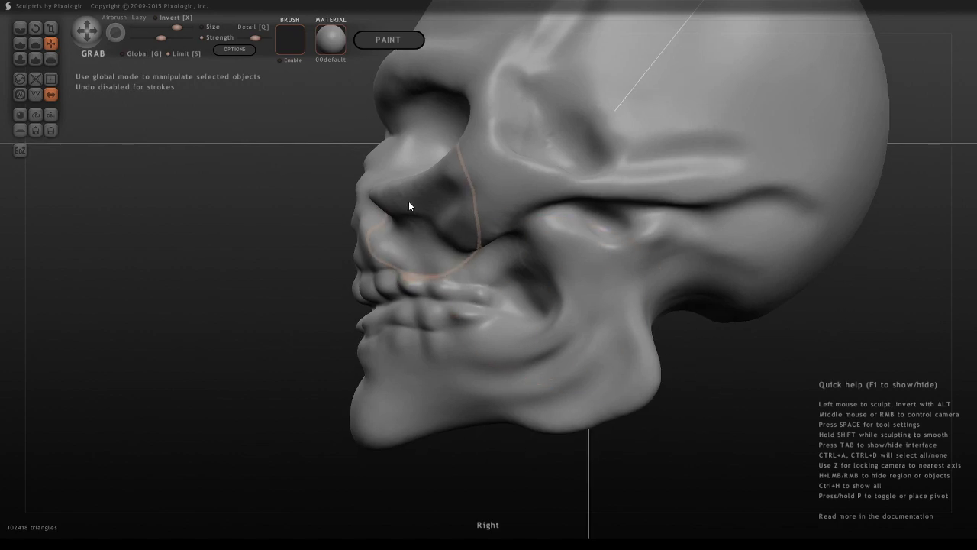
pyautogui.moveTo(391, 195)
pyautogui.mouseDown()
pyautogui.moveTo(435, 178)
pyautogui.moveTo(400, 177)
pyautogui.moveTo(396, 187)
pyautogui.moveTo(414, 161)
pyautogui.mouseUp()
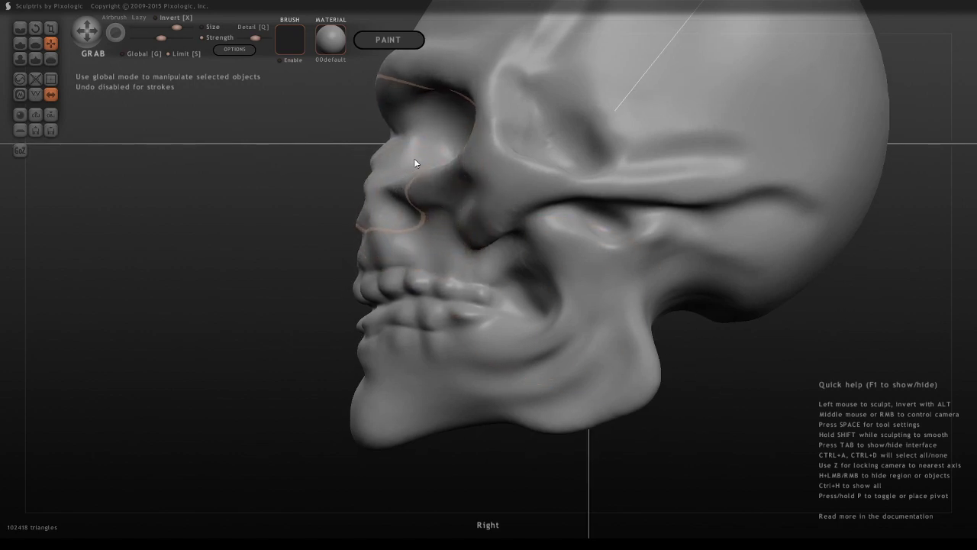
# Step: Reduce the Grab brush size and narrow the nasal opening by pulling its sides inward, adjusting the area beneath it
pyautogui.moveTo(282, 259); pyautogui.dragTo(629, 327, button='middle')
pyautogui.press('z')
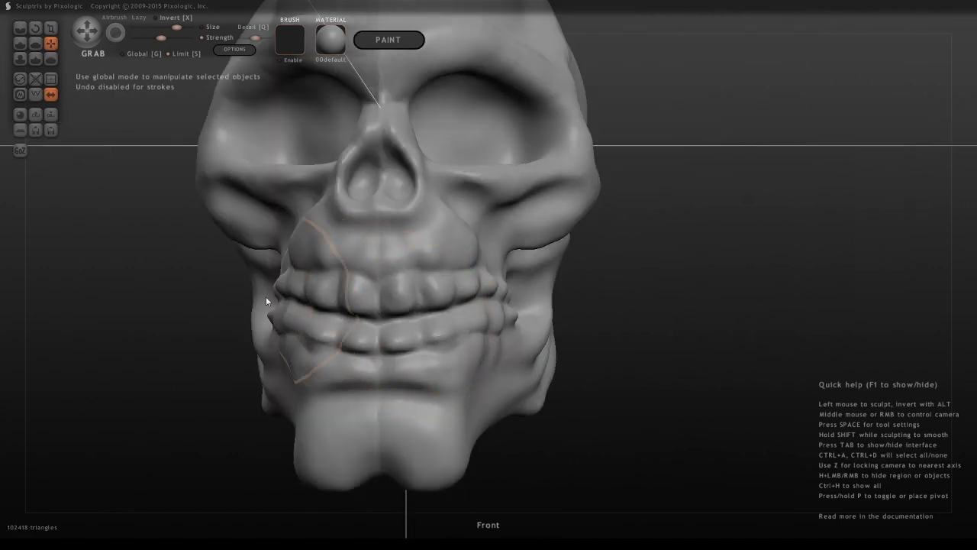
pyautogui.moveTo(4, 372)
pyautogui.mouseDown(button='middle')
pyautogui.moveTo(72, 358)
pyautogui.moveTo(140, 327)
pyautogui.mouseUp(button='middle')
pyautogui.press('z')
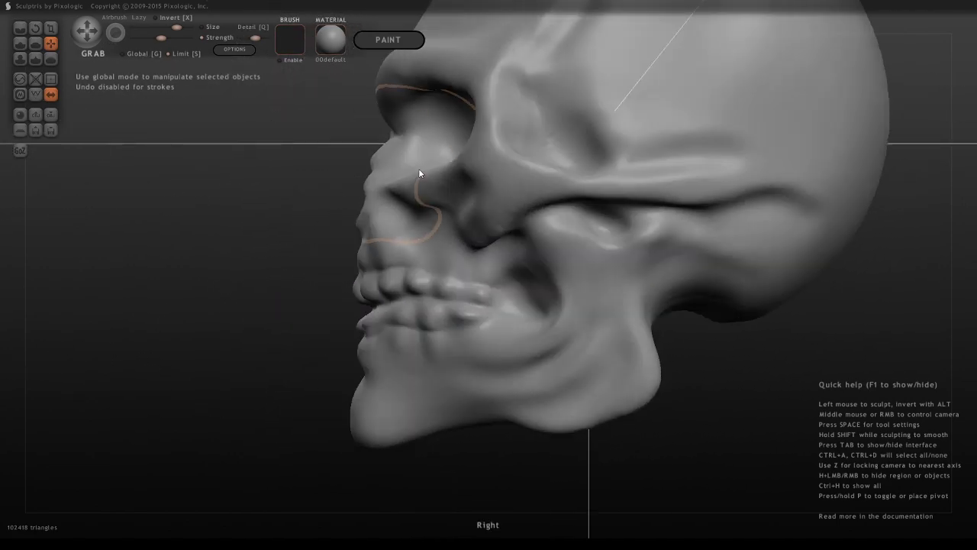
pyautogui.moveTo(418, 173)
pyautogui.mouseDown(button='middle')
pyautogui.moveTo(266, 262)
pyautogui.moveTo(286, 253)
pyautogui.mouseUp(button='middle')
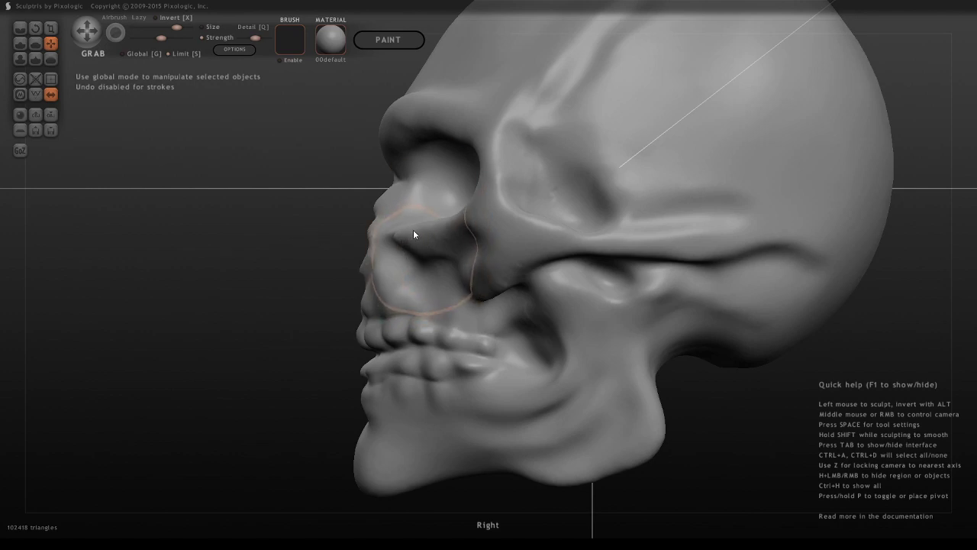
pyautogui.press('space')
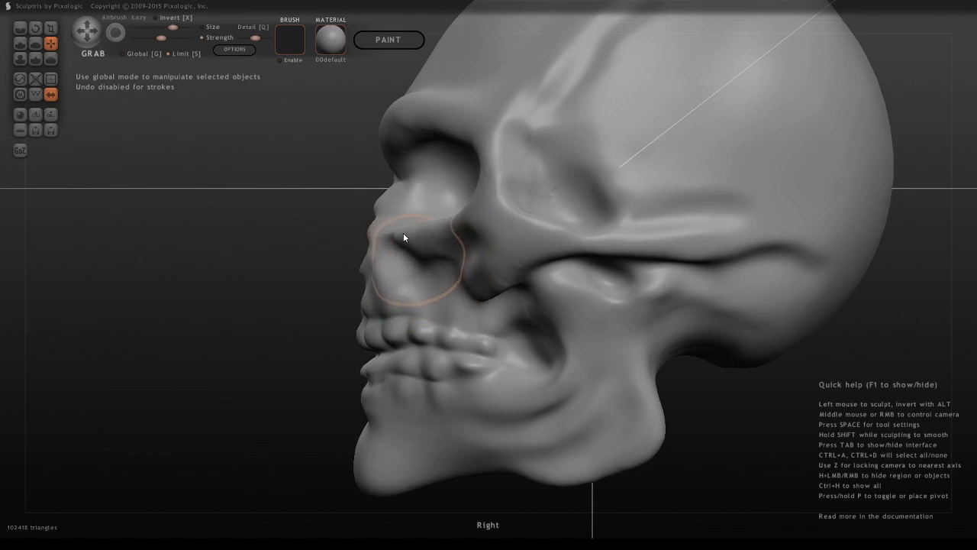
pyautogui.moveTo(408, 192)
pyautogui.mouseDown(button='middle')
pyautogui.moveTo(336, 266)
pyautogui.moveTo(415, 274)
pyautogui.moveTo(403, 231)
pyautogui.mouseUp(button='middle')
pyautogui.press('space')
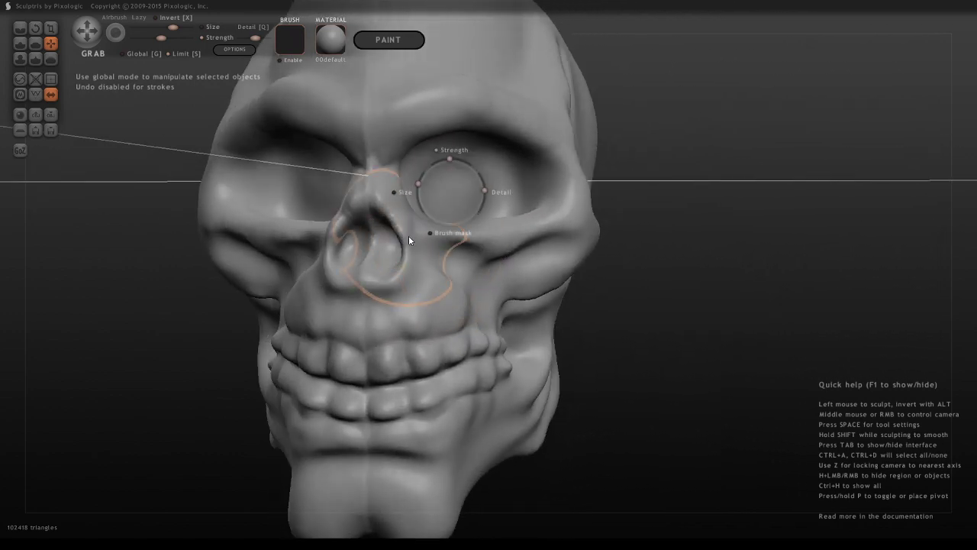
pyautogui.moveTo(409, 237)
pyautogui.mouseDown()
pyautogui.moveTo(411, 253)
pyautogui.moveTo(377, 243)
pyautogui.moveTo(372, 226)
pyautogui.mouseUp()
pyautogui.moveTo(382, 276); pyautogui.dragTo(413, 282)
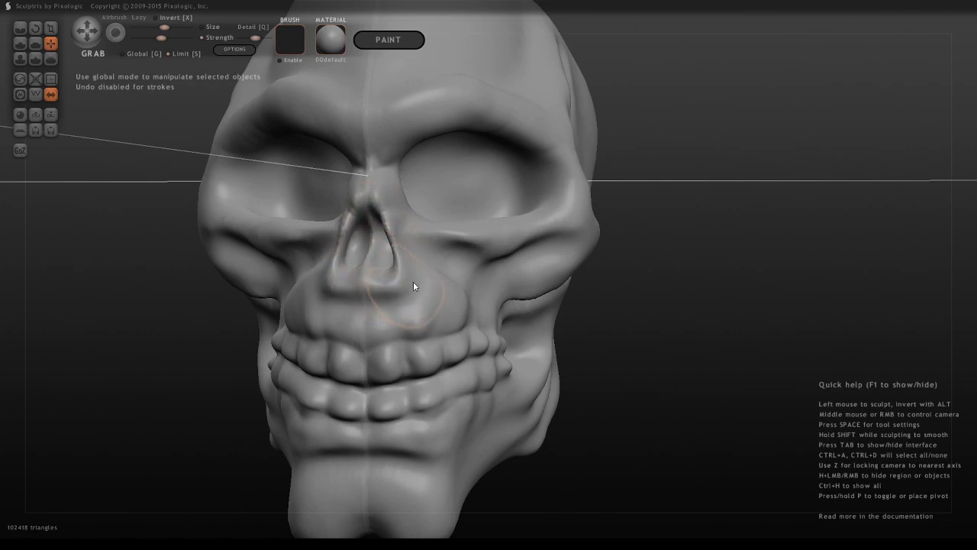
# Step: Nudge the outer side teeth slightly inward in the Front view with Grab
pyautogui.moveTo(674, 283); pyautogui.dragTo(695, 273, button='middle')
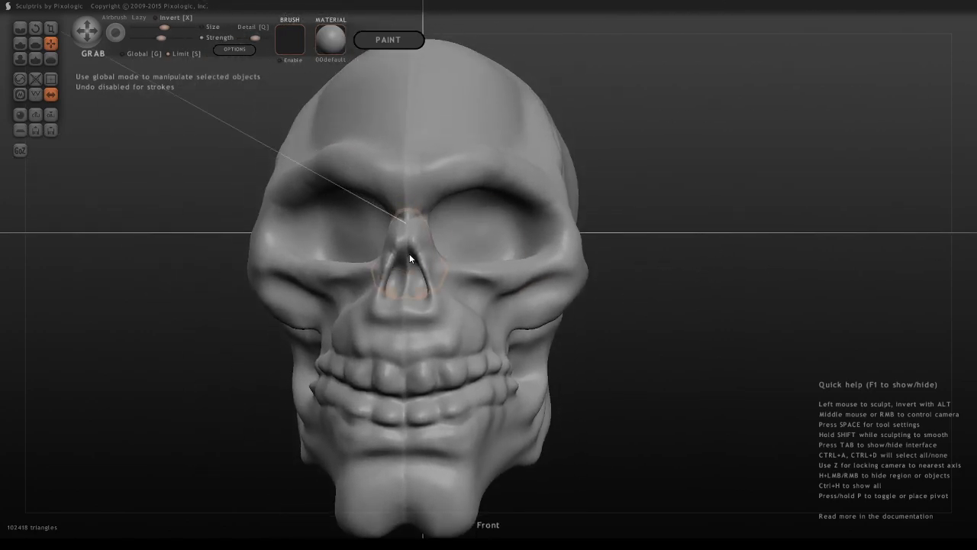
pyautogui.moveTo(415, 234); pyautogui.dragTo(519, 280, button='middle')
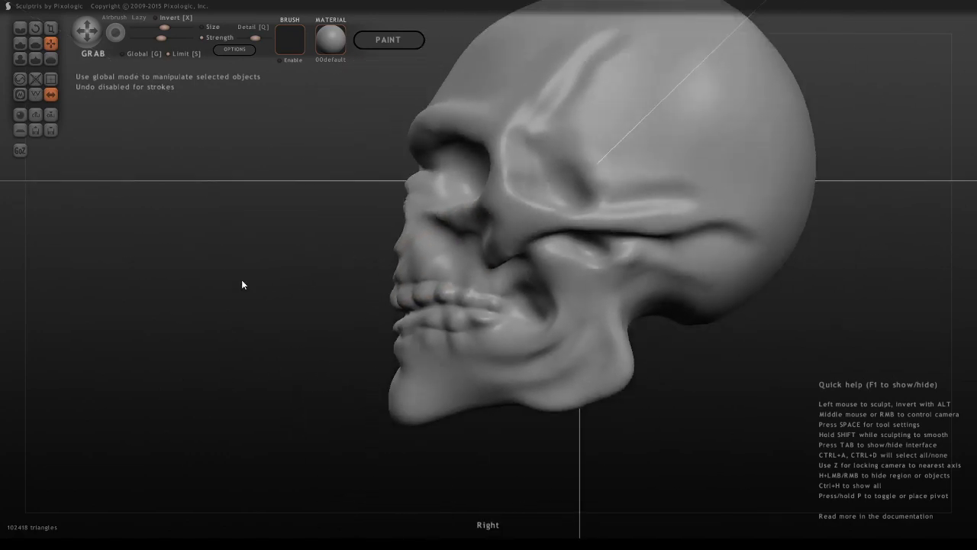
pyautogui.moveTo(241, 284); pyautogui.dragTo(578, 272, button='middle')
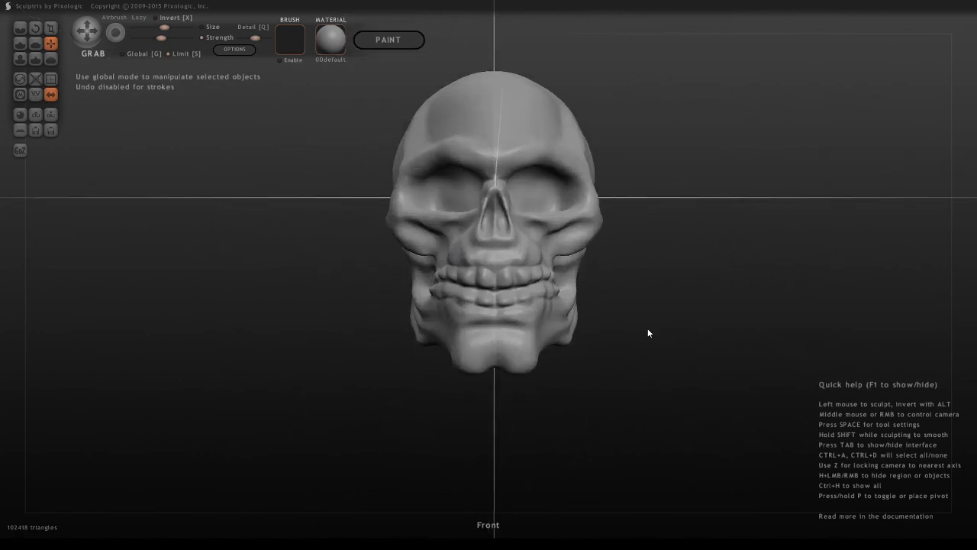
pyautogui.keyDown('alt'); pyautogui.moveTo(648, 329); pyautogui.dragTo(570, 305, button='middle'); pyautogui.keyUp('alt')
pyautogui.press('space')
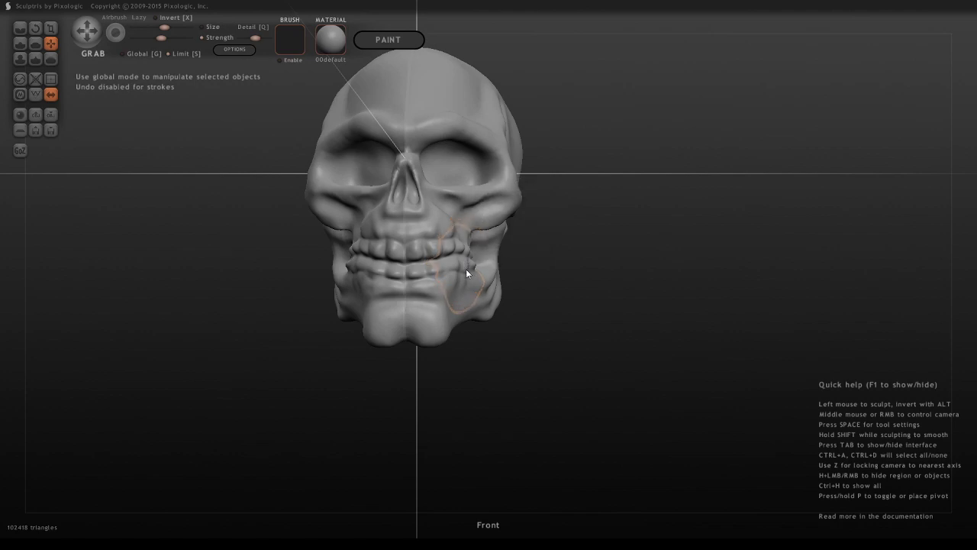
pyautogui.moveTo(465, 271); pyautogui.dragTo(457, 270)
# Step: Examine the reshaped skull's proportions from the front, three-quarter and side
pyautogui.moveTo(543, 301); pyautogui.dragTo(516, 300, button='middle')
pyautogui.moveTo(610, 270); pyautogui.dragTo(479, 249, button='middle')
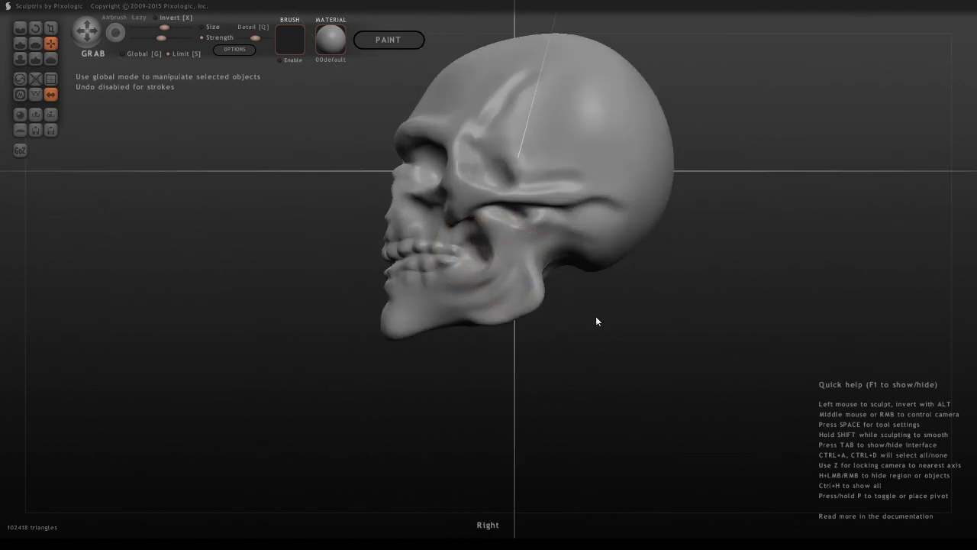
pyautogui.moveTo(597, 322); pyautogui.dragTo(593, 384, button='middle')
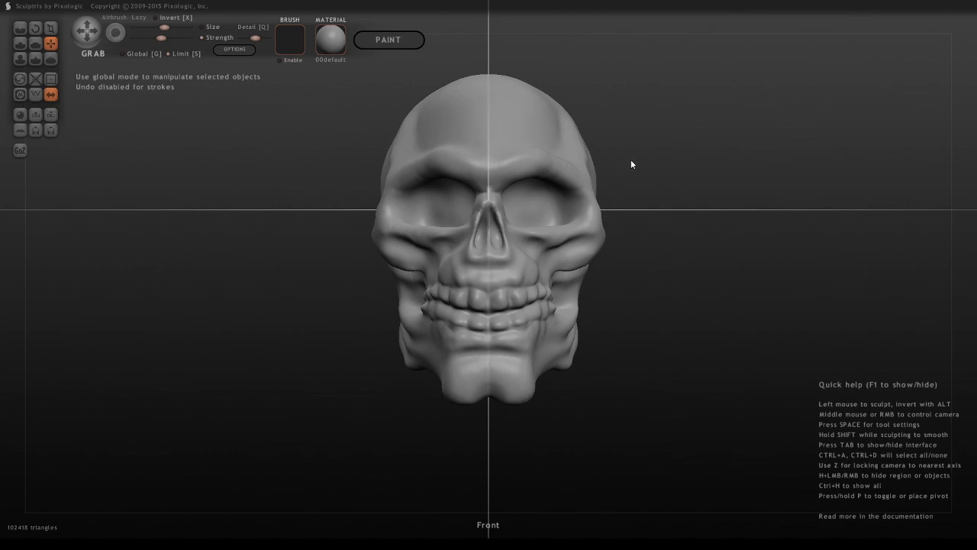
pyautogui.moveTo(630, 162); pyautogui.dragTo(603, 196, button='middle')
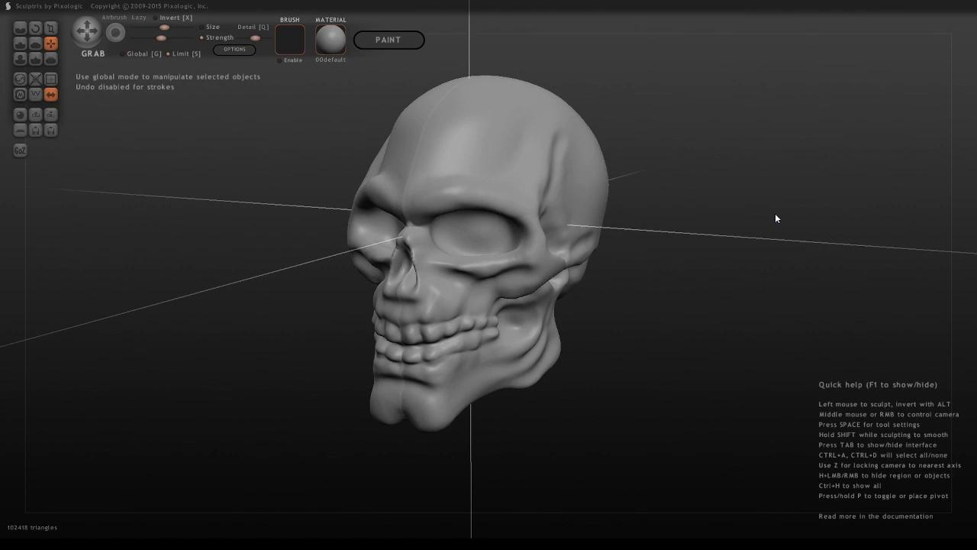
pyautogui.moveTo(740, 303); pyautogui.dragTo(681, 316, button='middle')
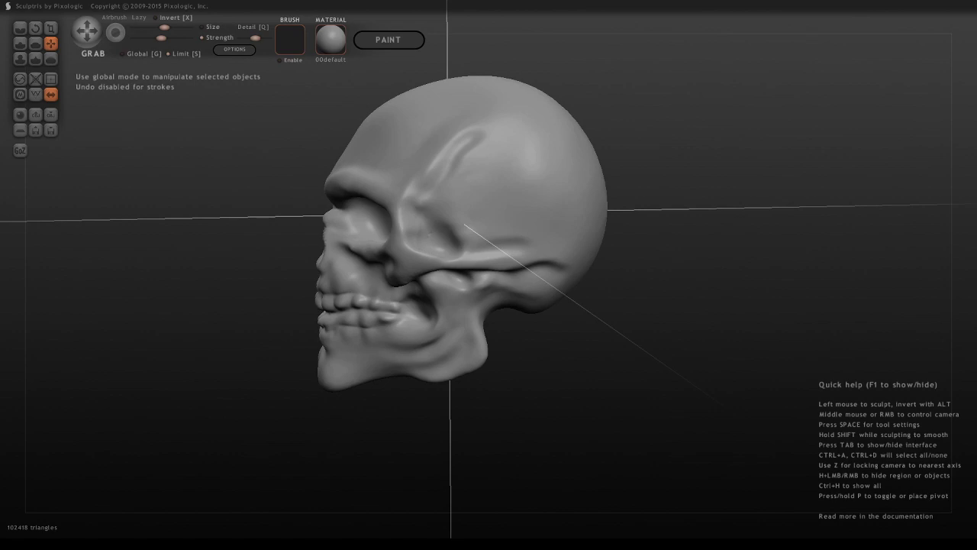
pyautogui.moveTo(153, 207); pyautogui.dragTo(193, 207, button='middle')
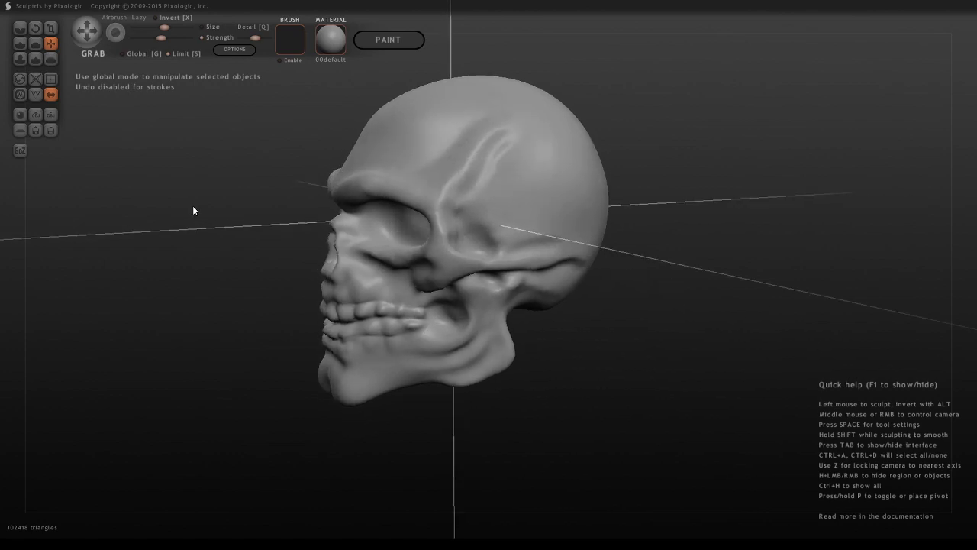